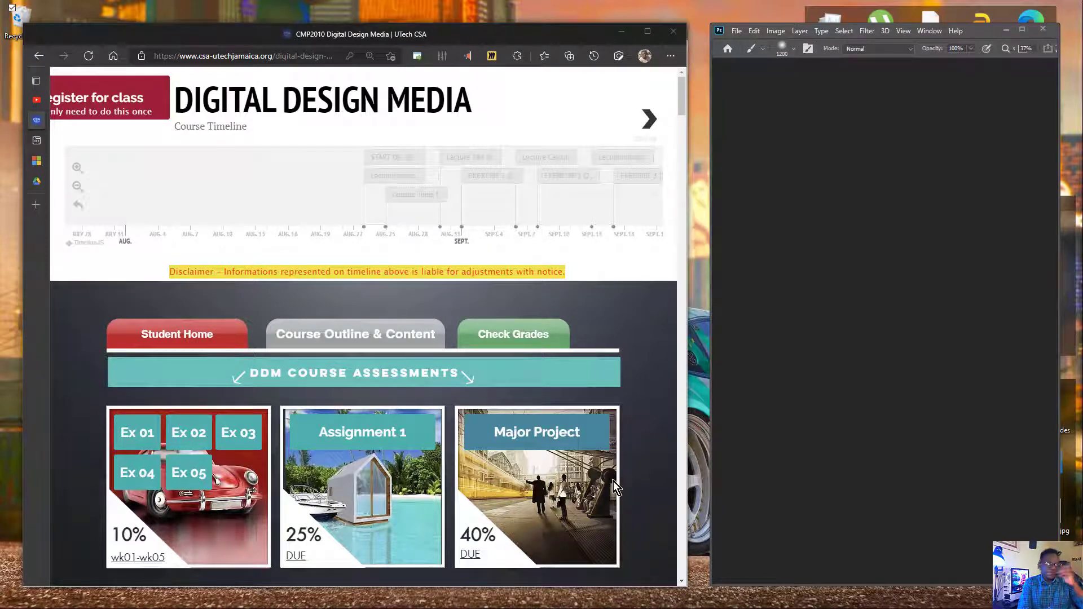
Open the Assignment 1 brief from the course page and examine the ocean composite image on its first page.
{"action": "scroll", "coordinate": [362, 435], "scroll_direction": "down", "scroll_amount": 3}
{"action": "left_click", "coordinate": [381, 285]}
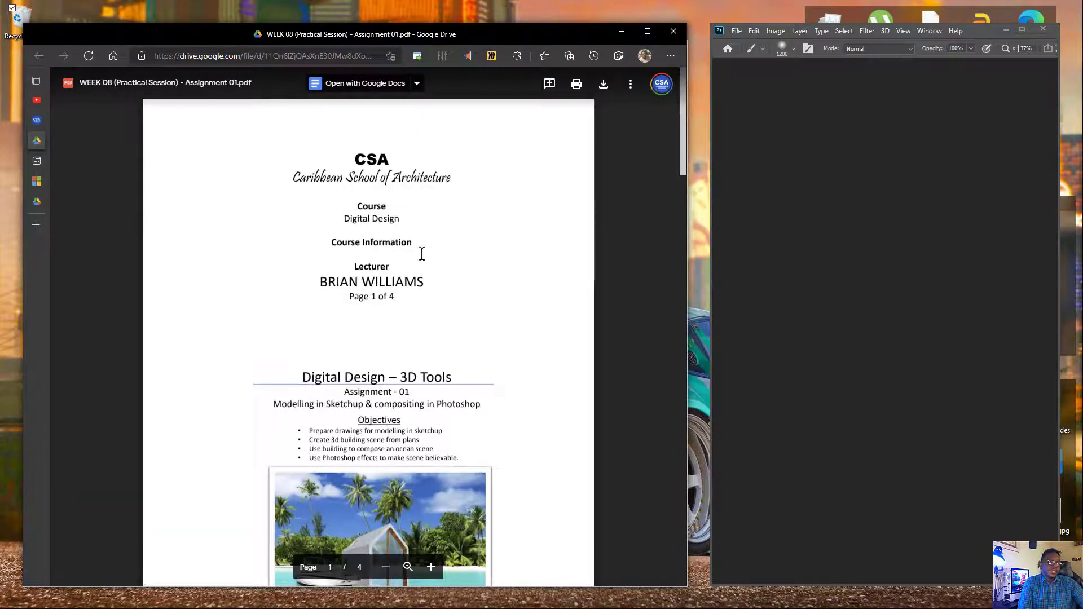
{"action": "scroll", "coordinate": [395, 282], "scroll_direction": "down", "scroll_amount": 6}
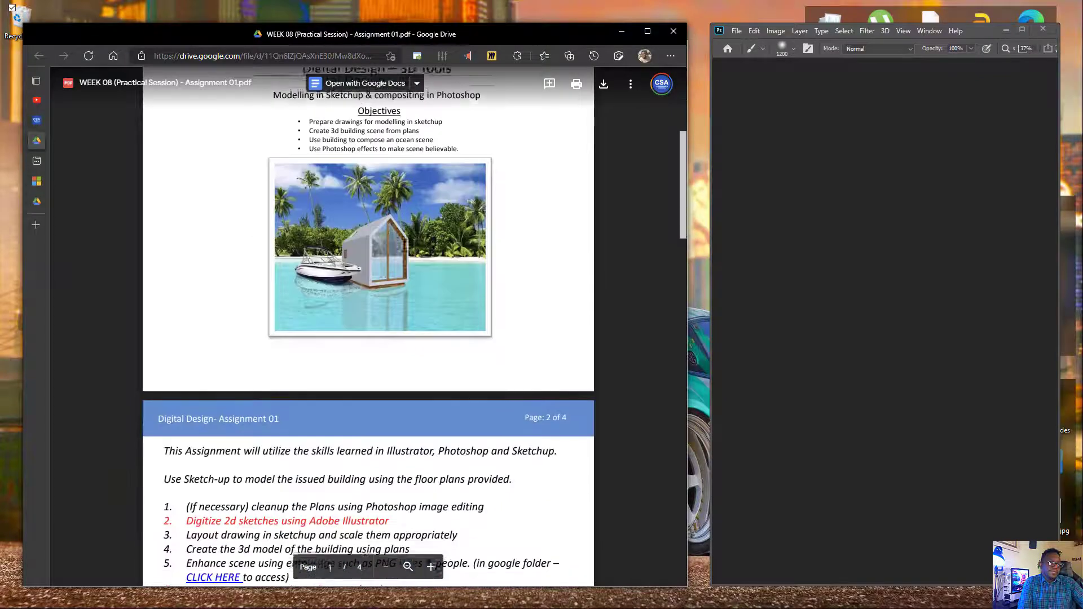
{"action": "scroll", "coordinate": [369, 301], "scroll_direction": "up", "scroll_amount": 3, "text": "ctrl"}
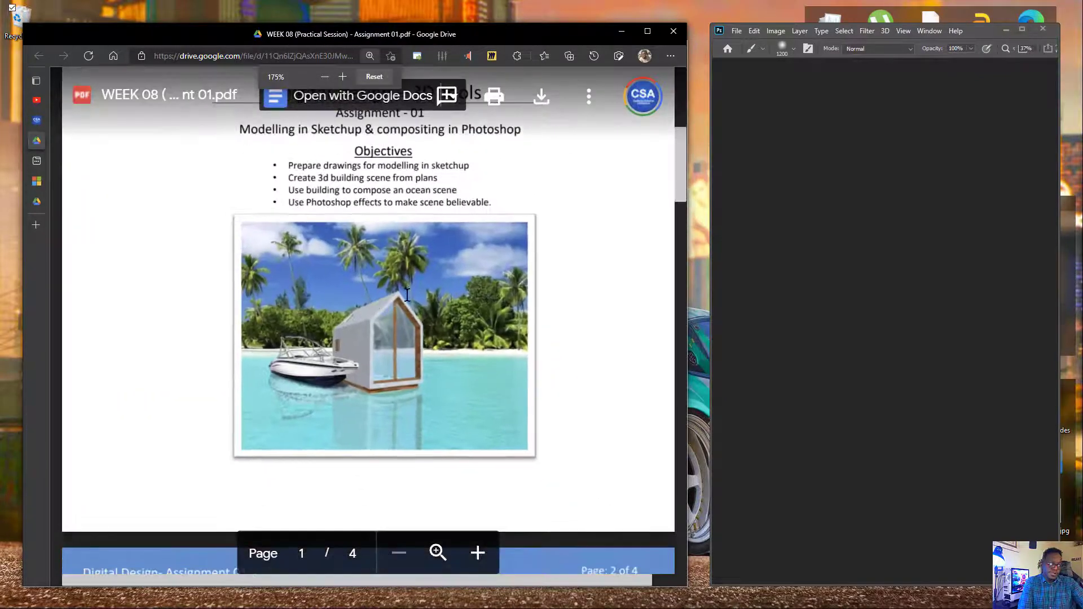
{"action": "scroll", "coordinate": [407, 295], "scroll_direction": "down", "scroll_amount": 2, "text": "ctrl"}
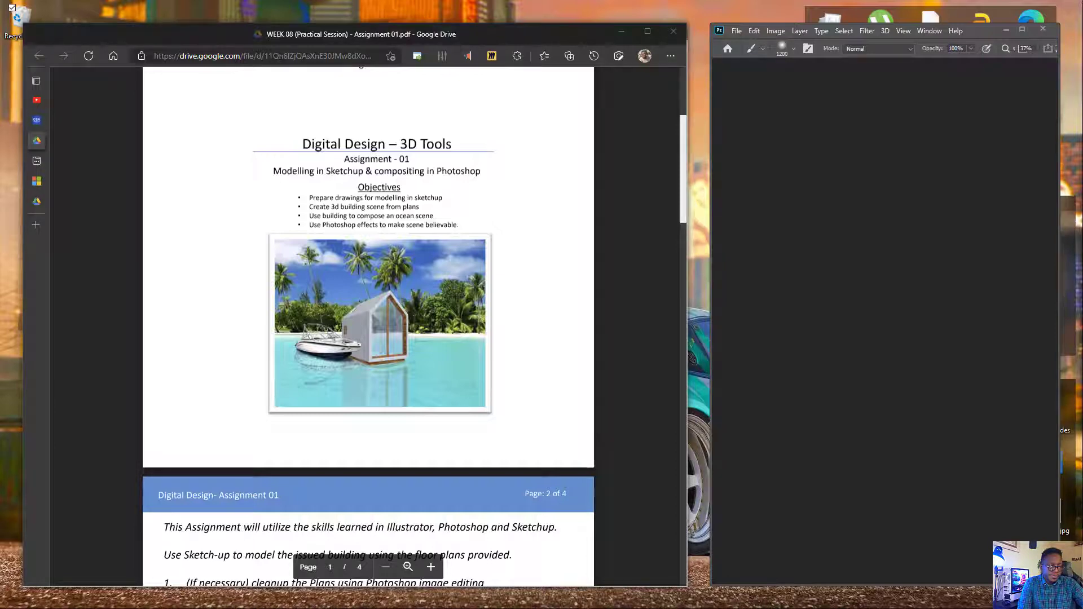
Switch to SketchUp, inspect the house model from several angles, and maximize the window.
{"action": "key", "text": "alt+Tab"}
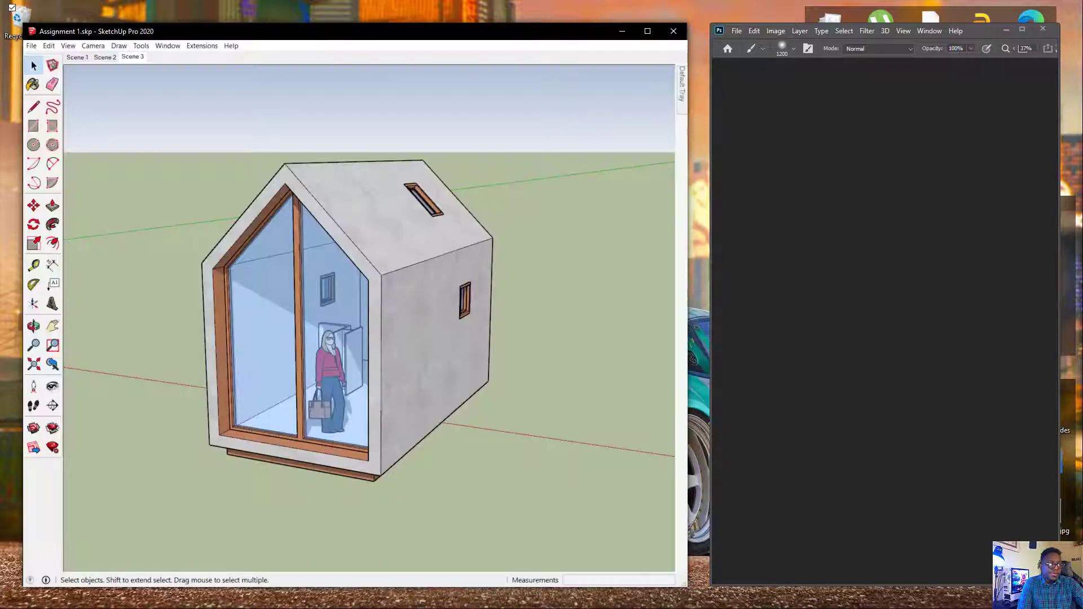
{"action": "mouse_move", "coordinate": [449, 267]}
{"action": "middle_mouse_down"}
{"action": "mouse_move", "coordinate": [381, 283]}
{"action": "mouse_move", "coordinate": [315, 335]}
{"action": "mouse_move", "coordinate": [570, 176]}
{"action": "mouse_move", "coordinate": [722, 252]}
{"action": "middle_mouse_up"}
{"action": "middle_click_drag", "start_coordinate": [413, 277], "coordinate": [432, 305]}
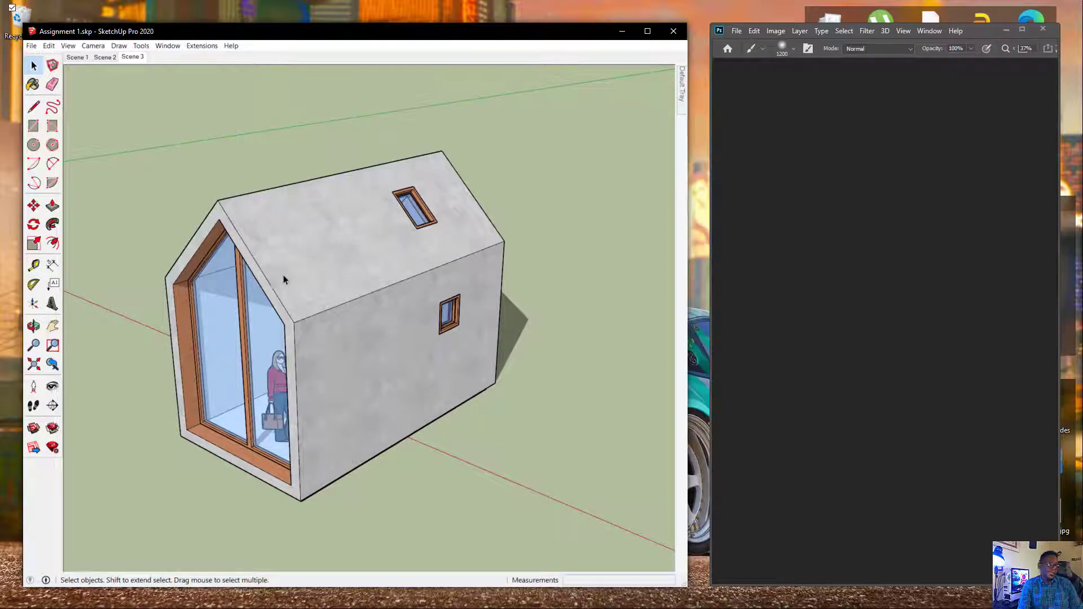
{"action": "middle_click_drag", "start_coordinate": [284, 278], "coordinate": [320, 226]}
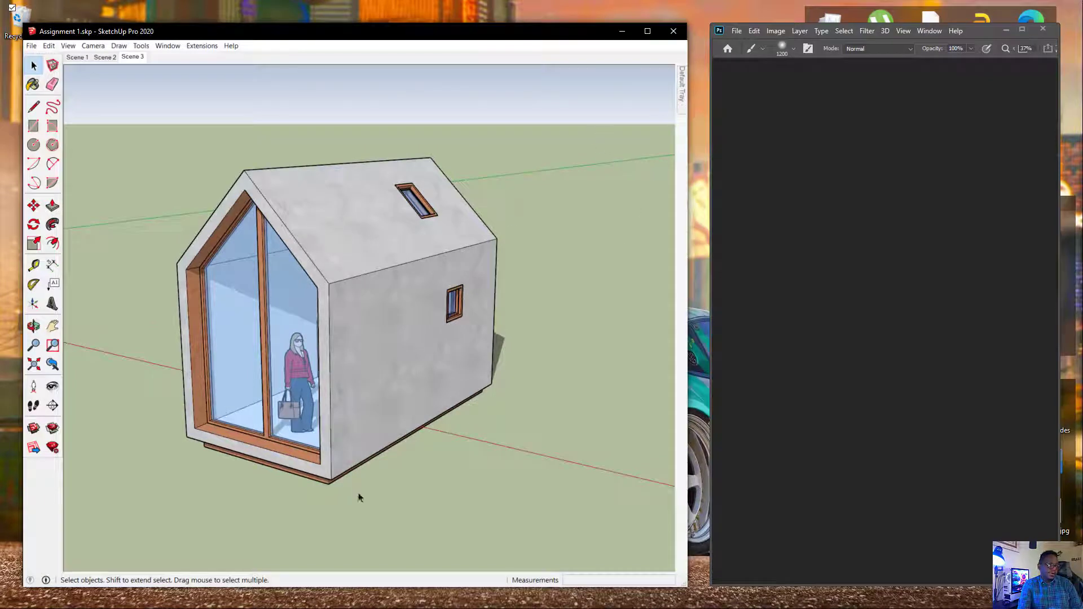
{"action": "left_click", "coordinate": [648, 30]}
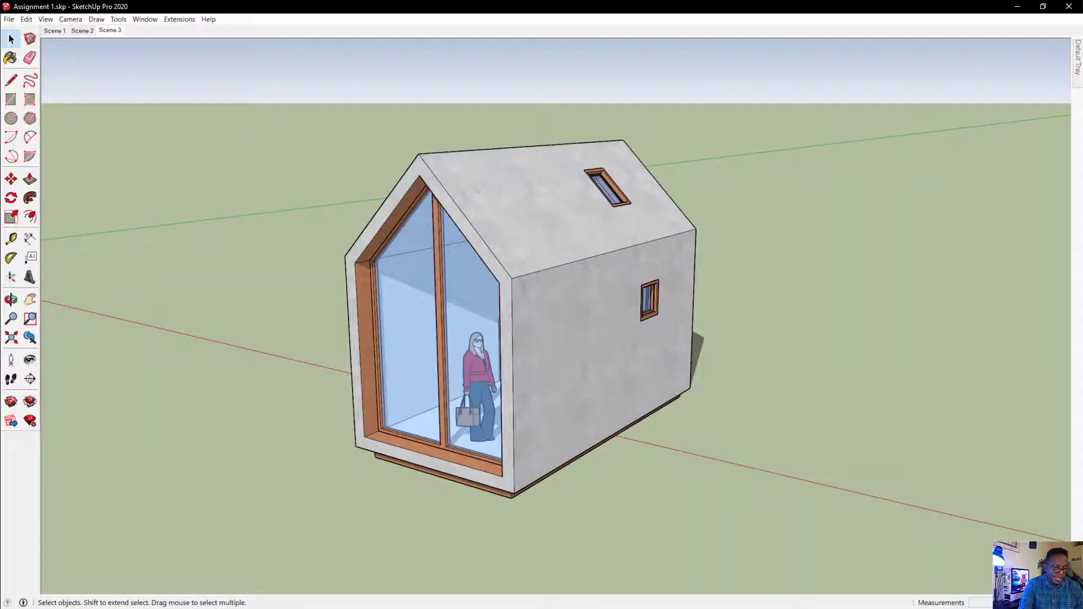
Switch back to the assignment brief in the browser, maximize it, and enlarge the objectives and reference composite for examination.
{"action": "key", "text": "alt+Tab"}
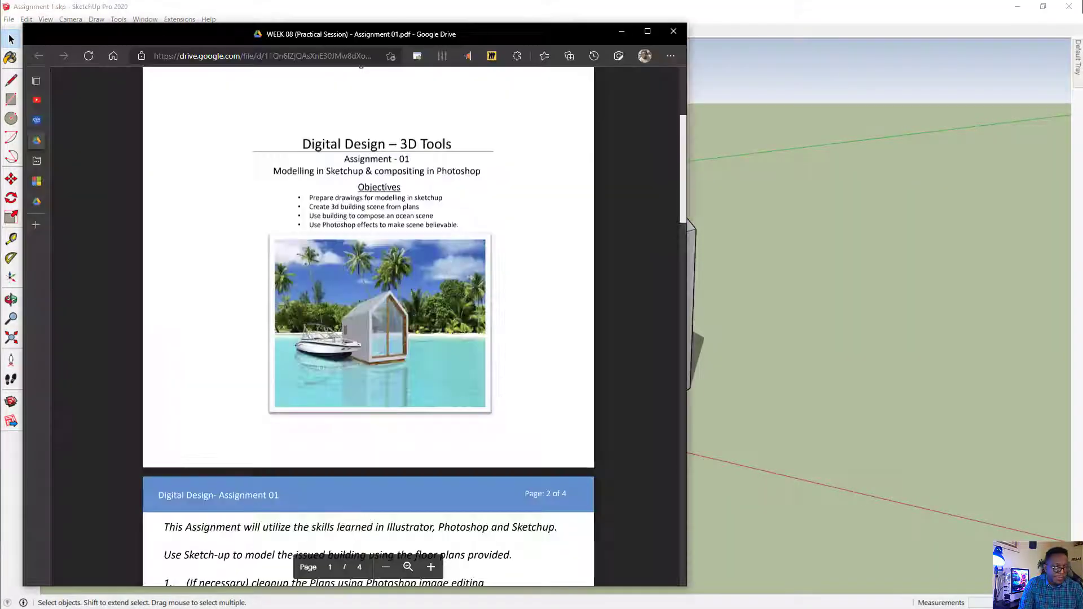
{"action": "left_click", "coordinate": [647, 32]}
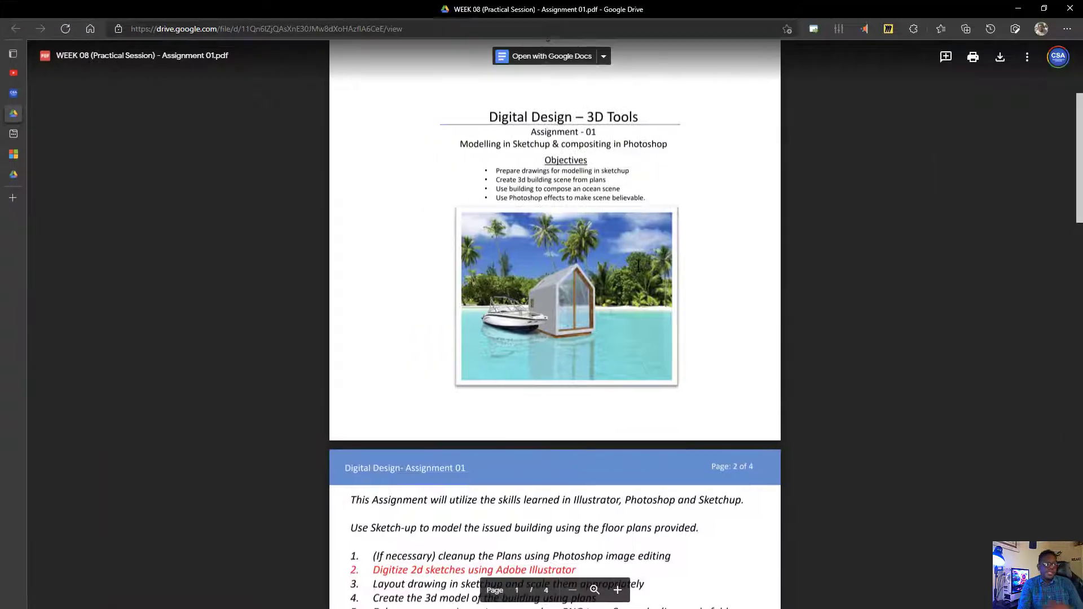
{"action": "left_click", "coordinate": [617, 589]}
{"action": "left_click", "coordinate": [618, 590]}
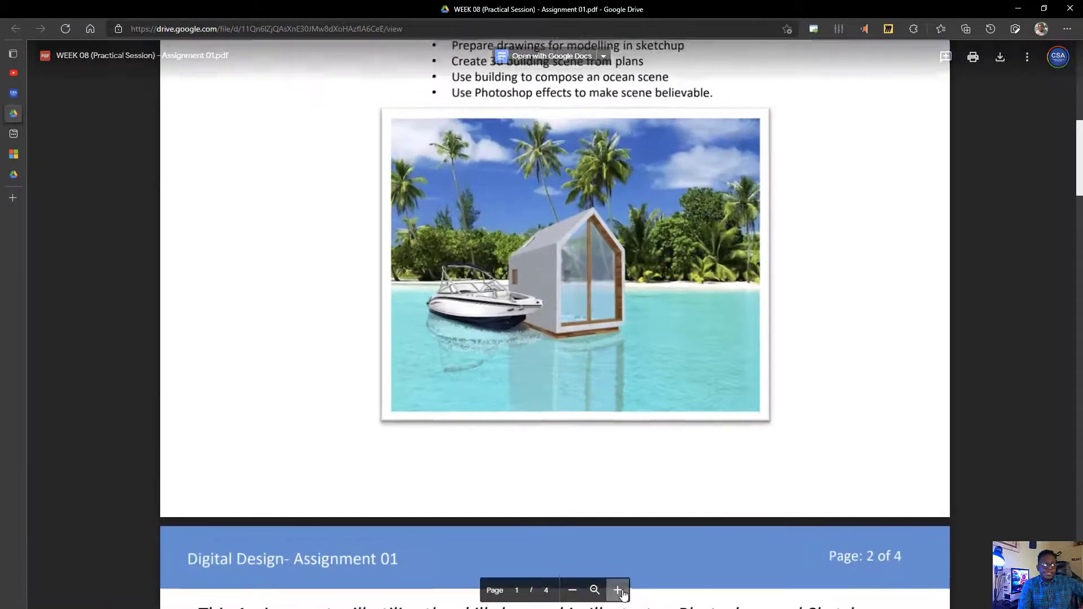
{"action": "left_click", "coordinate": [617, 590]}
{"action": "scroll", "coordinate": [800, 406], "scroll_direction": "up", "scroll_amount": 3}
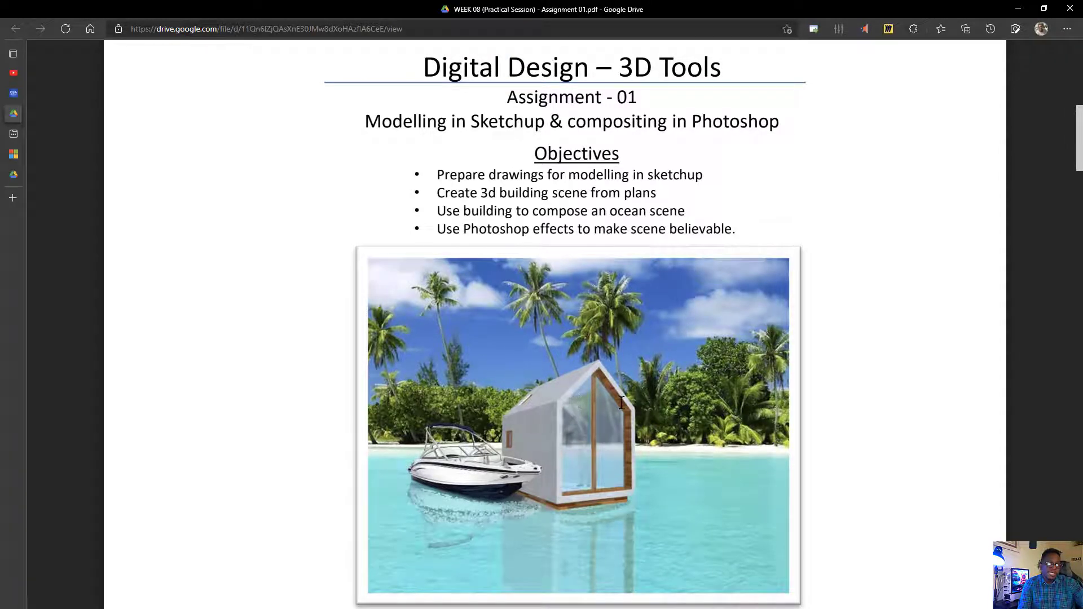
Return to SketchUp, pin the Default Tray open, collapse its Styles section and expand the Shadows settings.
{"action": "left_click", "coordinate": [1018, 9]}
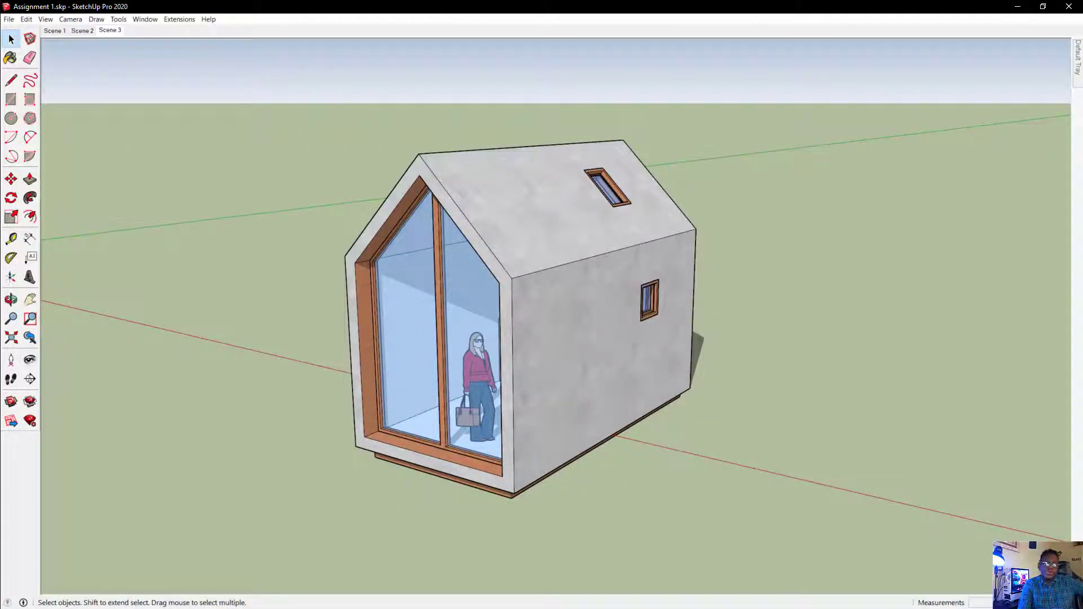
{"action": "mouse_move", "coordinate": [1077, 56]}
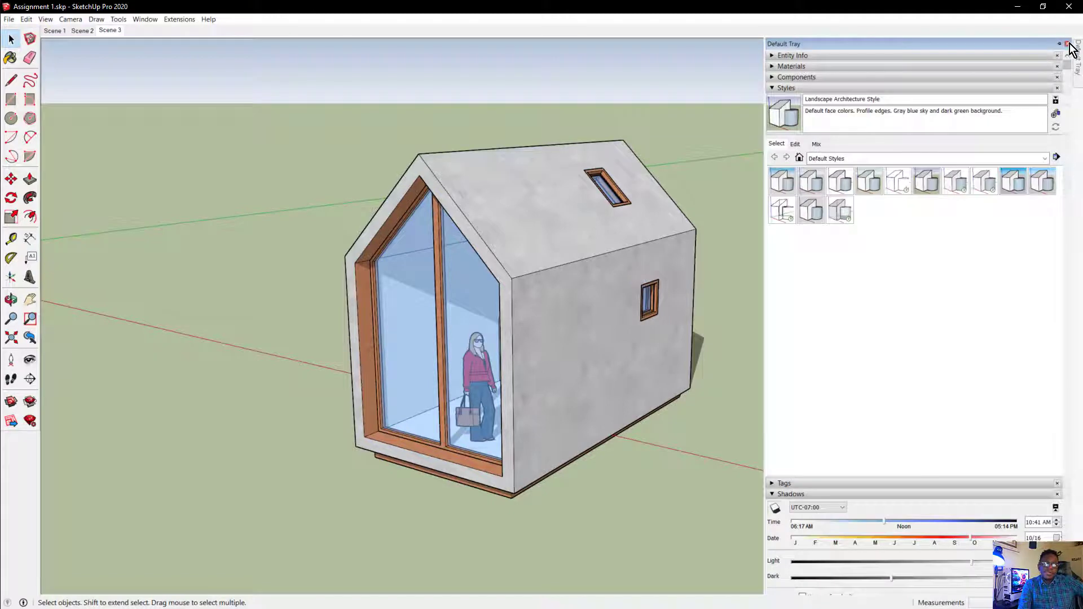
{"action": "left_click", "coordinate": [1059, 44]}
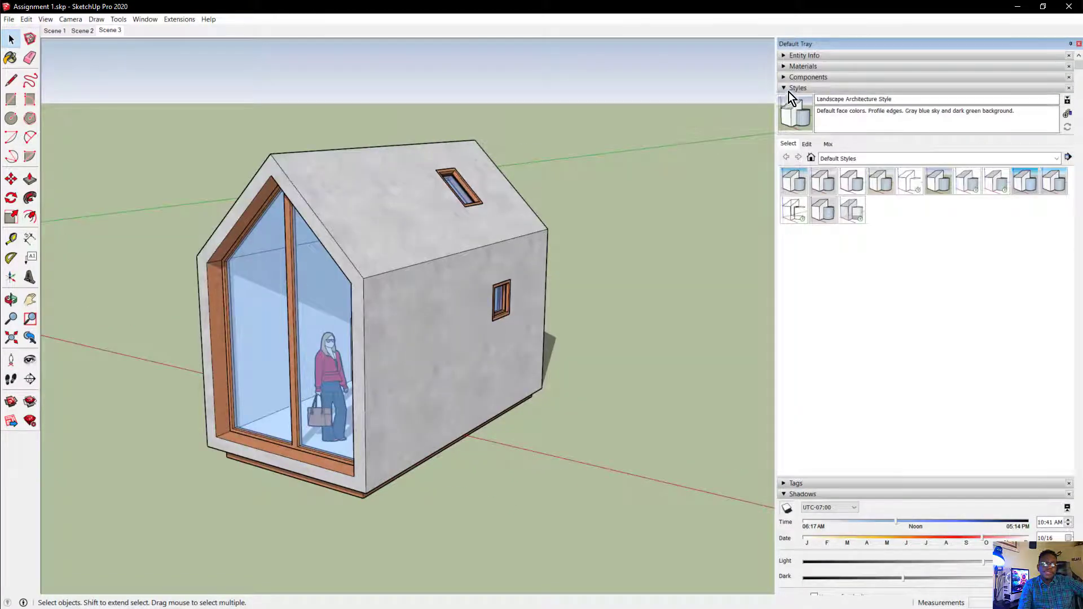
{"action": "left_click", "coordinate": [796, 88]}
{"action": "left_click", "coordinate": [790, 113]}
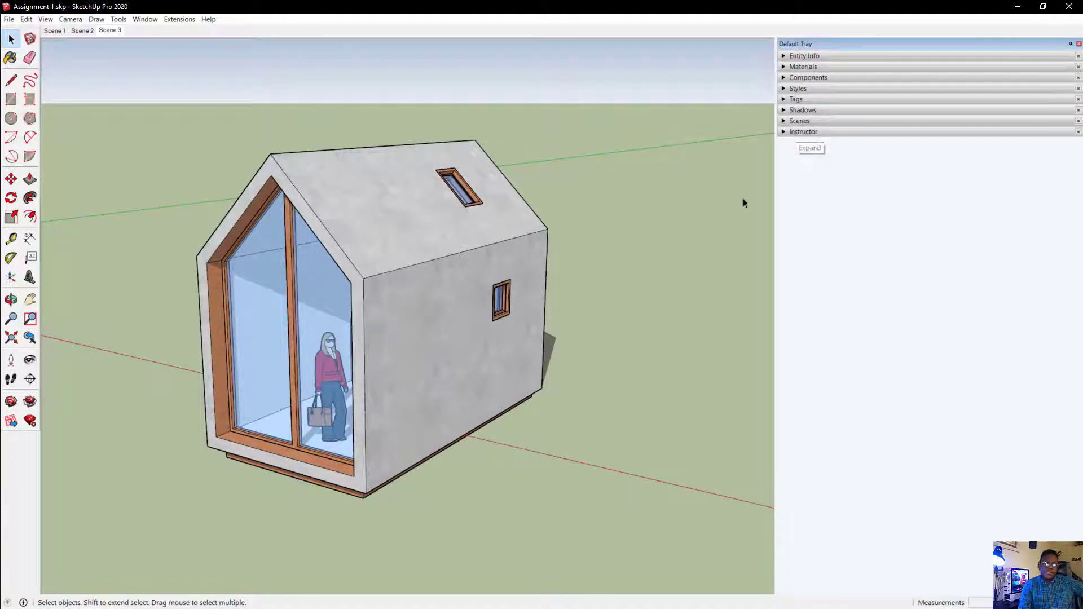
{"action": "left_click", "coordinate": [801, 111]}
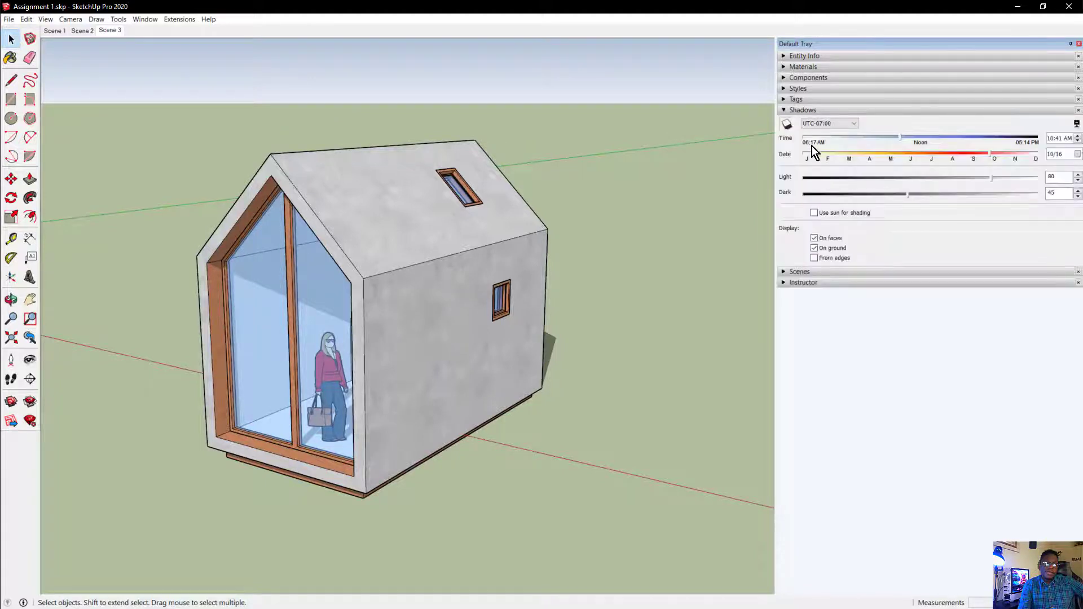
Toggle the model's shadows off and back on, and inspect the shadows around and inside the building from other angles.
{"action": "left_click", "coordinate": [785, 125]}
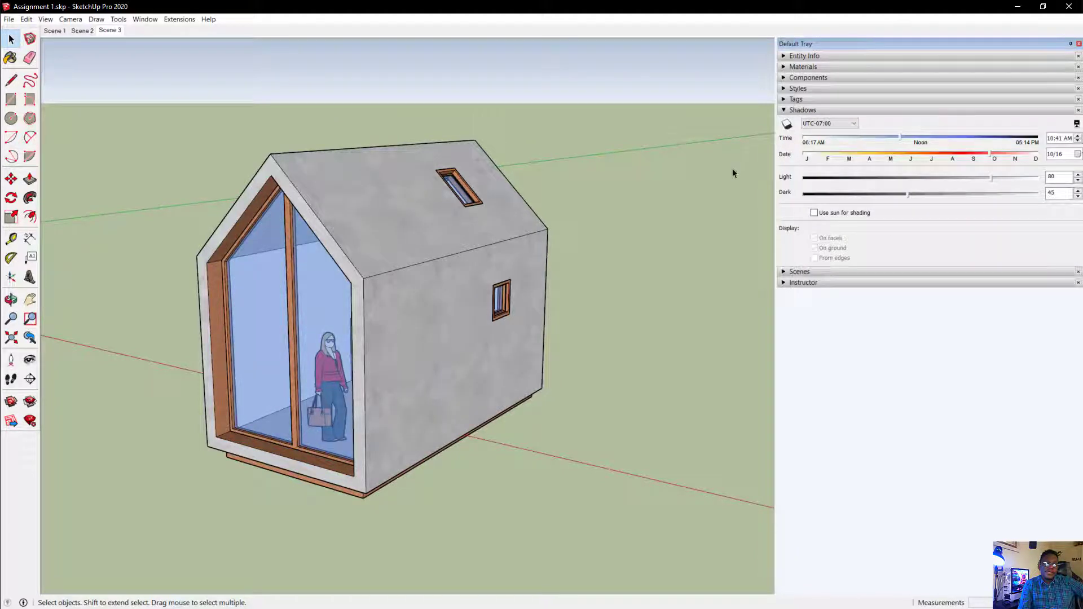
{"action": "left_click", "coordinate": [786, 124]}
{"action": "middle_click_drag", "start_coordinate": [538, 197], "coordinate": [874, 329]}
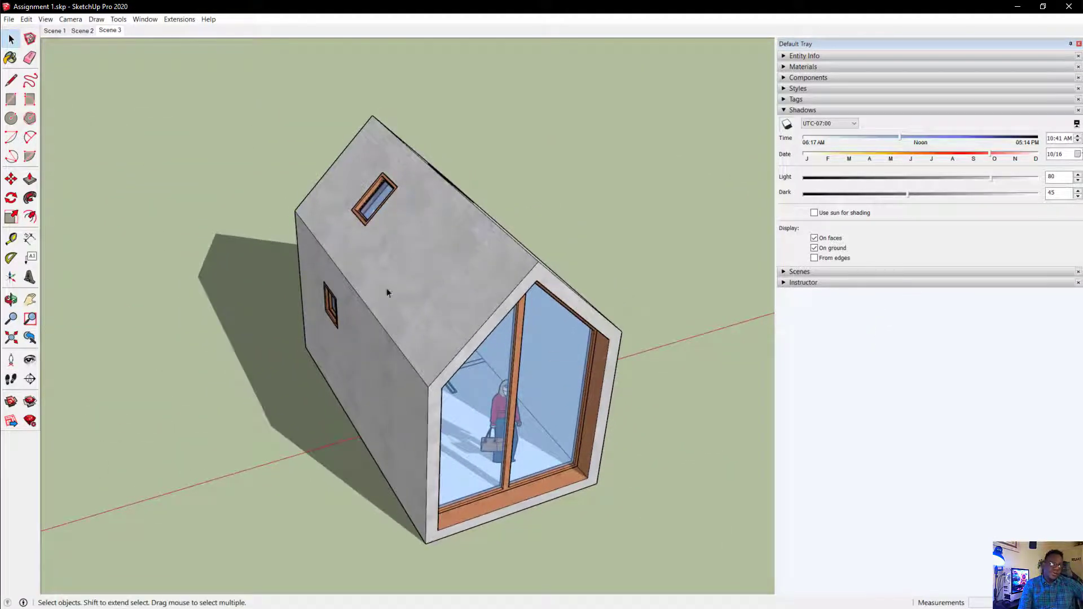
{"action": "middle_click_drag", "start_coordinate": [440, 433], "coordinate": [443, 539]}
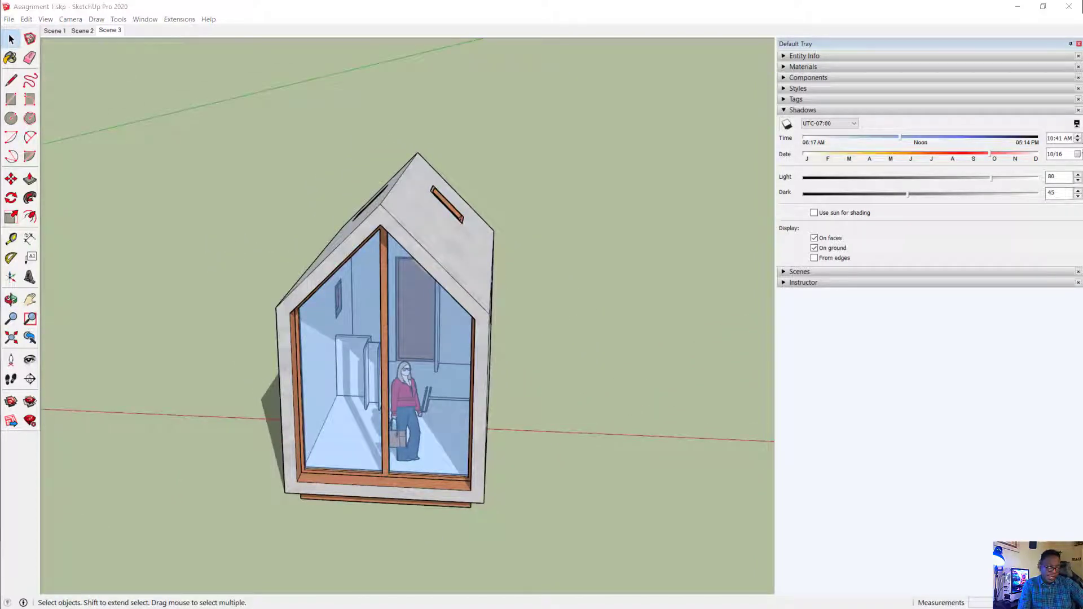
Switch to the assignment brief in the browser and read through the numbered instructions on page 2.
{"action": "key", "text": "alt+Tab"}
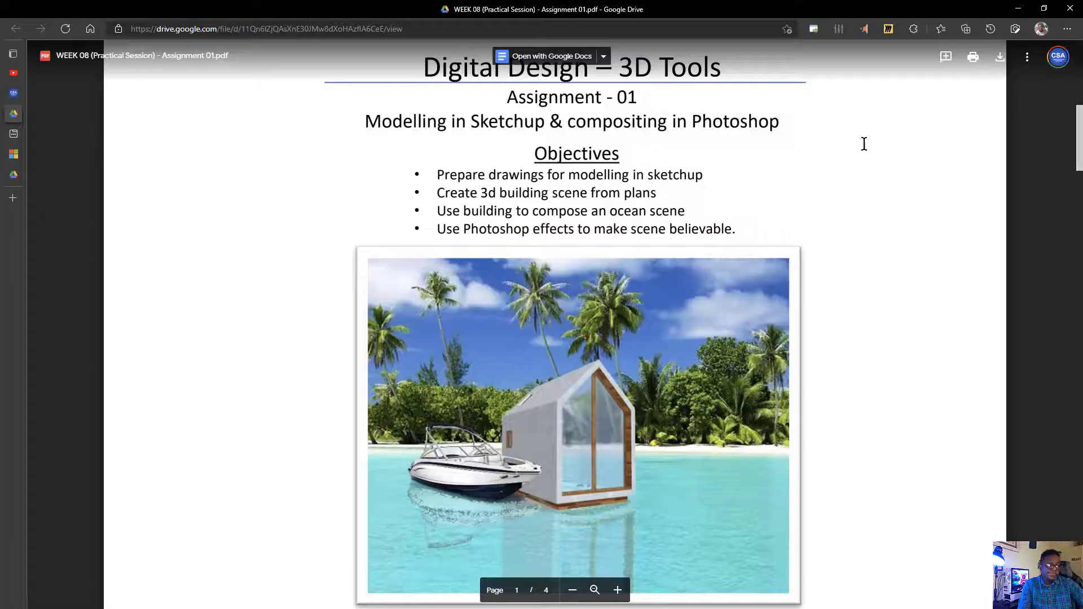
{"action": "scroll", "coordinate": [717, 253], "scroll_direction": "down", "scroll_amount": 3}
{"action": "scroll", "coordinate": [710, 282], "scroll_direction": "down", "scroll_amount": 20}
{"action": "scroll", "coordinate": [709, 282], "scroll_direction": "up", "scroll_amount": 9}
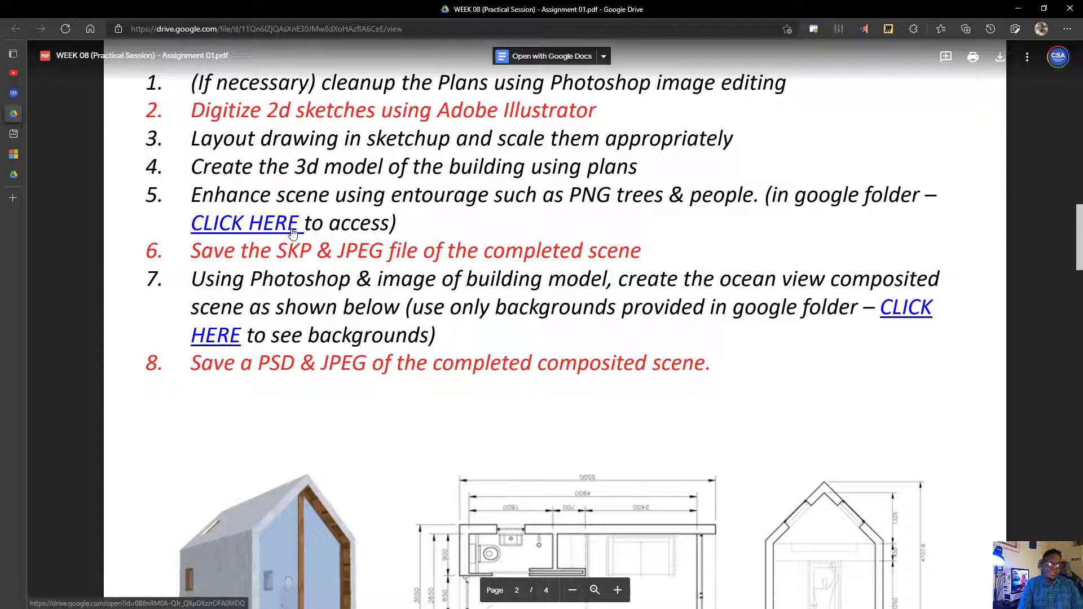
Open the folder linked in instruction 5, go to Entourage components > Backgrounds, and show its files as a thumbnail grid.
{"action": "left_click", "coordinate": [254, 224]}
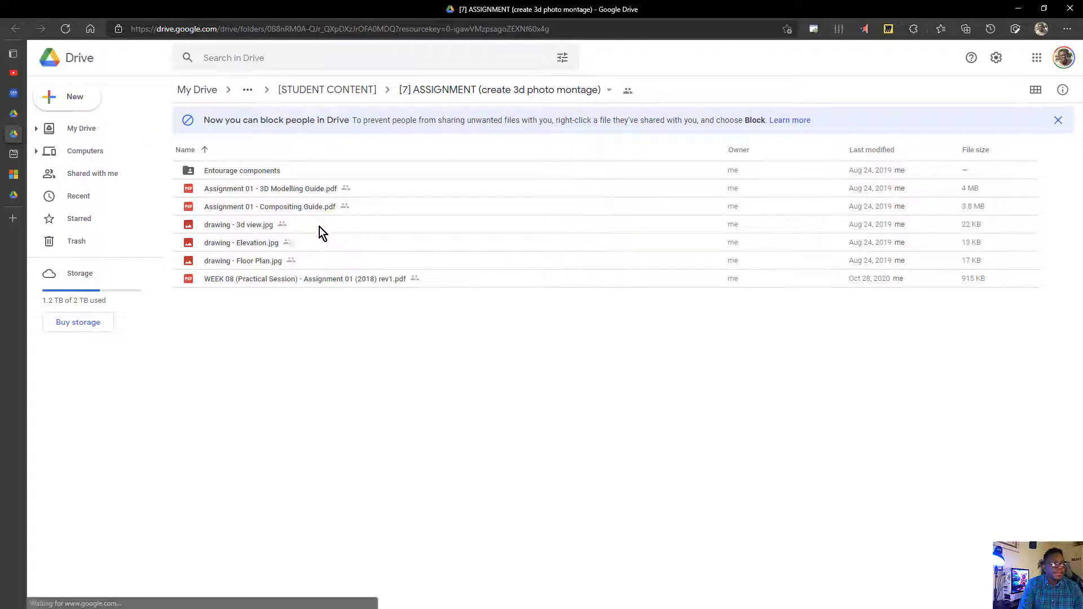
{"action": "double_click", "coordinate": [254, 171]}
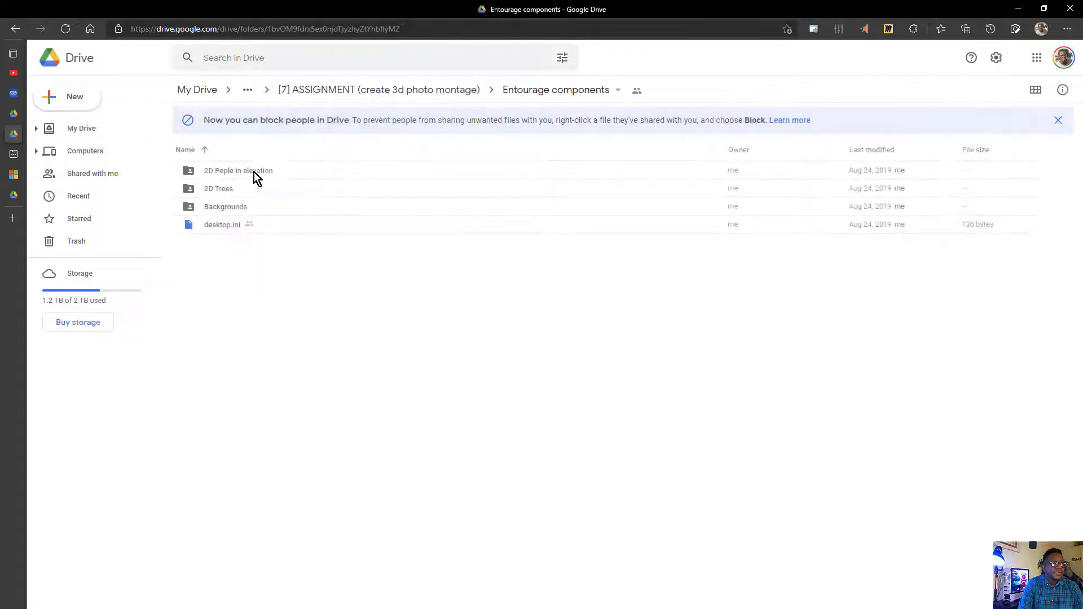
{"action": "left_click", "coordinate": [260, 207]}
{"action": "double_click", "coordinate": [259, 208]}
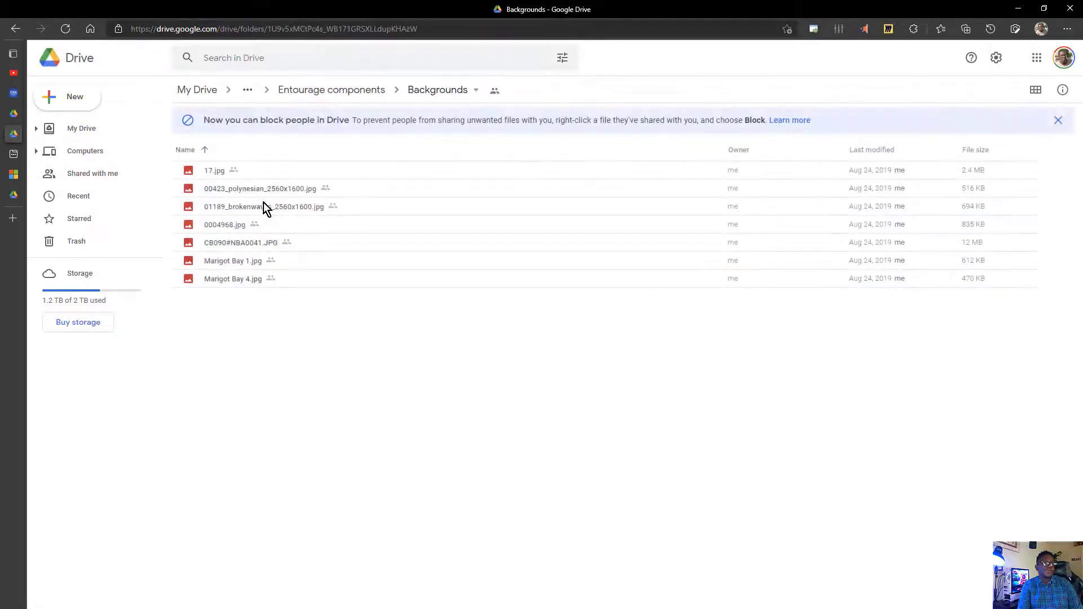
{"action": "left_click", "coordinate": [248, 90]}
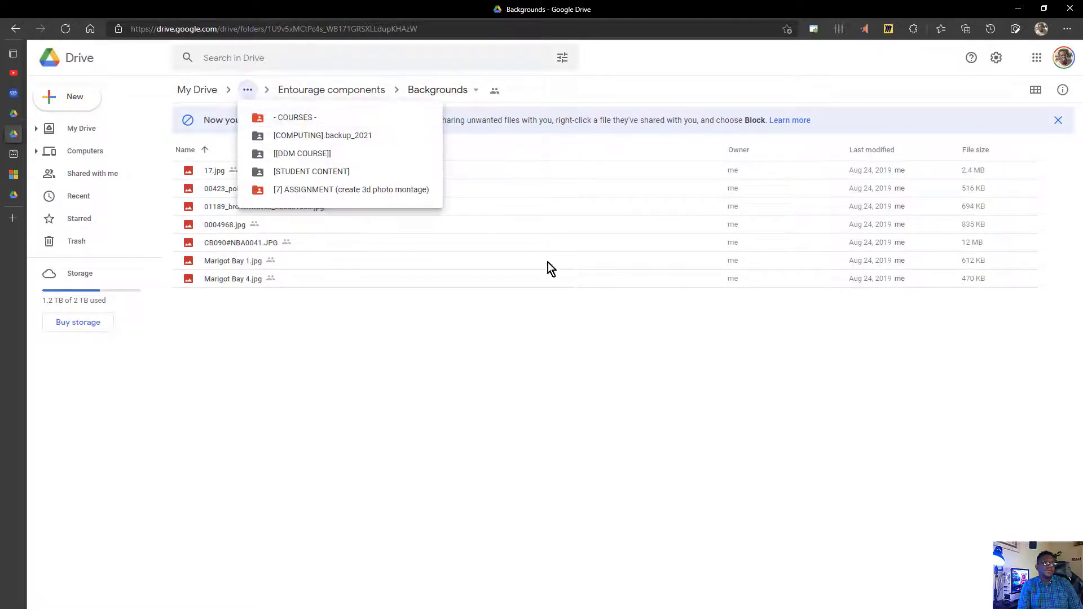
{"action": "left_click", "coordinate": [547, 353]}
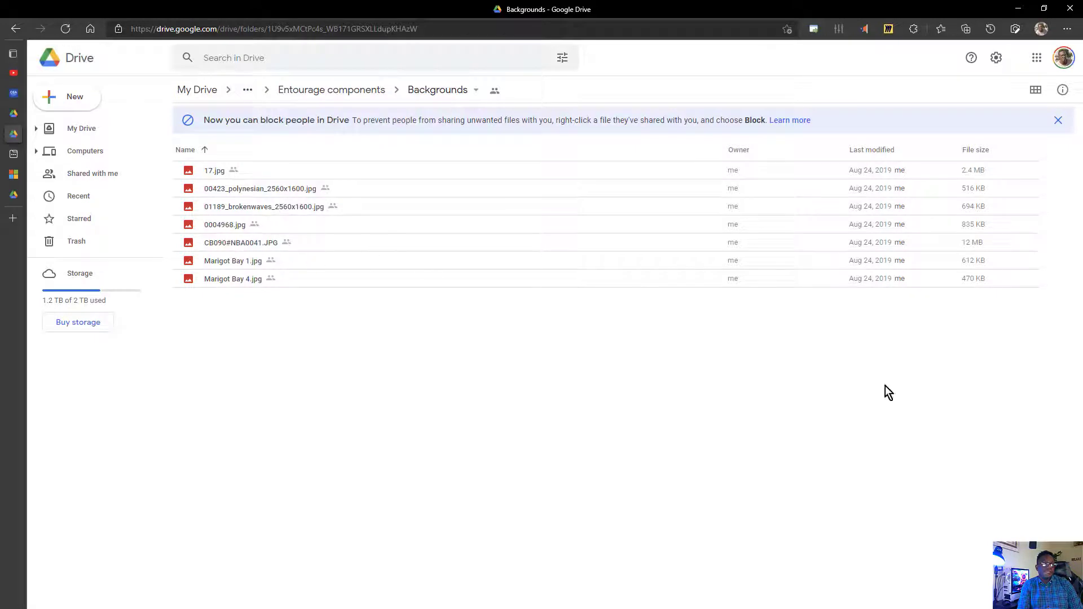
{"action": "left_click", "coordinate": [1036, 91]}
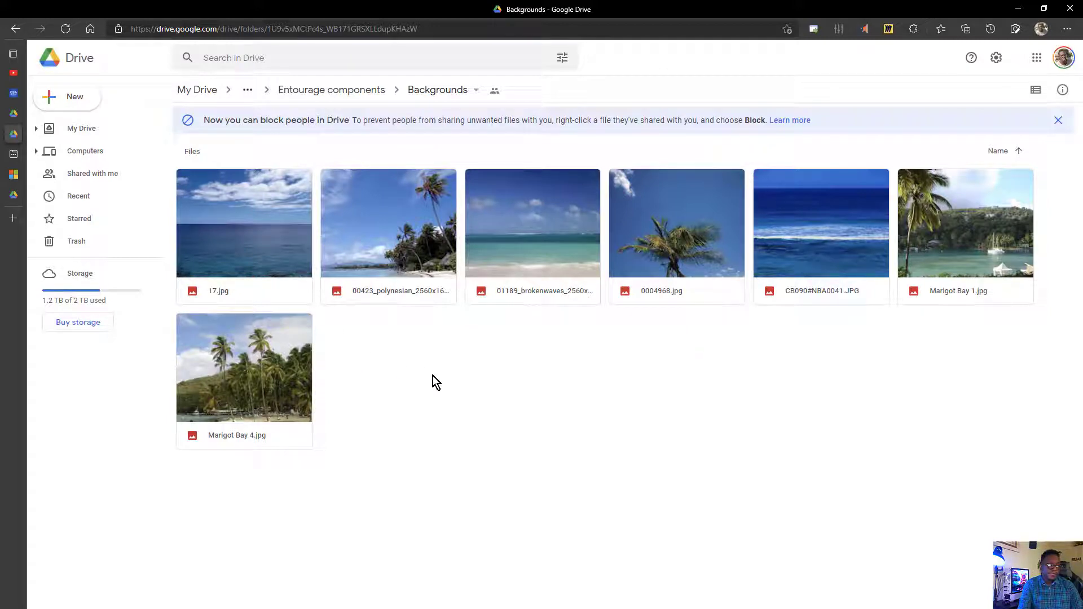
Preview the background photos one by one, from Marigot Bay 4.jpg back to 17.jpg.
{"action": "double_click", "coordinate": [242, 375]}
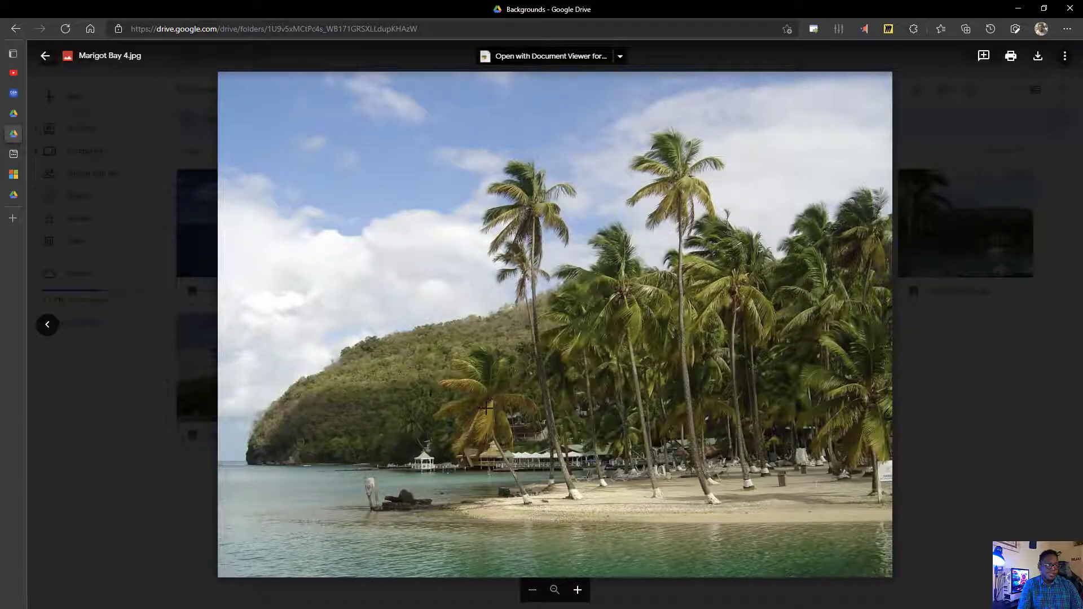
{"action": "left_click", "coordinate": [50, 326]}
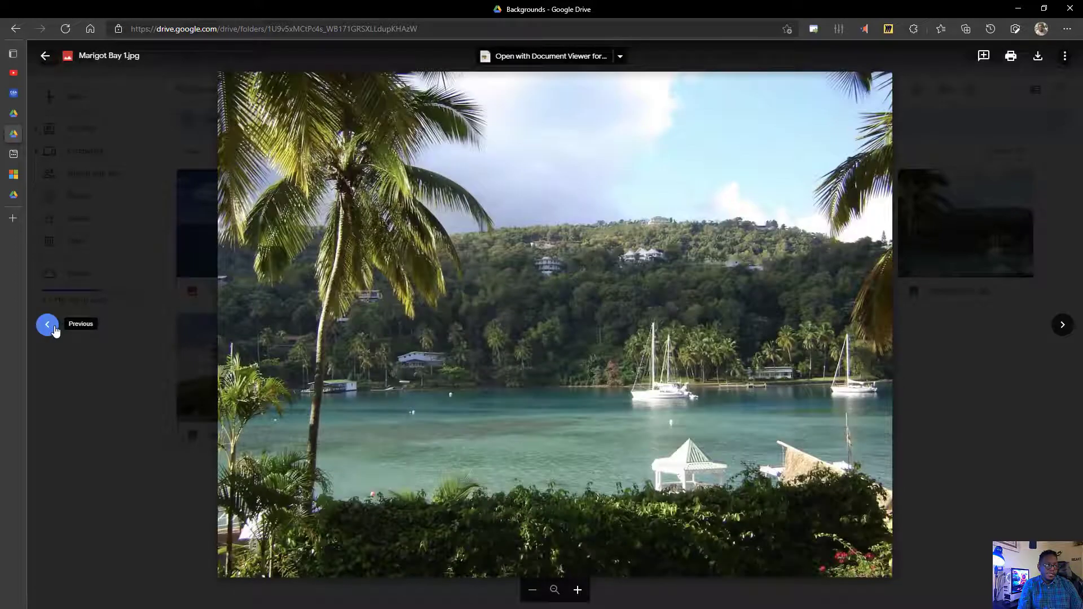
{"action": "left_click", "coordinate": [55, 329]}
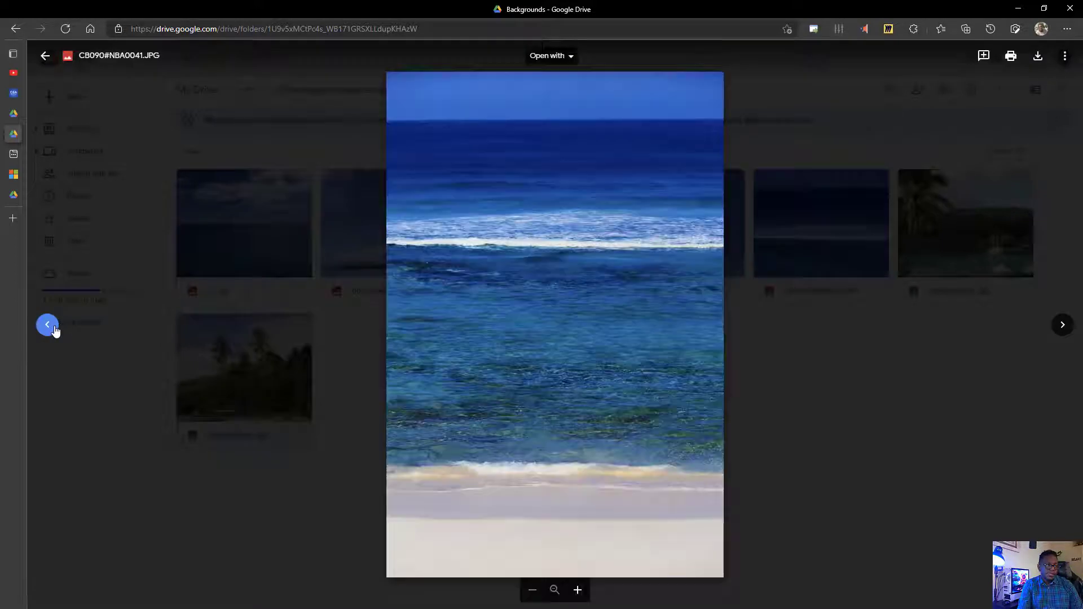
{"action": "left_click", "coordinate": [55, 330]}
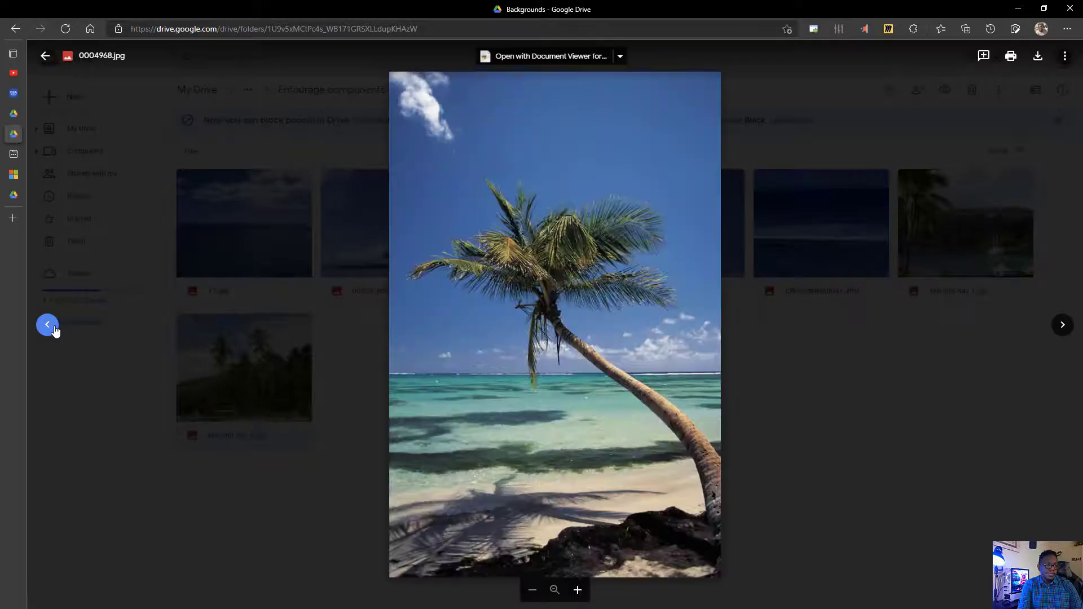
{"action": "left_click", "coordinate": [54, 329]}
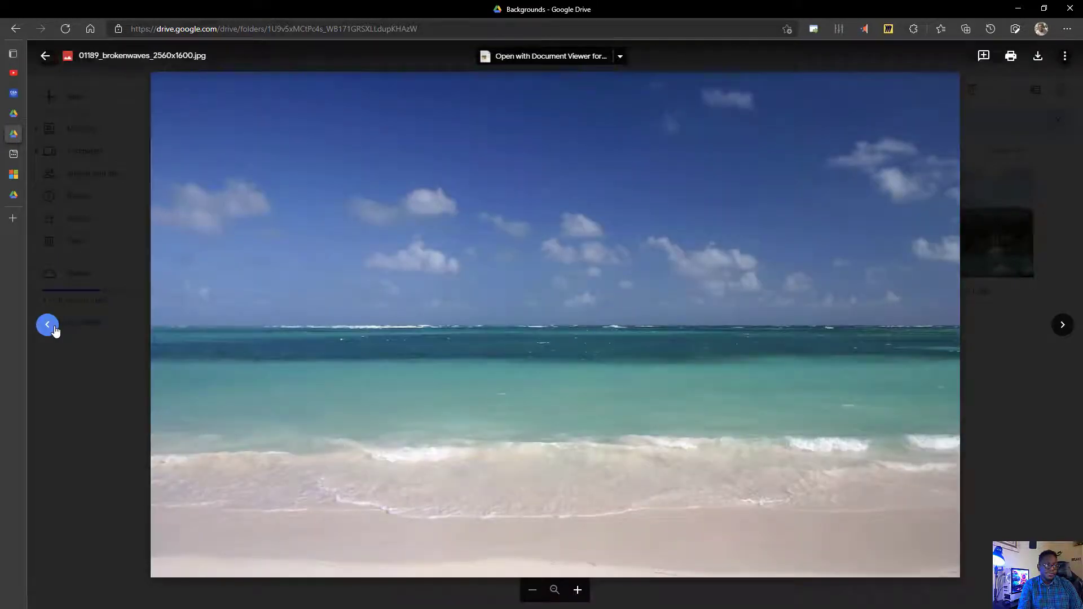
{"action": "left_click", "coordinate": [54, 329]}
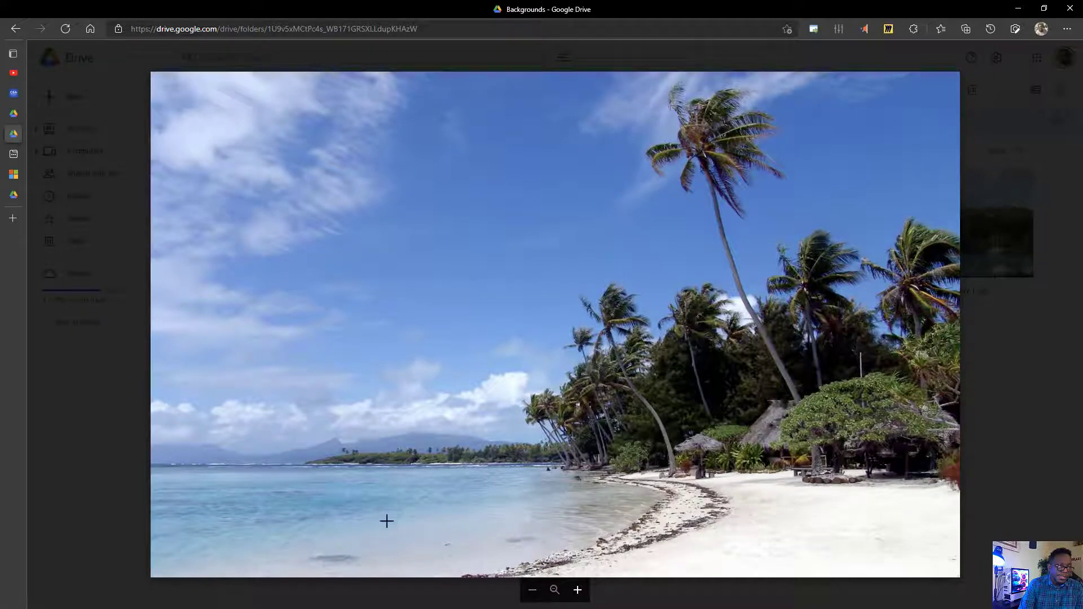
{"action": "left_click", "coordinate": [48, 325]}
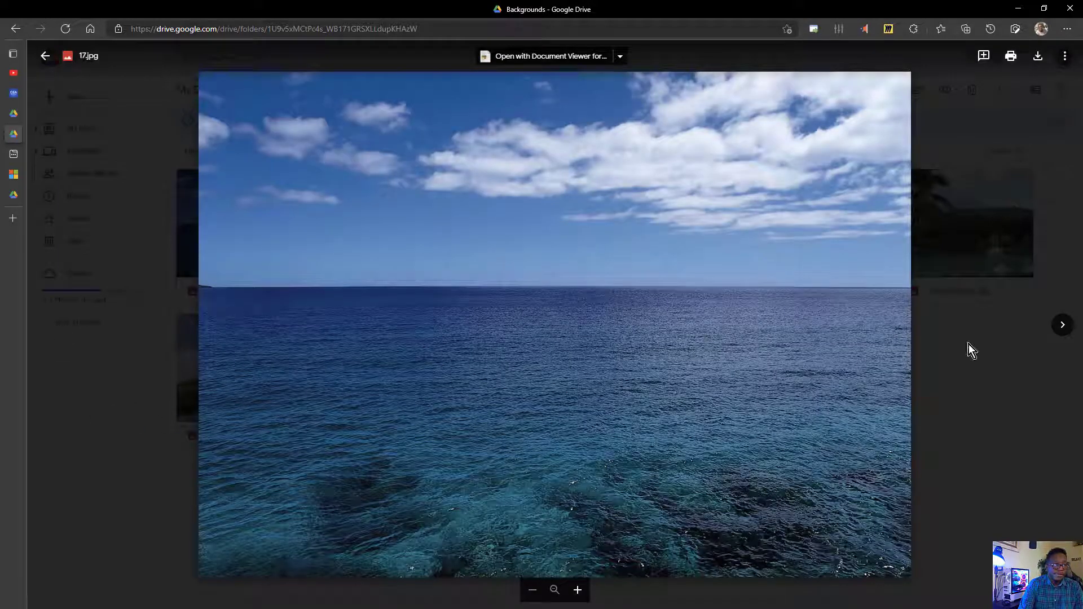
Return to the assignment brief, enlarge page 2 and open the backgrounds folder linked in instruction 7.
{"action": "left_click", "coordinate": [1062, 325]}
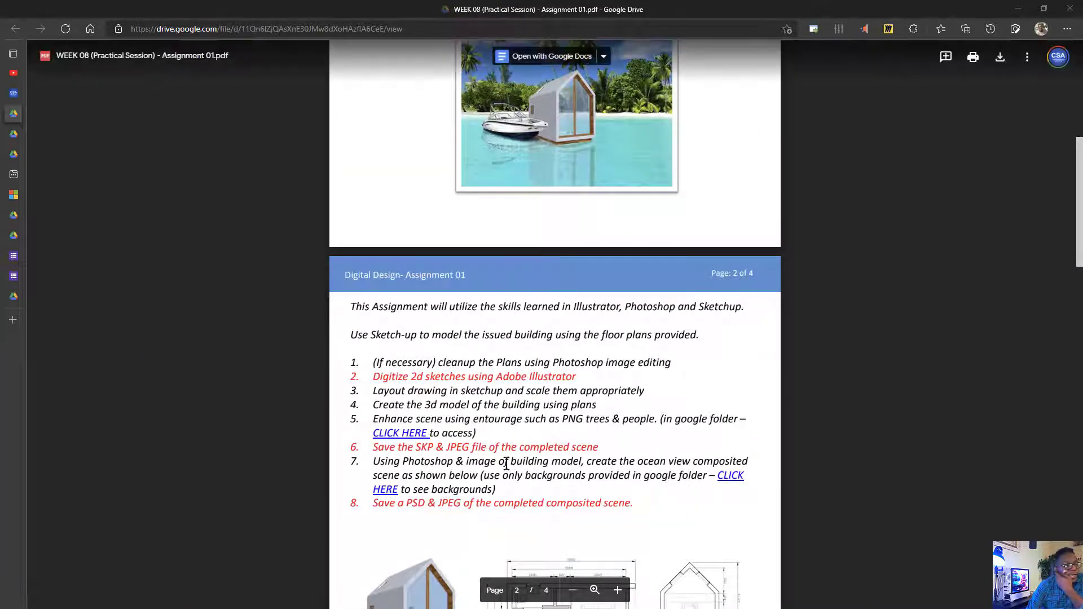
{"action": "scroll", "coordinate": [620, 576], "scroll_direction": "down", "scroll_amount": 2}
{"action": "left_click", "coordinate": [617, 589]}
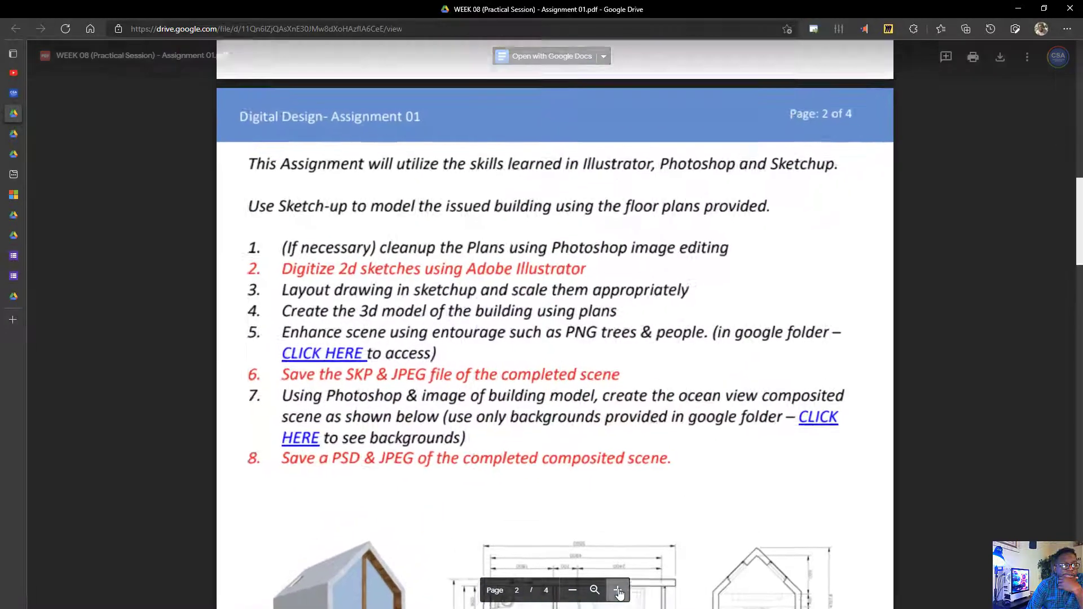
{"action": "left_click", "coordinate": [617, 590]}
{"action": "scroll", "coordinate": [866, 370], "scroll_direction": "down", "scroll_amount": 2}
{"action": "left_click", "coordinate": [870, 350]}
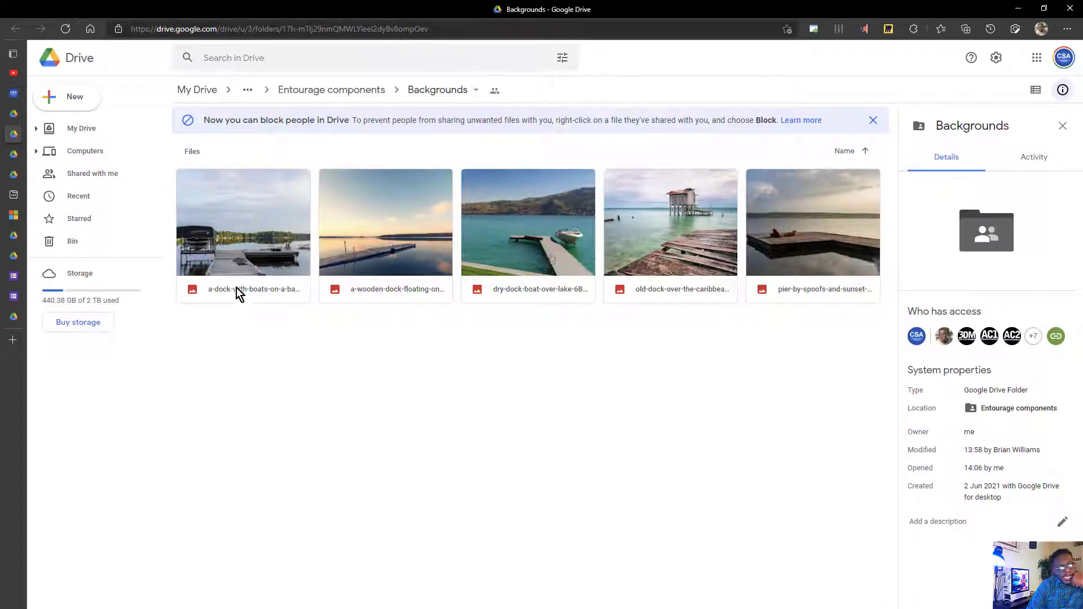
Preview the dock photos one by one, from a-dock-with-boats-on-a-bay-2W9UEPD.jpg to dry-dock-boat-over-lake-6BXD2EW.jpg.
{"action": "left_click", "coordinate": [236, 248]}
{"action": "double_click", "coordinate": [236, 245]}
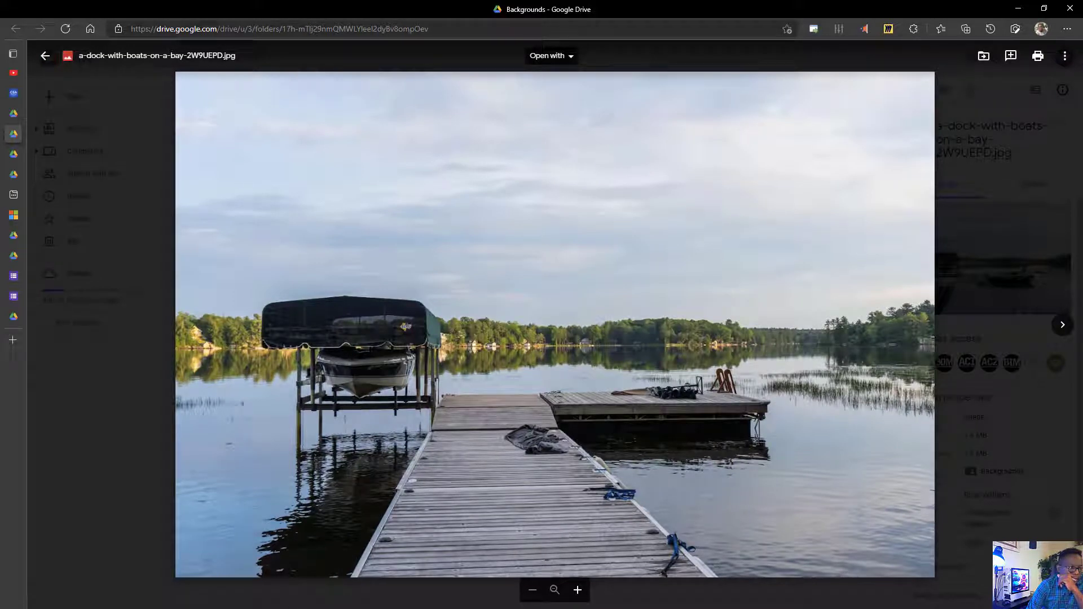
{"action": "left_click", "coordinate": [1057, 331]}
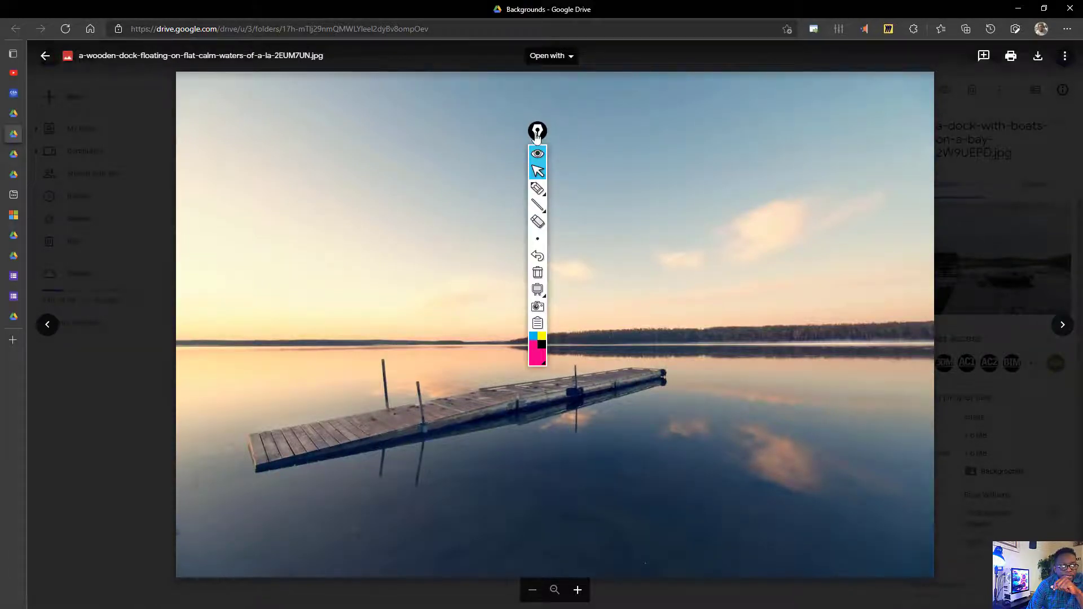
{"action": "left_click_drag", "start_coordinate": [537, 137], "coordinate": [924, 608]}
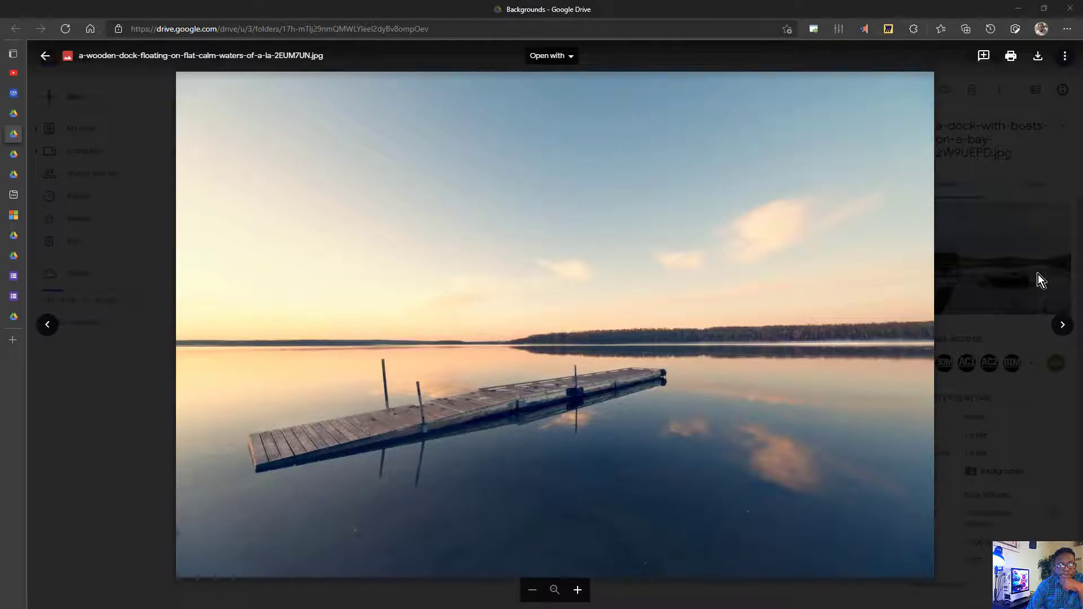
{"action": "left_click", "coordinate": [1062, 324]}
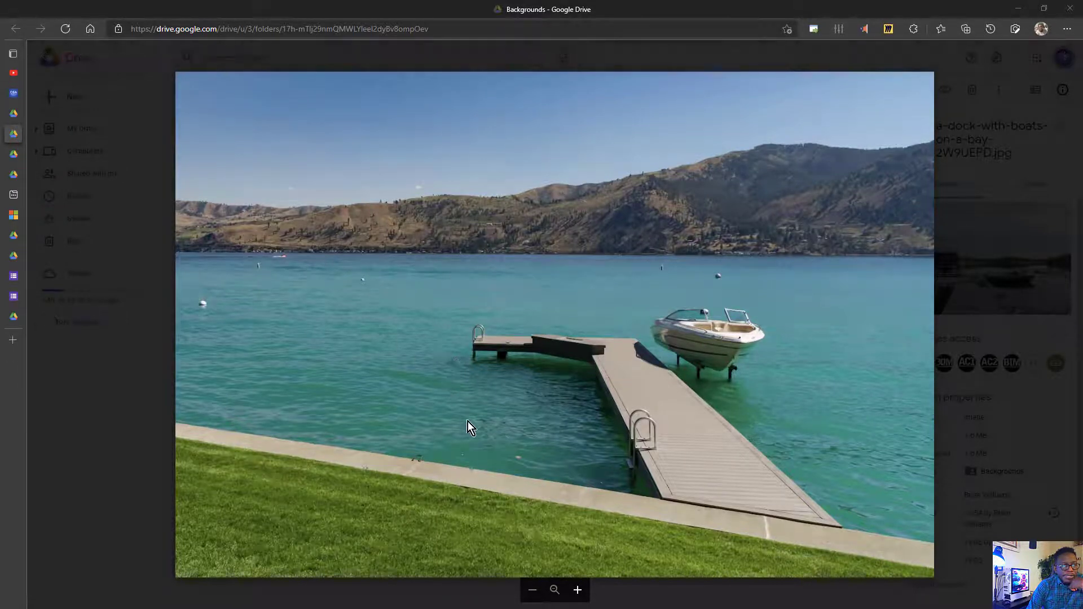
Mark up the dry-dock photo with a footprint on the open water and a house outline beside the boat, clearing each sketch.
{"action": "left_click_drag", "start_coordinate": [456, 398], "coordinate": [414, 295]}
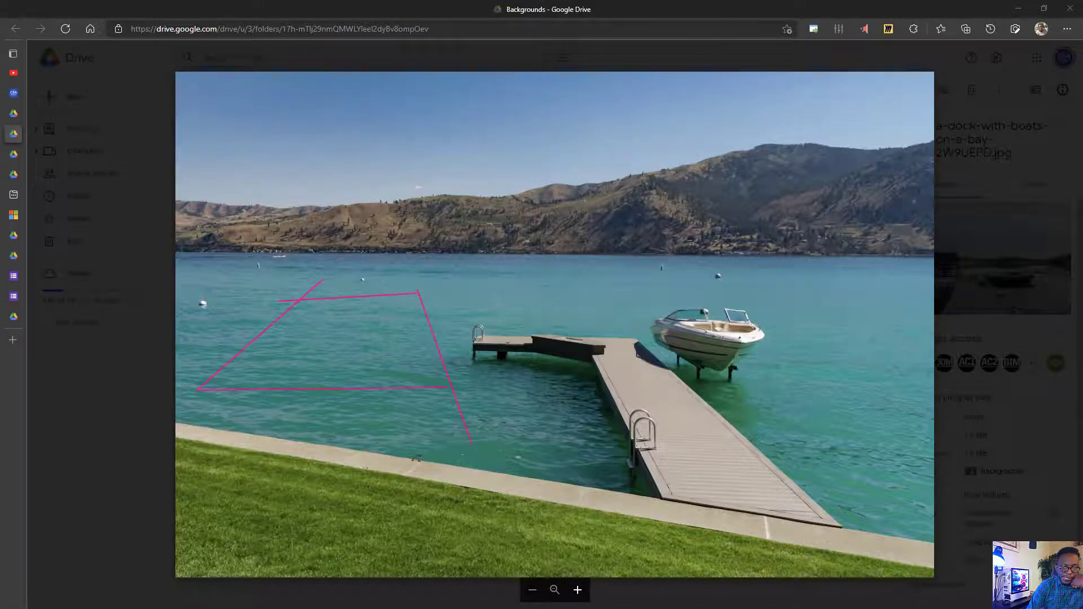
{"action": "key", "text": "Escape"}
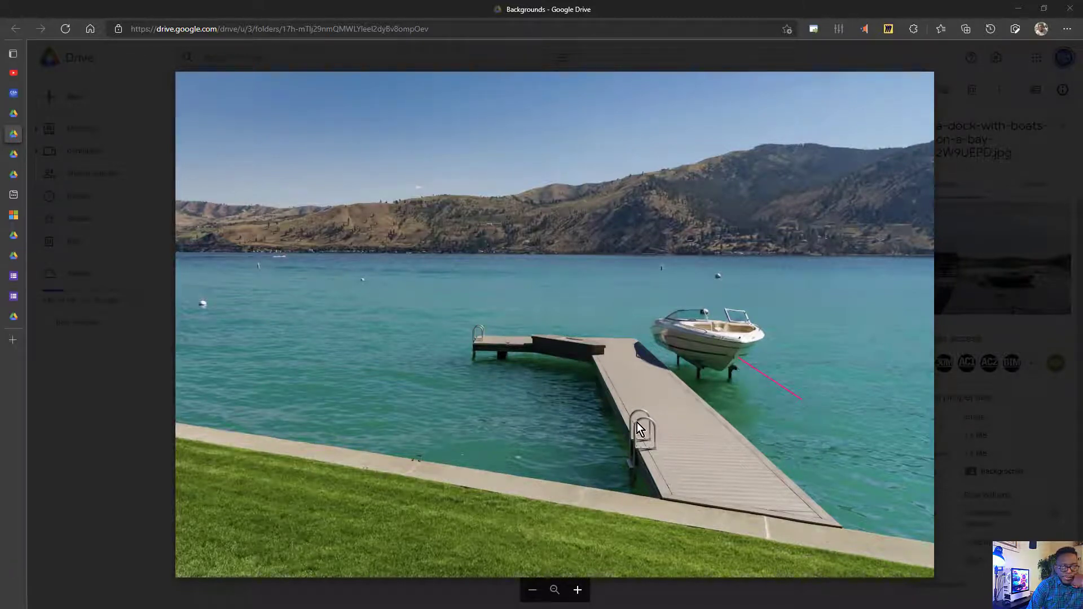
{"action": "mouse_move", "coordinate": [636, 421]}
{"action": "left_mouse_down"}
{"action": "mouse_move", "coordinate": [941, 391]}
{"action": "mouse_move", "coordinate": [788, 319]}
{"action": "mouse_move", "coordinate": [811, 323]}
{"action": "left_mouse_up"}
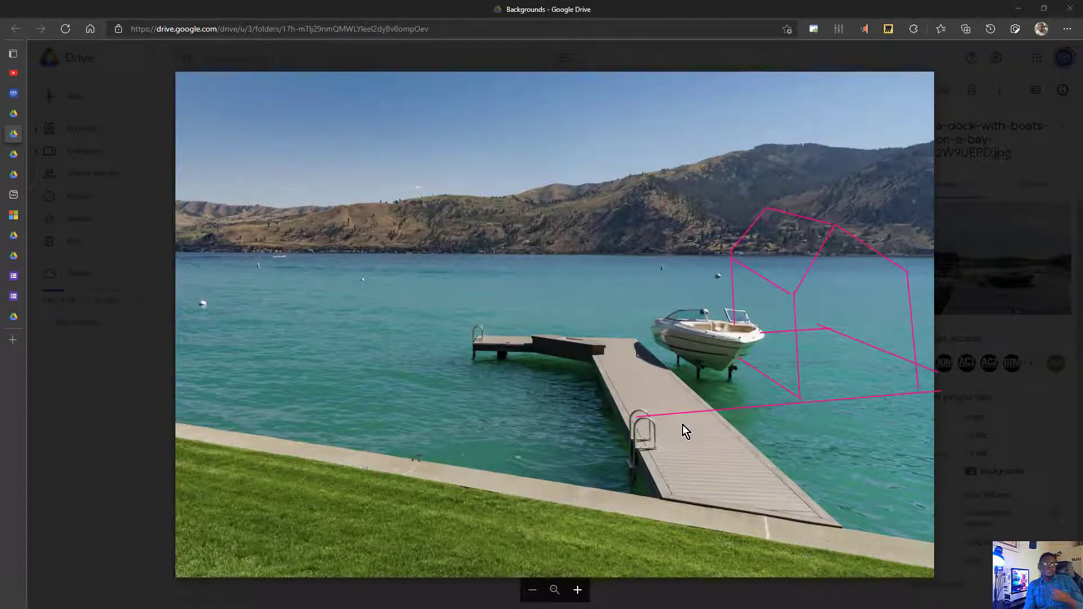
{"action": "key", "text": "Escape"}
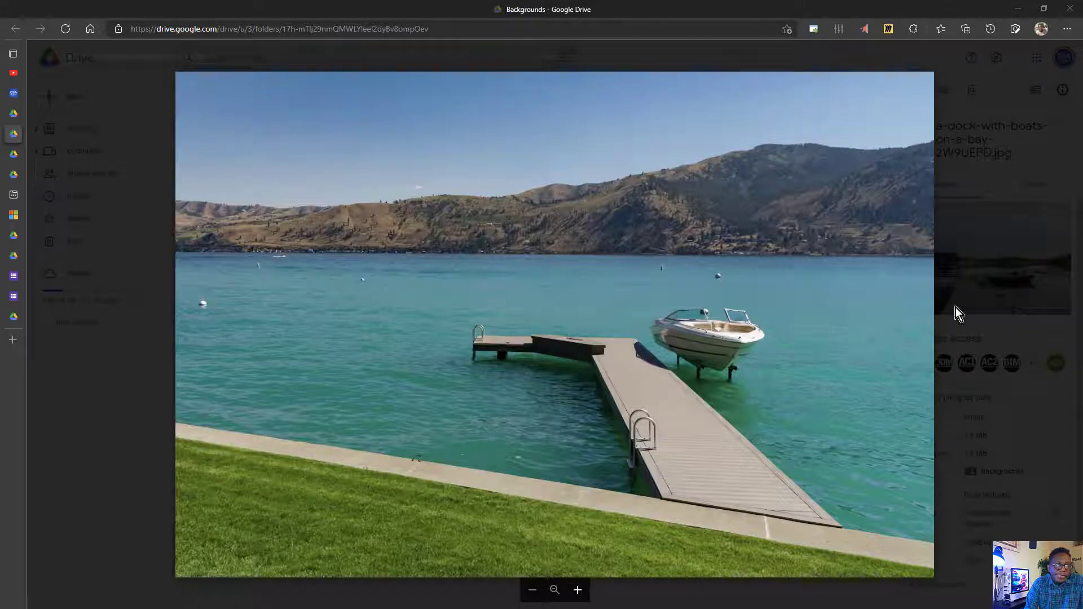
Preview the two remaining dock photos and go back to a-wooden-dock-floating-on-flat-calm-waters-of-a-la-2EUM7UN.jpg.
{"action": "left_click", "coordinate": [1062, 326]}
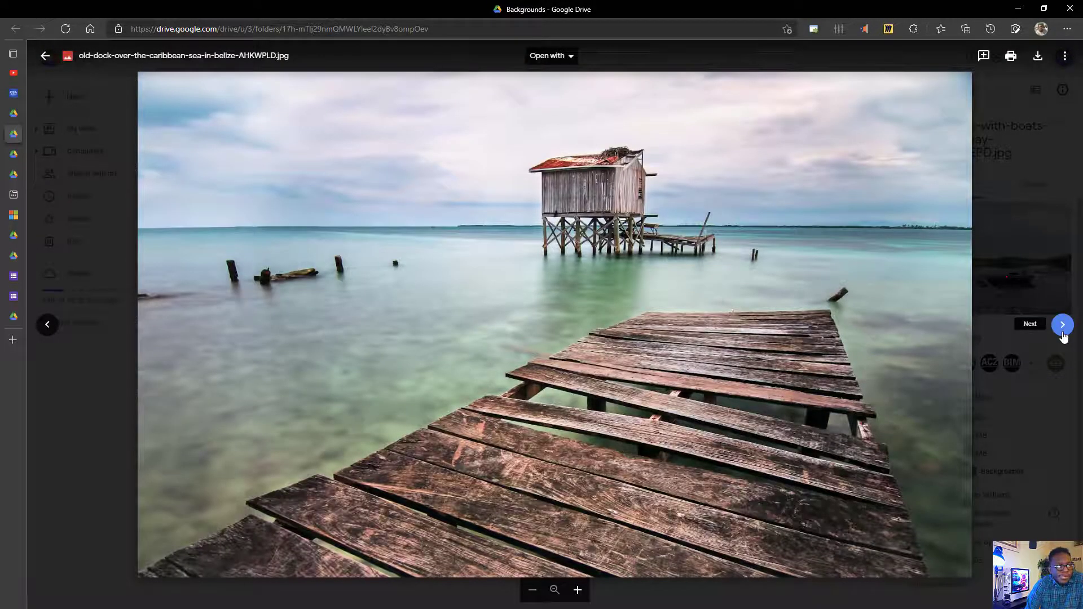
{"action": "left_click", "coordinate": [1062, 332]}
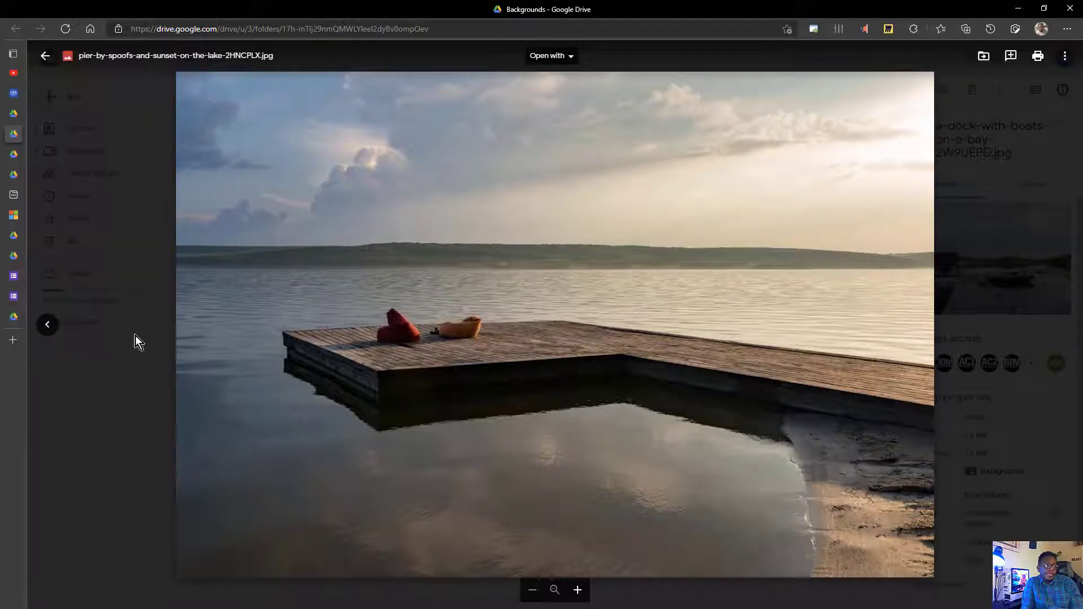
{"action": "left_click", "coordinate": [41, 333]}
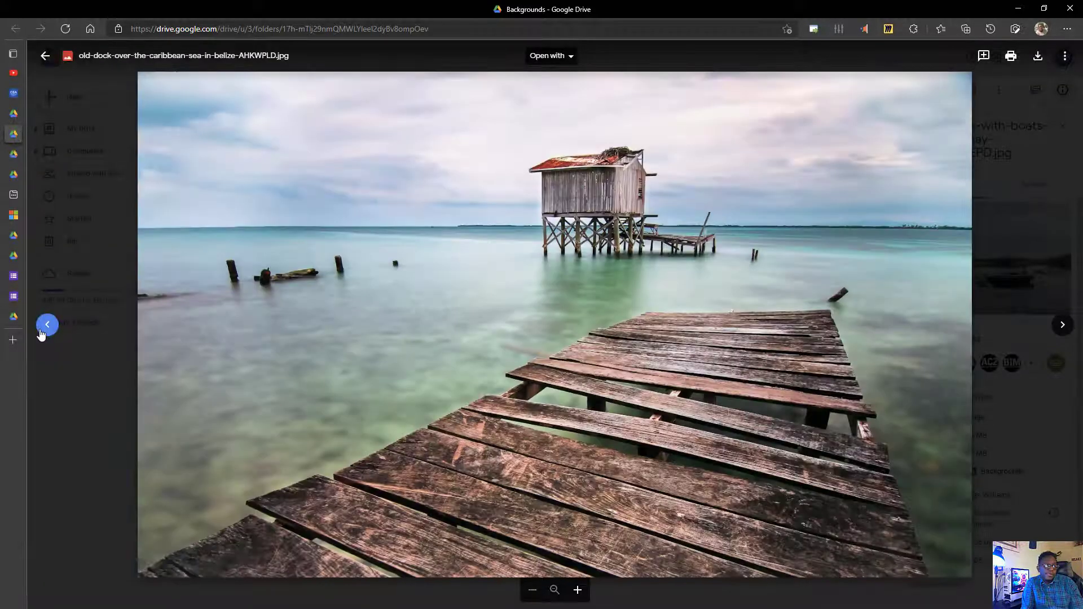
{"action": "left_click", "coordinate": [47, 324]}
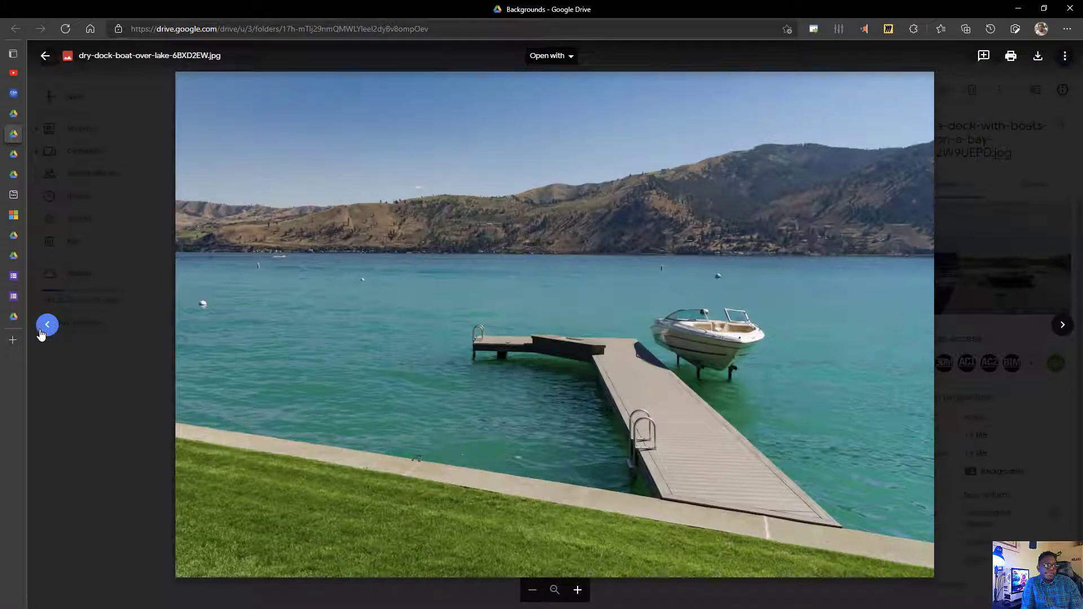
{"action": "left_click", "coordinate": [47, 325]}
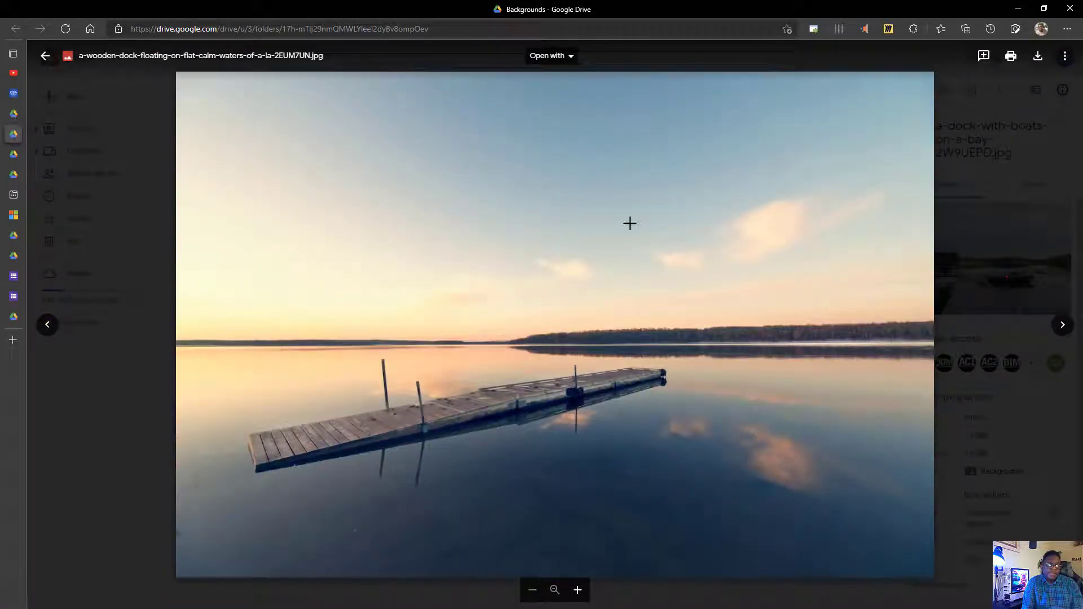
Download the wooden dock photo and open the downloaded file in a maximized photo viewer.
{"action": "left_click", "coordinate": [1031, 65]}
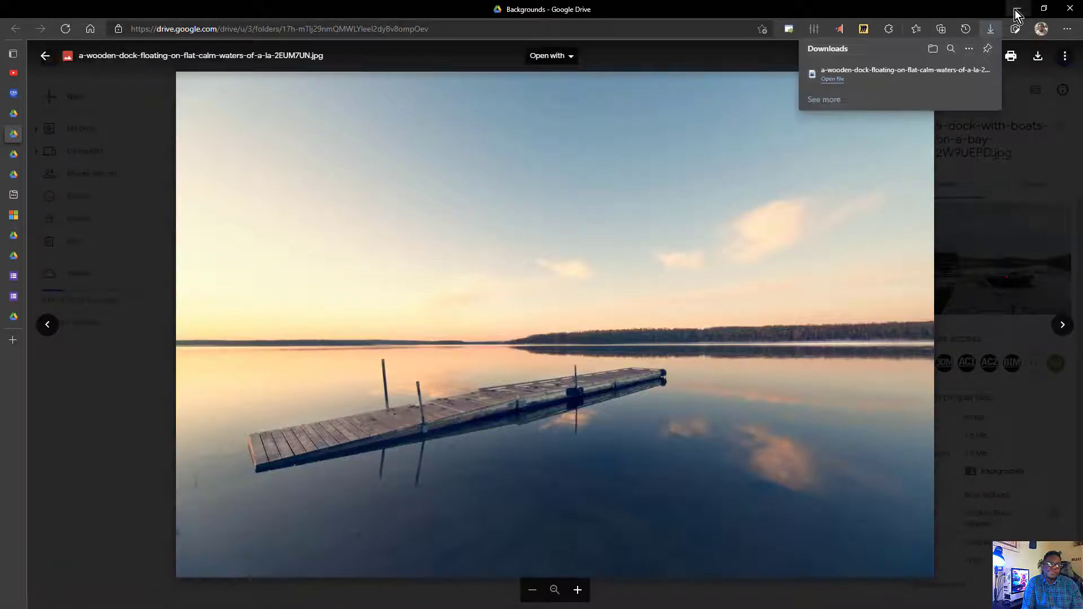
{"action": "left_click", "coordinate": [834, 79]}
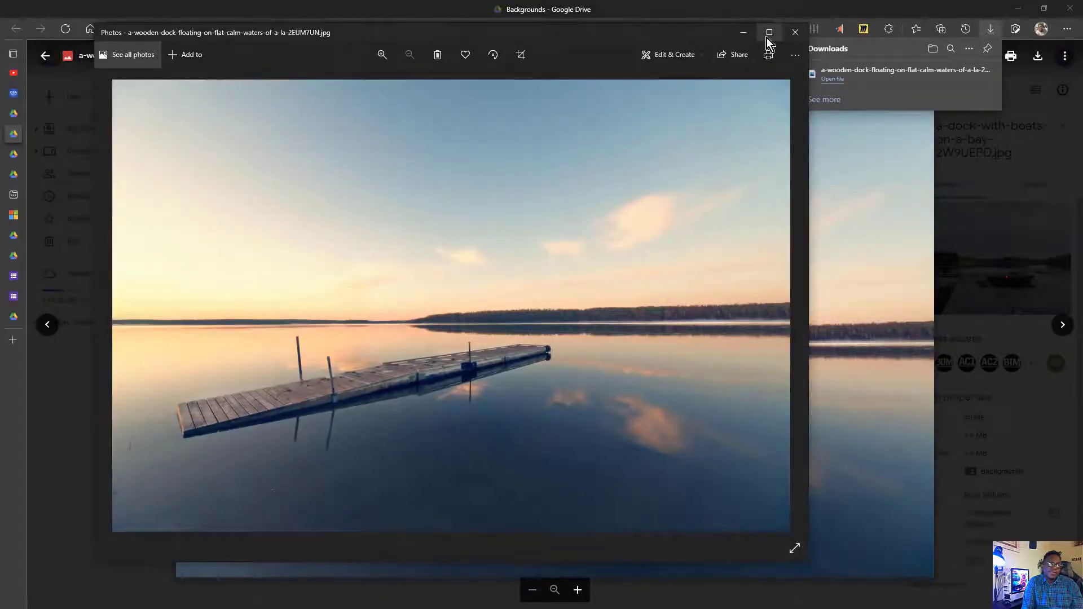
{"action": "left_click", "coordinate": [769, 34]}
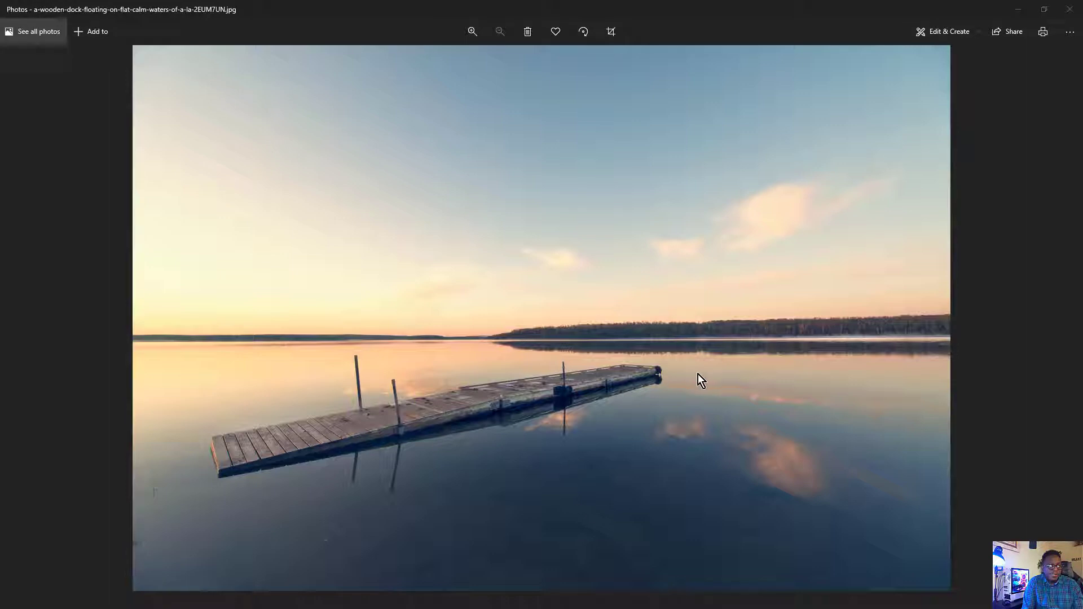
Mark up a four-sided house footprint on the water alongside the wooden dock and clear the sketch.
{"action": "mouse_move", "coordinate": [698, 374]}
{"action": "left_mouse_down"}
{"action": "mouse_move", "coordinate": [529, 418]}
{"action": "mouse_move", "coordinate": [668, 473]}
{"action": "mouse_move", "coordinate": [628, 453]}
{"action": "left_mouse_up"}
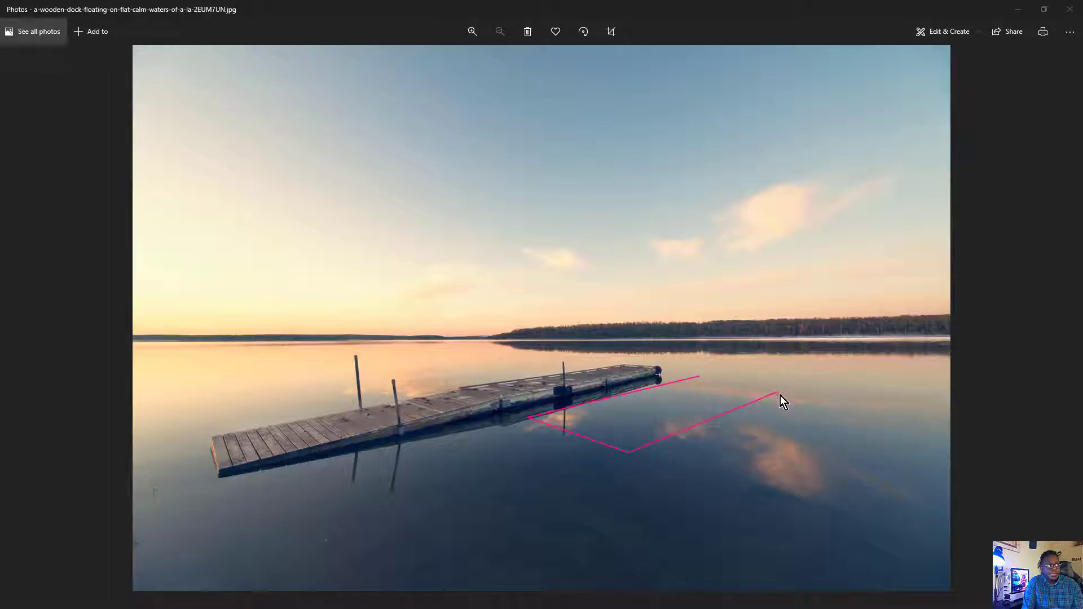
{"action": "left_click_drag", "start_coordinate": [780, 398], "coordinate": [665, 385]}
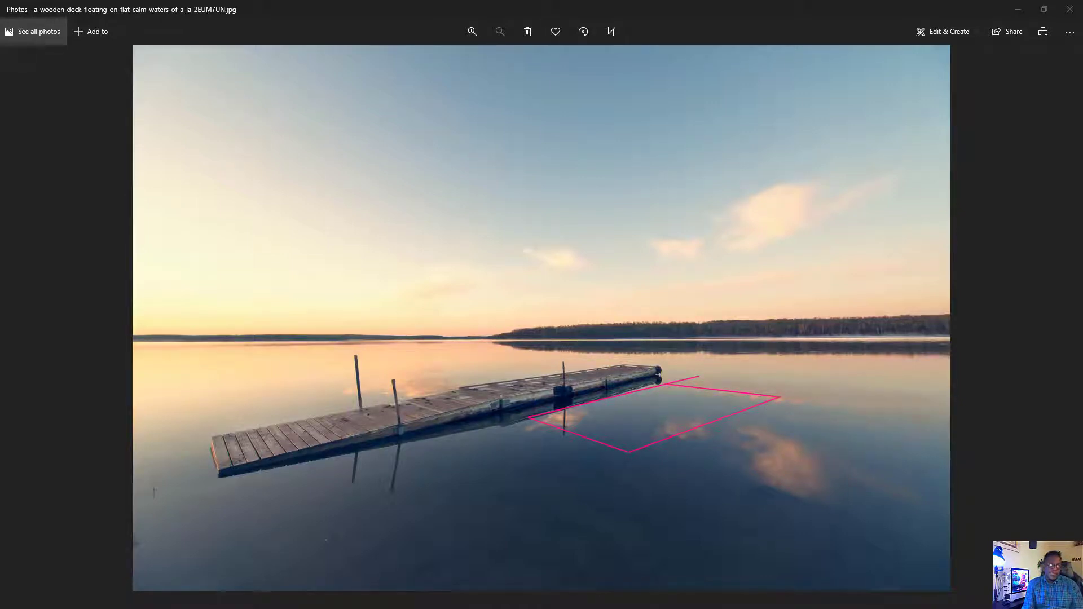
{"action": "key", "text": "Escape"}
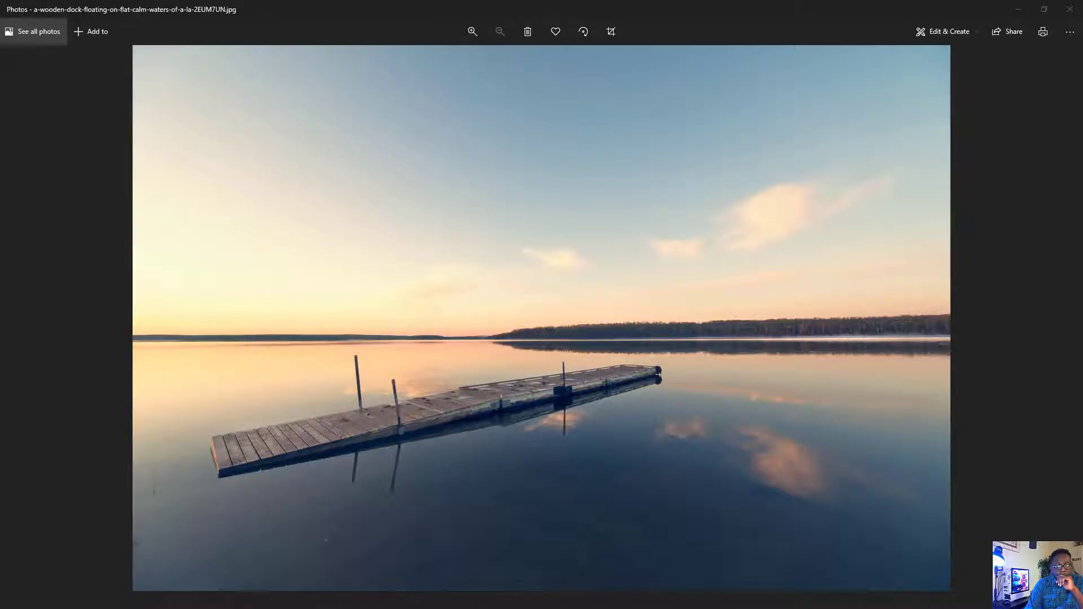
Switch to SketchUp and orbit the house to an elevated corner view showing its glazed front and windowed side wall.
{"action": "left_click", "coordinate": [1018, 9]}
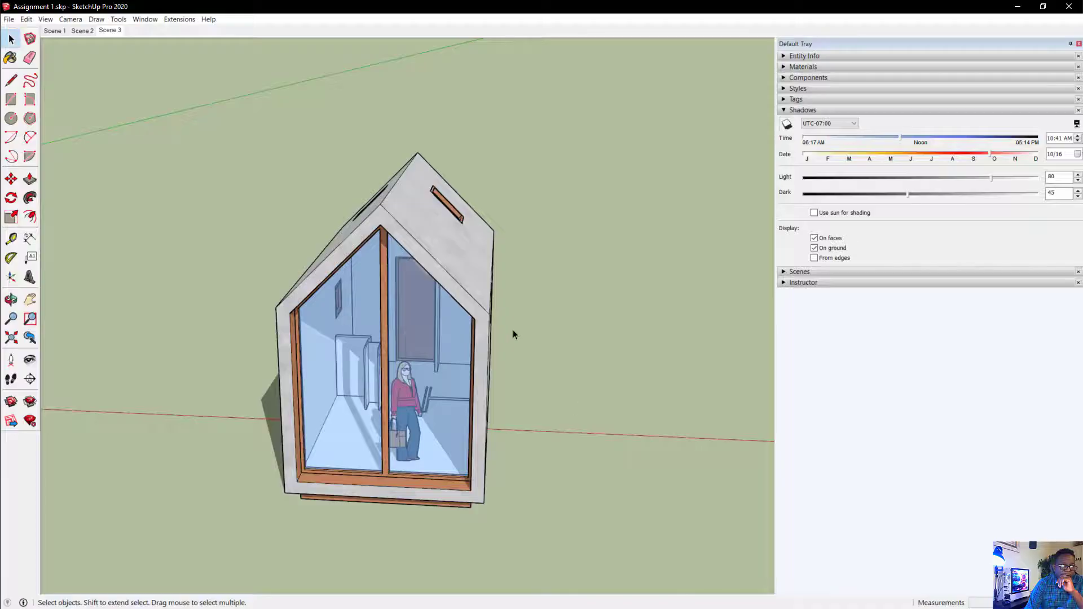
{"action": "mouse_move", "coordinate": [512, 333]}
{"action": "left_mouse_down"}
{"action": "mouse_move", "coordinate": [435, 350]}
{"action": "mouse_move", "coordinate": [372, 350]}
{"action": "mouse_move", "coordinate": [358, 335]}
{"action": "left_mouse_up"}
{"action": "key", "text": "space"}
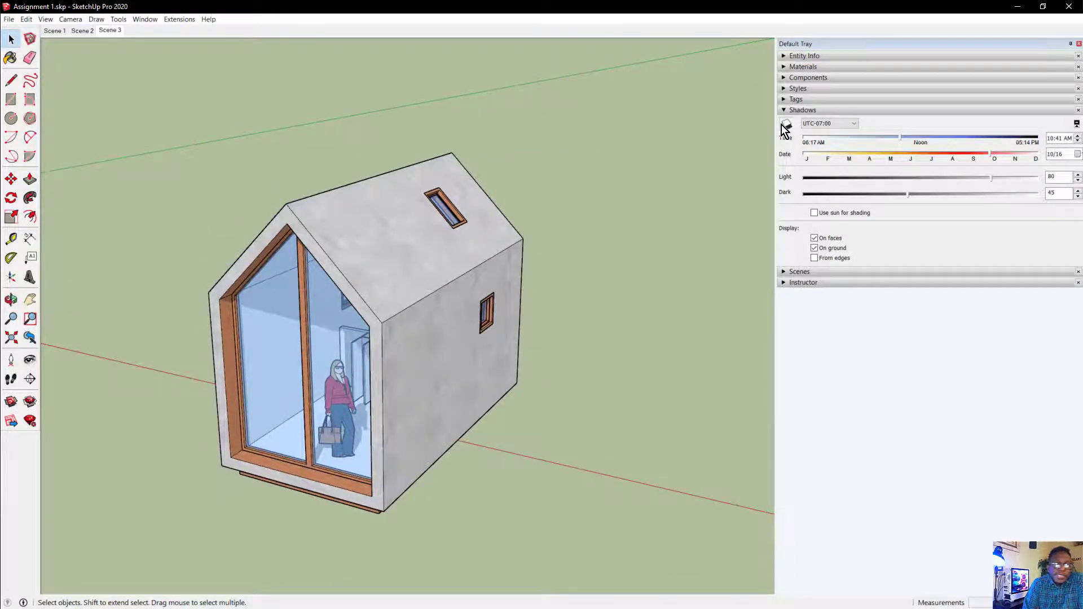
Open the watermark settings of the Landscape Architecture Style for editing.
{"action": "left_click", "coordinate": [813, 112]}
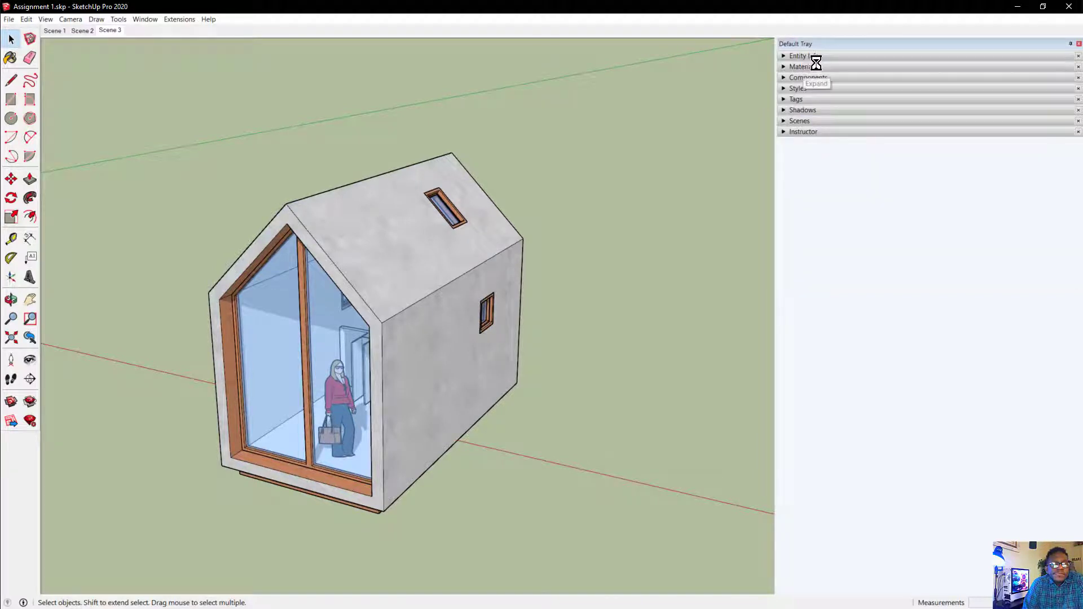
{"action": "left_click", "coordinate": [804, 66]}
{"action": "left_click", "coordinate": [815, 65]}
{"action": "left_click", "coordinate": [810, 90]}
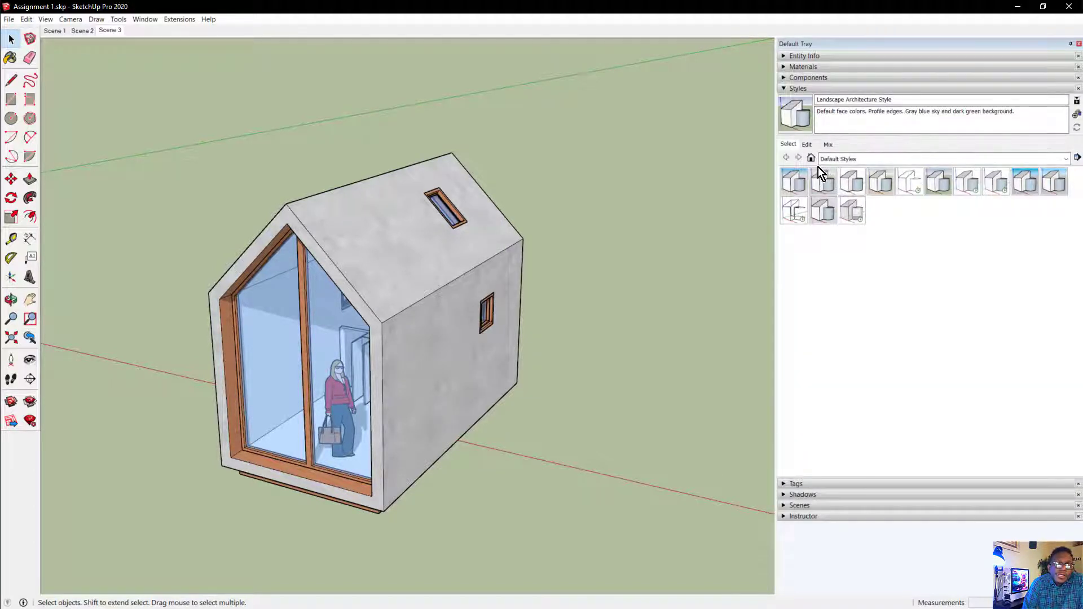
{"action": "left_click", "coordinate": [807, 144]}
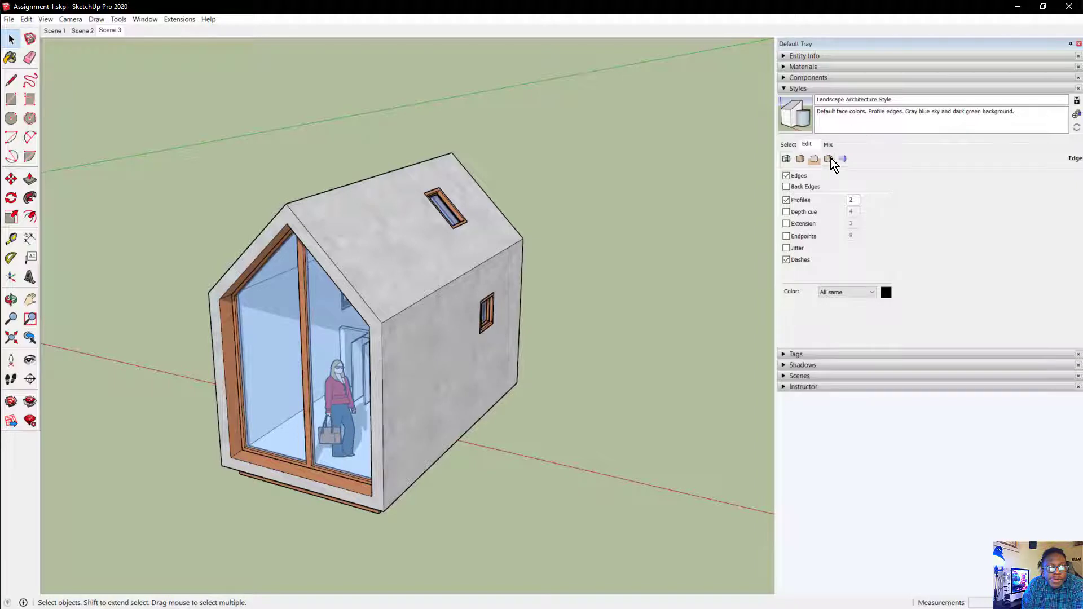
{"action": "left_click", "coordinate": [829, 159]}
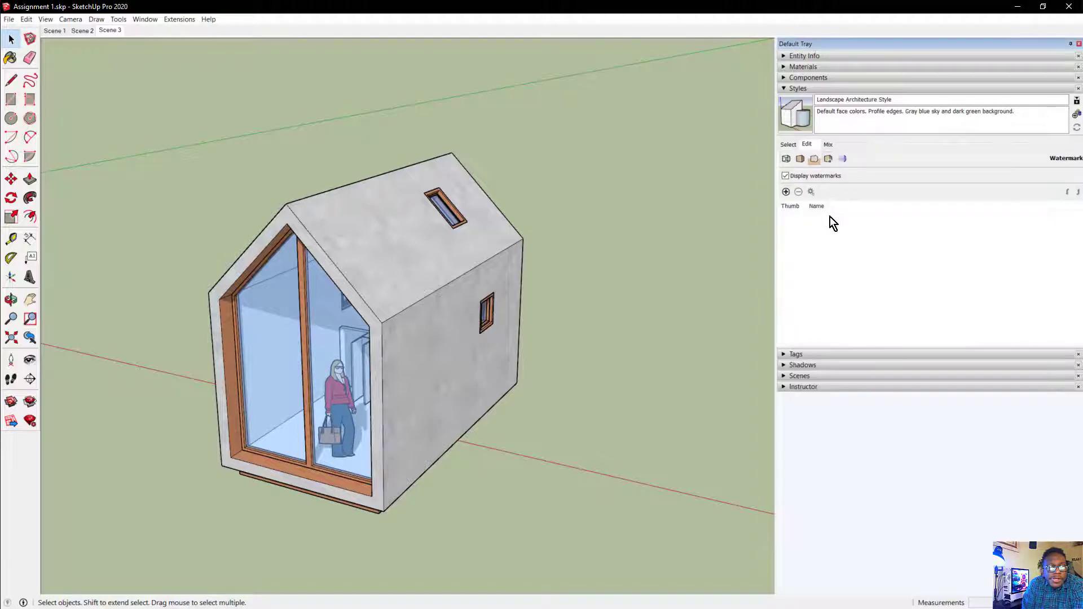
Add a watermark to the style using a-wooden-dock-floating-on-flat-calm-waters-of-a-la-2EUM7UN.jpg from the Downloads folder.
{"action": "left_click", "coordinate": [785, 192]}
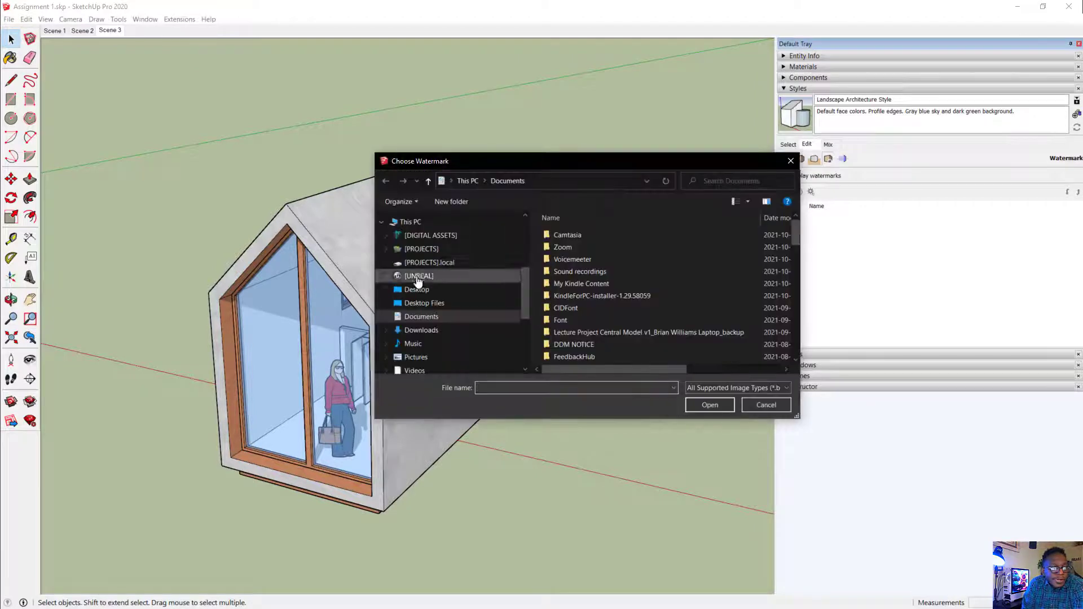
{"action": "left_click", "coordinate": [421, 330]}
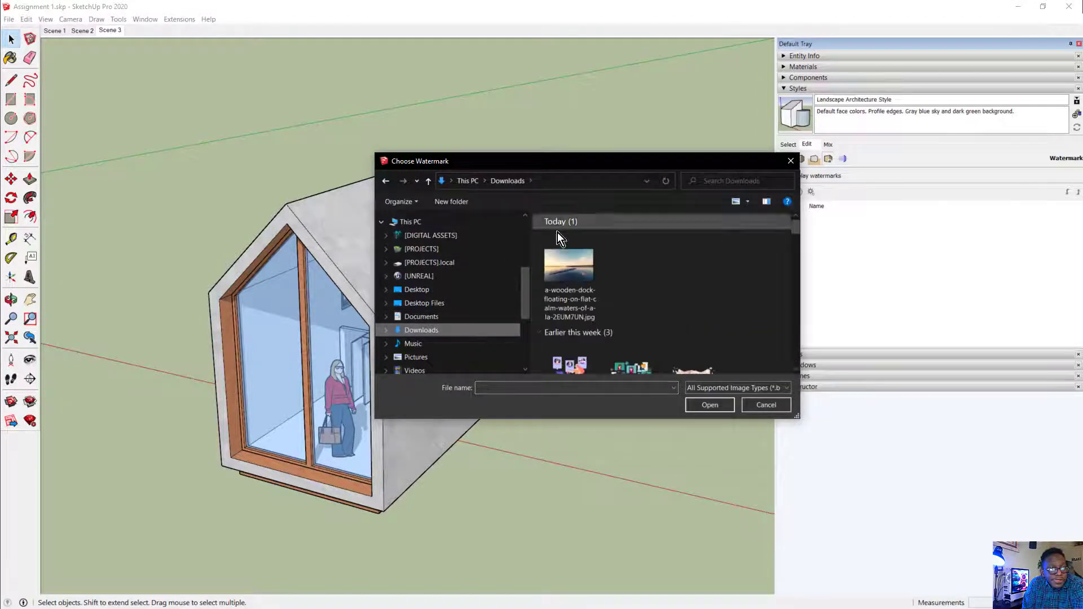
{"action": "double_click", "coordinate": [565, 268]}
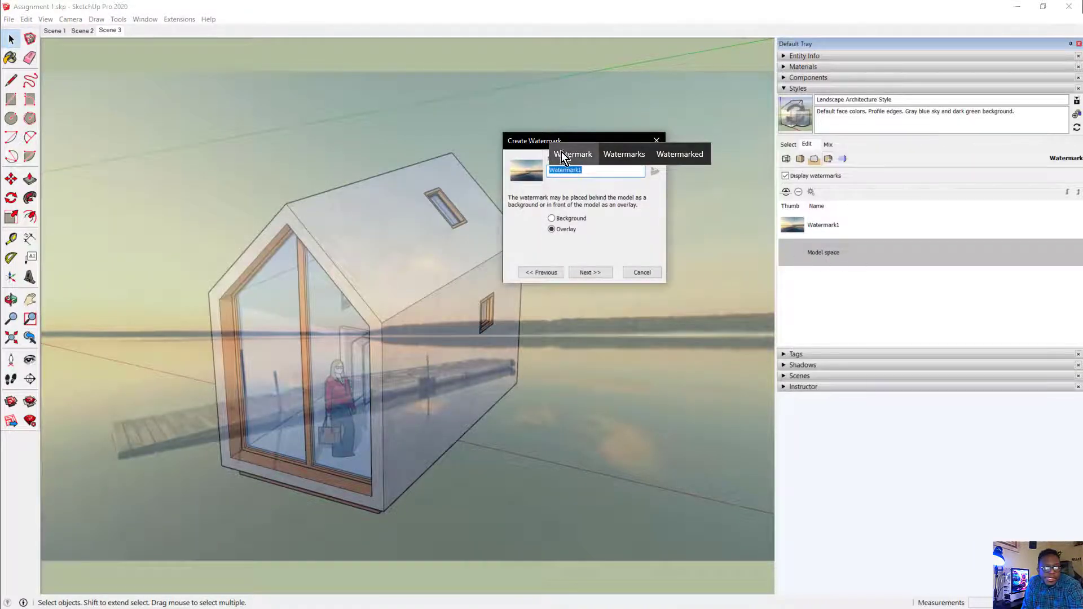
Place the wooden-dock watermark behind the model as a background, stretched to fit the screen with its aspect ratio locked.
{"action": "left_click_drag", "start_coordinate": [555, 138], "coordinate": [408, 92]}
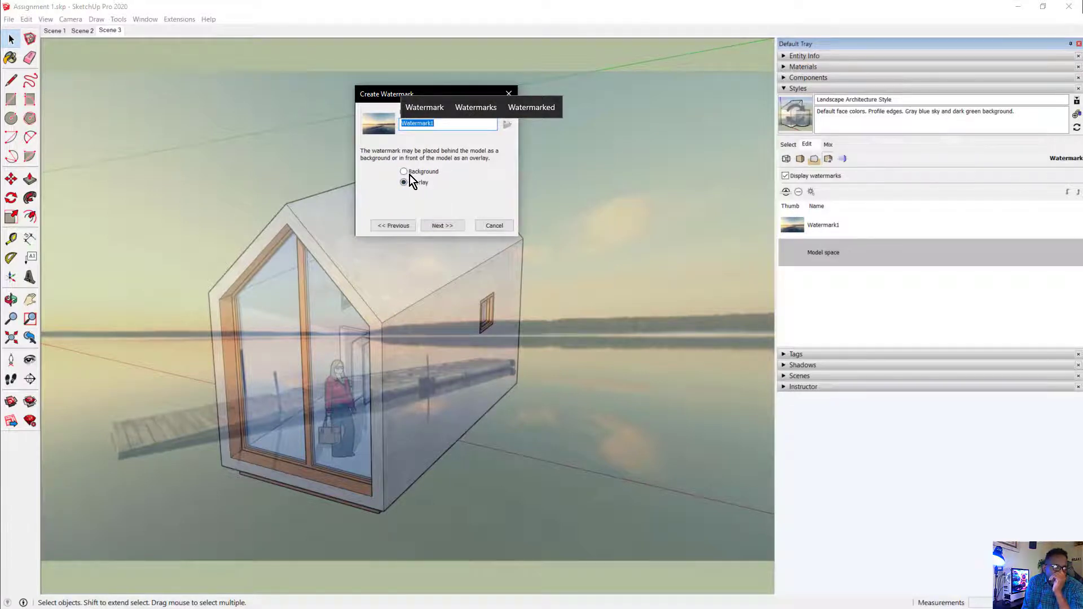
{"action": "left_click", "coordinate": [411, 174]}
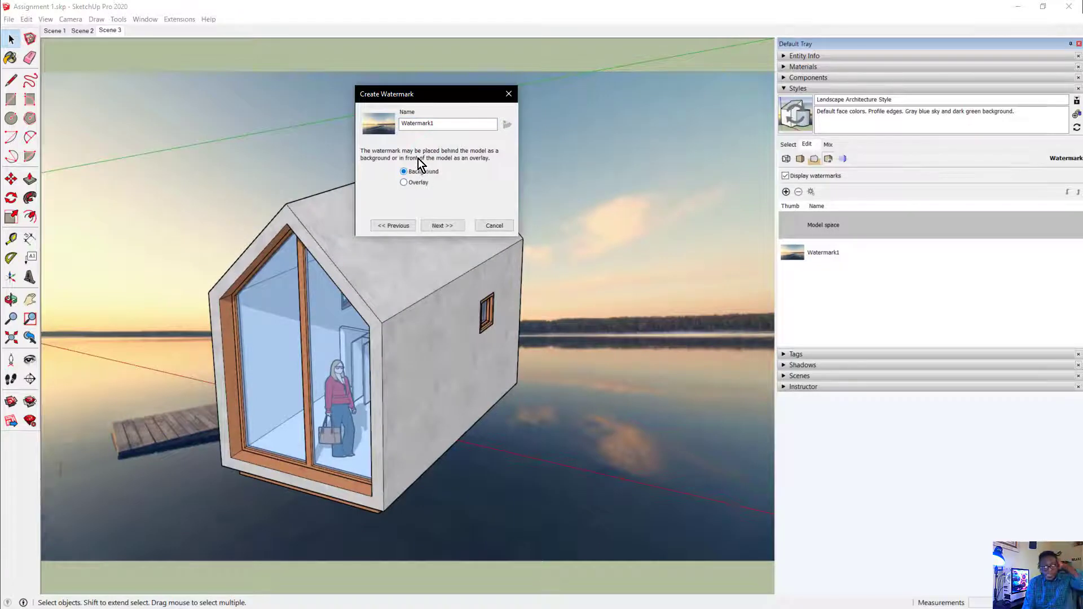
{"action": "left_click", "coordinate": [448, 225]}
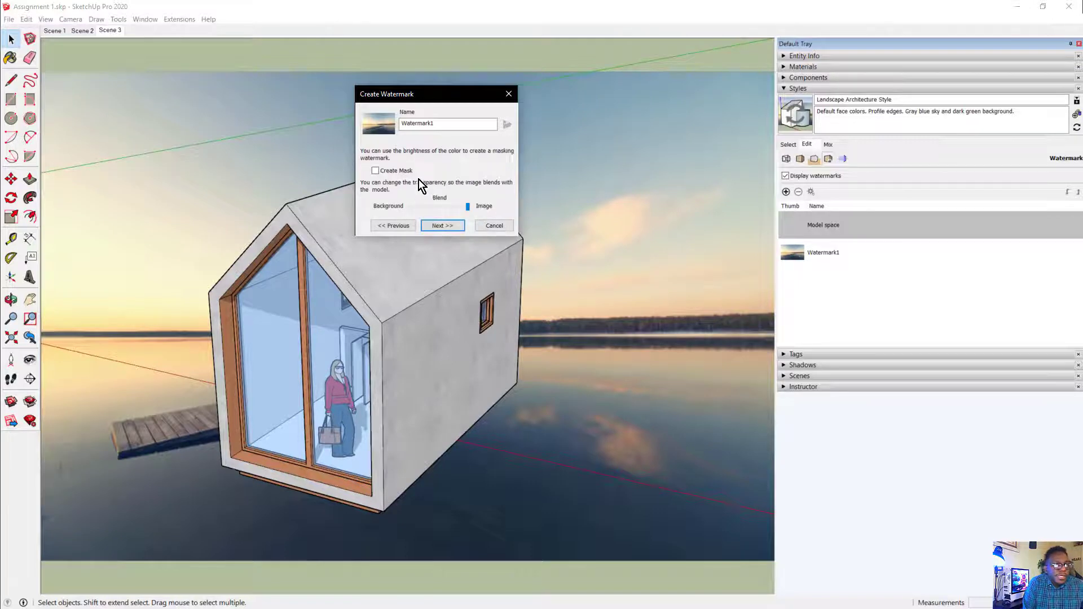
{"action": "left_click", "coordinate": [454, 225]}
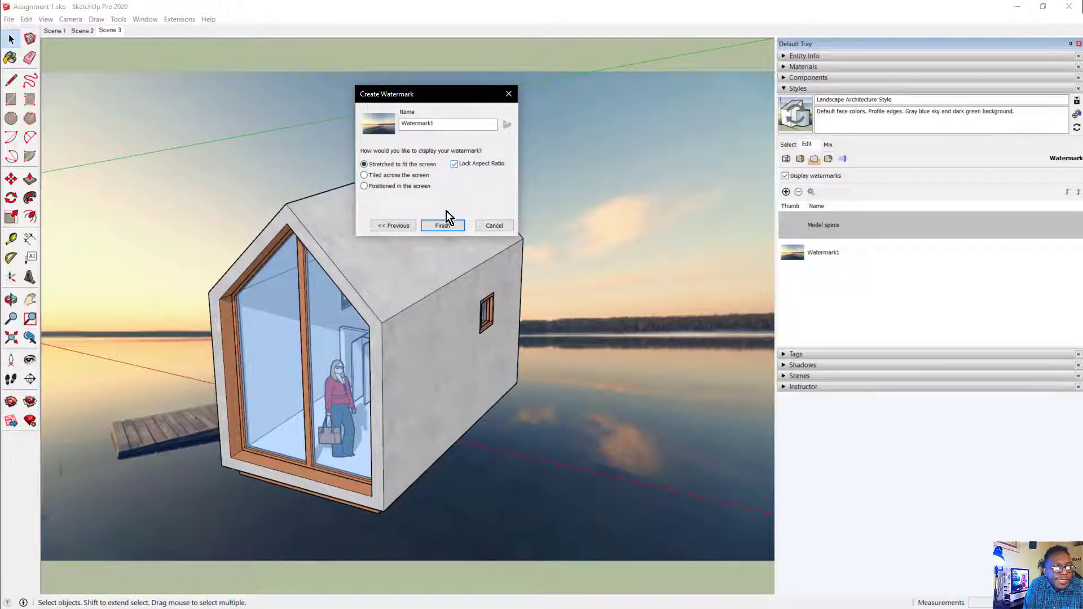
{"action": "left_click", "coordinate": [442, 225]}
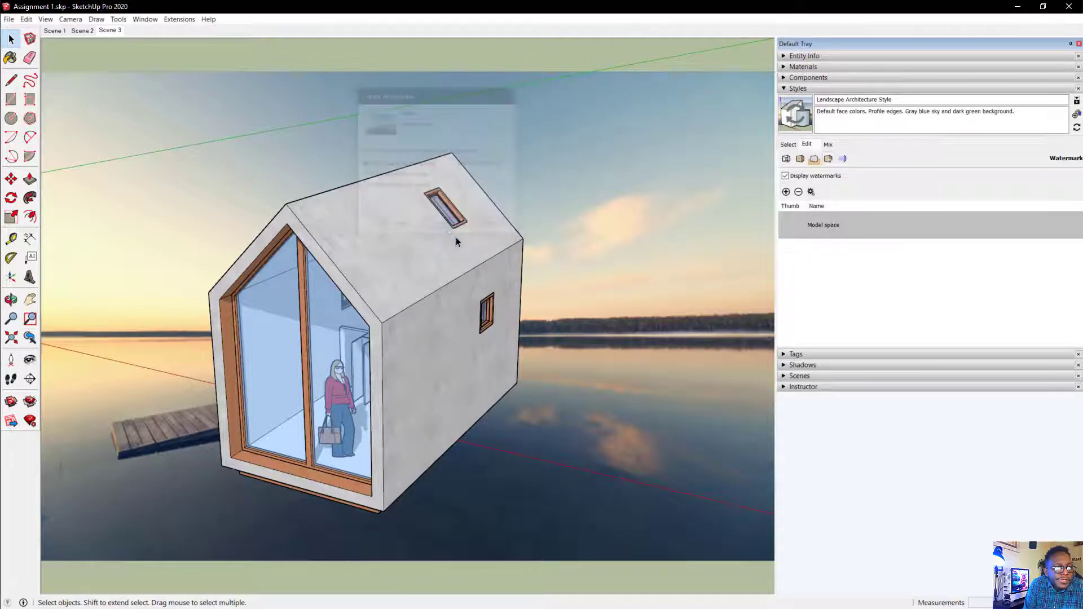
Orbit and shrink the house to a lower corner view so it sits on the water beside the wooden dock.
{"action": "middle_click_drag", "start_coordinate": [398, 314], "coordinate": [228, 266]}
{"action": "middle_click_drag", "start_coordinate": [272, 305], "coordinate": [465, 335]}
{"action": "scroll", "coordinate": [336, 313], "scroll_direction": "down", "scroll_amount": 3}
{"action": "scroll", "coordinate": [567, 329], "scroll_direction": "up", "scroll_amount": 1}
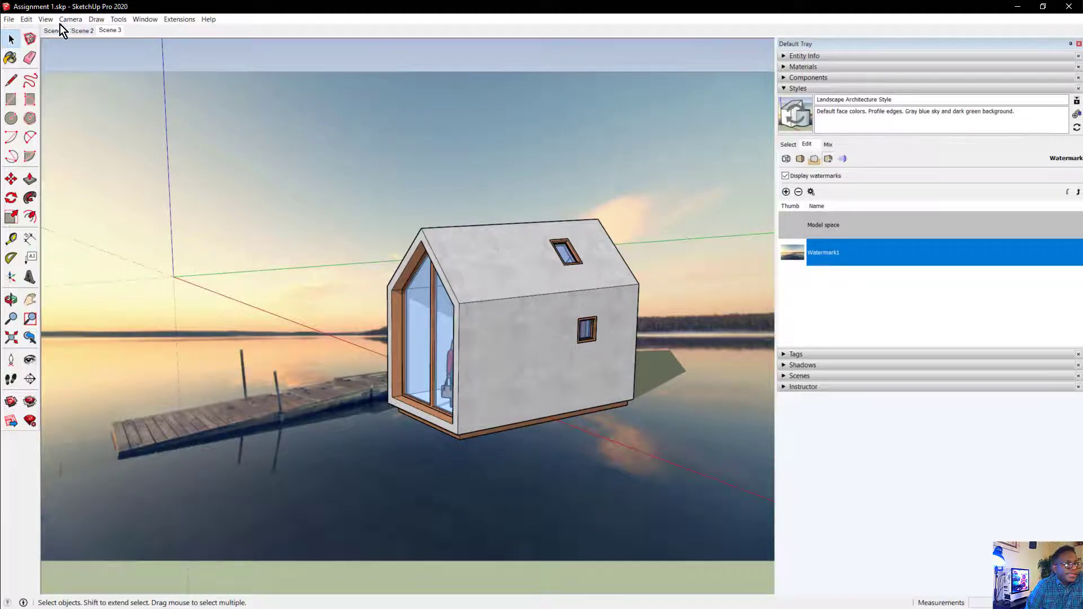
Widen the camera's field of view to about 54.85 degrees.
{"action": "left_click", "coordinate": [45, 19]}
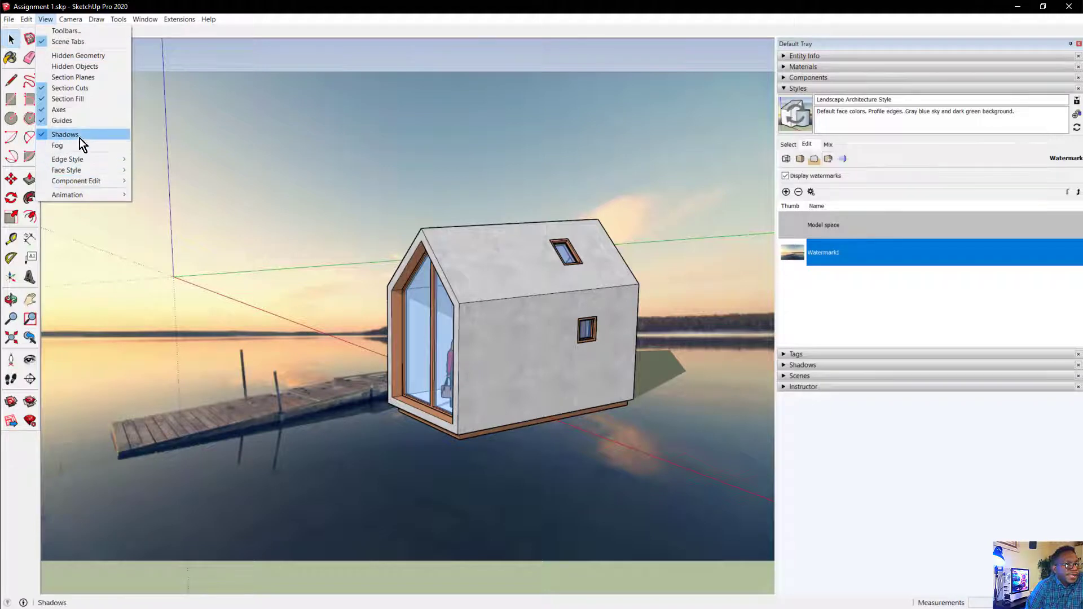
{"action": "mouse_move", "coordinate": [70, 20]}
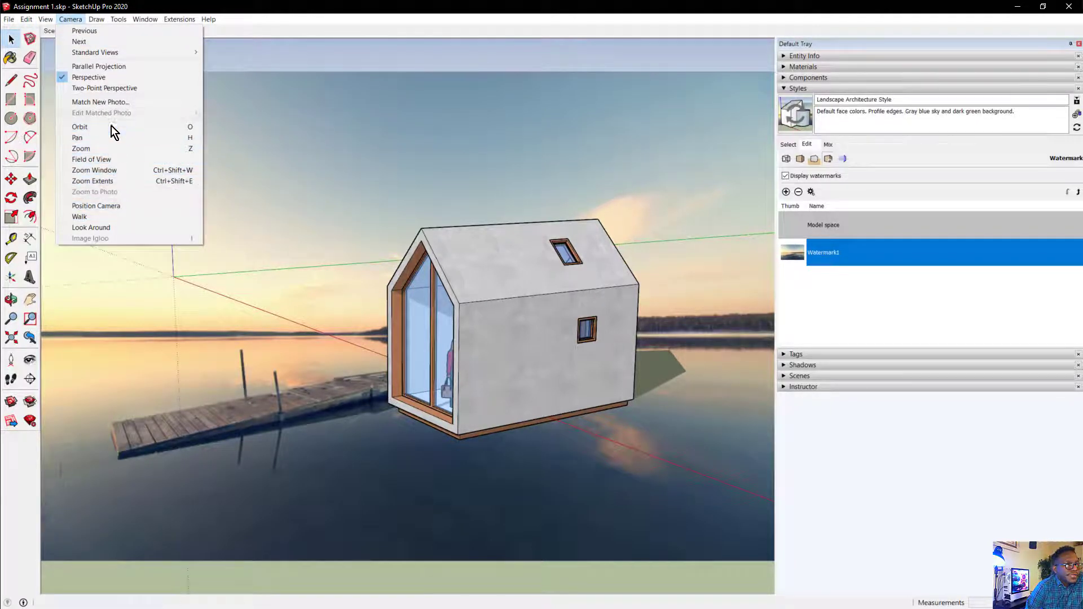
{"action": "left_click", "coordinate": [93, 160]}
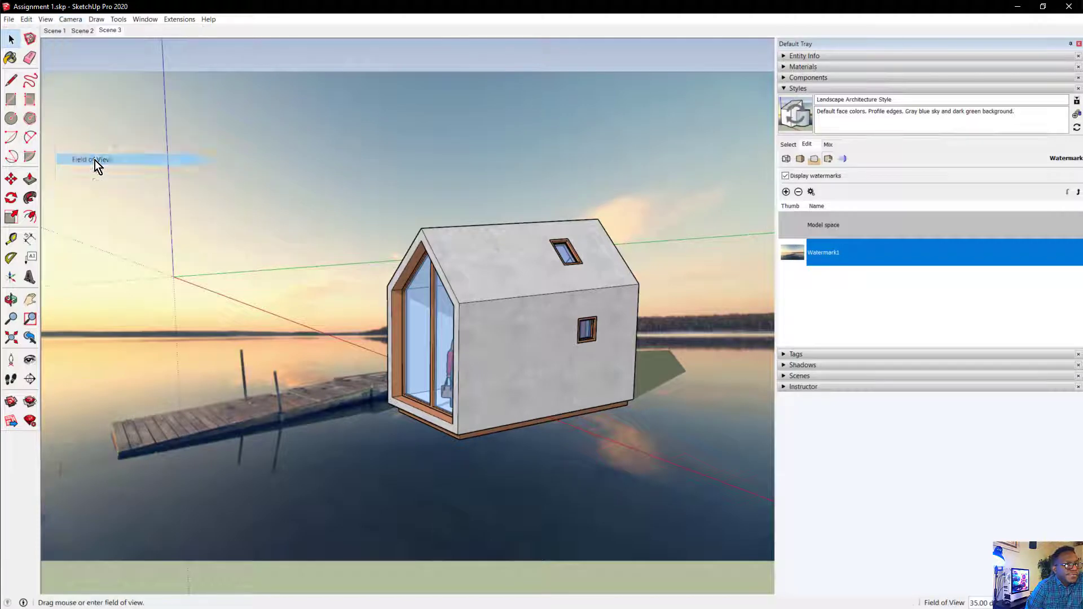
{"action": "left_click_drag", "start_coordinate": [529, 389], "coordinate": [548, 512]}
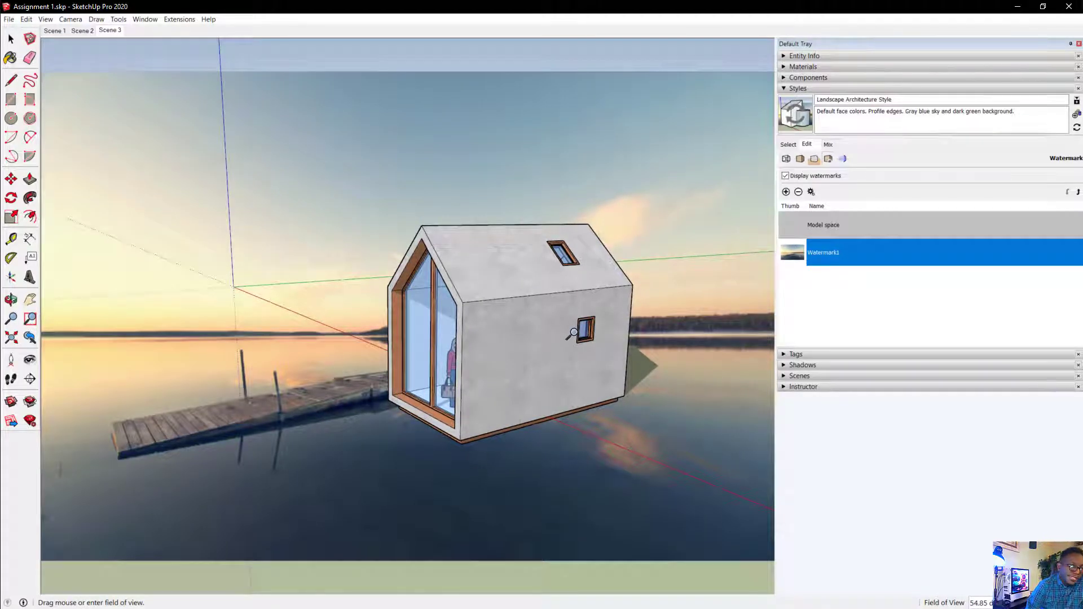
Orbit and pan the house near the far end of the wooden dock, lowering the viewpoint to match the photo's horizon.
{"action": "key", "text": "o"}
{"action": "left_click_drag", "start_coordinate": [566, 342], "coordinate": [554, 271]}
{"action": "key", "text": "z"}
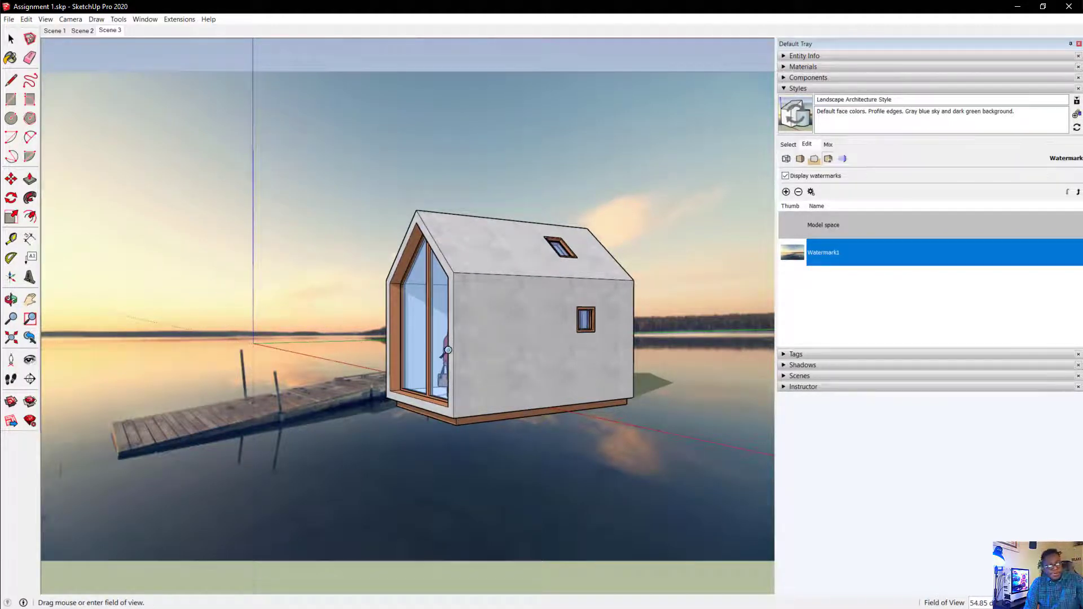
{"action": "middle_click_drag", "start_coordinate": [520, 339], "coordinate": [587, 330]}
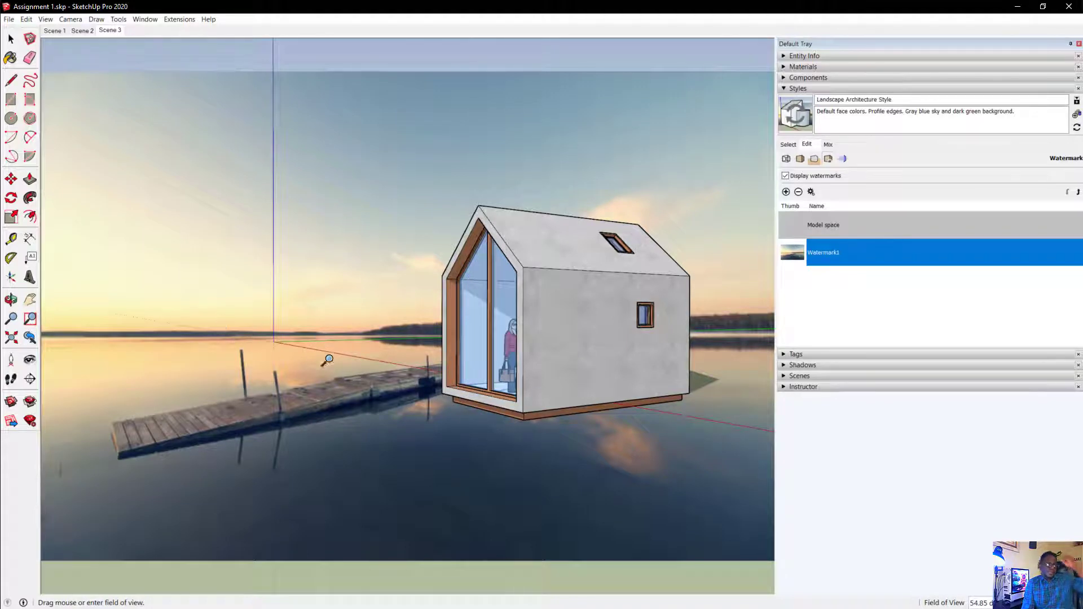
{"action": "middle_click_drag", "start_coordinate": [388, 325], "coordinate": [393, 336]}
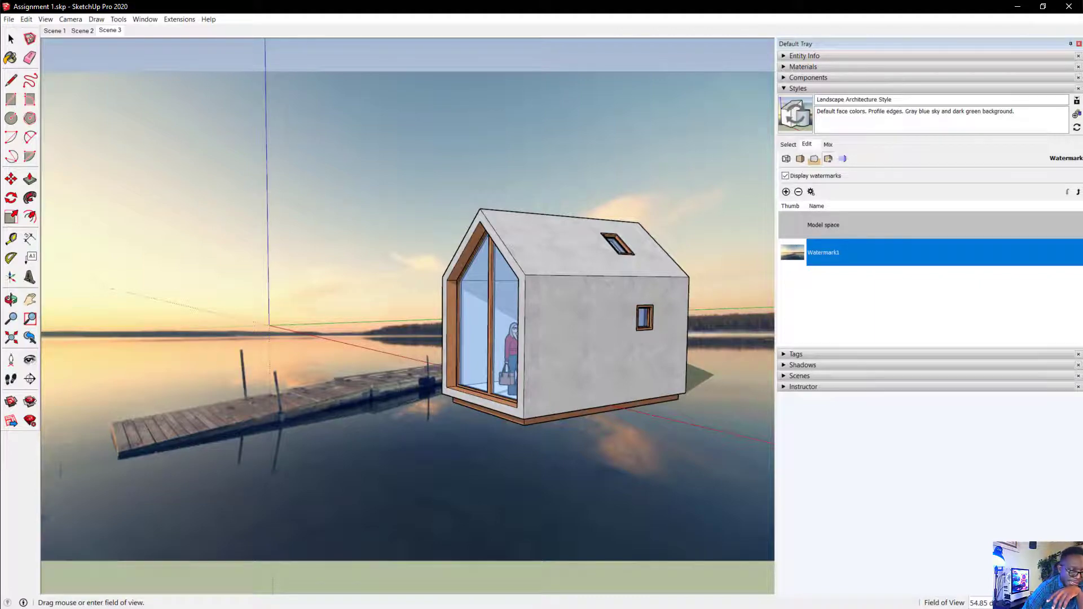
Browse the Backgrounds folder in Google Drive, download dry-dock-boat-over-lake-6BXD2EW.jpg and return to SketchUp.
{"action": "key", "text": "alt+Tab"}
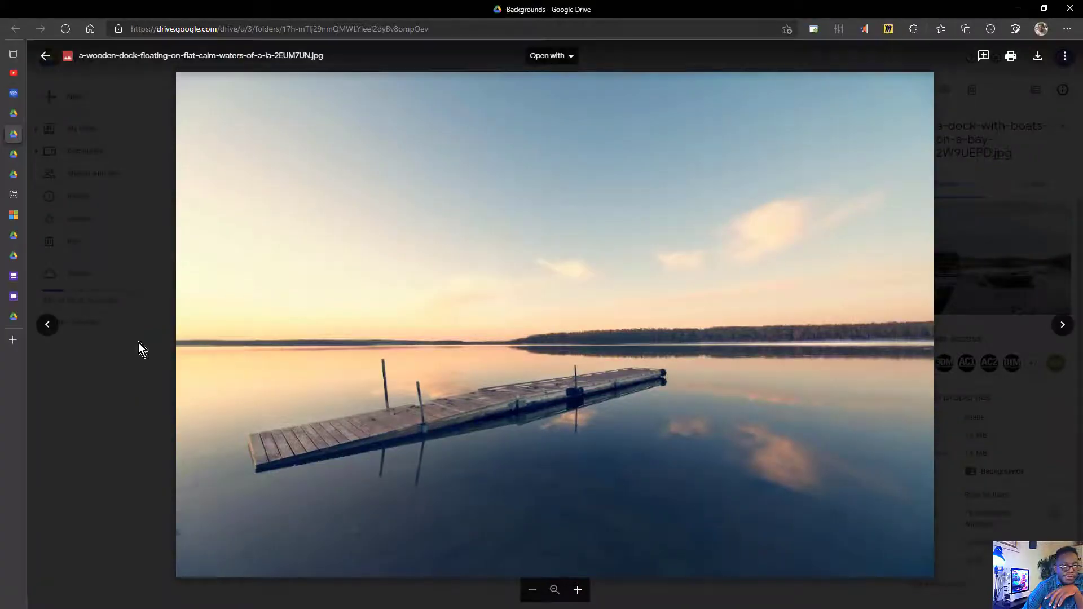
{"action": "left_click", "coordinate": [48, 326]}
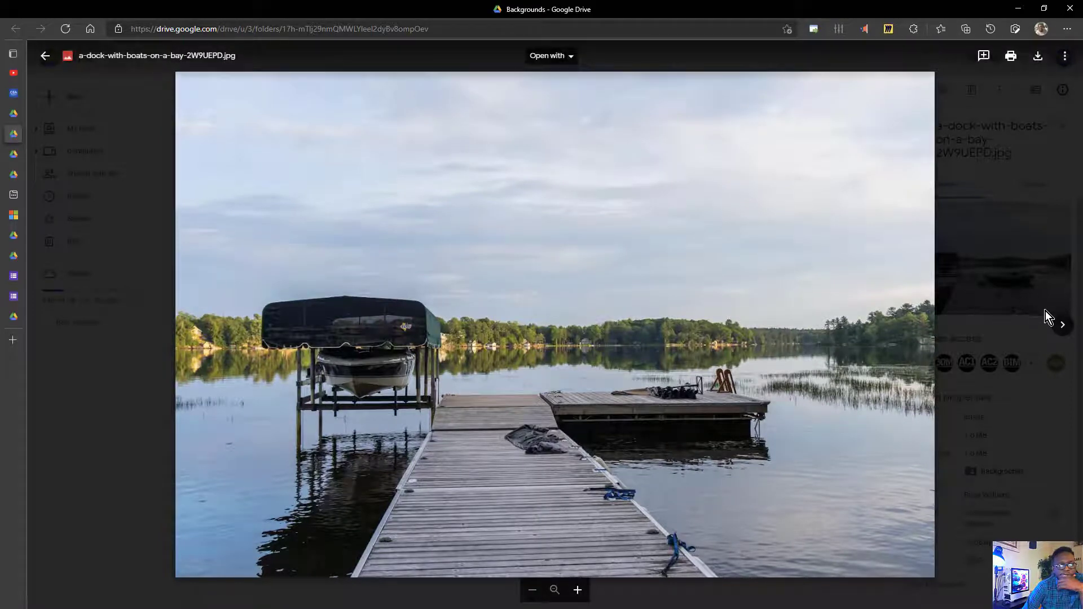
{"action": "left_click", "coordinate": [1062, 326]}
{"action": "left_click", "coordinate": [1061, 326]}
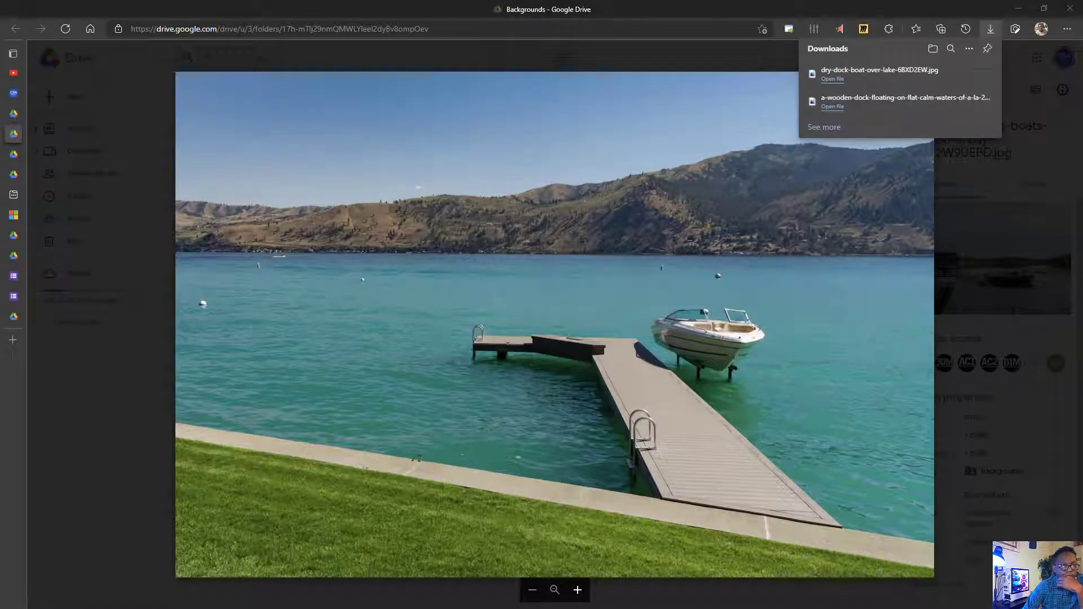
{"action": "key", "text": "alt+Tab"}
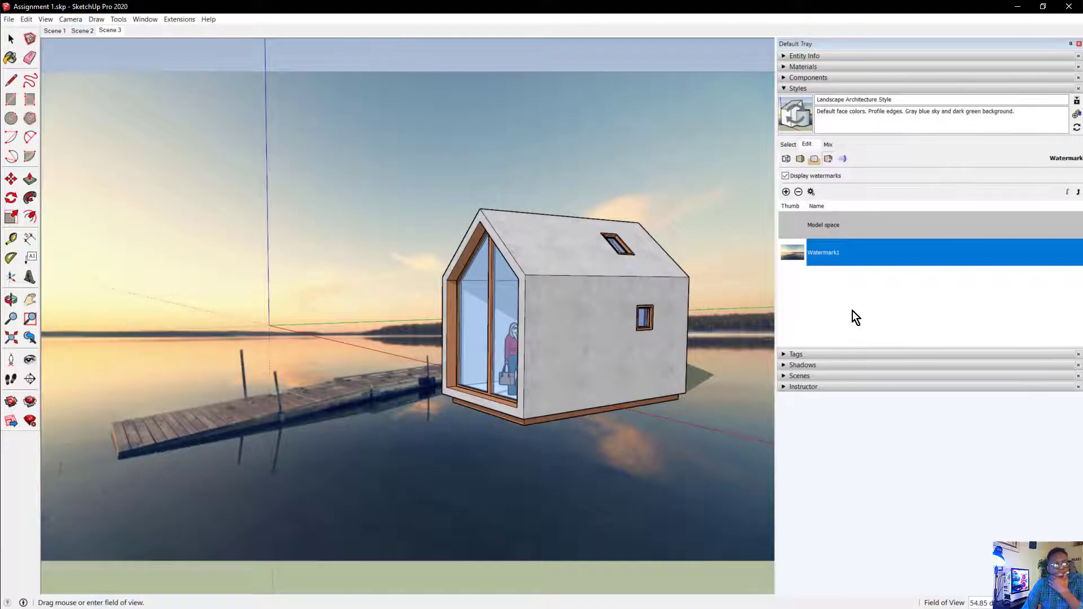
Delete the wooden-dock watermark from the Landscape Architecture Style.
{"action": "left_click", "coordinate": [902, 259]}
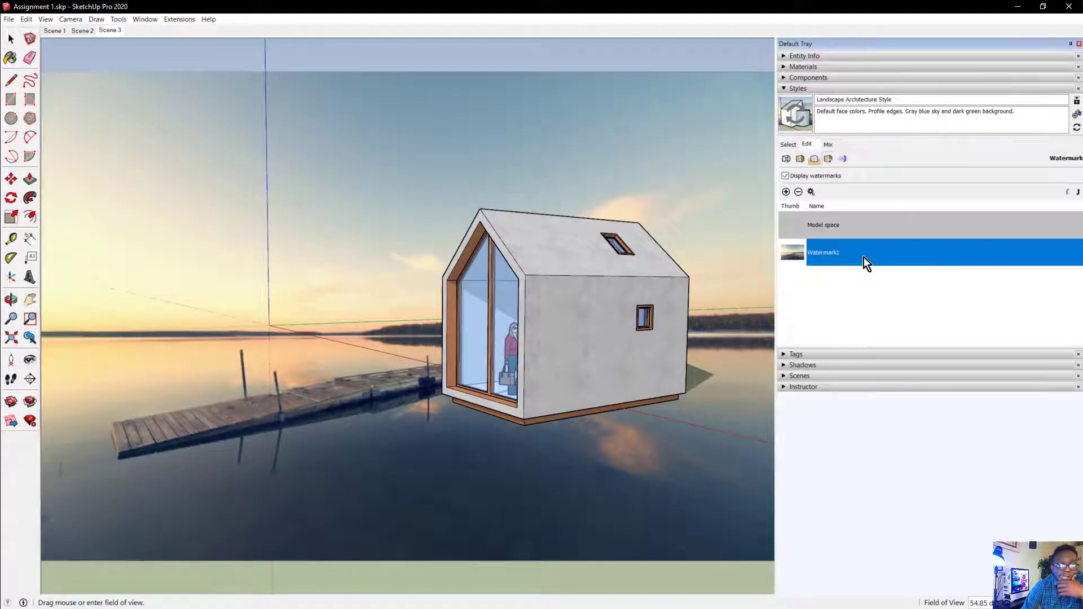
{"action": "right_click", "coordinate": [847, 253]}
{"action": "left_click", "coordinate": [823, 252]}
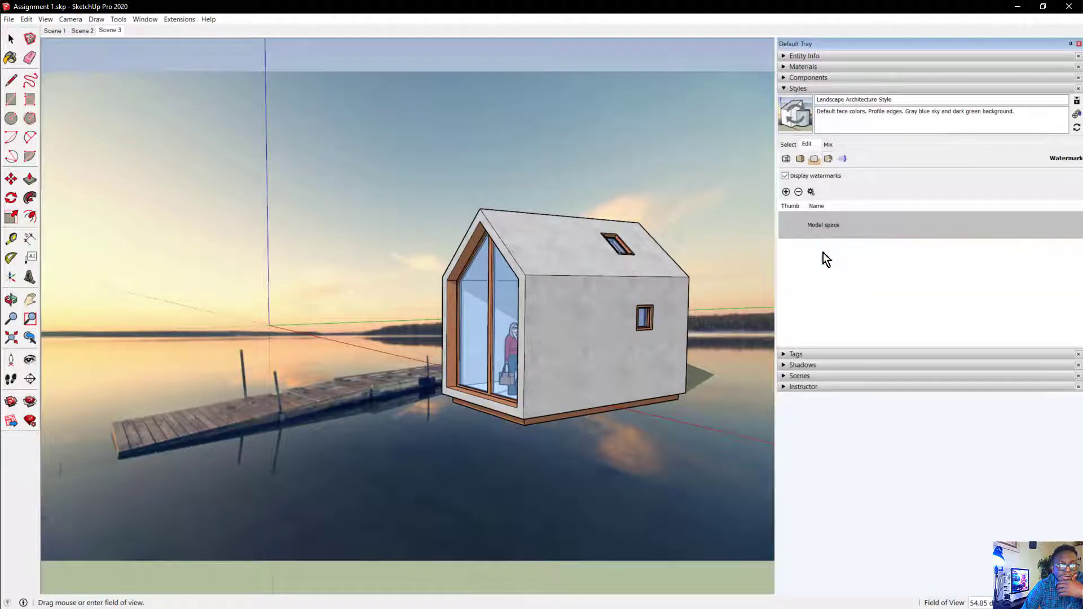
{"action": "left_click", "coordinate": [798, 192]}
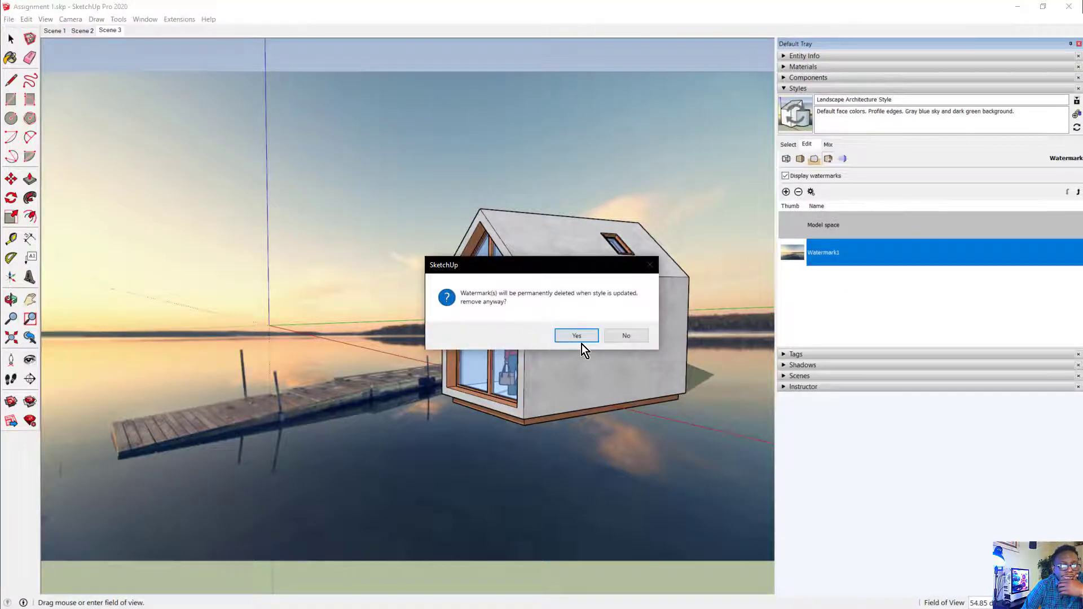
{"action": "left_click", "coordinate": [581, 339]}
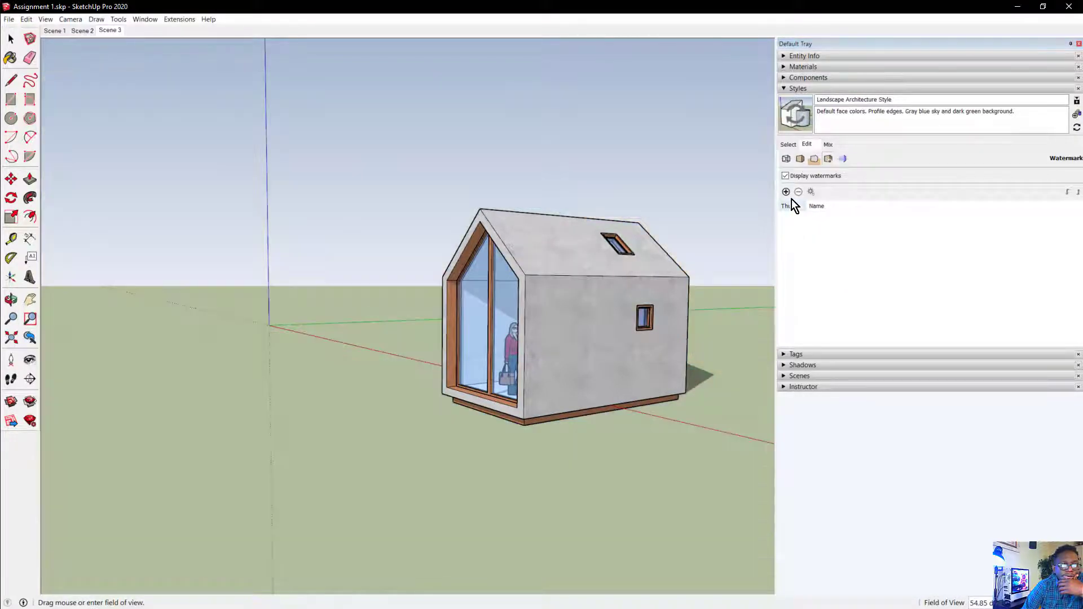
Add dry-dock-boat-over-lake-6BXD2EW.jpg from the Downloads folder as an overlay watermark stretched to fit the screen.
{"action": "left_click", "coordinate": [787, 192]}
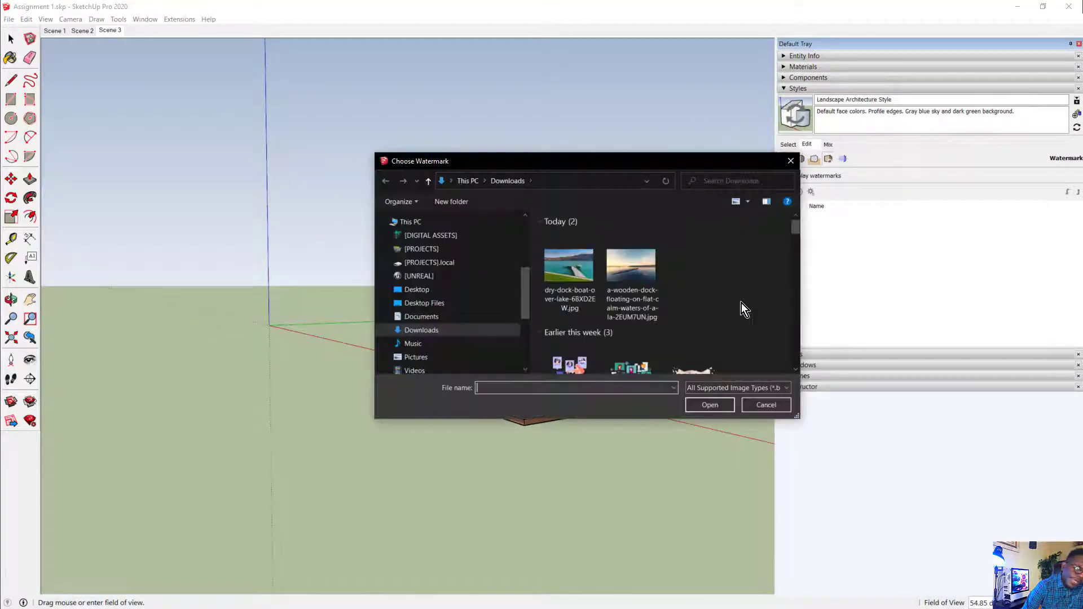
{"action": "double_click", "coordinate": [560, 272]}
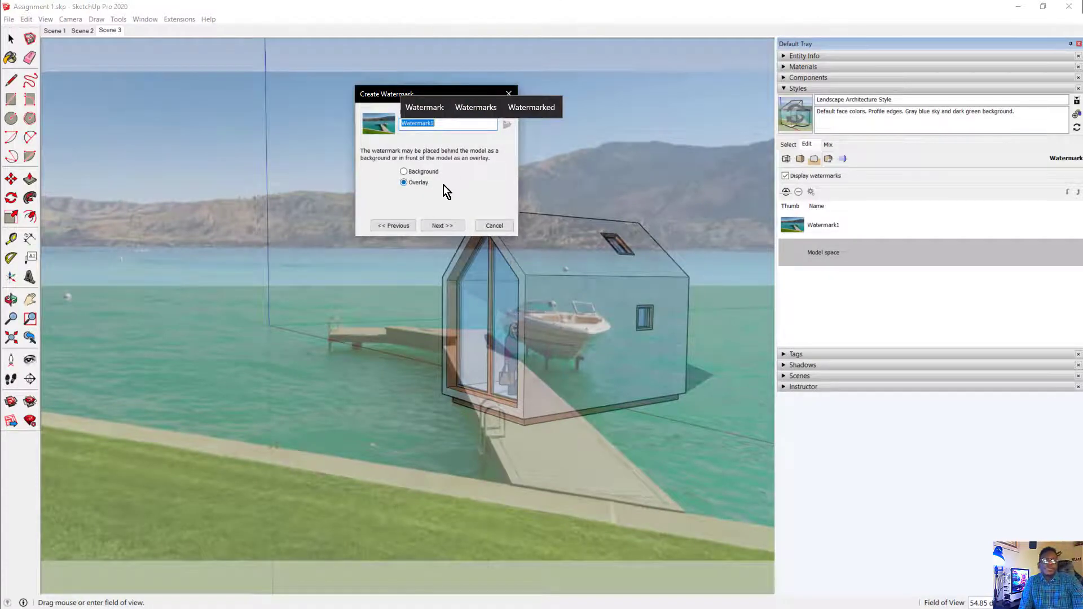
{"action": "left_click", "coordinate": [442, 227]}
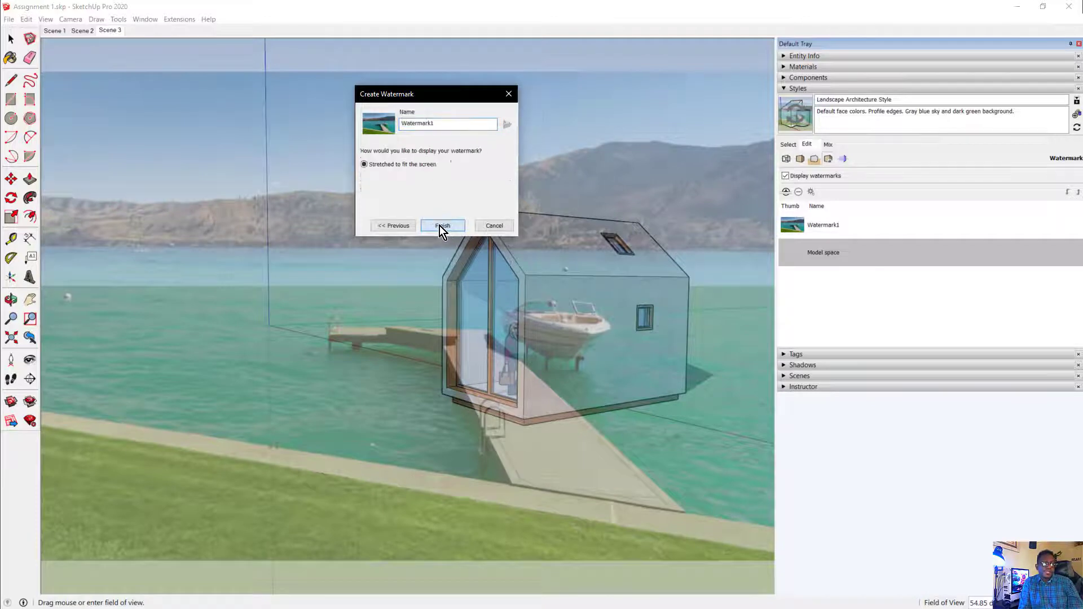
{"action": "left_click", "coordinate": [441, 226]}
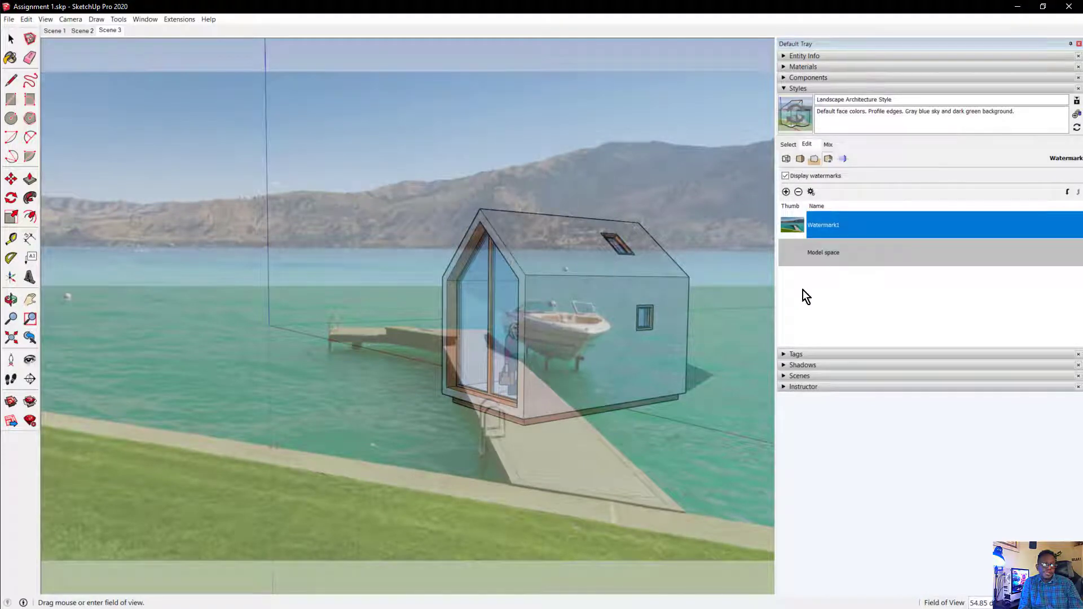
Check the overlay watermark's edit settings without changing them and delete that watermark from the style.
{"action": "middle_click_drag", "start_coordinate": [454, 284], "coordinate": [450, 338]}
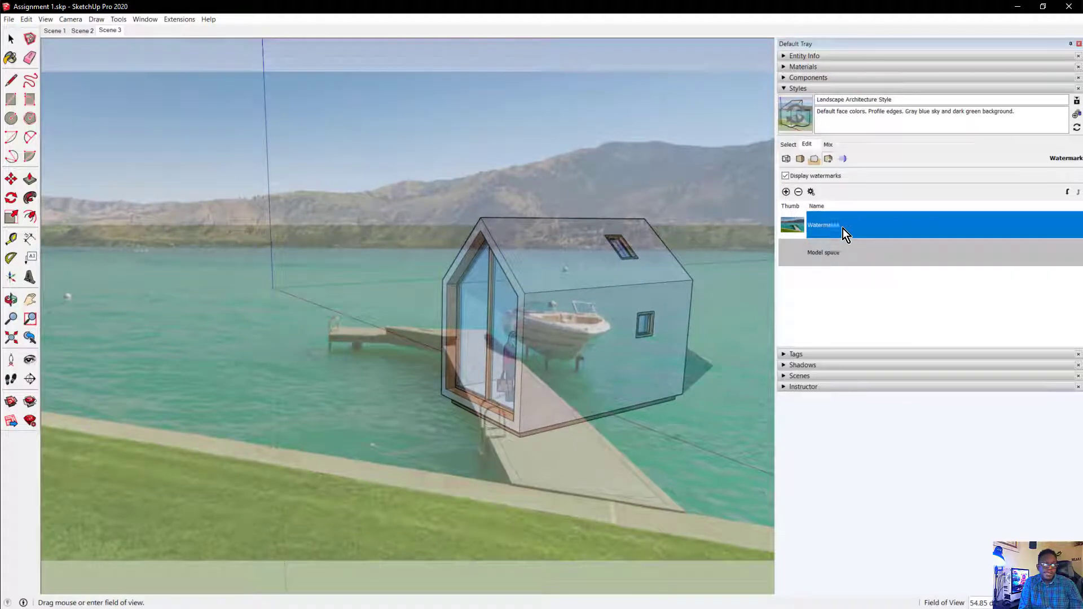
{"action": "left_click", "coordinate": [811, 192]}
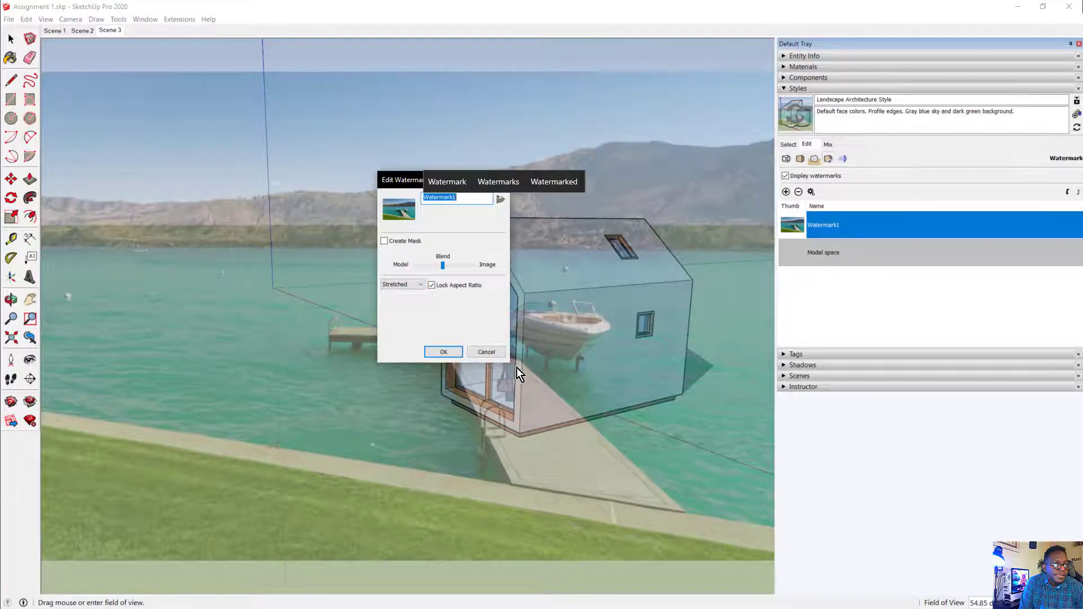
{"action": "left_click", "coordinate": [486, 354]}
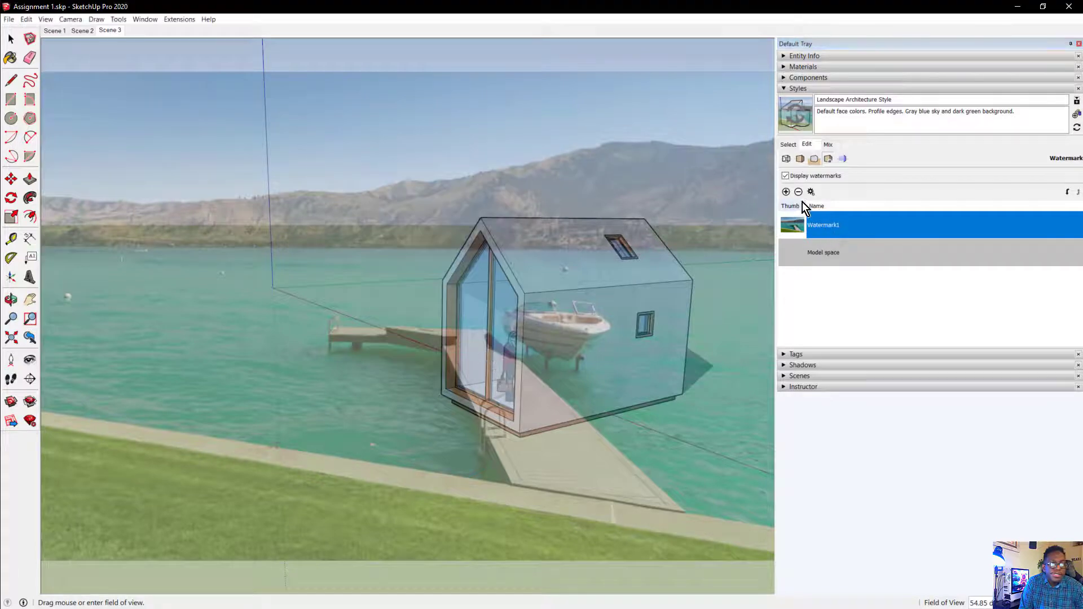
{"action": "left_click", "coordinate": [798, 192]}
{"action": "left_click", "coordinate": [588, 336]}
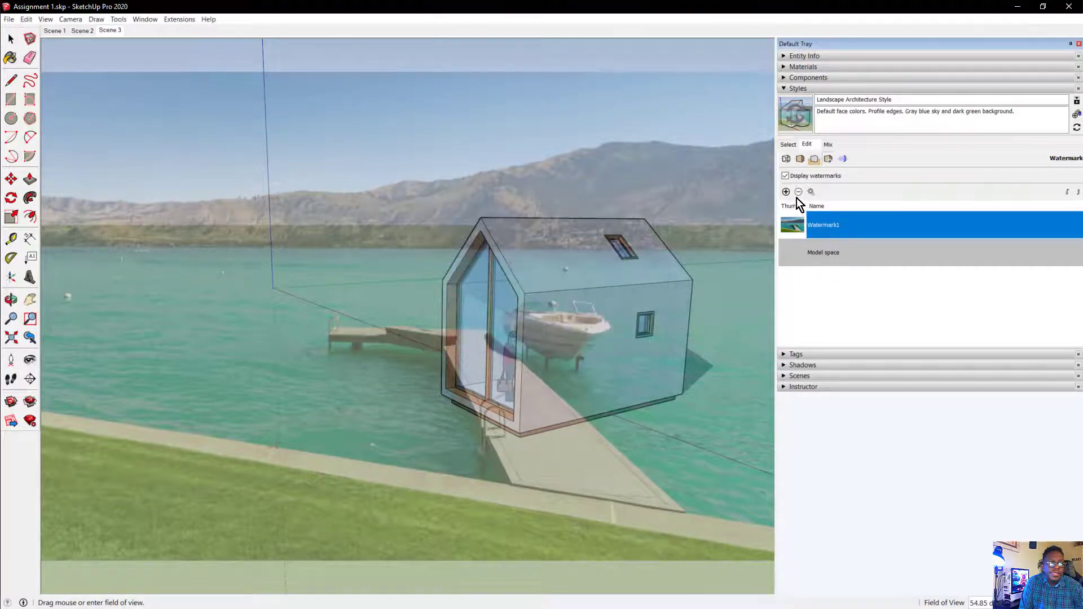
Add dry-dock-boat-over-lake-6BXD2EW.jpg as a background watermark, unmasked and stretched to fit the screen with its aspect ratio locked.
{"action": "left_click", "coordinate": [789, 193]}
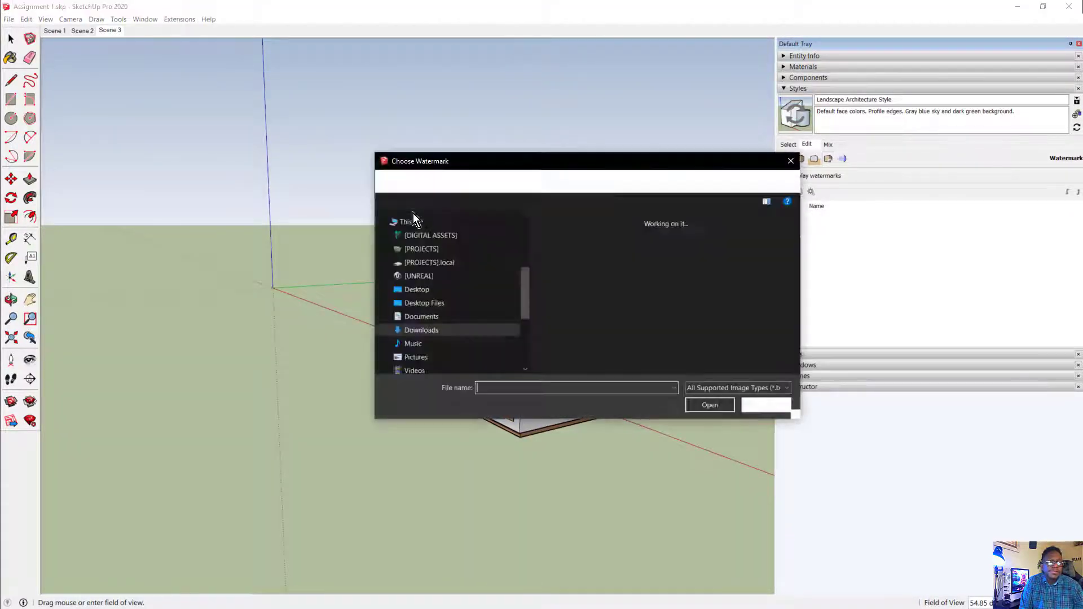
{"action": "double_click", "coordinate": [576, 269]}
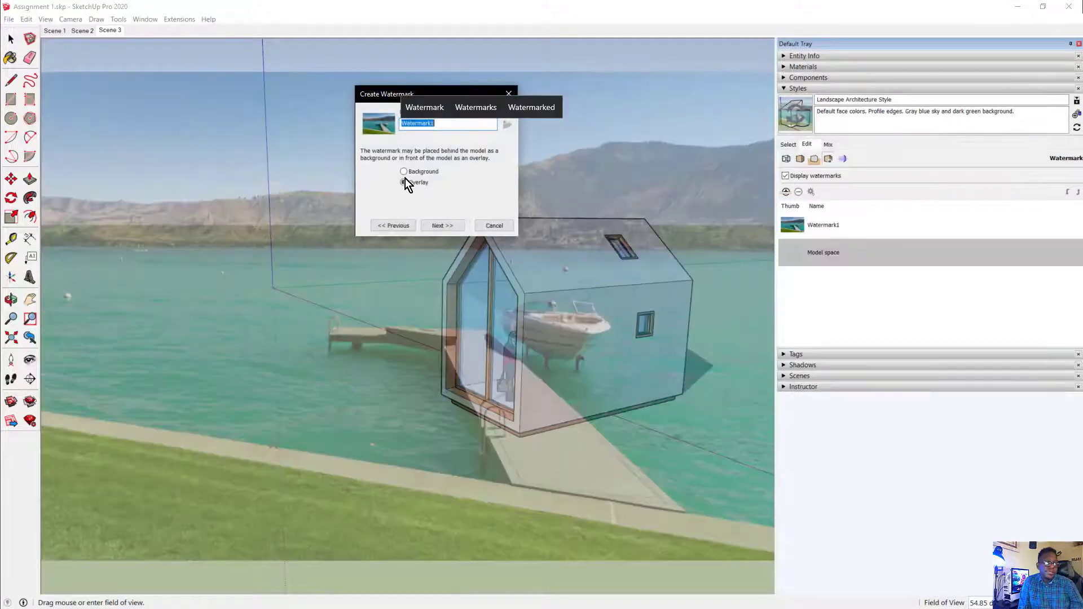
{"action": "left_click", "coordinate": [424, 172]}
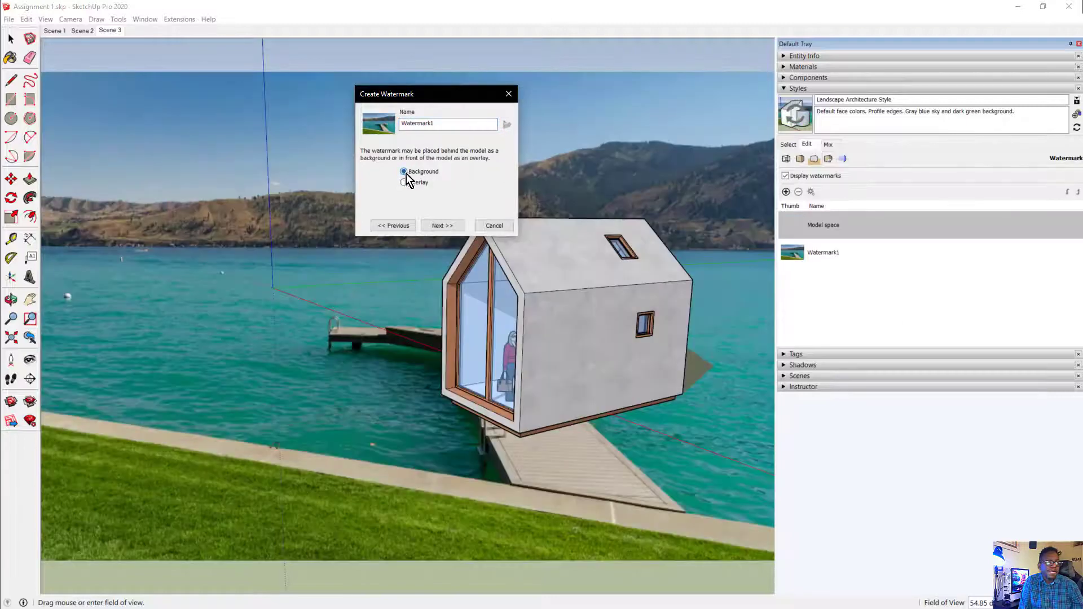
{"action": "left_click", "coordinate": [439, 226]}
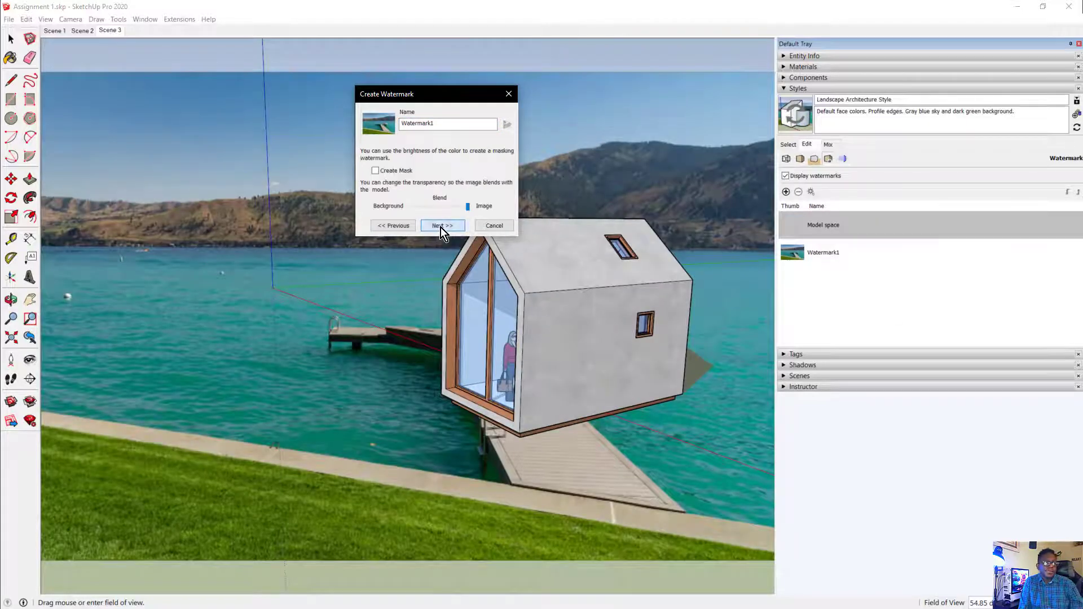
{"action": "left_click", "coordinate": [441, 226]}
{"action": "left_click", "coordinate": [441, 226]}
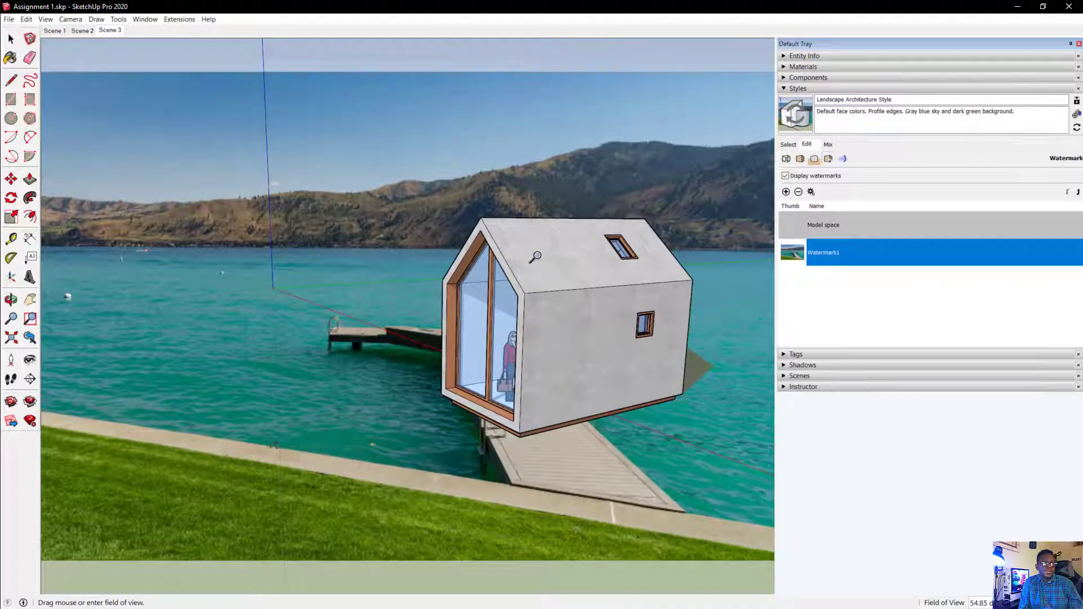
Orbit the house so its glazed front faces along the dock and narrow the field of view to 52.07 degrees.
{"action": "middle_click_drag", "start_coordinate": [508, 358], "coordinate": [853, 363]}
{"action": "left_click_drag", "start_coordinate": [871, 378], "coordinate": [546, 348]}
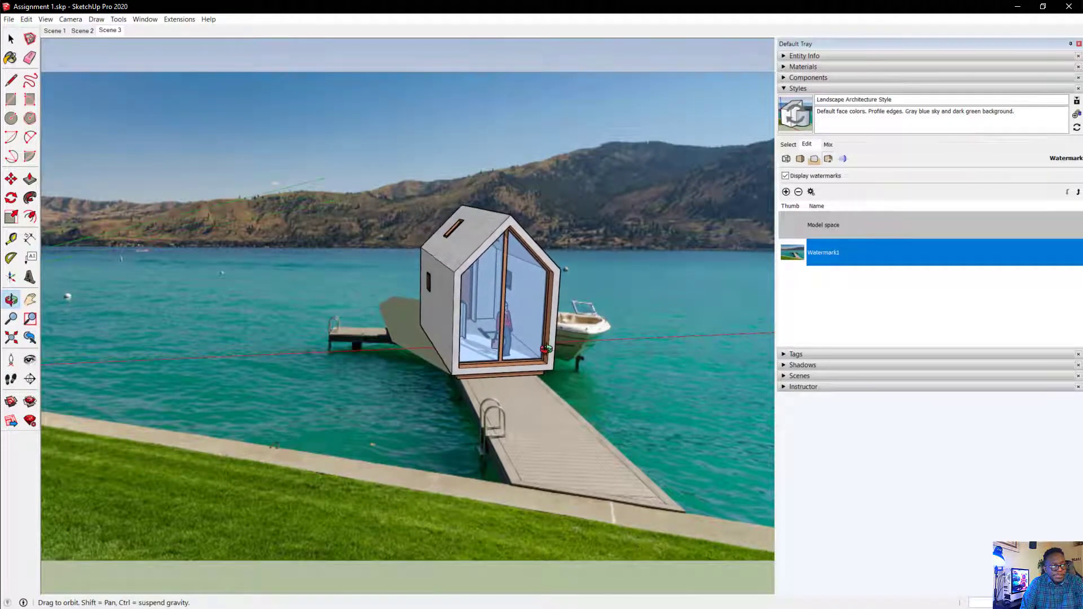
{"action": "middle_click_drag", "start_coordinate": [546, 349], "coordinate": [595, 324]}
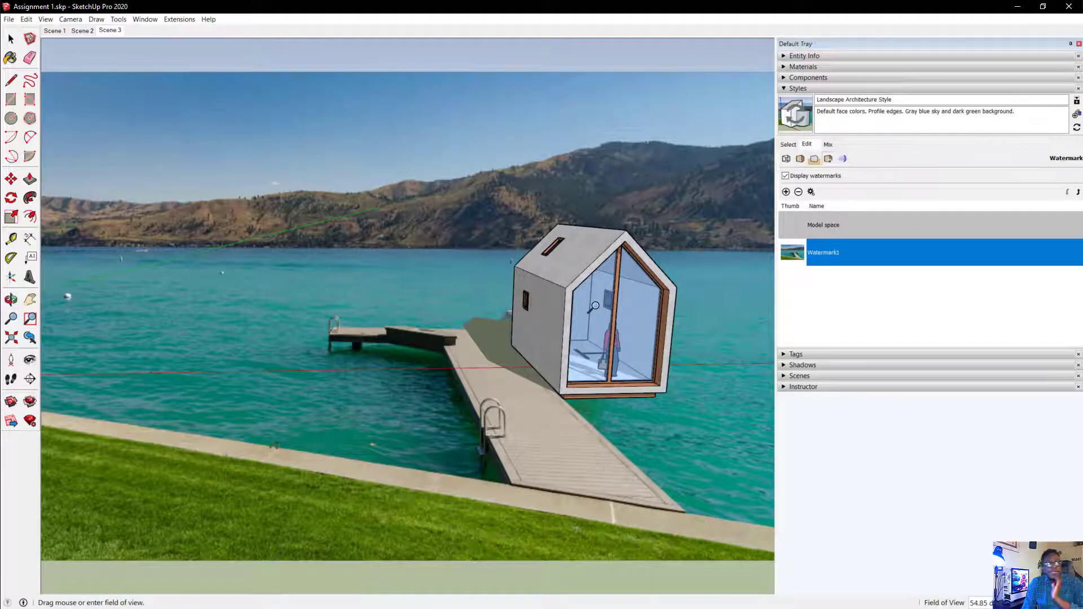
{"action": "left_click_drag", "start_coordinate": [573, 303], "coordinate": [572, 287]}
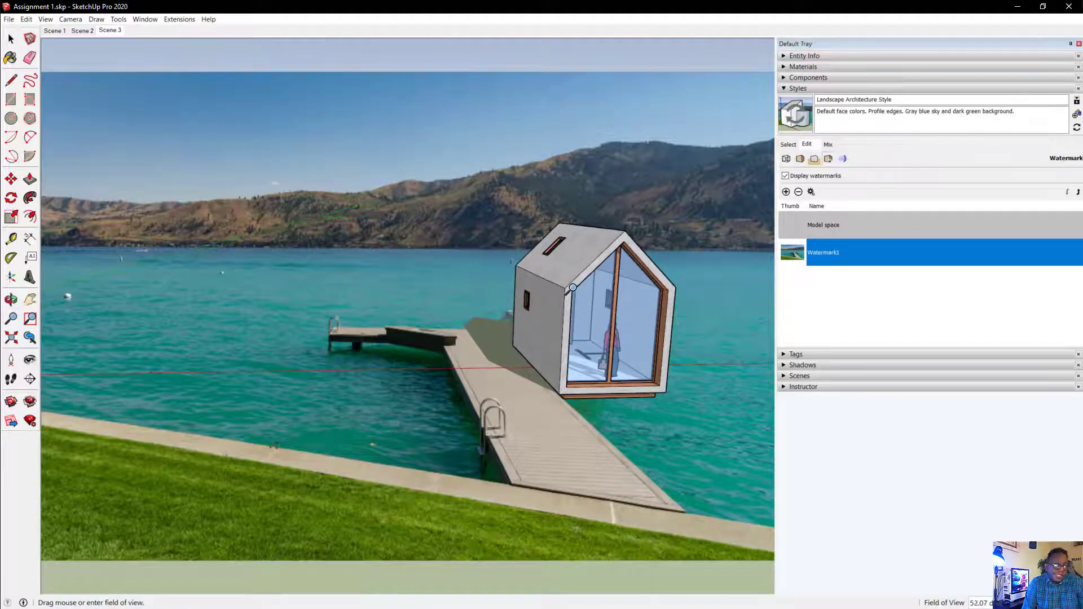
{"action": "scroll", "coordinate": [580, 307], "scroll_direction": "up", "scroll_amount": 2}
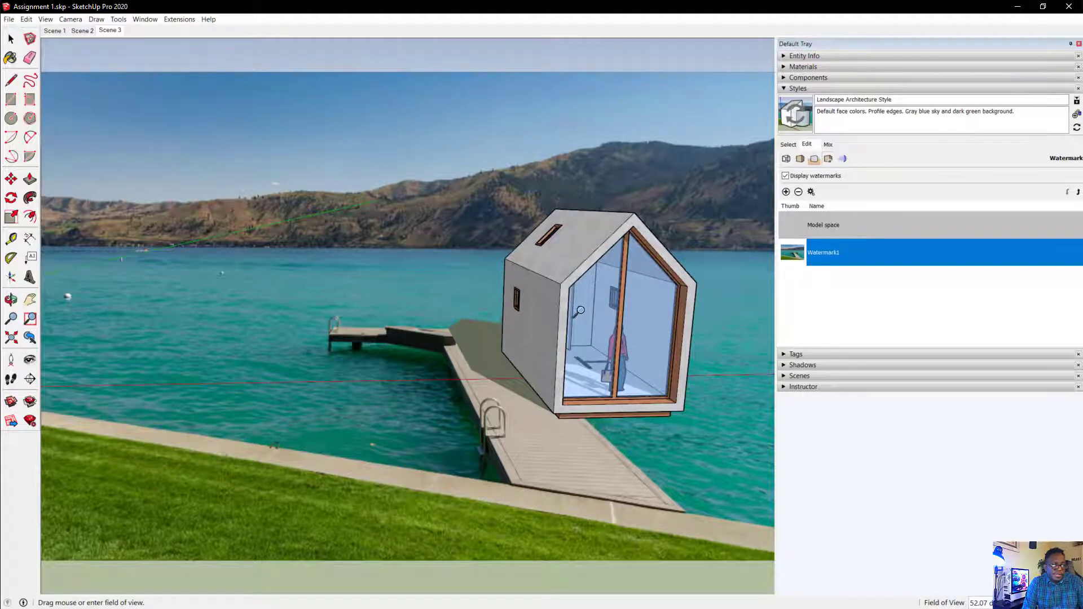
Reposition the house over the boat beside the dock and adjust its angle and size to the photo's perspective.
{"action": "middle_click_drag", "start_coordinate": [581, 312], "coordinate": [85, 436], "text": "shift"}
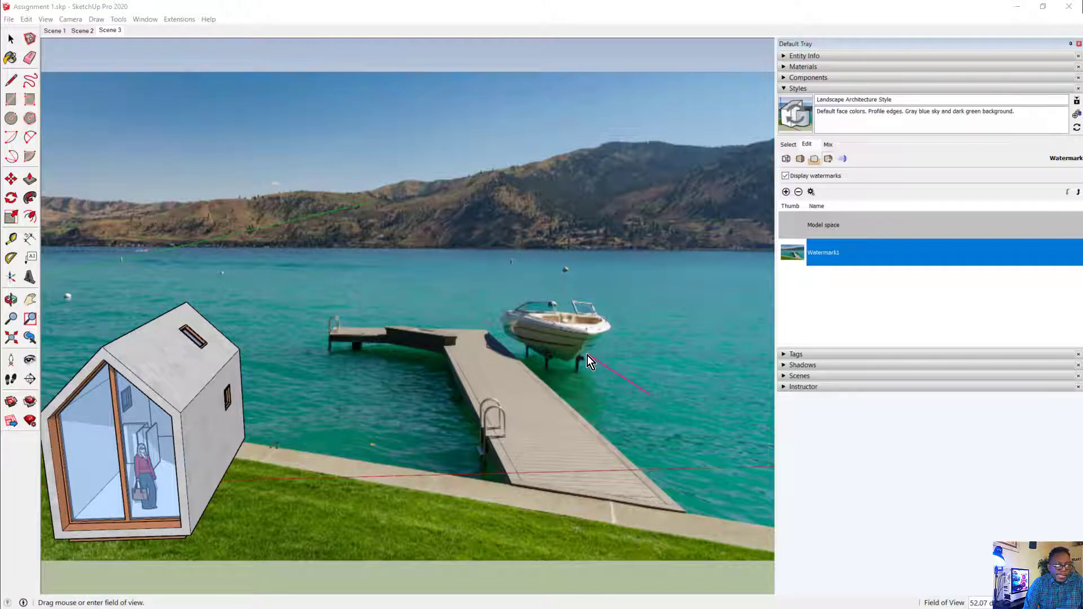
{"action": "mouse_move", "coordinate": [747, 382]}
{"action": "left_mouse_down"}
{"action": "mouse_move", "coordinate": [729, 300]}
{"action": "mouse_move", "coordinate": [741, 276]}
{"action": "left_mouse_up"}
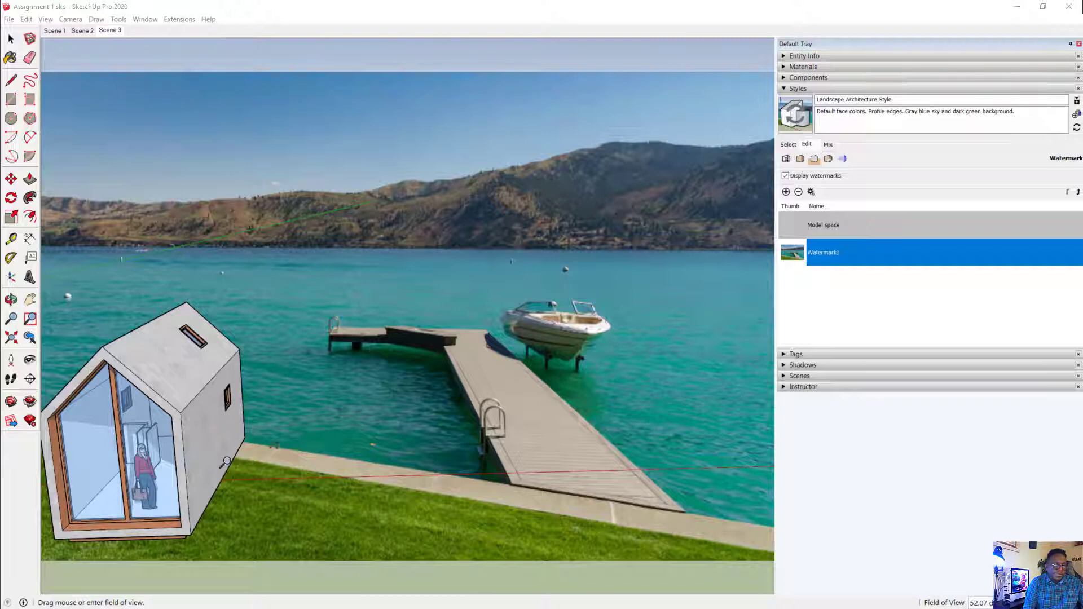
{"action": "middle_click_drag", "start_coordinate": [226, 461], "coordinate": [617, 296]}
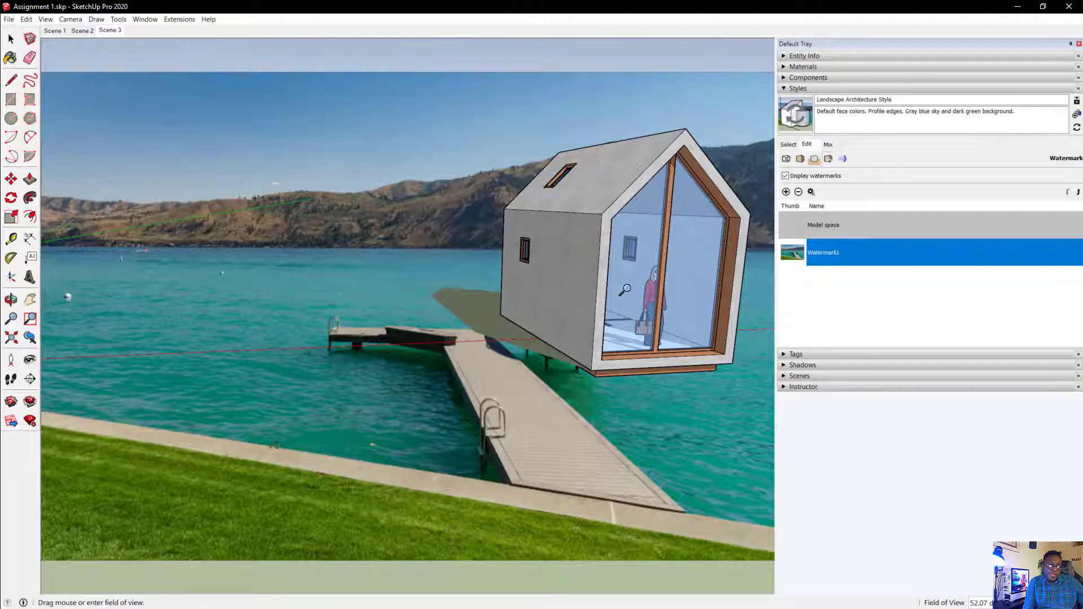
{"action": "scroll", "coordinate": [626, 291], "scroll_direction": "down", "scroll_amount": 1}
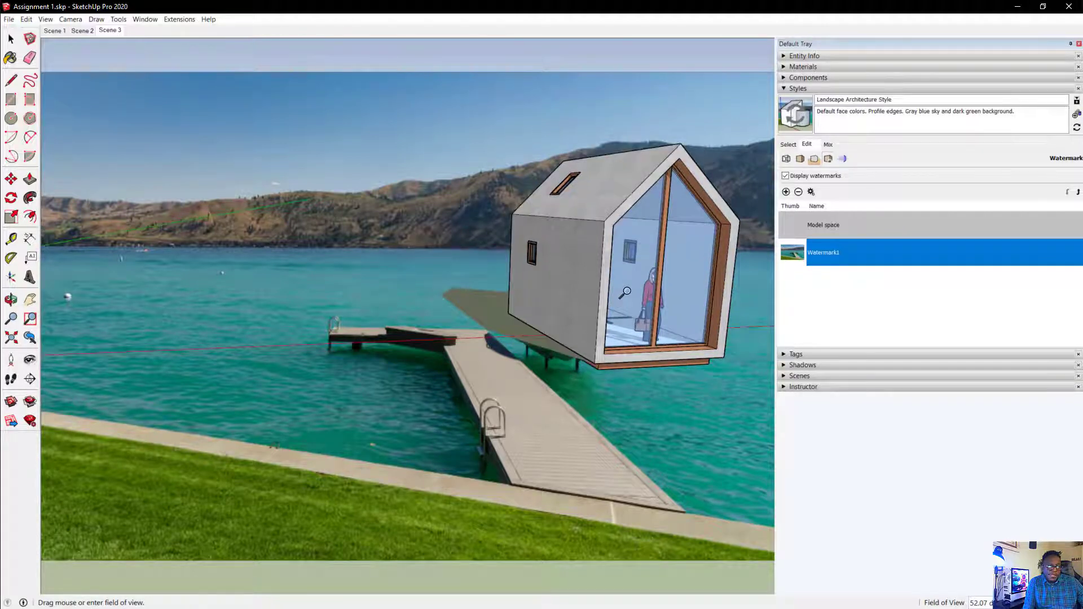
{"action": "scroll", "coordinate": [625, 292], "scroll_direction": "up", "scroll_amount": 1}
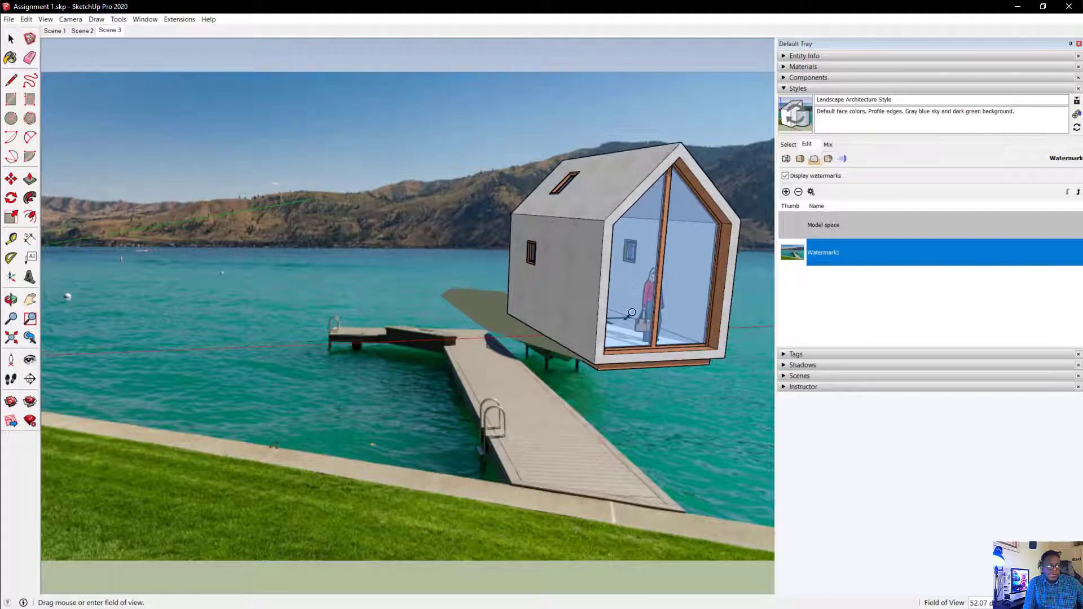
Try the X-ray face style on the house and switch it off again.
{"action": "left_click", "coordinate": [43, 19]}
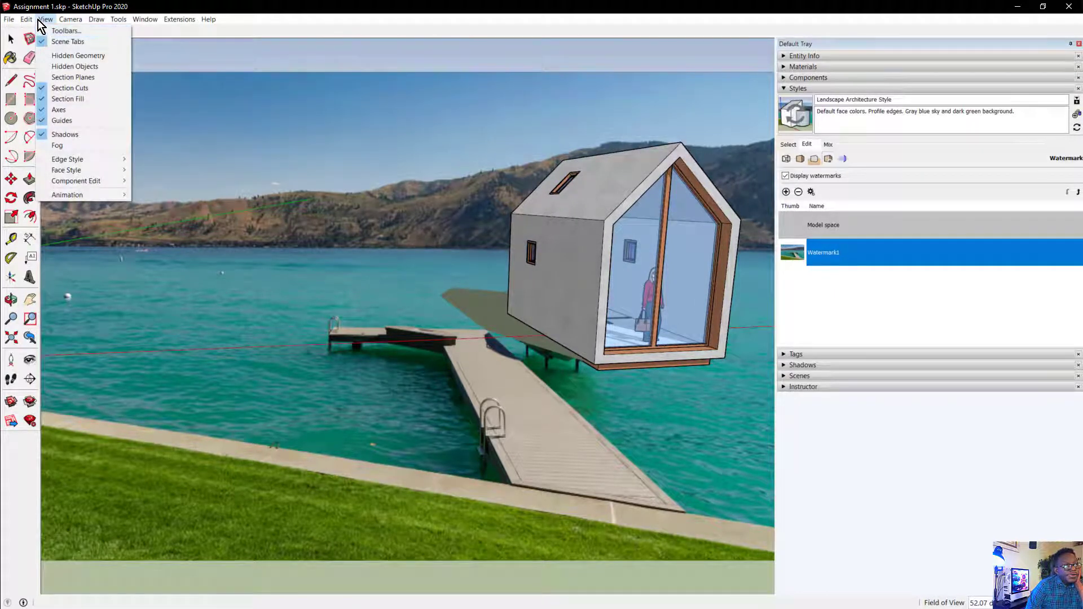
{"action": "mouse_move", "coordinate": [80, 14]}
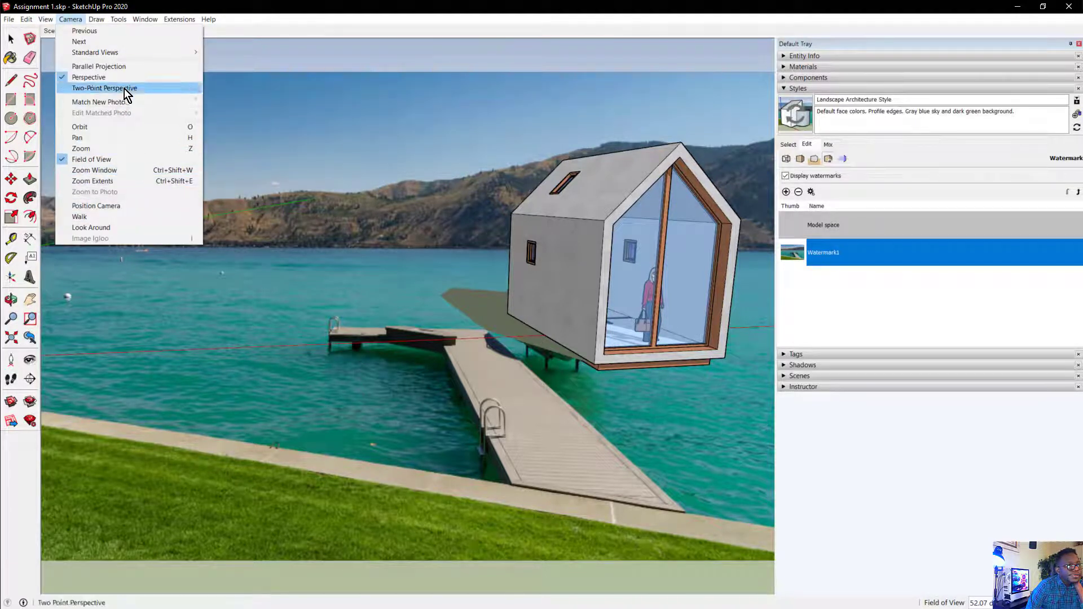
{"action": "mouse_move", "coordinate": [43, 18]}
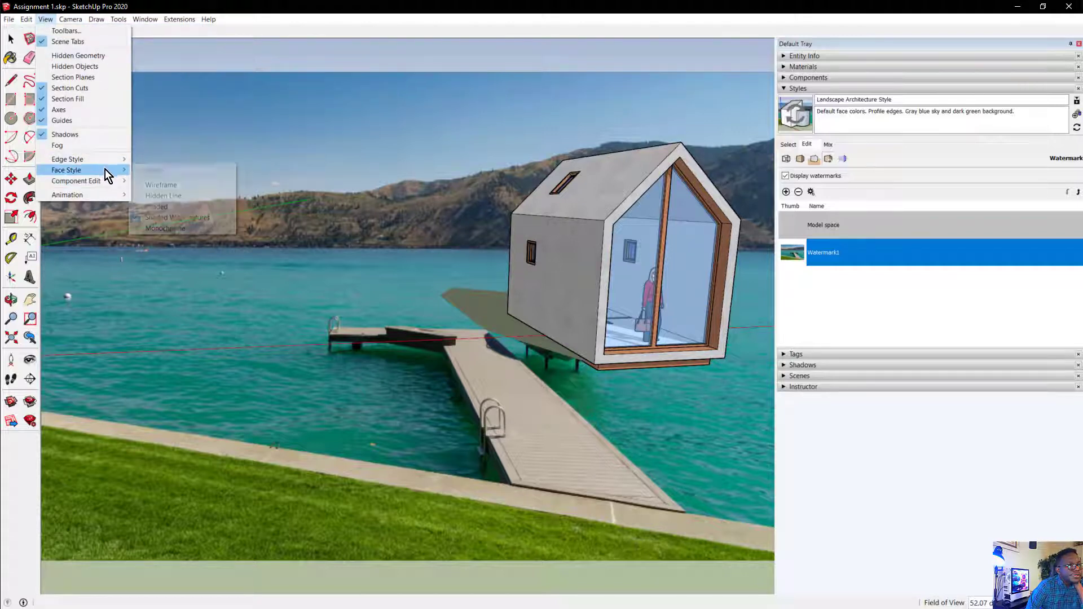
{"action": "mouse_move", "coordinate": [107, 175]}
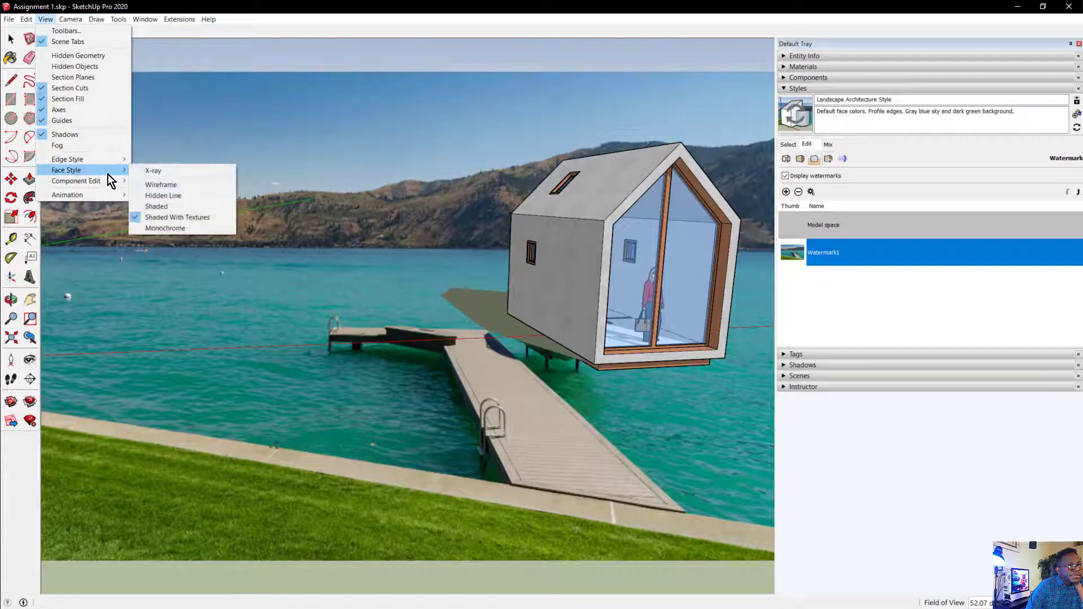
{"action": "left_click", "coordinate": [187, 173]}
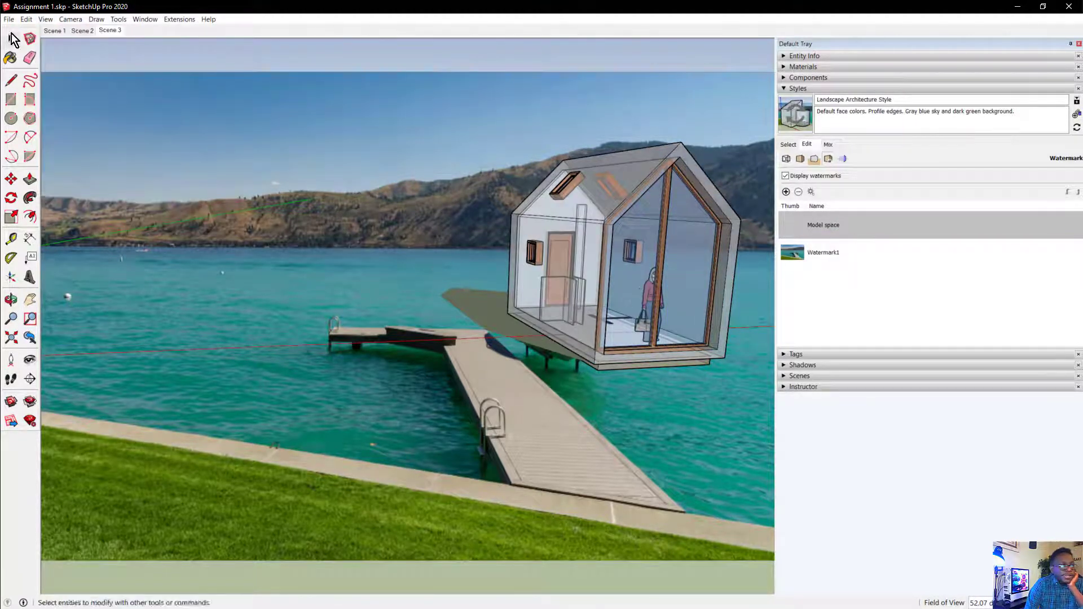
{"action": "left_click", "coordinate": [45, 19]}
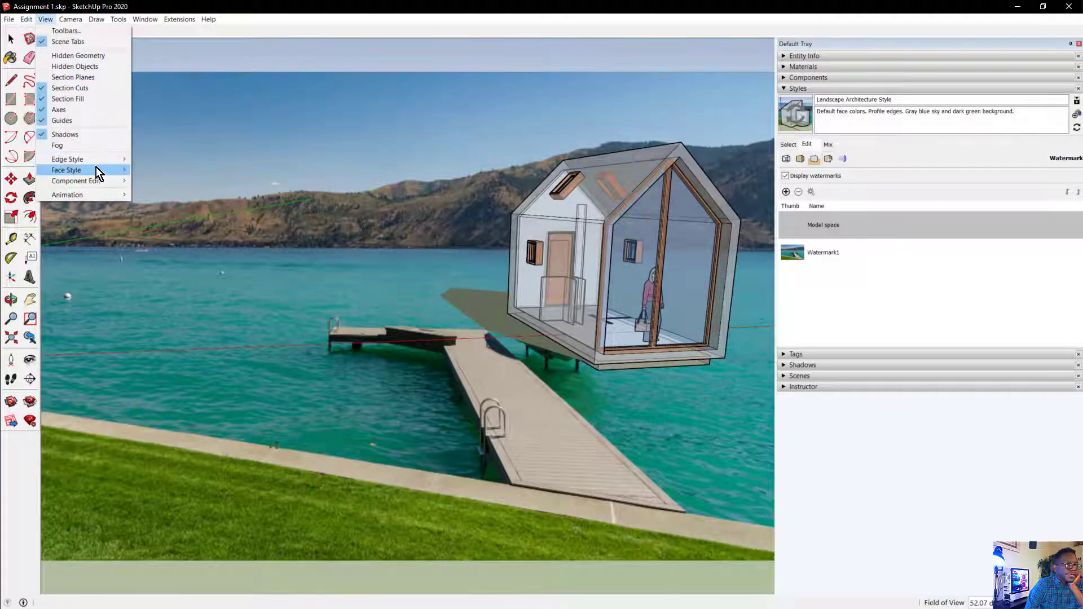
{"action": "mouse_move", "coordinate": [112, 170]}
{"action": "left_click", "coordinate": [170, 172]}
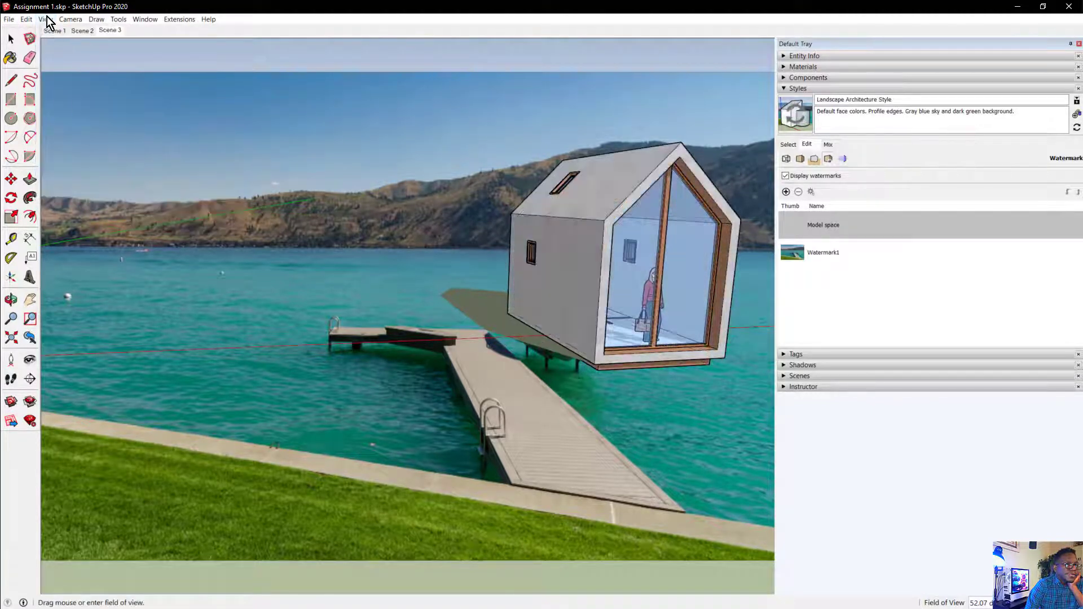
Set the model's face style to Wireframe.
{"action": "left_click", "coordinate": [45, 20]}
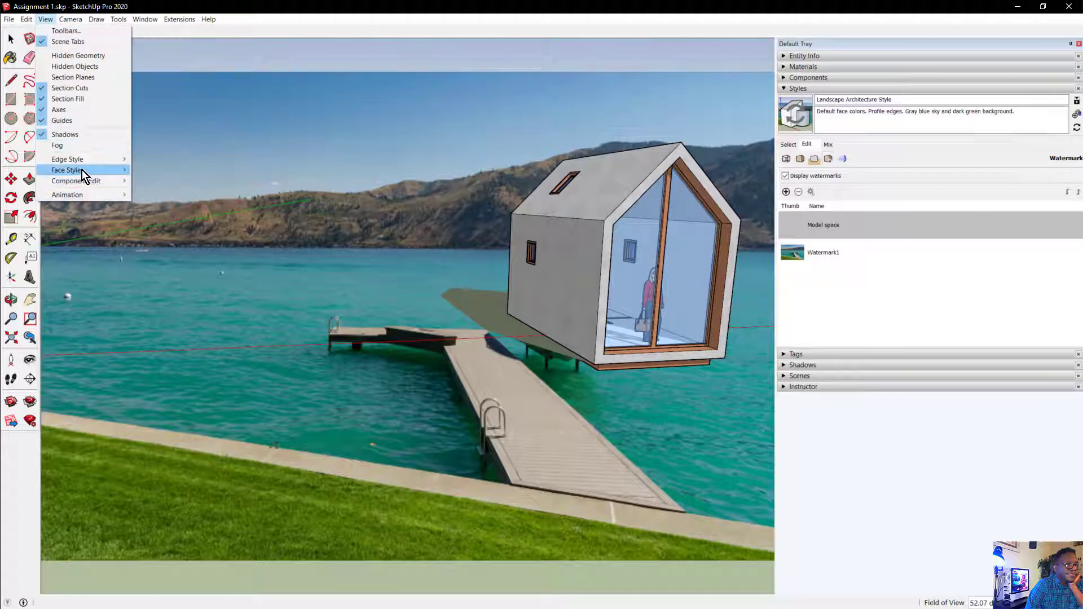
{"action": "mouse_move", "coordinate": [82, 171]}
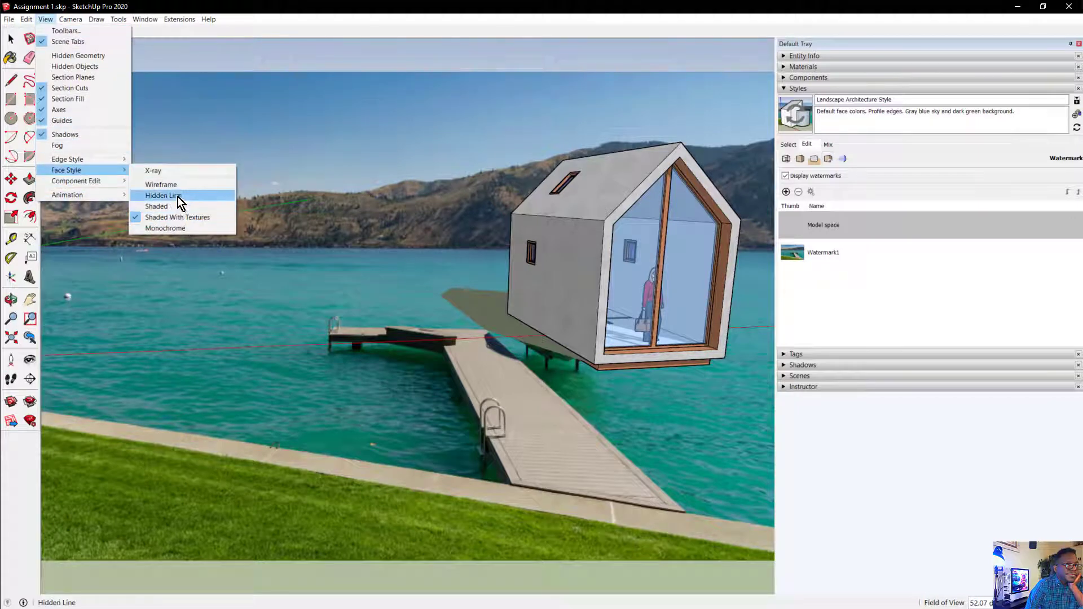
{"action": "left_click", "coordinate": [179, 186]}
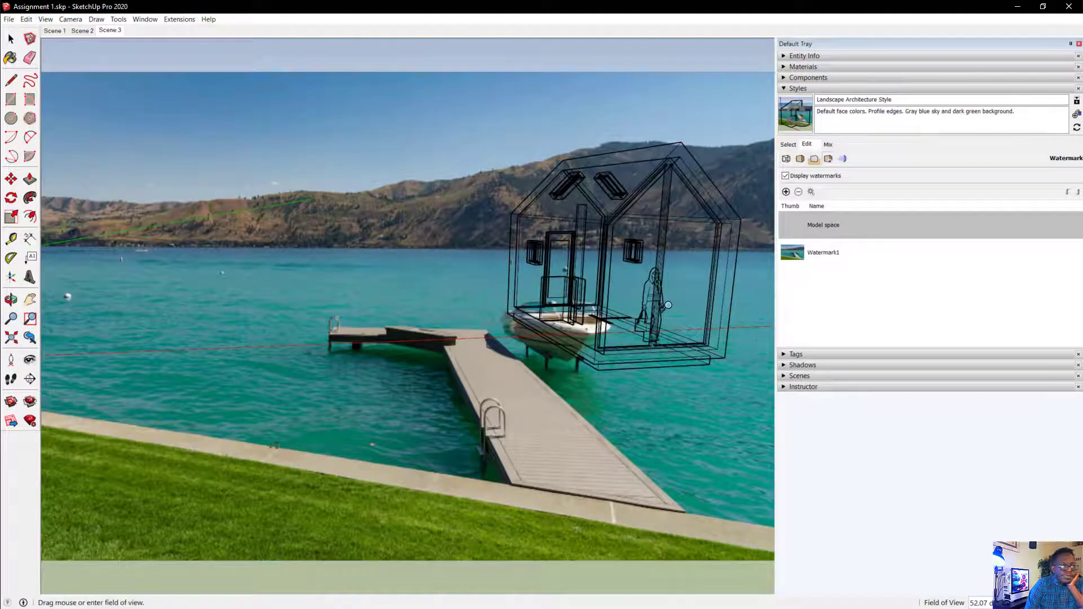
Fine-tune the camera's orbit and pan to line up the wireframe house with the boat and dock in the background.
{"action": "key", "text": "o"}
{"action": "mouse_move", "coordinate": [667, 306]}
{"action": "left_mouse_down"}
{"action": "mouse_move", "coordinate": [659, 289]}
{"action": "mouse_move", "coordinate": [662, 301]}
{"action": "left_mouse_up"}
{"action": "key", "text": "z"}
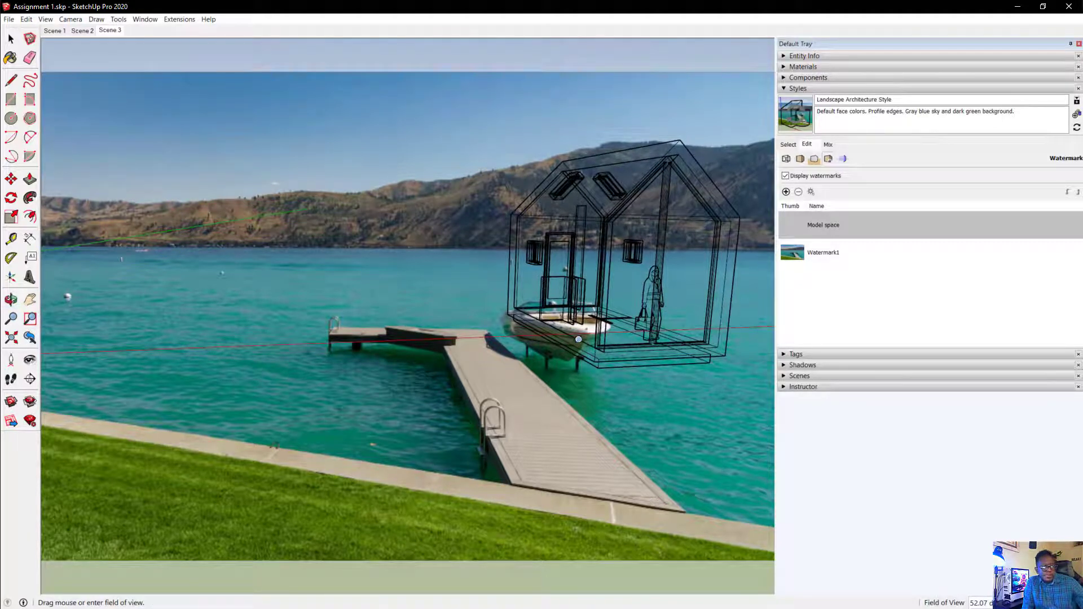
{"action": "key", "text": "o"}
{"action": "left_click_drag", "start_coordinate": [611, 327], "coordinate": [590, 343]}
{"action": "key", "text": "z"}
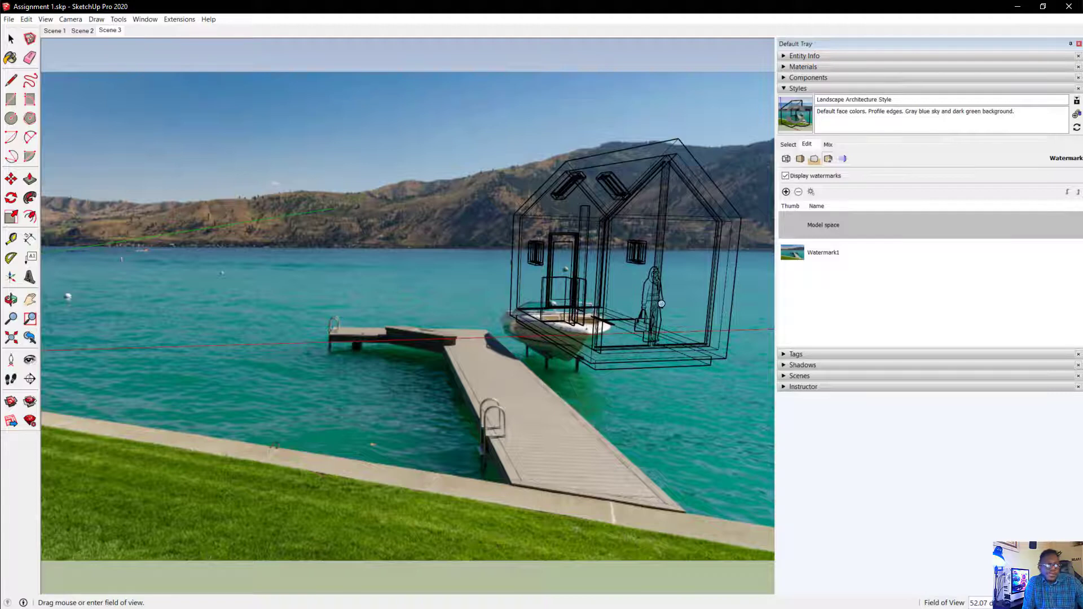
{"action": "middle_click_drag", "start_coordinate": [665, 310], "coordinate": [694, 317], "text": "shift"}
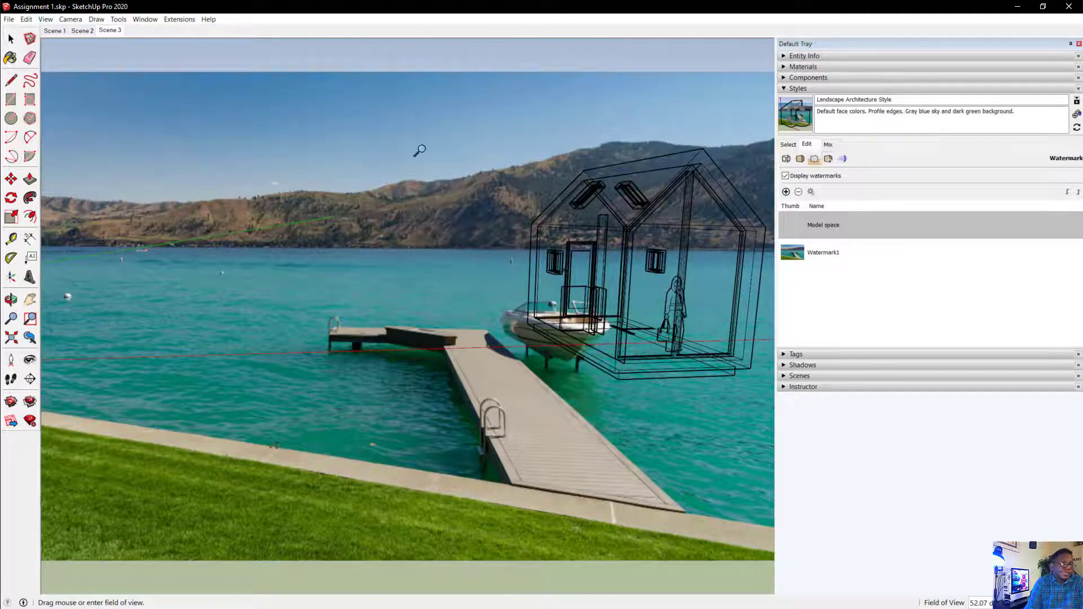
Show the Advanced Camera Tools toolbar and move it into the drawing area.
{"action": "left_click", "coordinate": [46, 21]}
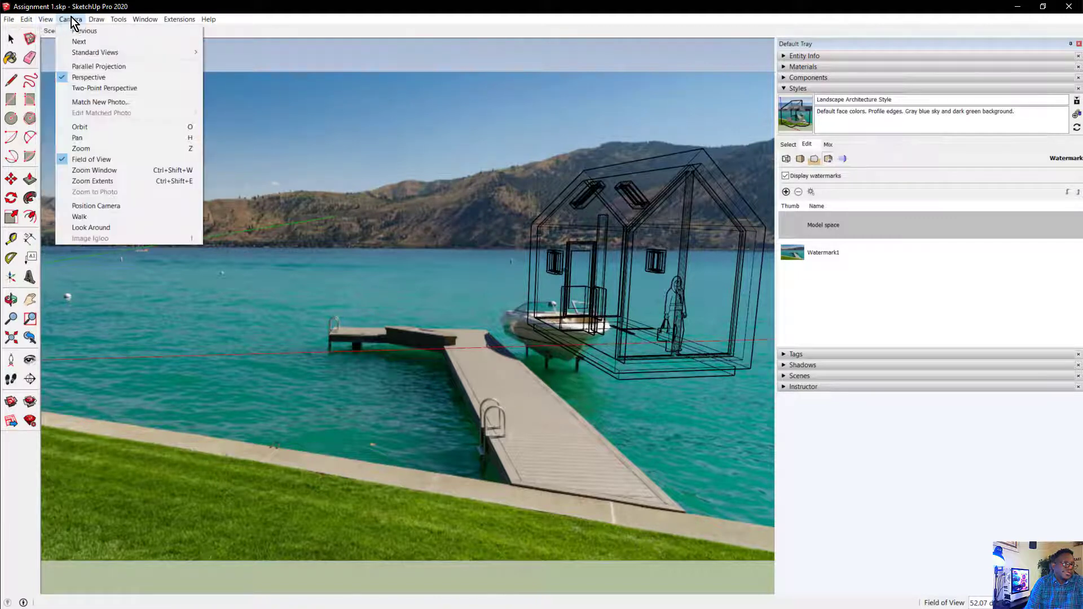
{"action": "left_click", "coordinate": [72, 17]}
{"action": "left_click", "coordinate": [67, 18]}
{"action": "mouse_move", "coordinate": [46, 18]}
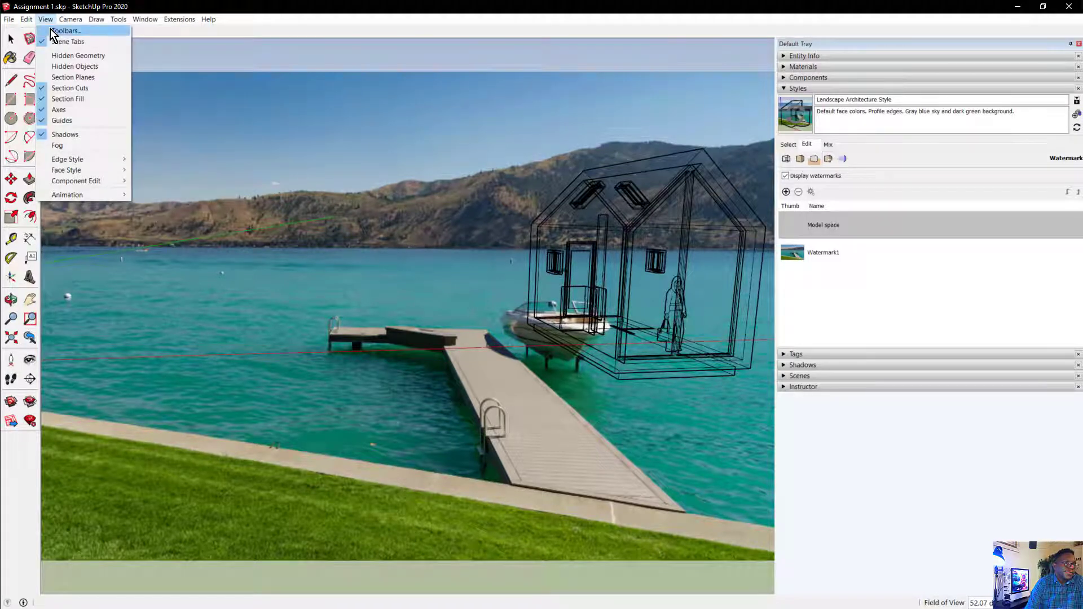
{"action": "left_click", "coordinate": [63, 31]}
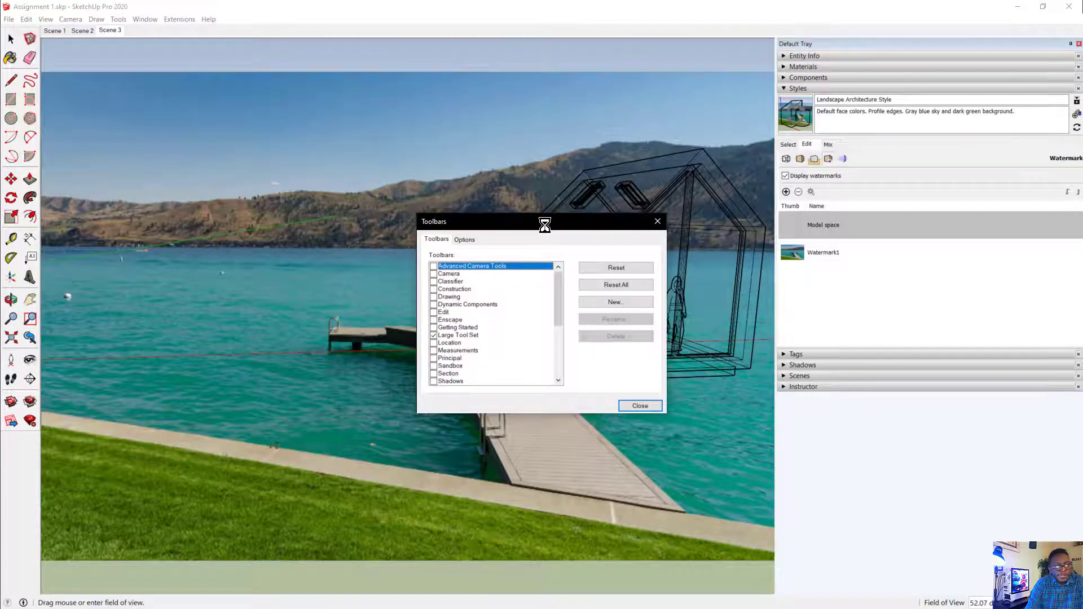
{"action": "left_click", "coordinate": [433, 266]}
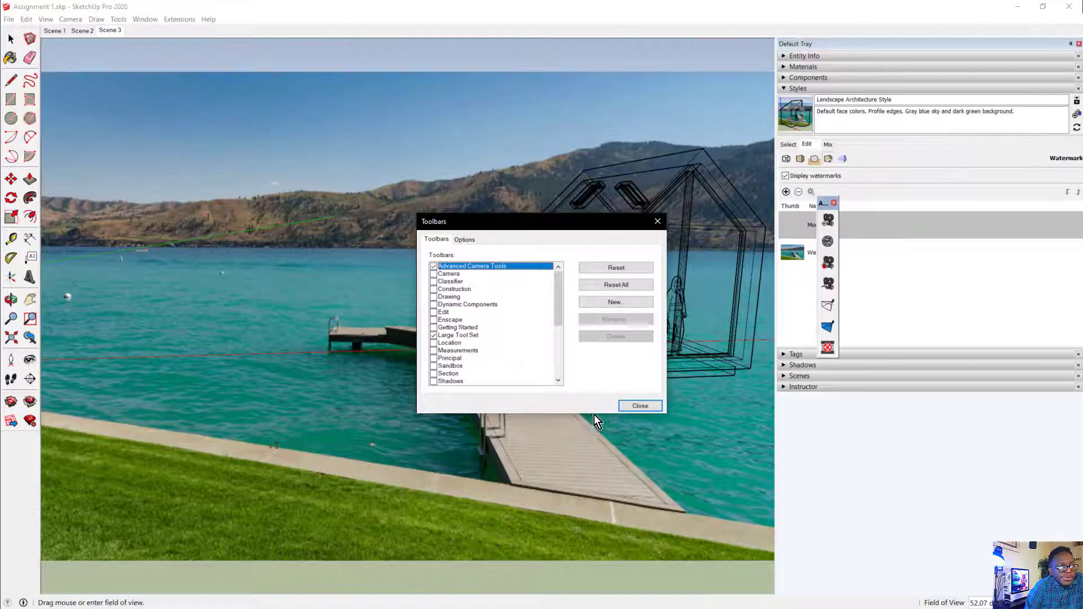
{"action": "left_click", "coordinate": [627, 407]}
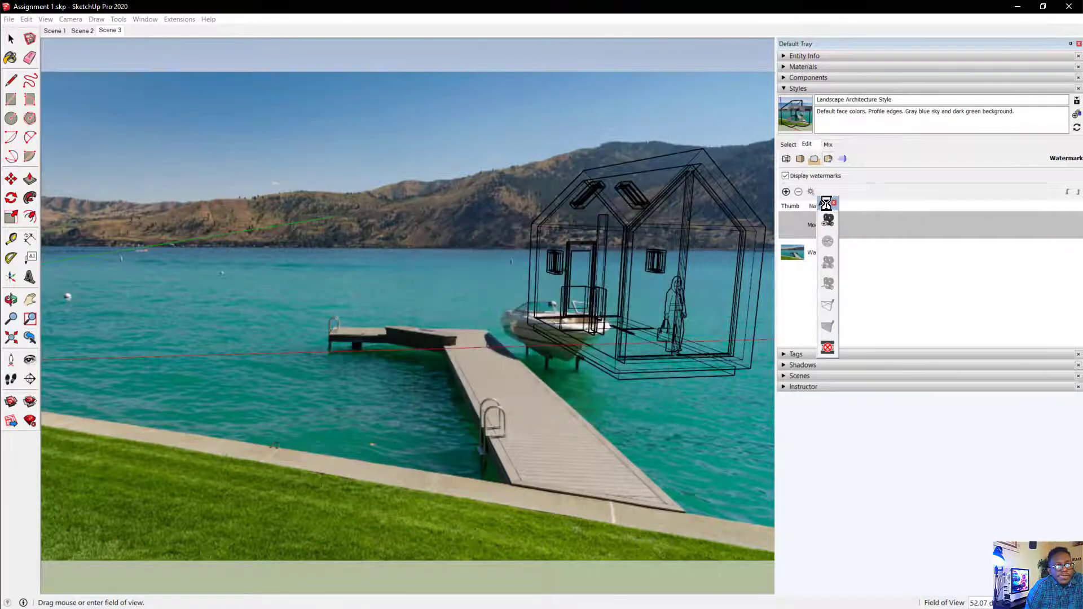
{"action": "left_click_drag", "start_coordinate": [826, 203], "coordinate": [208, 128]}
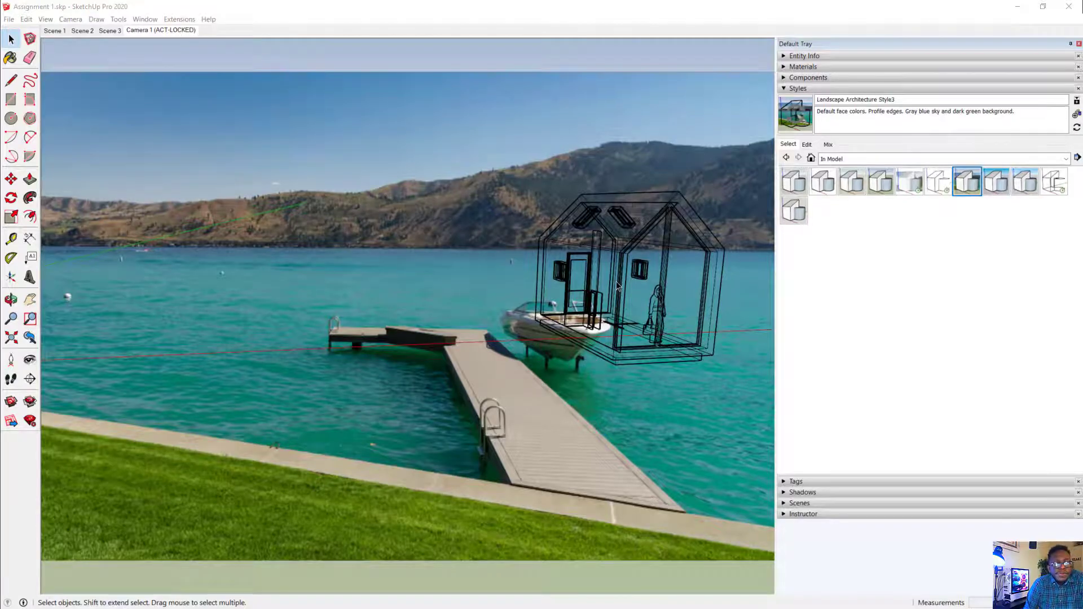
Rename the selected in-model style, Landscape Architecture Style3, as New Background.
{"action": "middle_click_drag", "start_coordinate": [617, 287], "coordinate": [608, 279]}
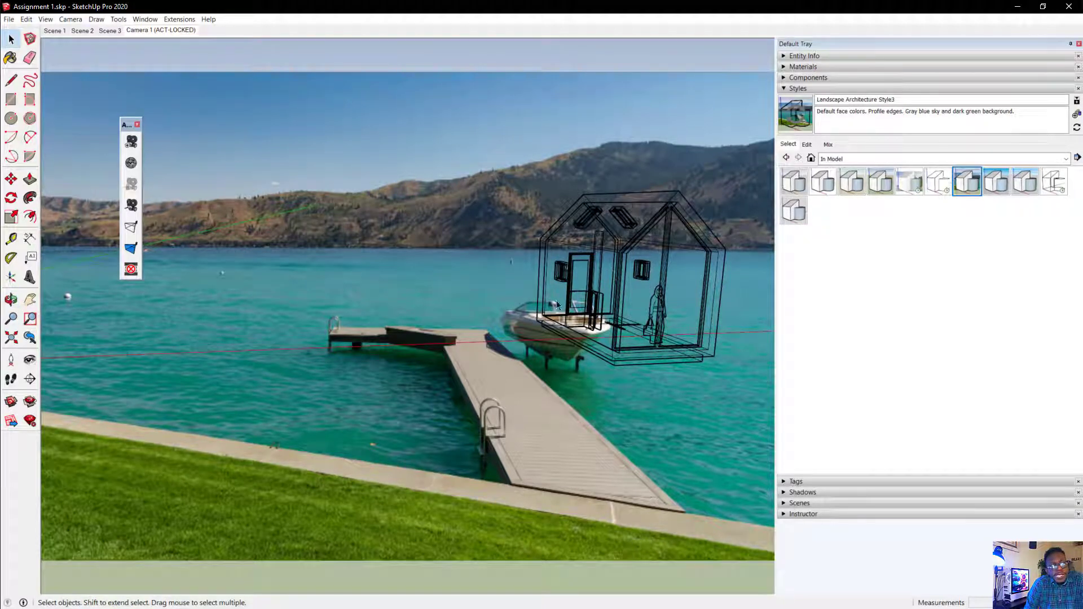
{"action": "mouse_move", "coordinate": [600, 321]}
{"action": "middle_mouse_down"}
{"action": "mouse_move", "coordinate": [578, 378]}
{"action": "mouse_move", "coordinate": [594, 334]}
{"action": "middle_mouse_up"}
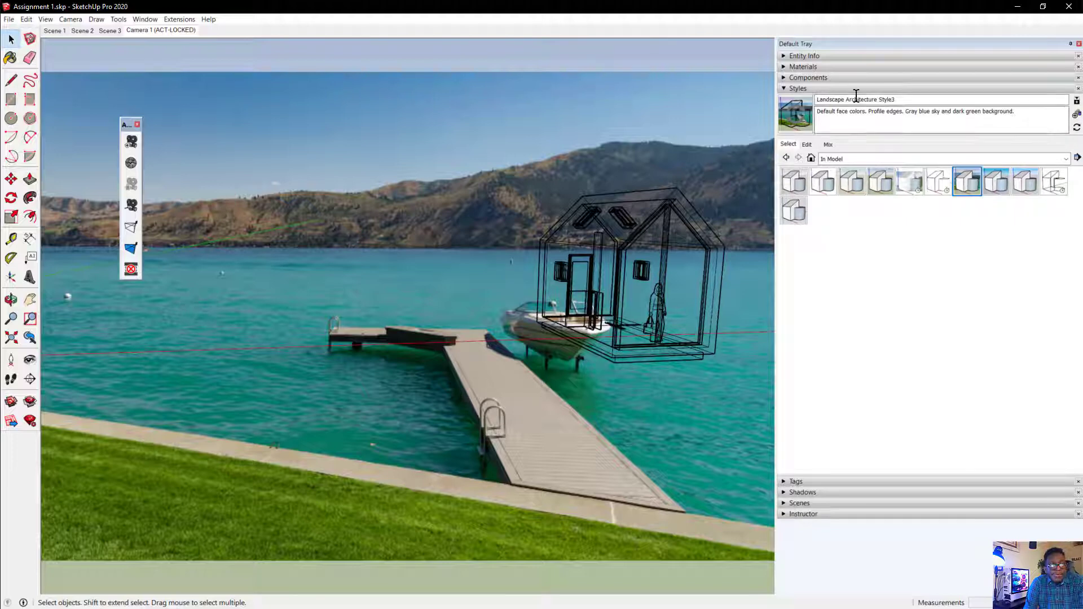
{"action": "left_click", "coordinate": [922, 102]}
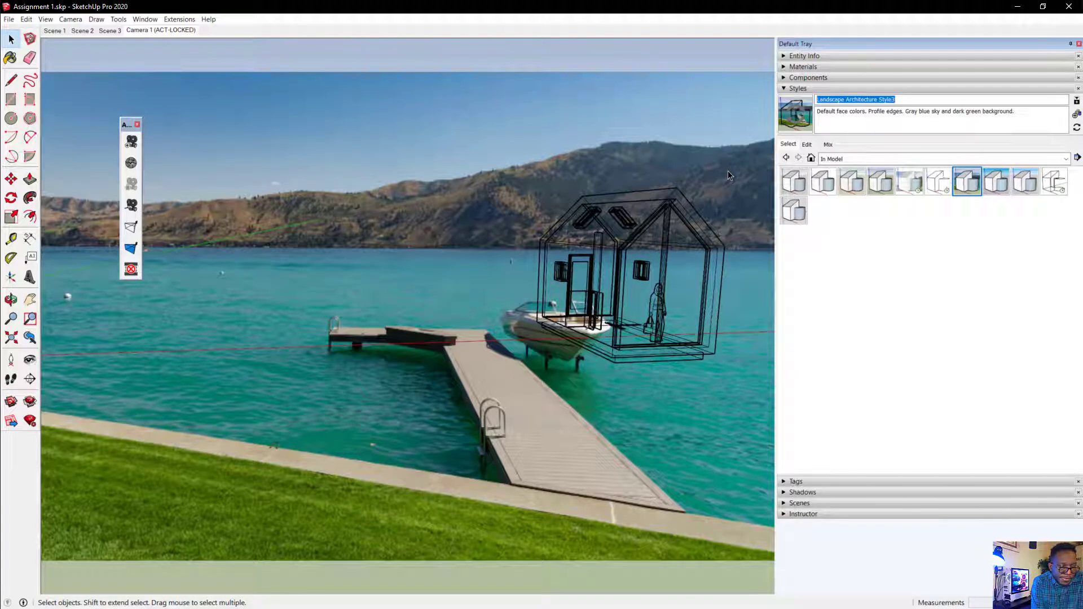
{"action": "type", "text": "New "}
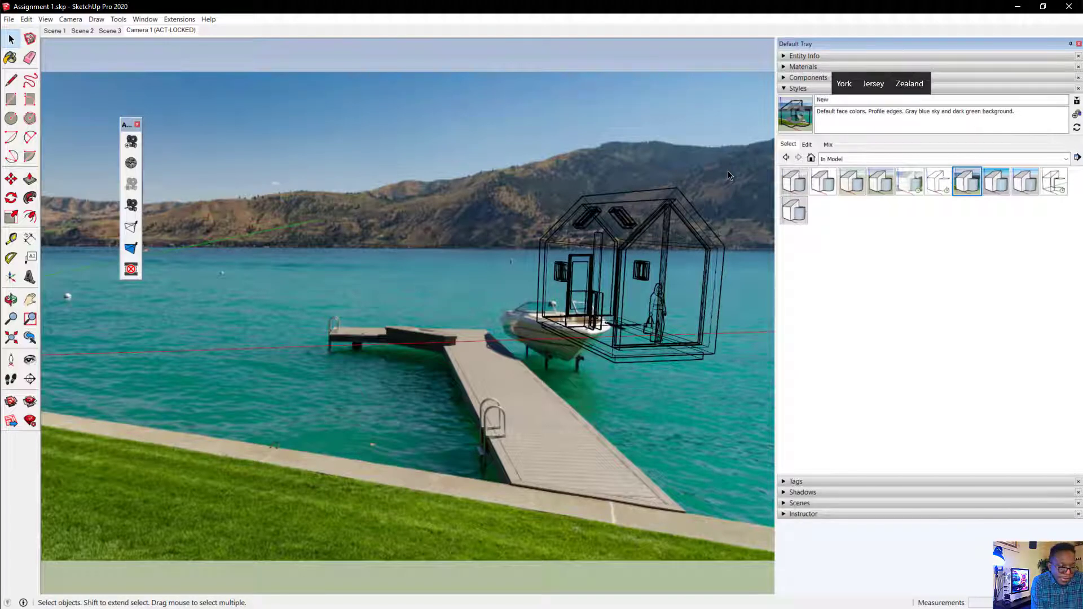
{"action": "type", "text": "Backgro"}
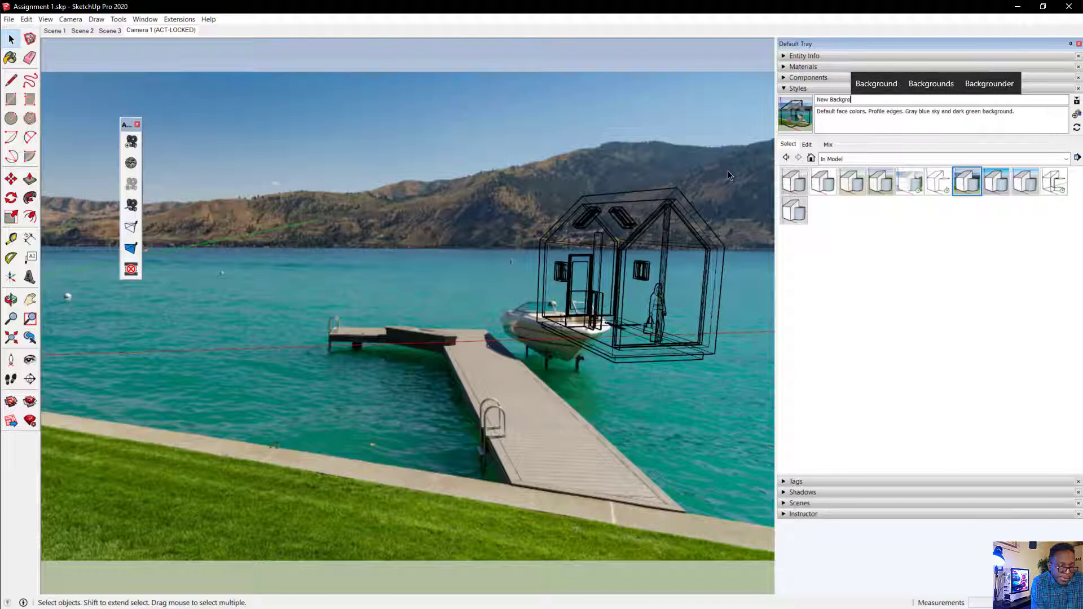
{"action": "type", "text": "und"}
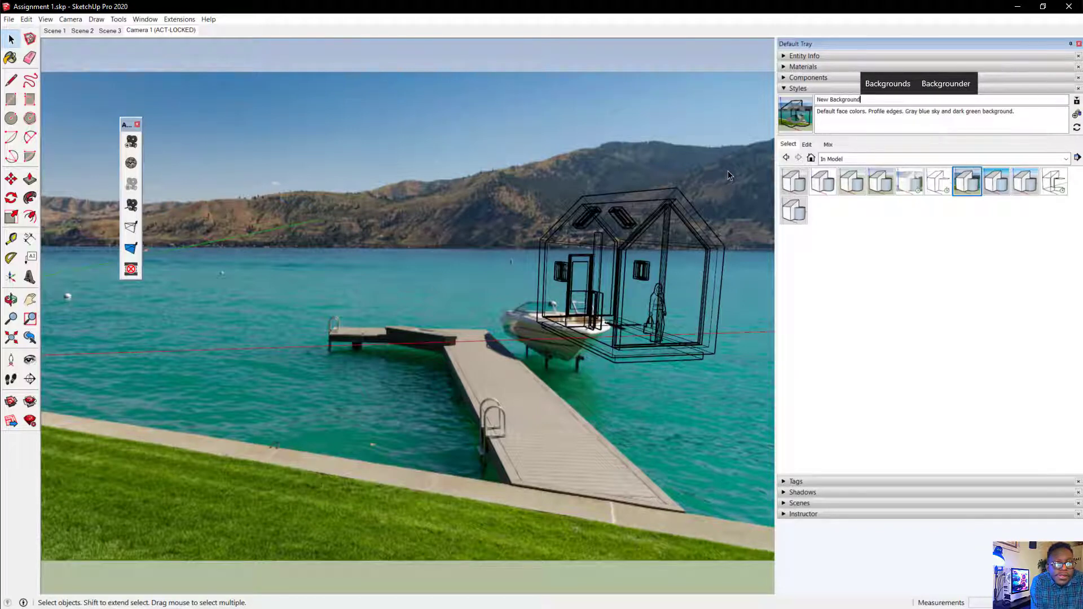
{"action": "key", "text": "Return"}
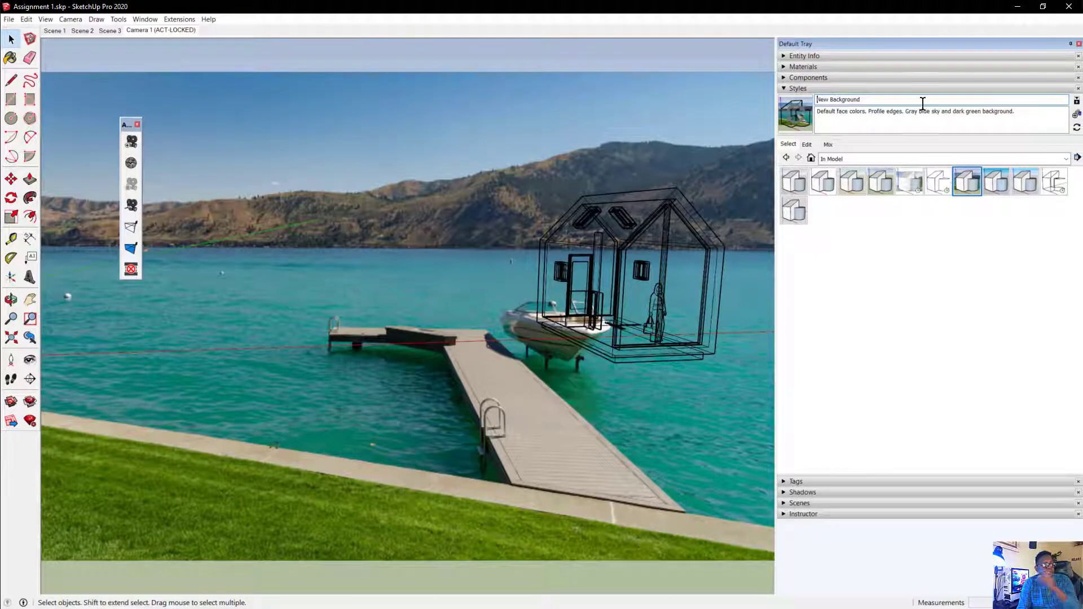
Preview the other in-model styles, reapply Landscape Architecture Style3 with the dock photo, and check its watermark settings.
{"action": "left_click", "coordinate": [869, 199]}
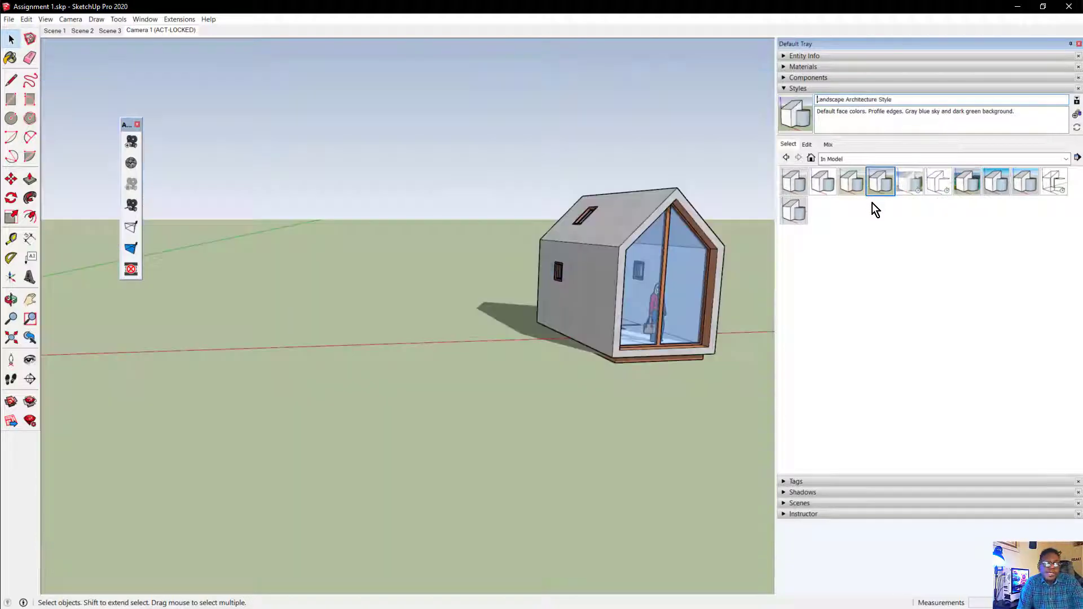
{"action": "left_click", "coordinate": [799, 192]}
{"action": "left_click", "coordinate": [804, 218]}
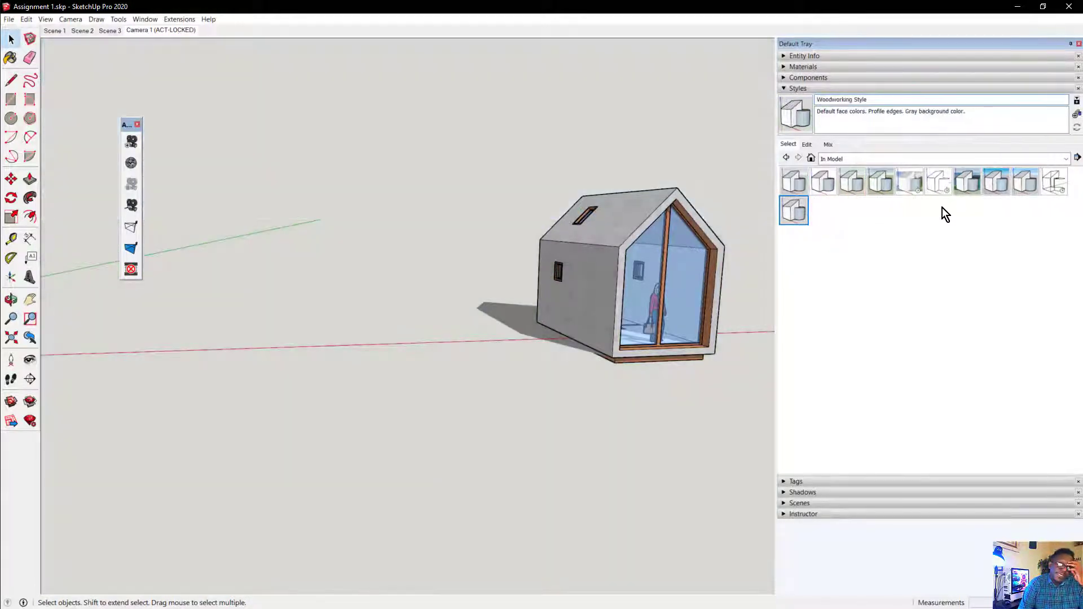
{"action": "left_click", "coordinate": [972, 188]}
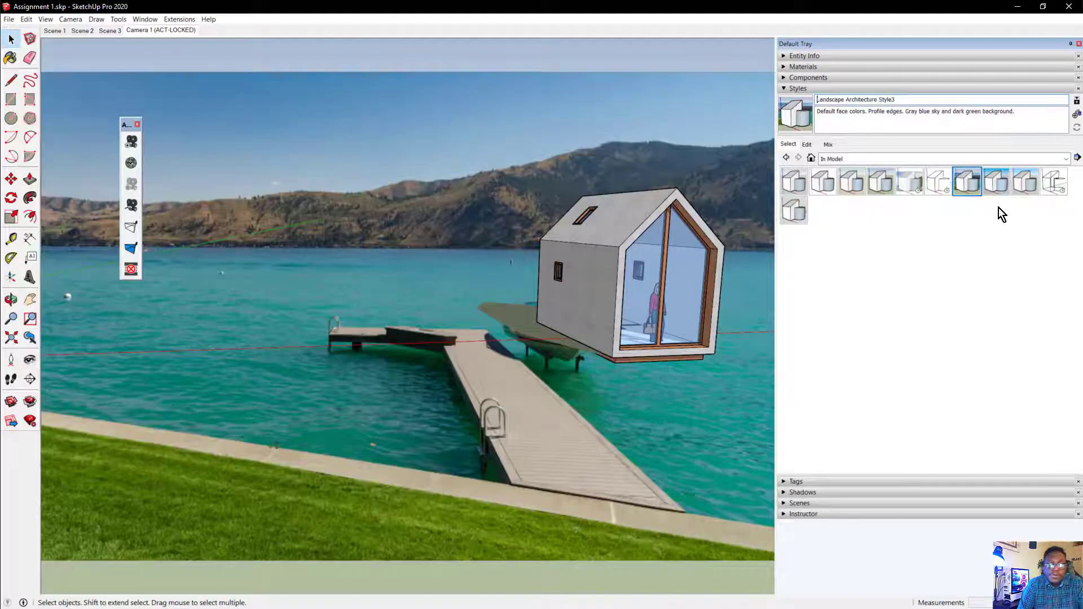
{"action": "left_click", "coordinate": [907, 185]}
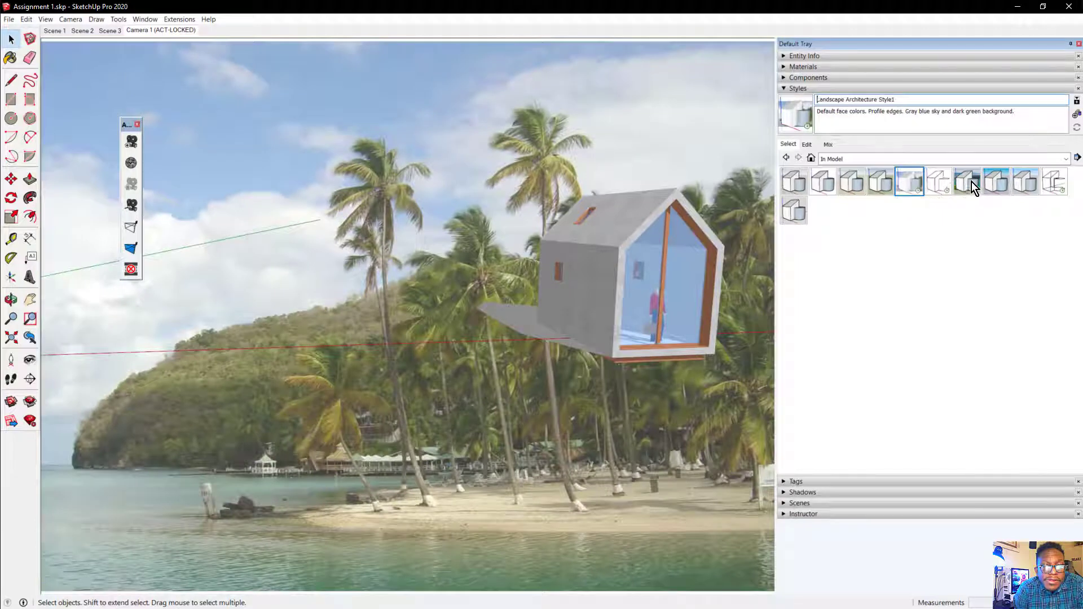
{"action": "left_click", "coordinate": [964, 182]}
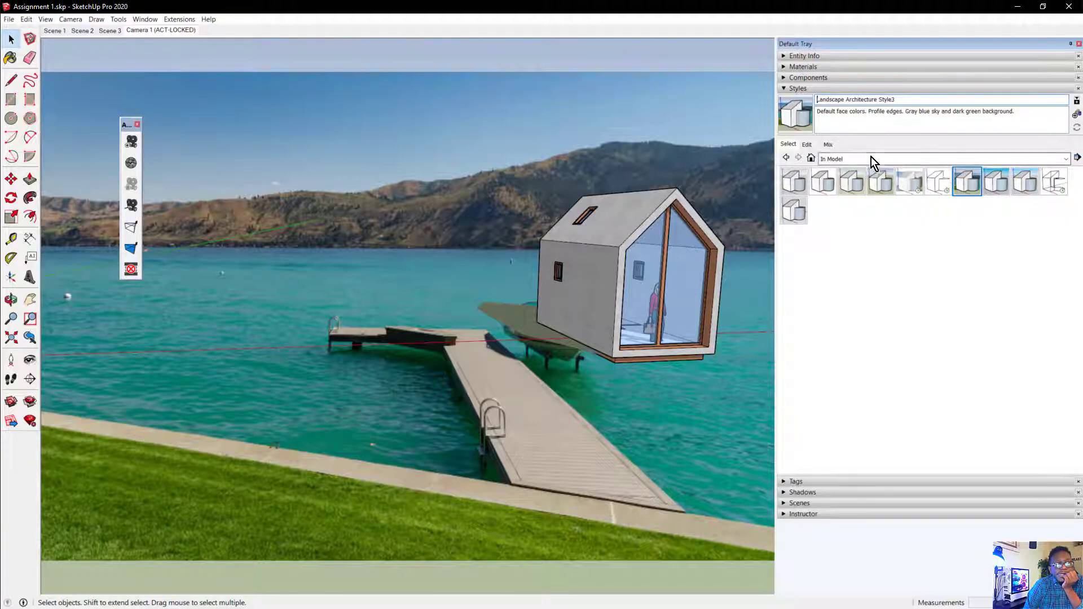
{"action": "left_click", "coordinate": [809, 145]}
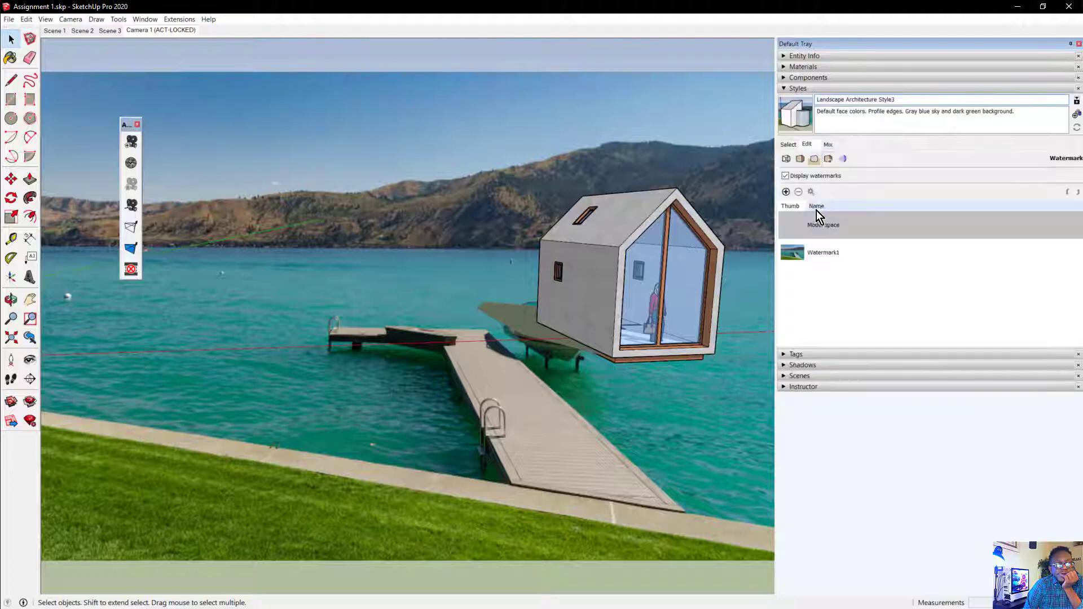
{"action": "left_click", "coordinate": [791, 145]}
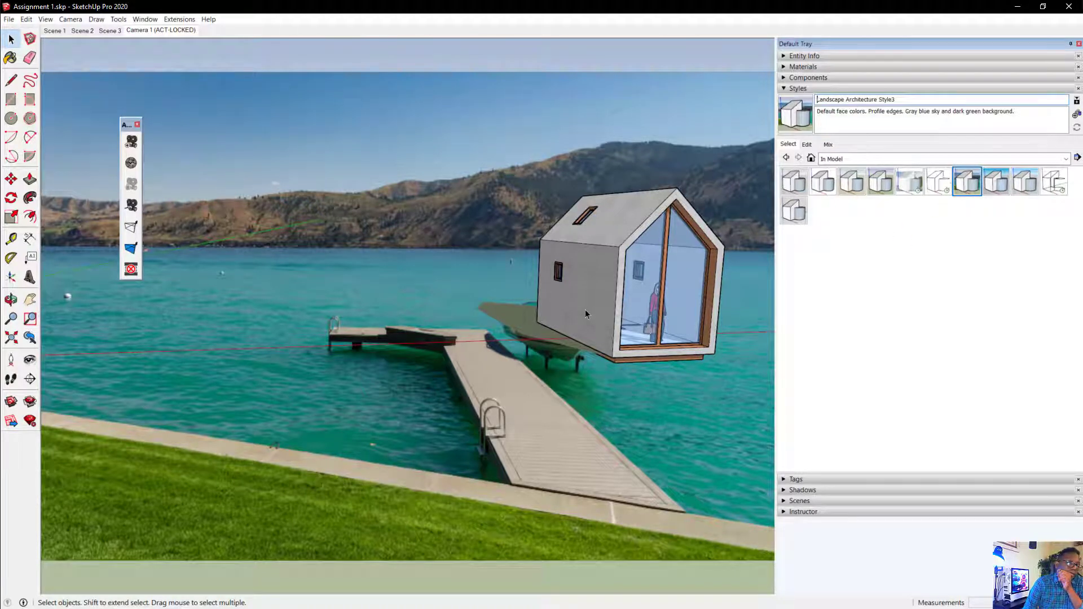
Set the face style back to Wireframe so the boat shows through the house.
{"action": "left_click", "coordinate": [45, 19]}
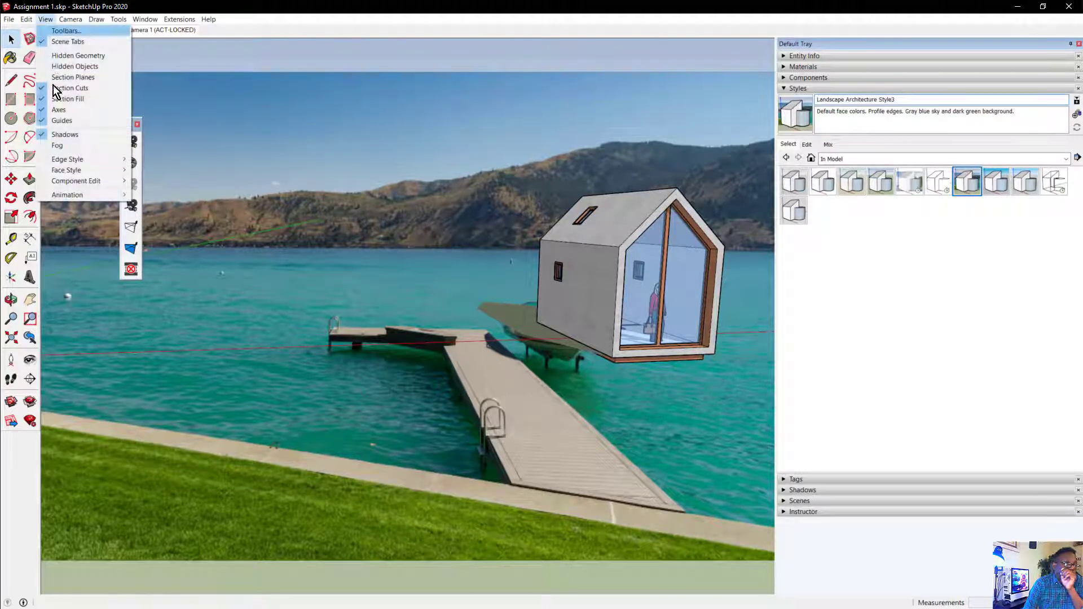
{"action": "mouse_move", "coordinate": [58, 163]}
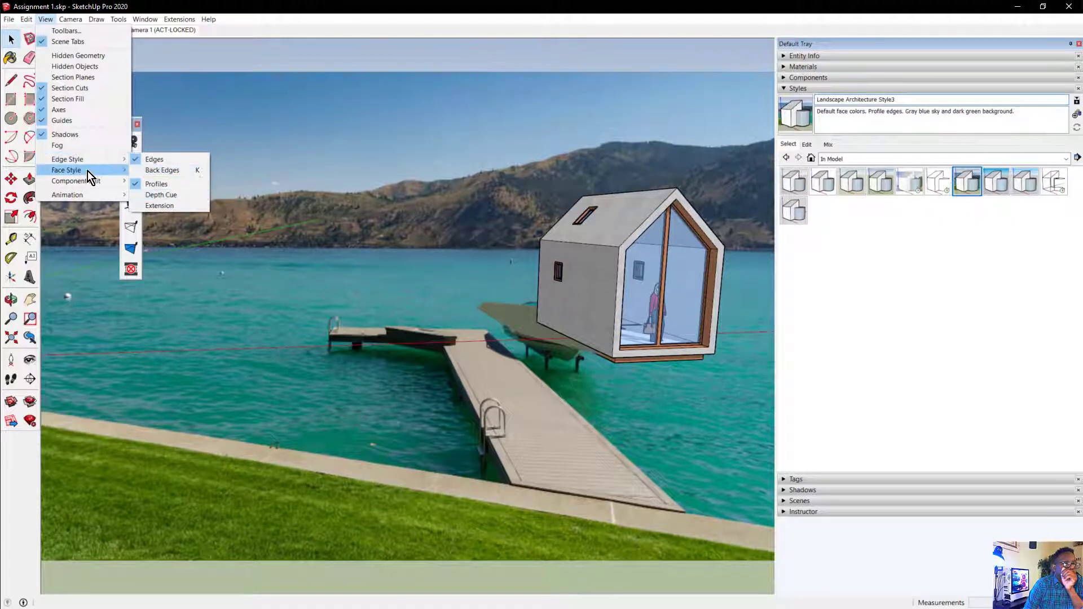
{"action": "mouse_move", "coordinate": [96, 174]}
{"action": "left_click", "coordinate": [204, 187]}
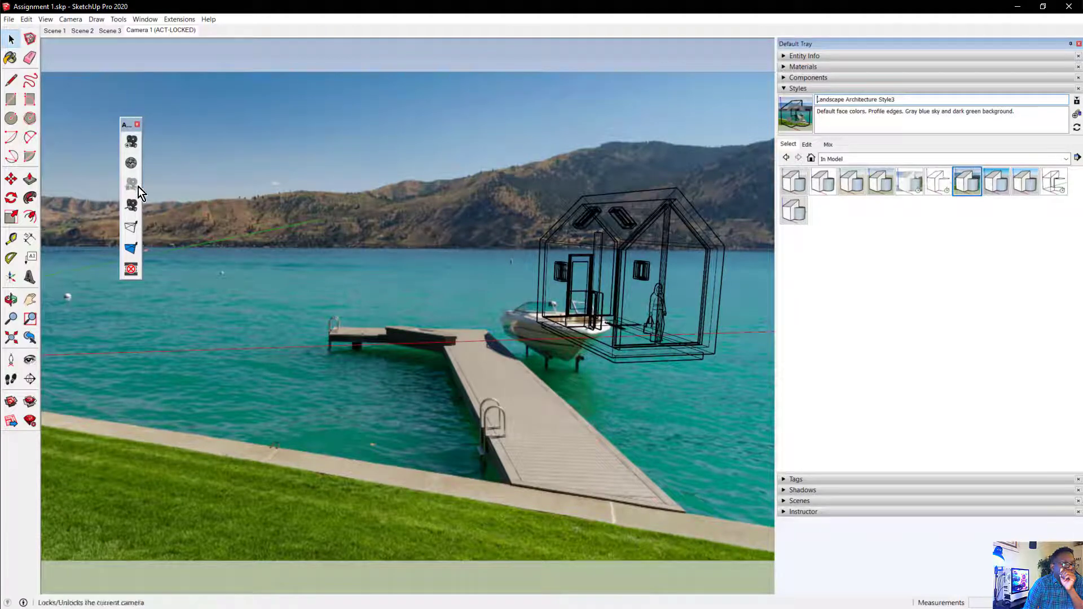
Close the Advanced Camera Tools toolbar and show it again.
{"action": "left_click", "coordinate": [137, 124]}
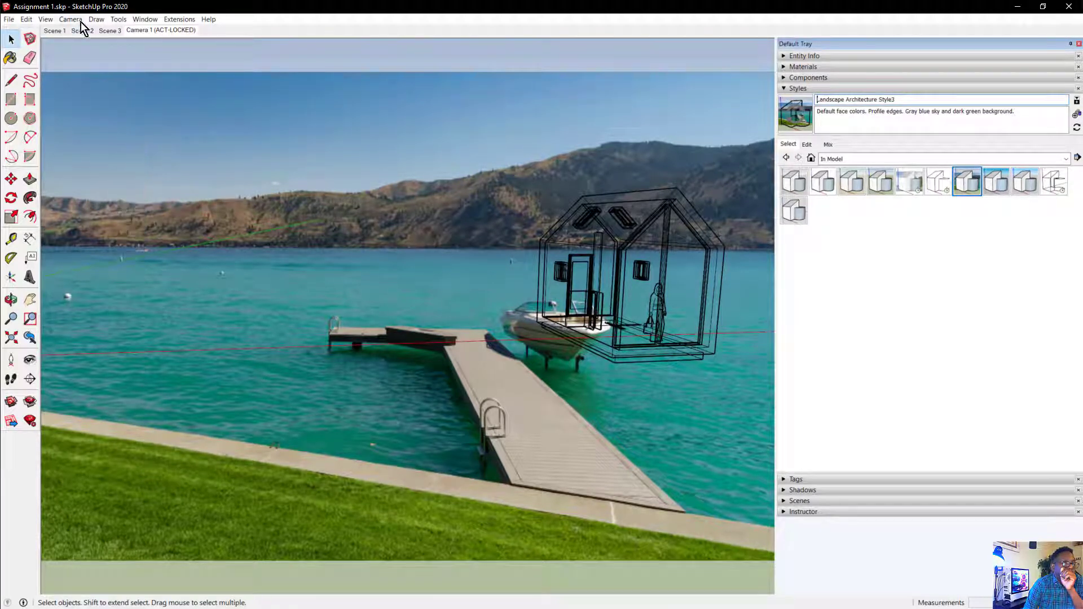
{"action": "left_click", "coordinate": [46, 19]}
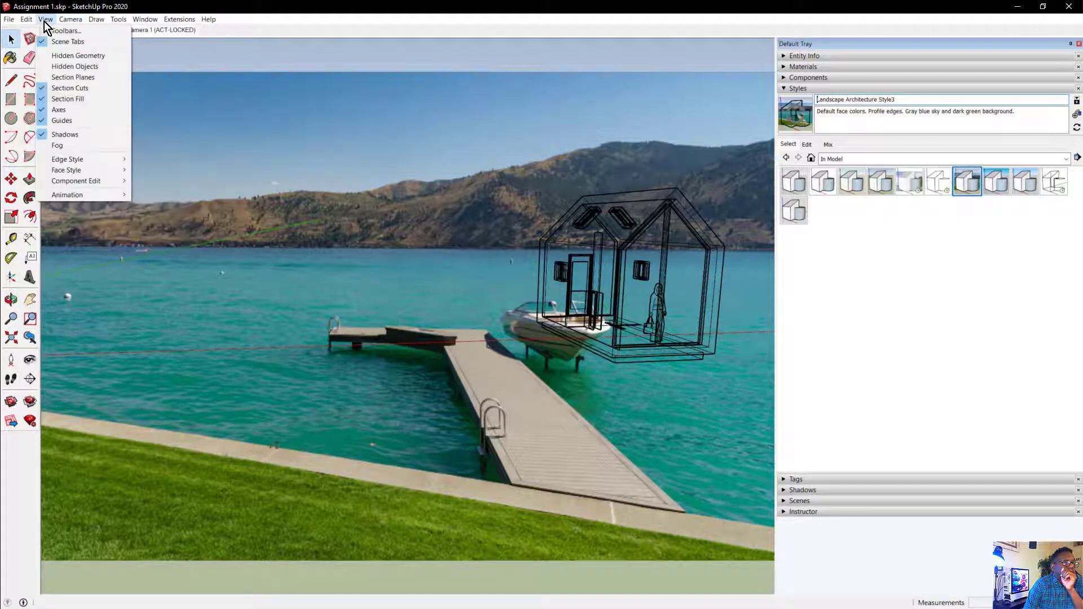
{"action": "left_click", "coordinate": [52, 32]}
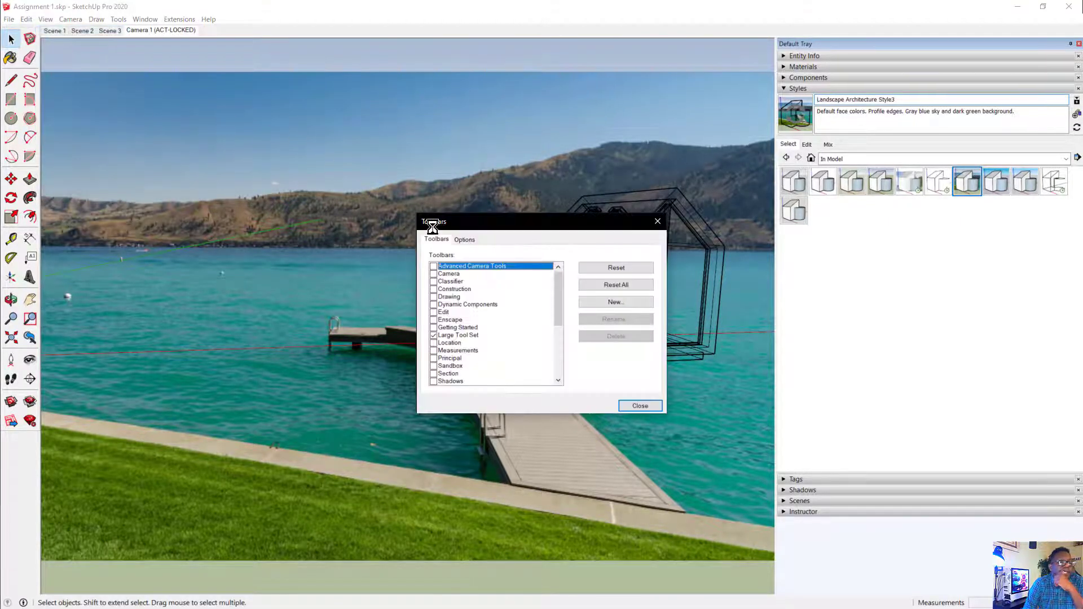
{"action": "left_click", "coordinate": [438, 266]}
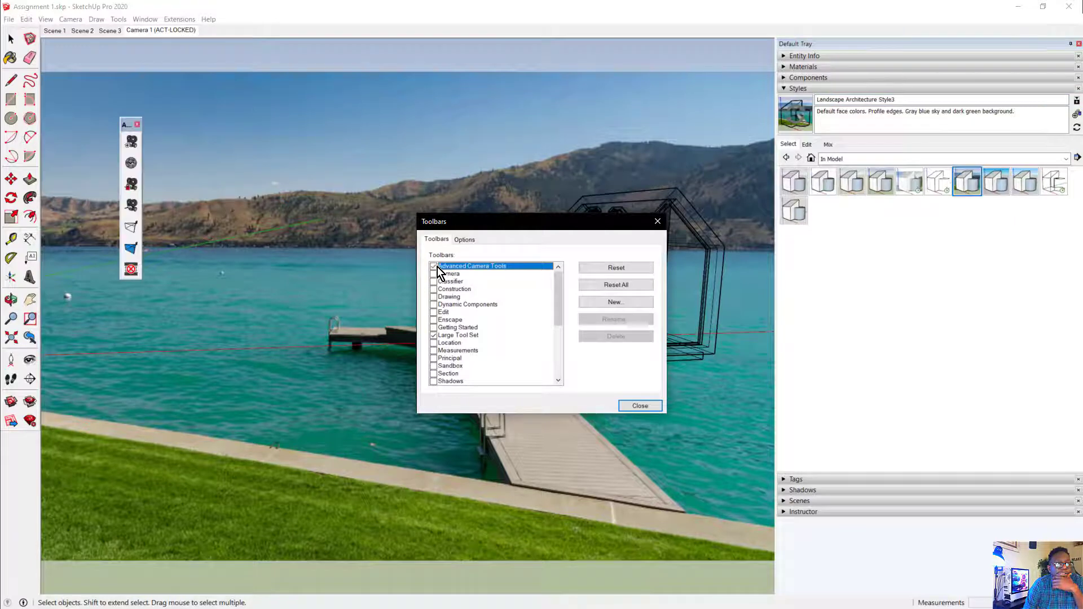
{"action": "left_click", "coordinate": [639, 406]}
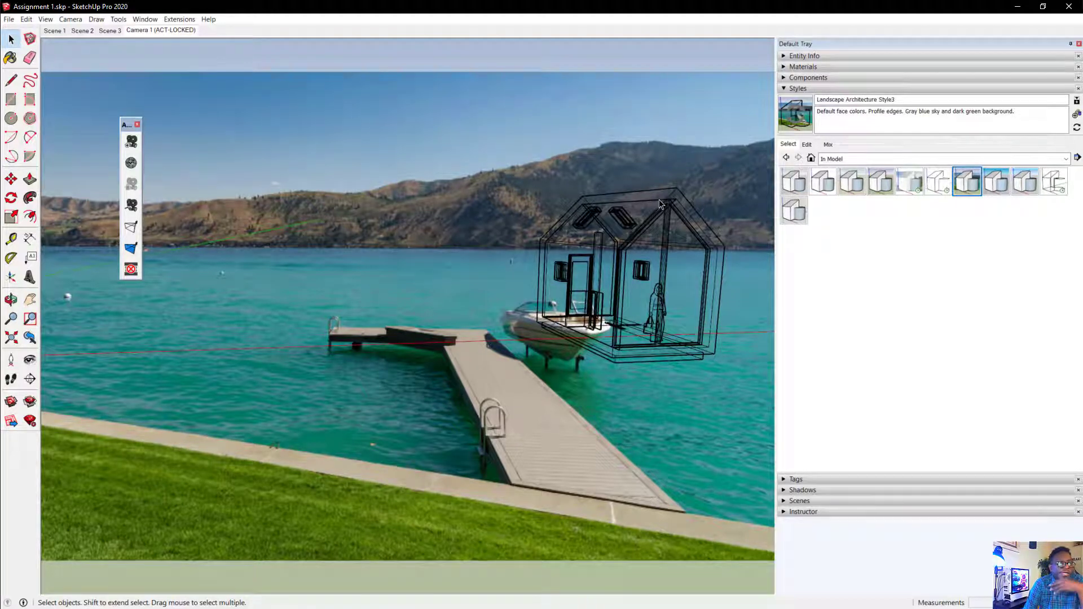
Create an advanced camera from the current view and name it comp cam.
{"action": "left_click", "coordinate": [131, 143]}
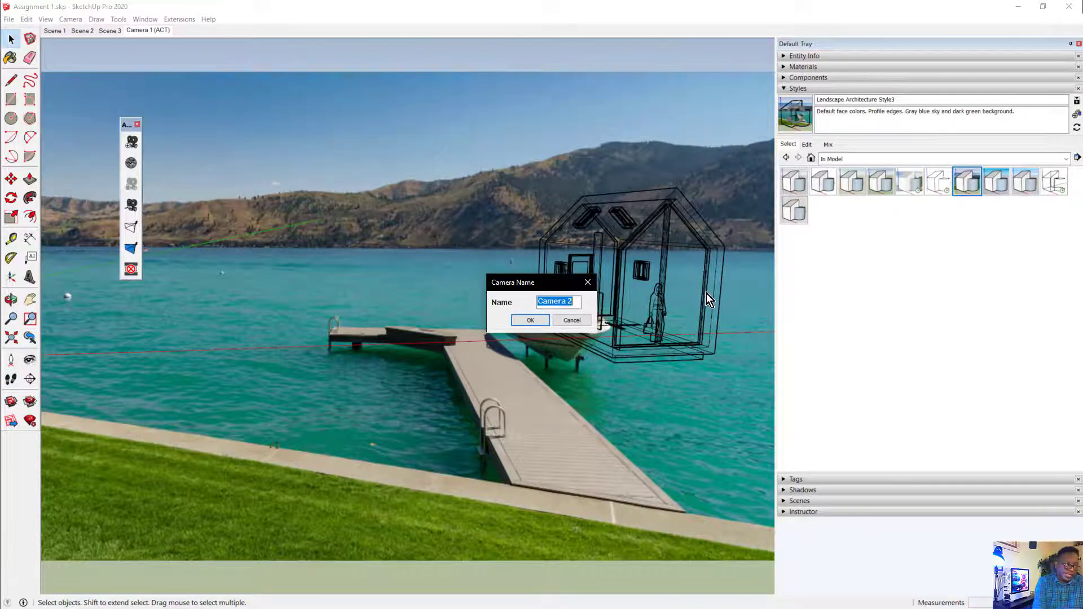
{"action": "type", "text": "comp"}
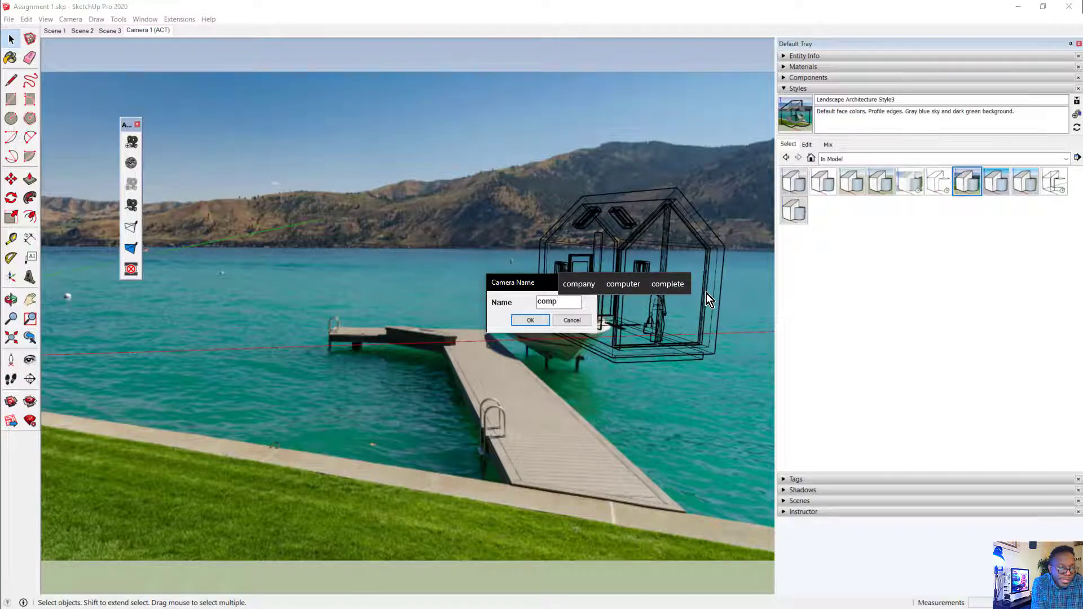
{"action": "type", "text": " cam"}
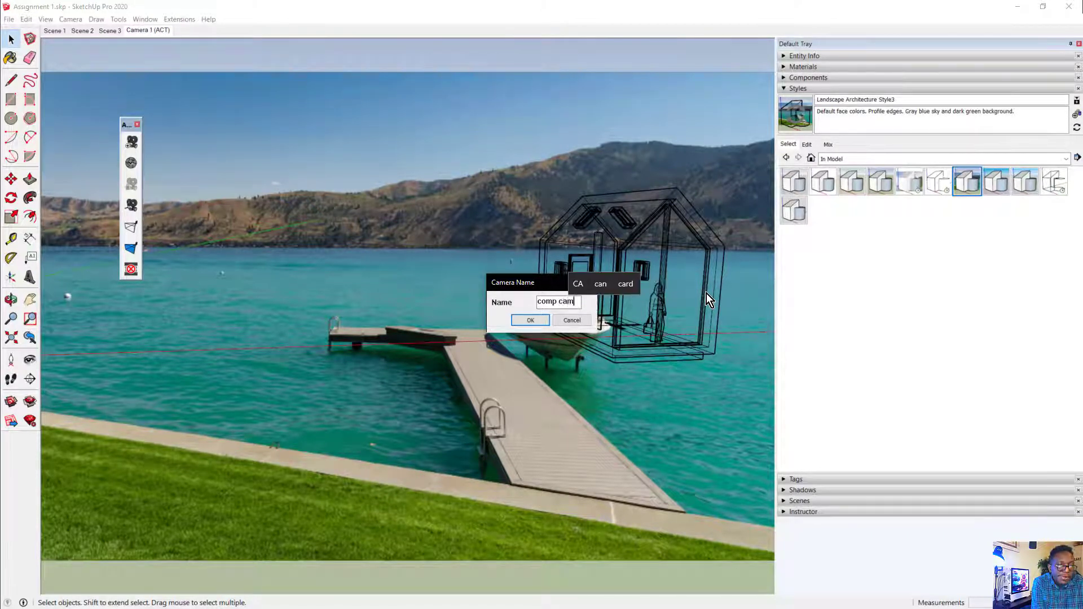
{"action": "left_click", "coordinate": [528, 321]}
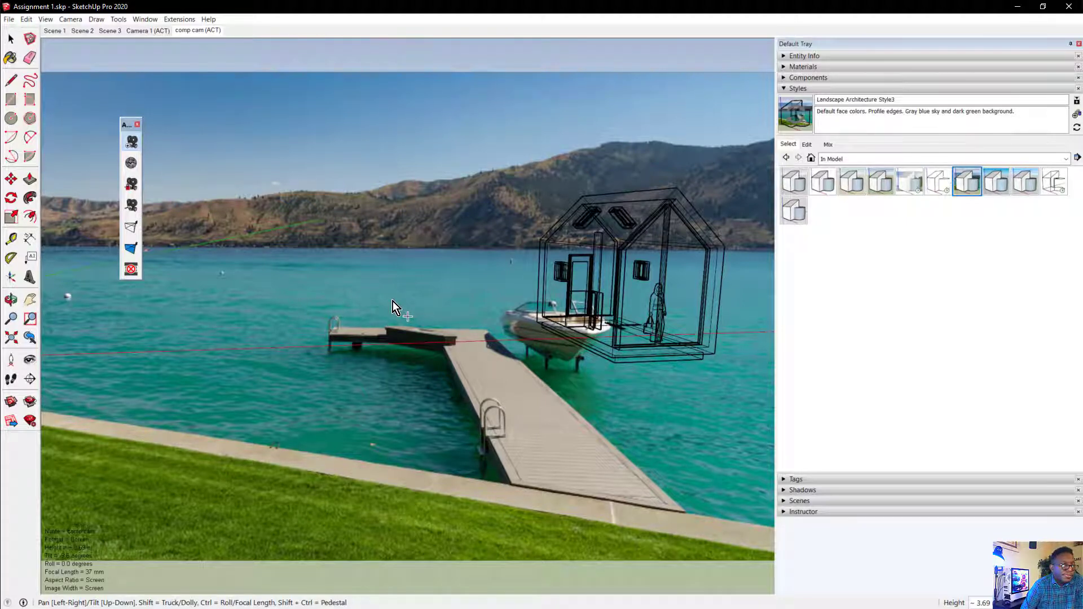
Fine-tune the comp cam view to align the house with the dock photo, and lock the camera.
{"action": "middle_click", "coordinate": [338, 282]}
{"action": "mouse_move", "coordinate": [390, 305]}
{"action": "middle_mouse_down"}
{"action": "mouse_move", "coordinate": [385, 281]}
{"action": "mouse_move", "coordinate": [386, 323]}
{"action": "middle_mouse_up"}
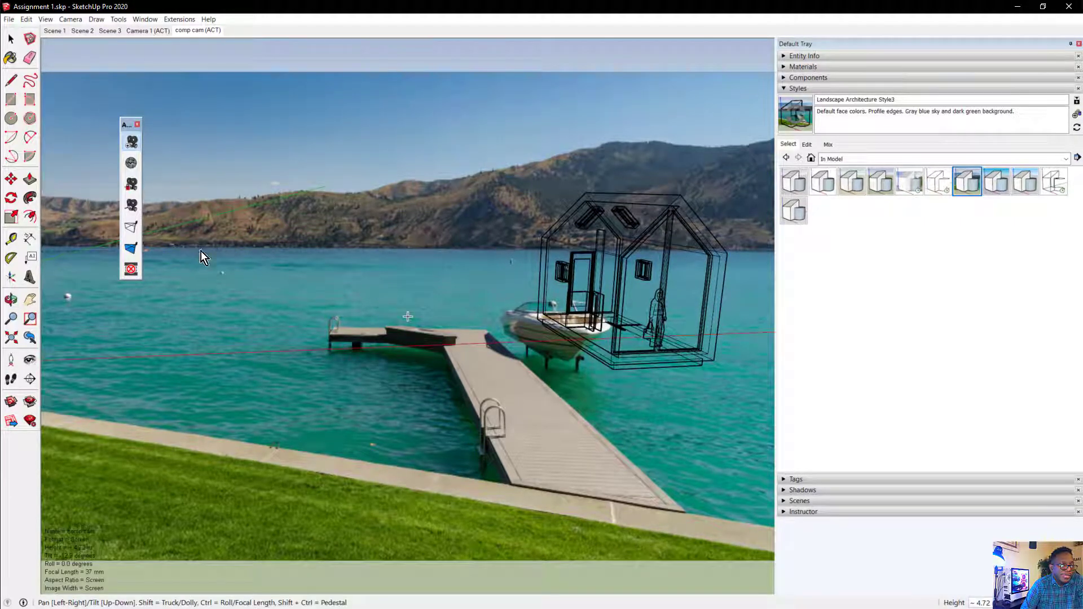
{"action": "middle_click_drag", "start_coordinate": [280, 270], "coordinate": [280, 256]}
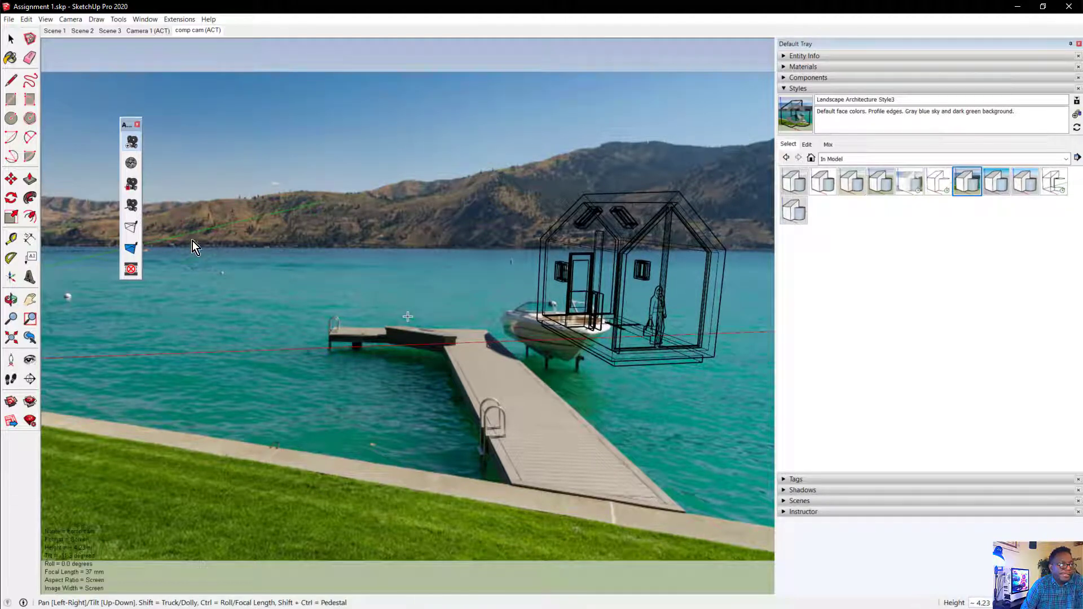
{"action": "left_click", "coordinate": [133, 190]}
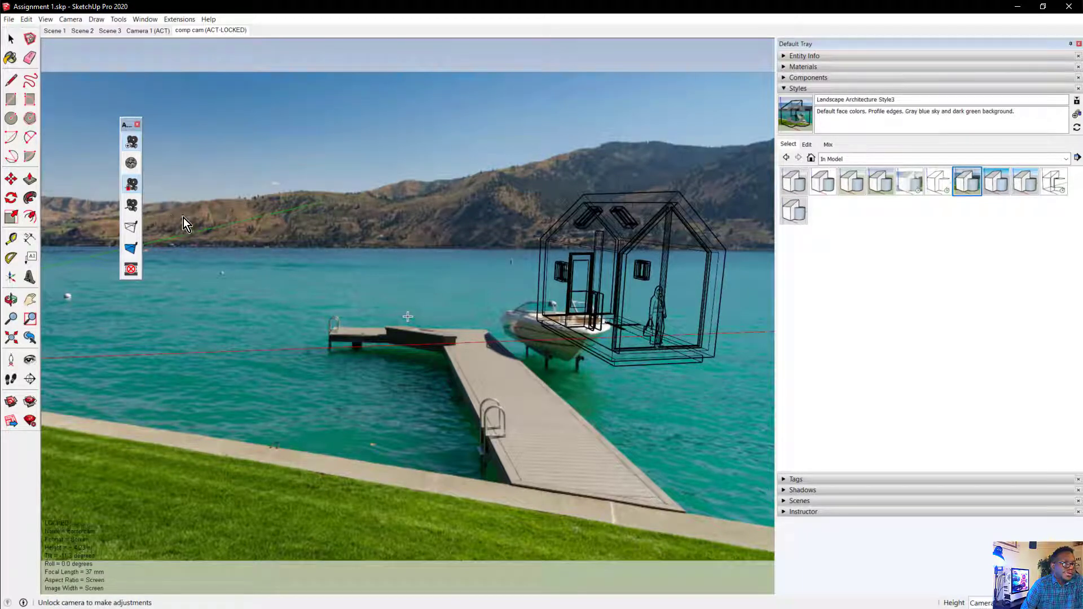
Leave the locked comp cam view, examine the camera object from around the house, and select it to inspect its frustum.
{"action": "middle_click_drag", "start_coordinate": [327, 263], "coordinate": [315, 261]}
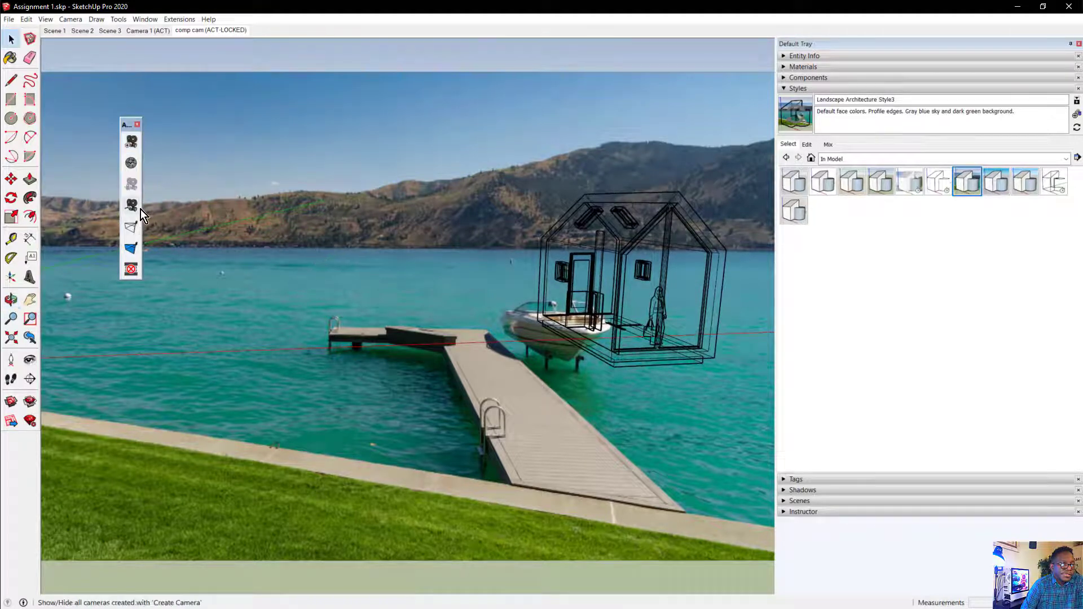
{"action": "scroll", "coordinate": [301, 312], "scroll_direction": "down", "scroll_amount": 1}
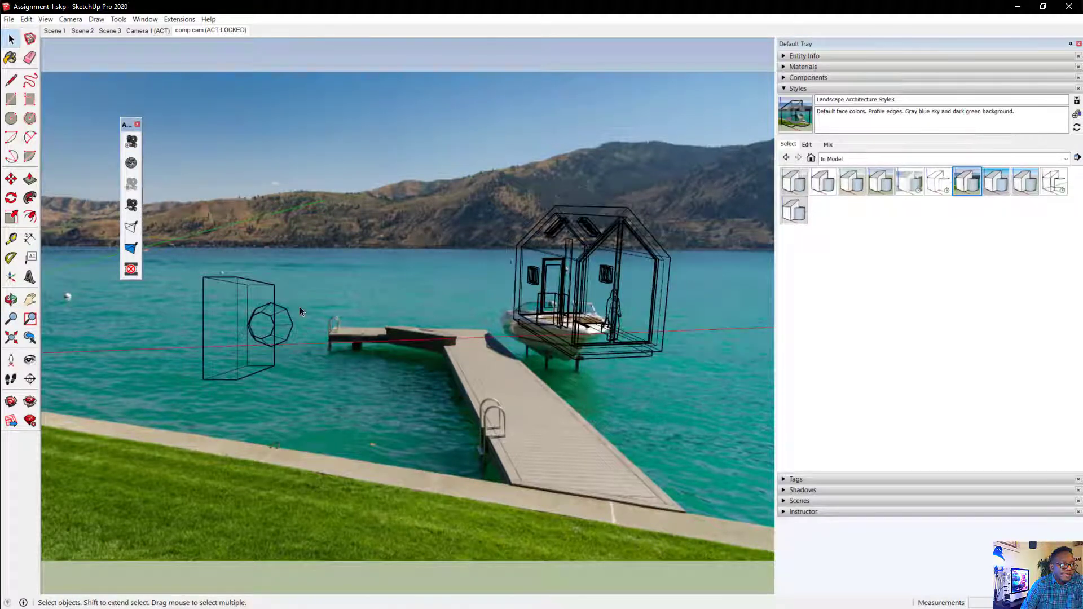
{"action": "scroll", "coordinate": [300, 312], "scroll_direction": "down", "scroll_amount": 1}
{"action": "scroll", "coordinate": [299, 308], "scroll_direction": "down", "scroll_amount": 1}
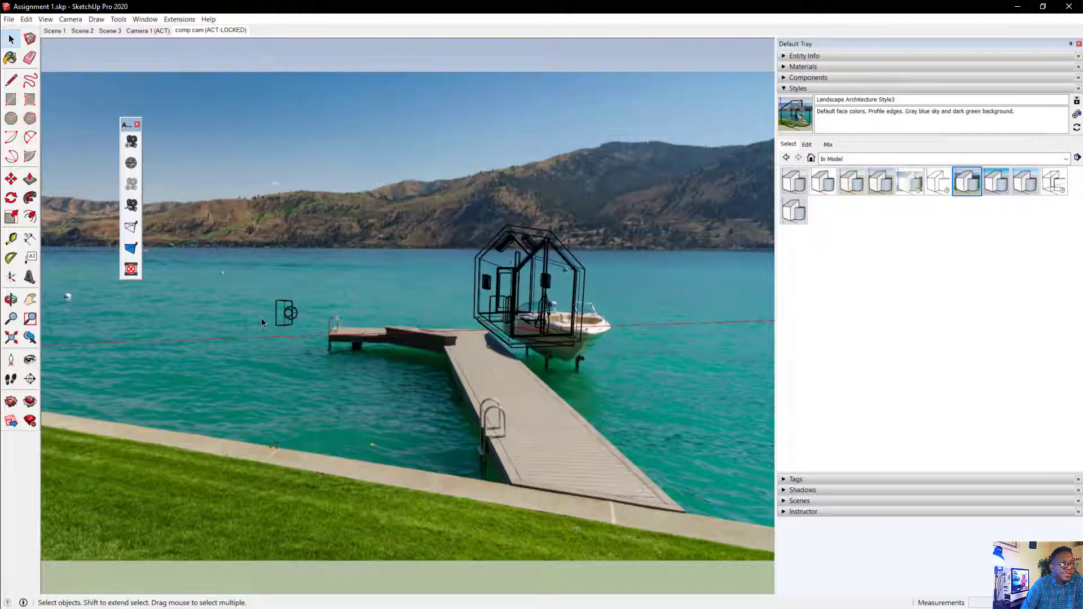
{"action": "scroll", "coordinate": [262, 317], "scroll_direction": "up", "scroll_amount": 1}
{"action": "middle_click_drag", "start_coordinate": [261, 317], "coordinate": [267, 276]}
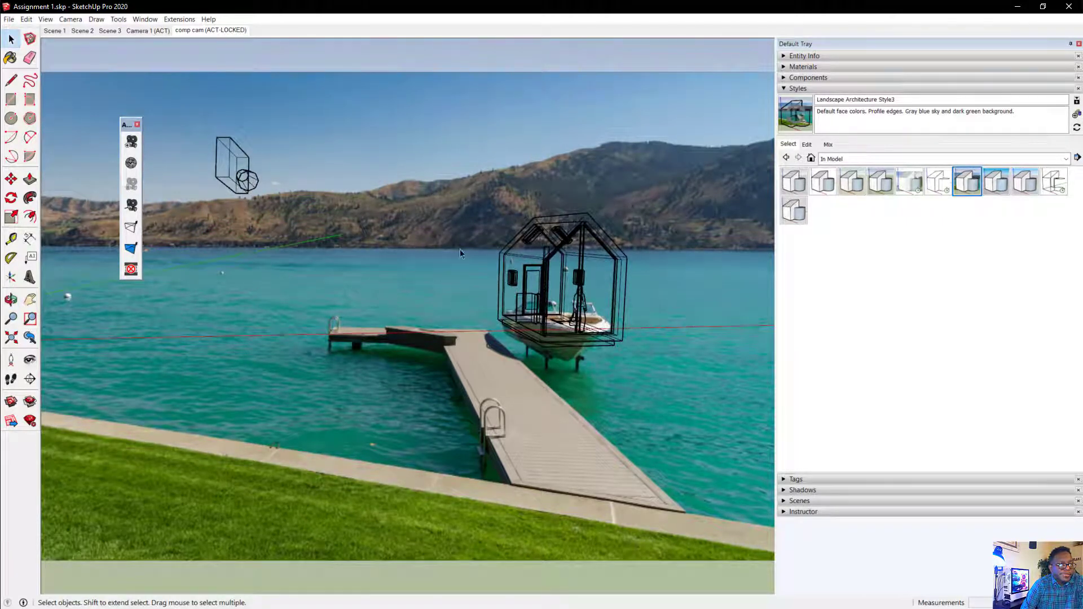
{"action": "middle_click_drag", "start_coordinate": [251, 221], "coordinate": [687, 283]}
{"action": "scroll", "coordinate": [377, 272], "scroll_direction": "down", "scroll_amount": 3}
{"action": "scroll", "coordinate": [401, 263], "scroll_direction": "up", "scroll_amount": 3}
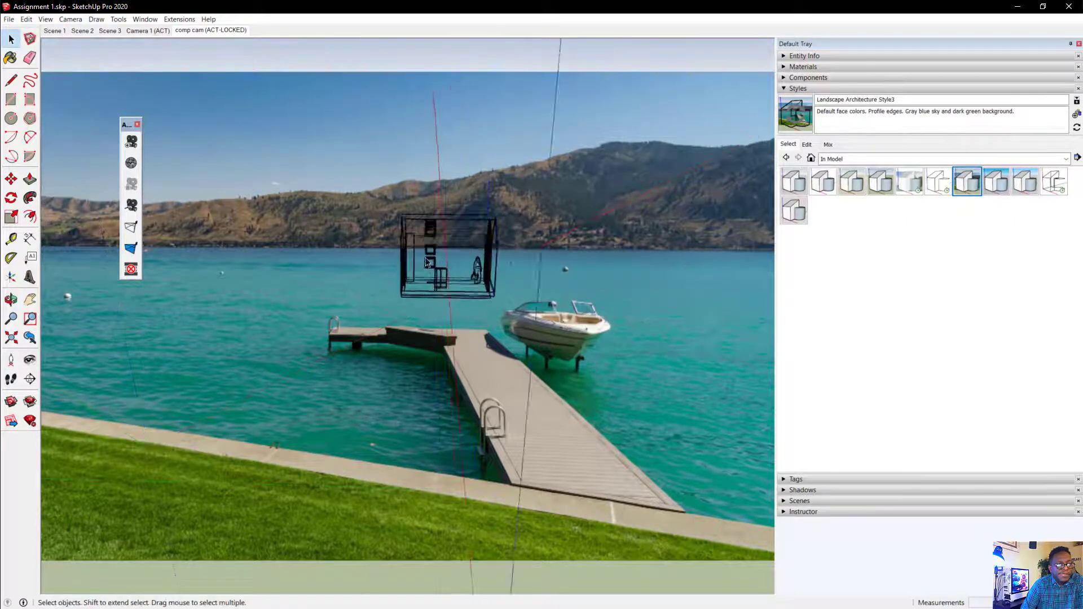
{"action": "scroll", "coordinate": [512, 260], "scroll_direction": "down", "scroll_amount": 2}
{"action": "middle_click_drag", "start_coordinate": [483, 257], "coordinate": [555, 275]}
{"action": "left_click", "coordinate": [732, 297]}
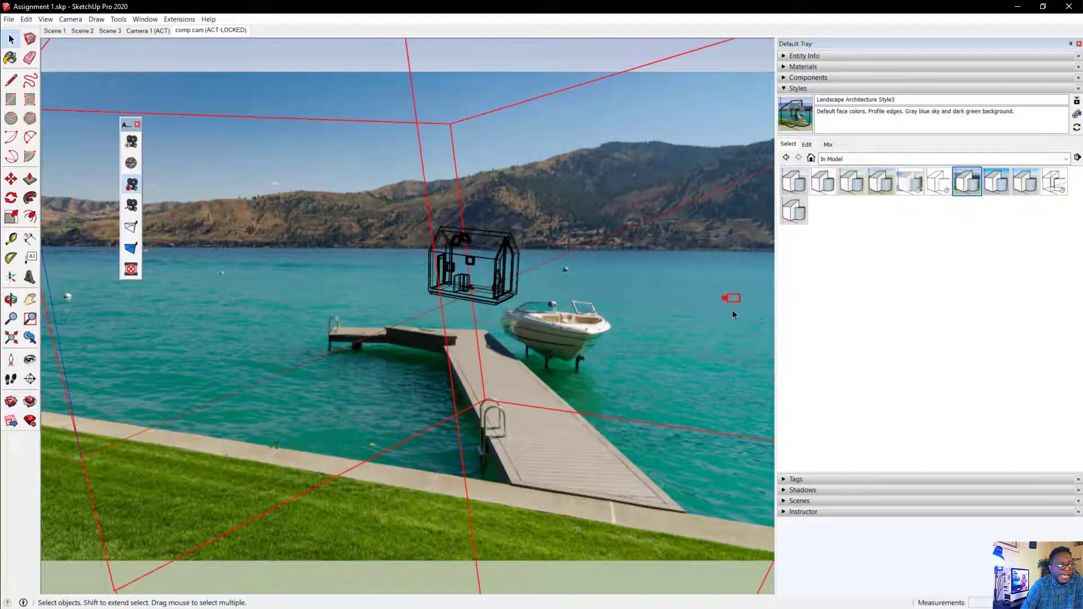
Look through the comp cam camera again, then unlock it and lock it once more.
{"action": "left_click", "coordinate": [133, 164]}
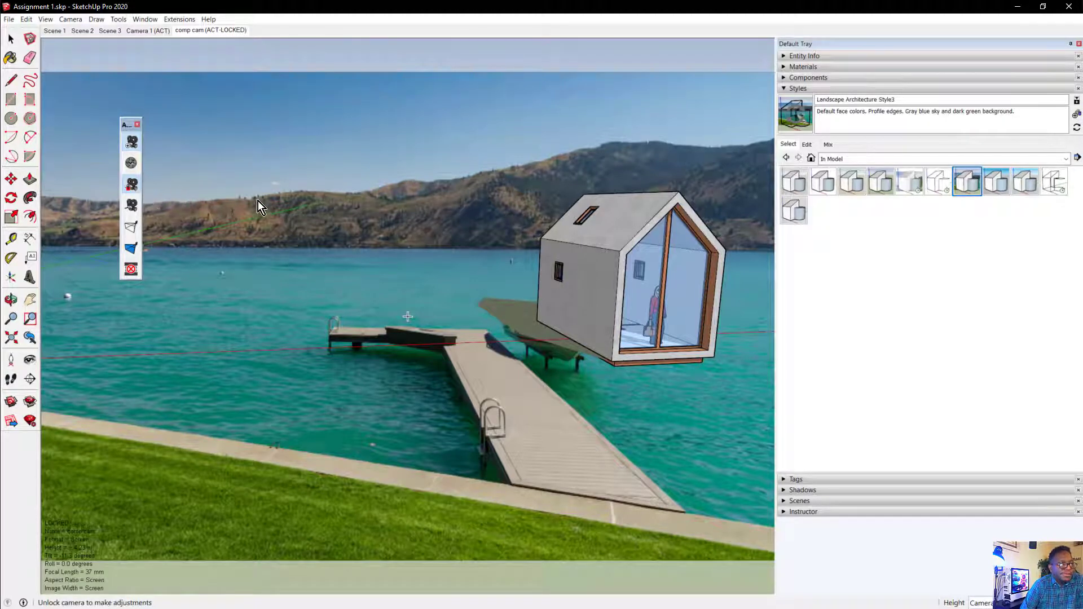
{"action": "left_click", "coordinate": [132, 188]}
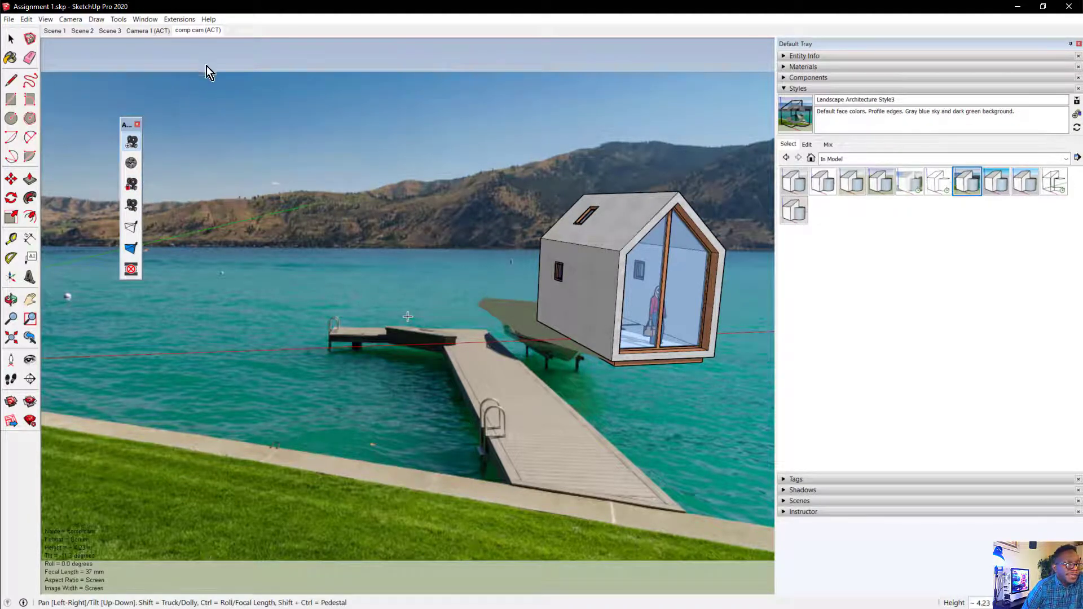
{"action": "left_click", "coordinate": [131, 184]}
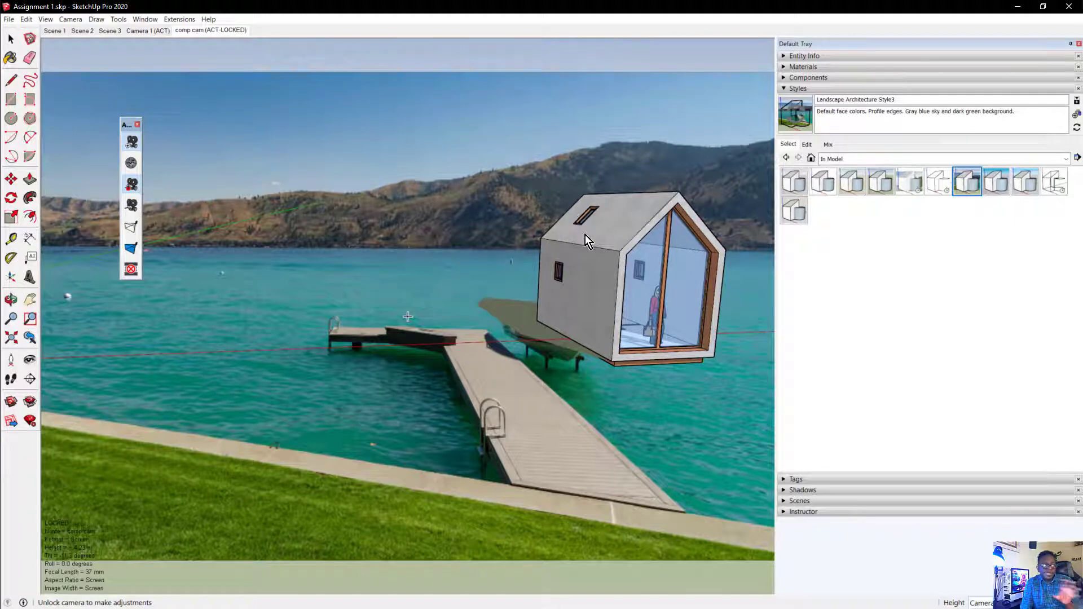
Orbit away from the locked view, return by looking through comp cam, and unlock that camera.
{"action": "middle_click_drag", "start_coordinate": [564, 262], "coordinate": [675, 283]}
{"action": "scroll", "coordinate": [570, 272], "scroll_direction": "down", "scroll_amount": 3}
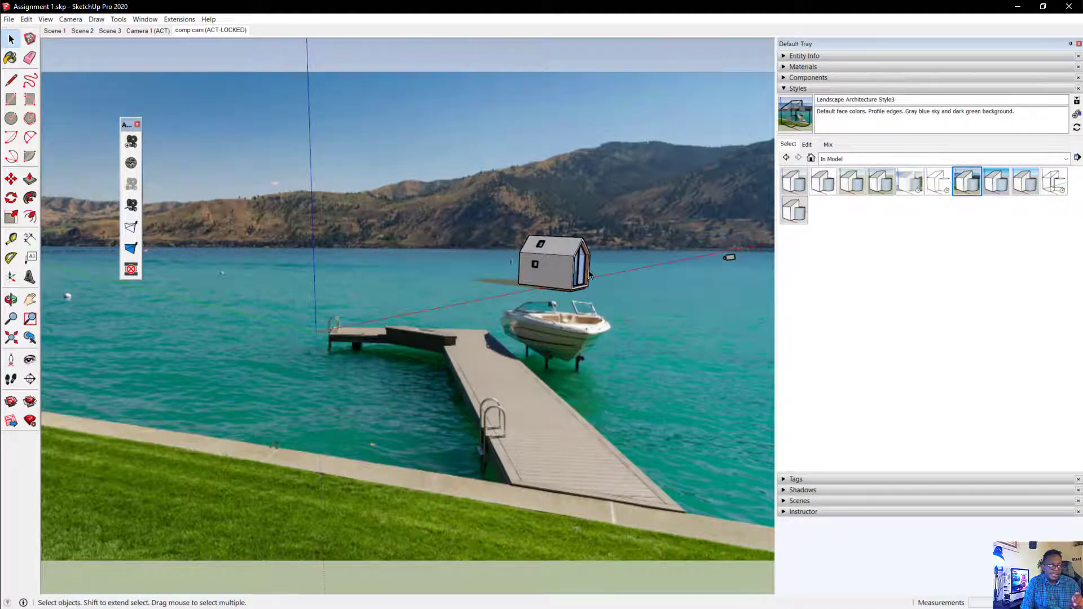
{"action": "left_click", "coordinate": [133, 168]}
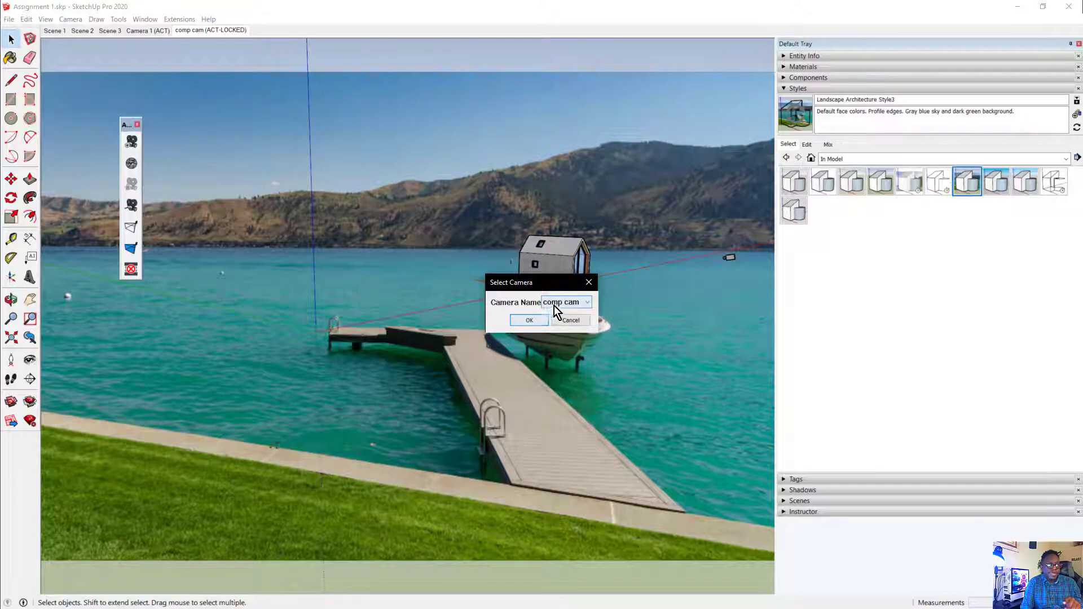
{"action": "left_click", "coordinate": [534, 320]}
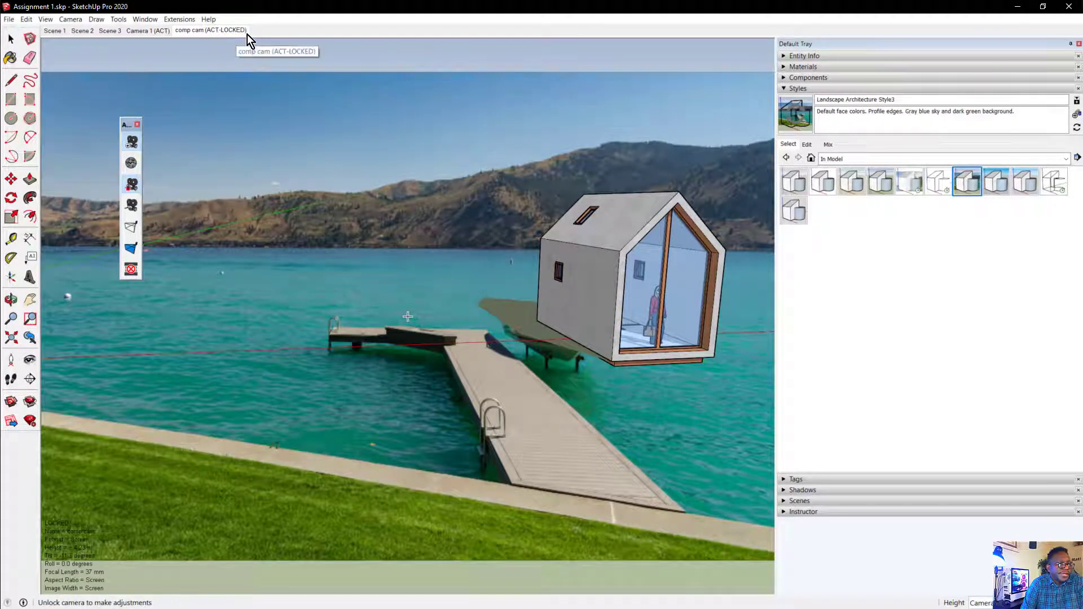
{"action": "left_click", "coordinate": [131, 184]}
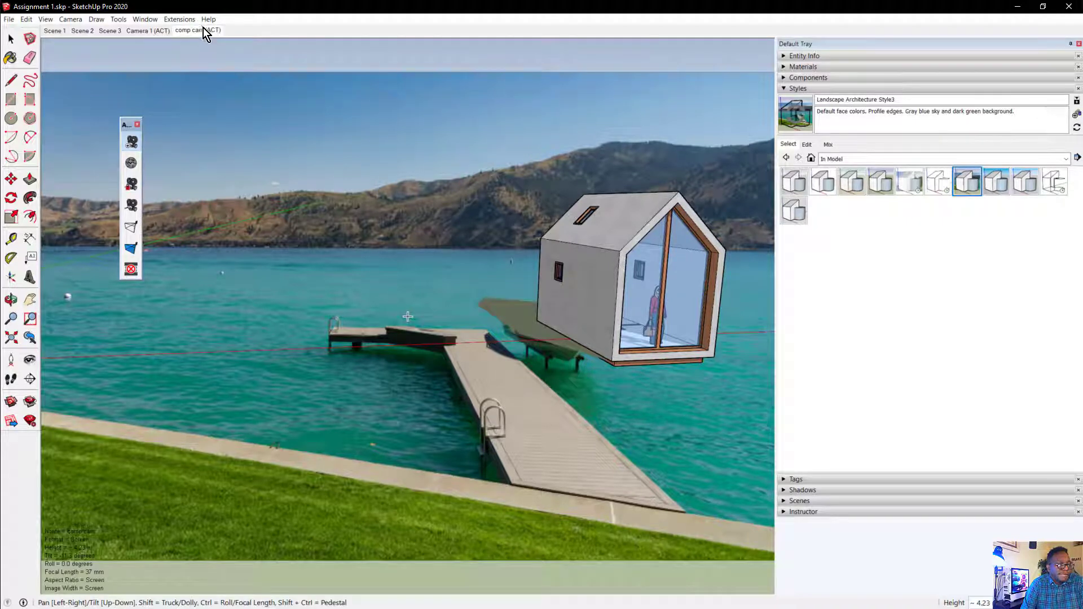
Lock the comp cam camera.
{"action": "mouse_move", "coordinate": [539, 301]}
{"action": "middle_mouse_down"}
{"action": "mouse_move", "coordinate": [531, 303]}
{"action": "mouse_move", "coordinate": [536, 291]}
{"action": "middle_mouse_up"}
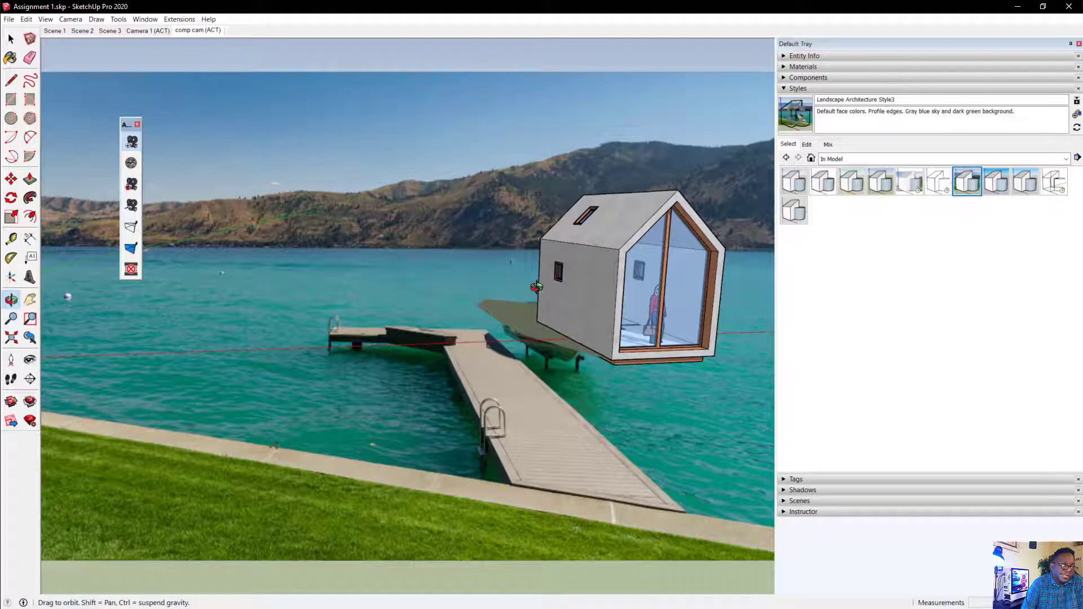
{"action": "left_click", "coordinate": [131, 183]}
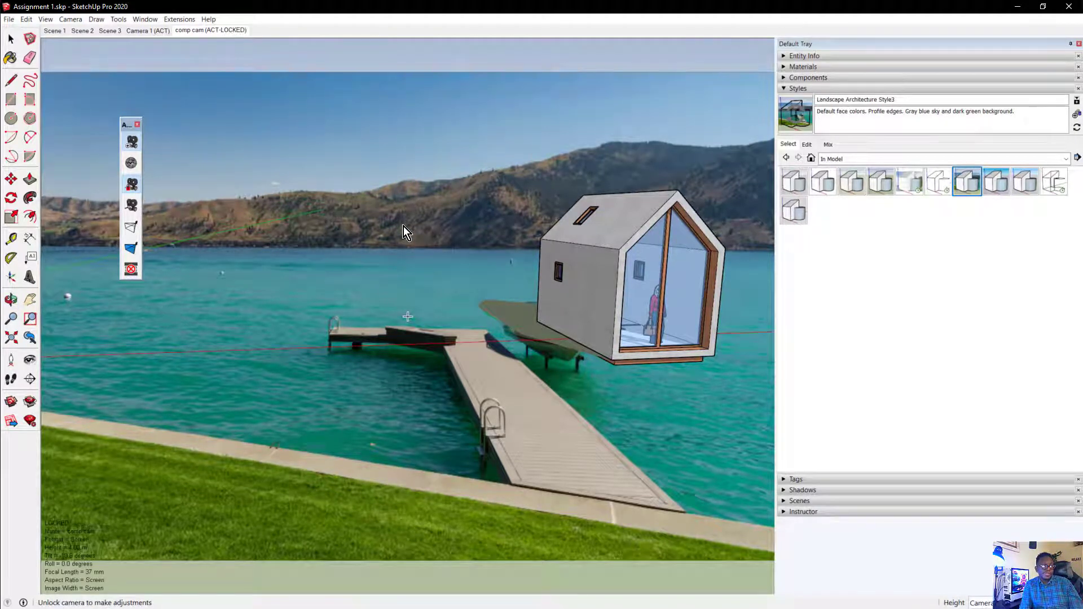
Orbit away from the locked view to examine the house and camera object, and return by looking through comp cam.
{"action": "middle_click_drag", "start_coordinate": [510, 262], "coordinate": [598, 310]}
{"action": "scroll", "coordinate": [419, 249], "scroll_direction": "down", "scroll_amount": 6}
{"action": "scroll", "coordinate": [485, 259], "scroll_direction": "up", "scroll_amount": 3}
{"action": "middle_click_drag", "start_coordinate": [485, 259], "coordinate": [404, 284]}
{"action": "scroll", "coordinate": [479, 290], "scroll_direction": "up", "scroll_amount": 6}
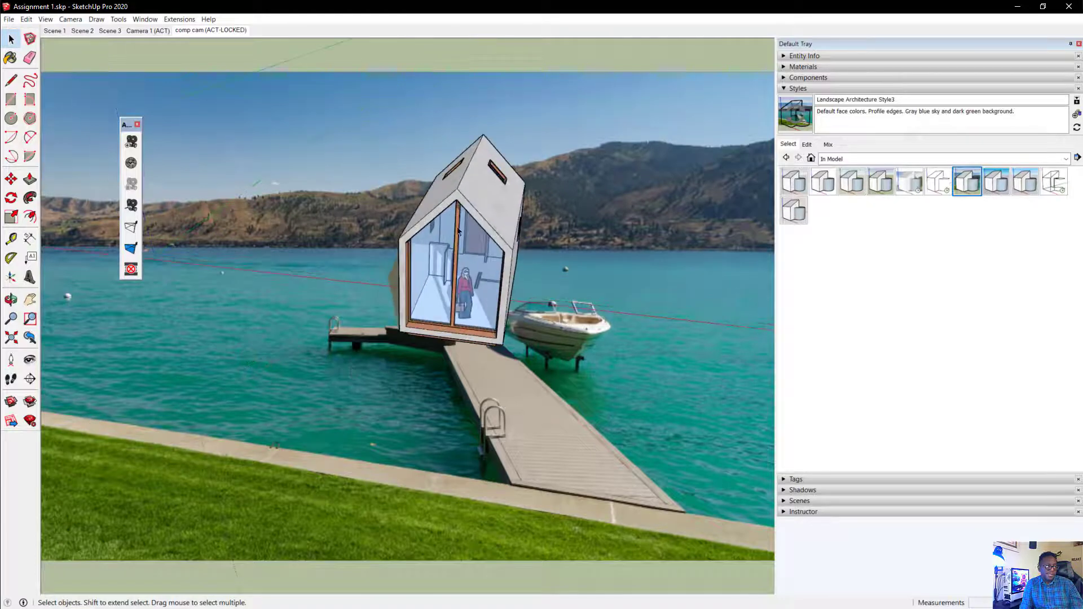
{"action": "scroll", "coordinate": [463, 243], "scroll_direction": "down", "scroll_amount": 6}
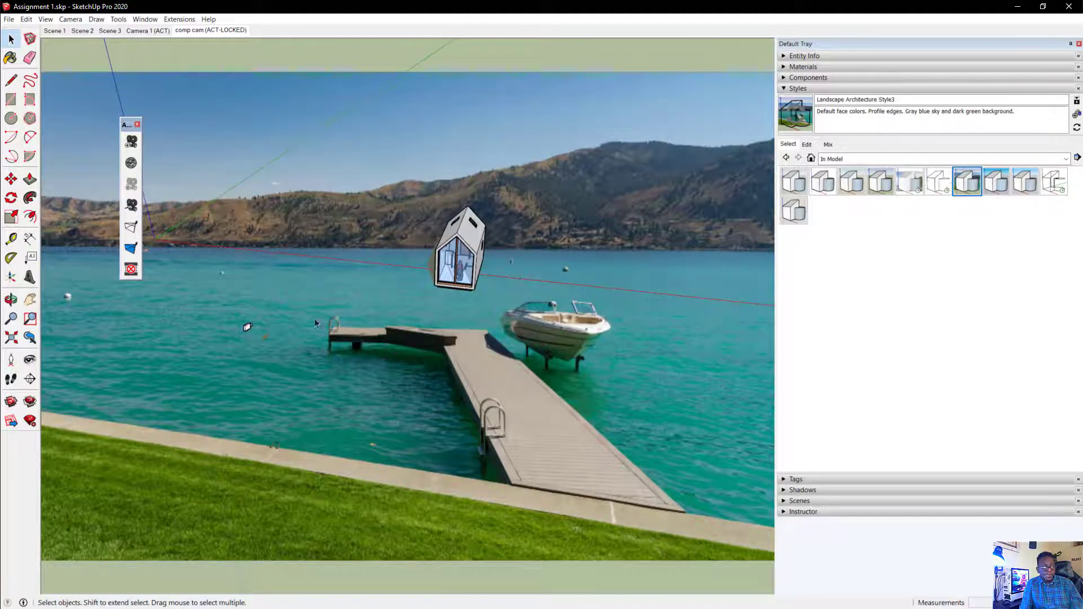
{"action": "middle_click_drag", "start_coordinate": [315, 323], "coordinate": [268, 333]}
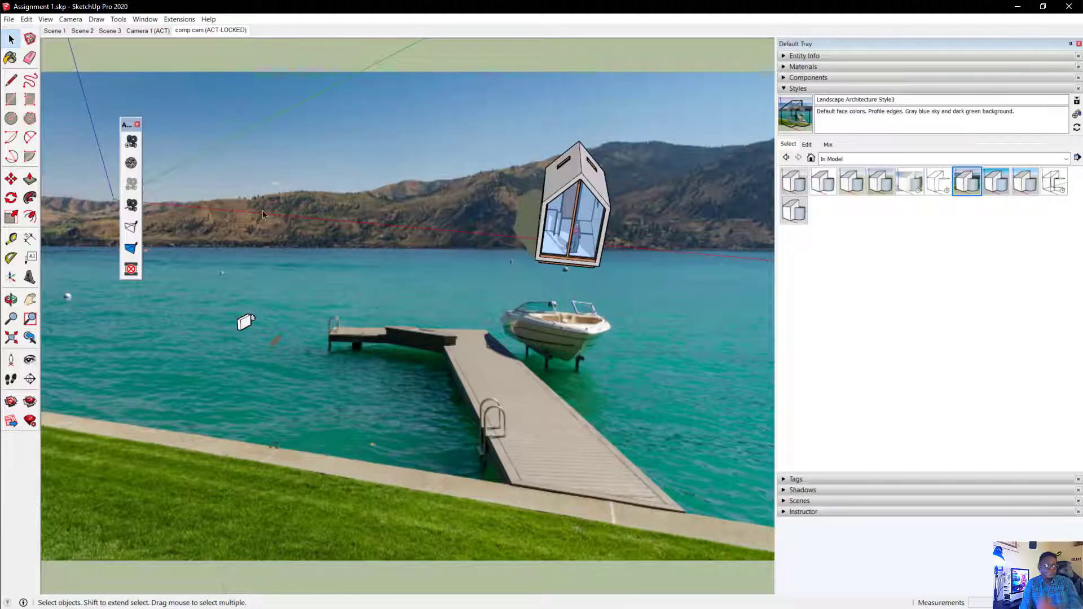
{"action": "left_click", "coordinate": [140, 164]}
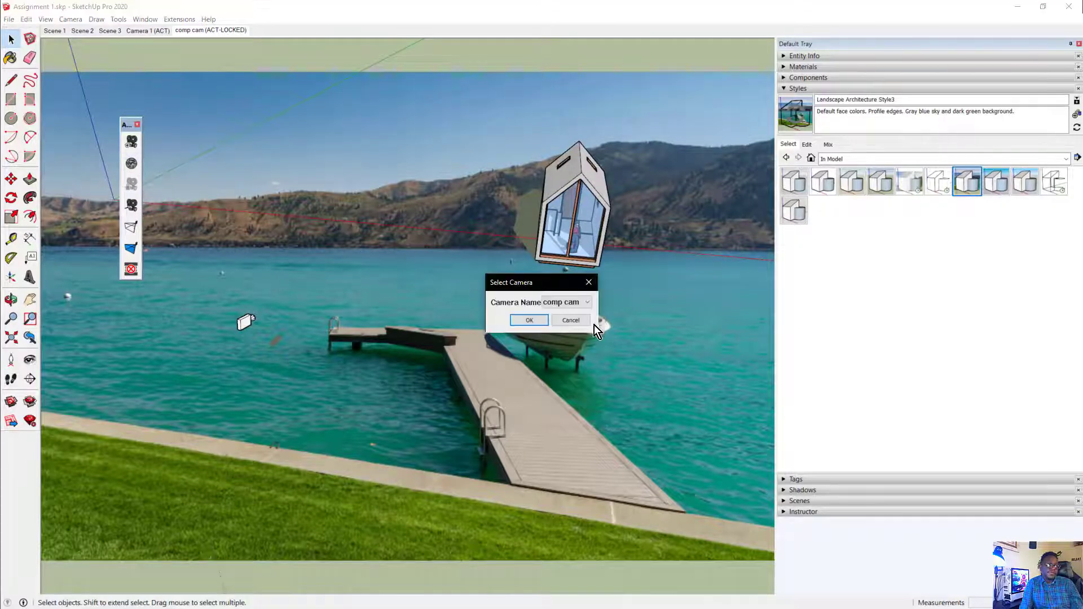
{"action": "left_click", "coordinate": [524, 322]}
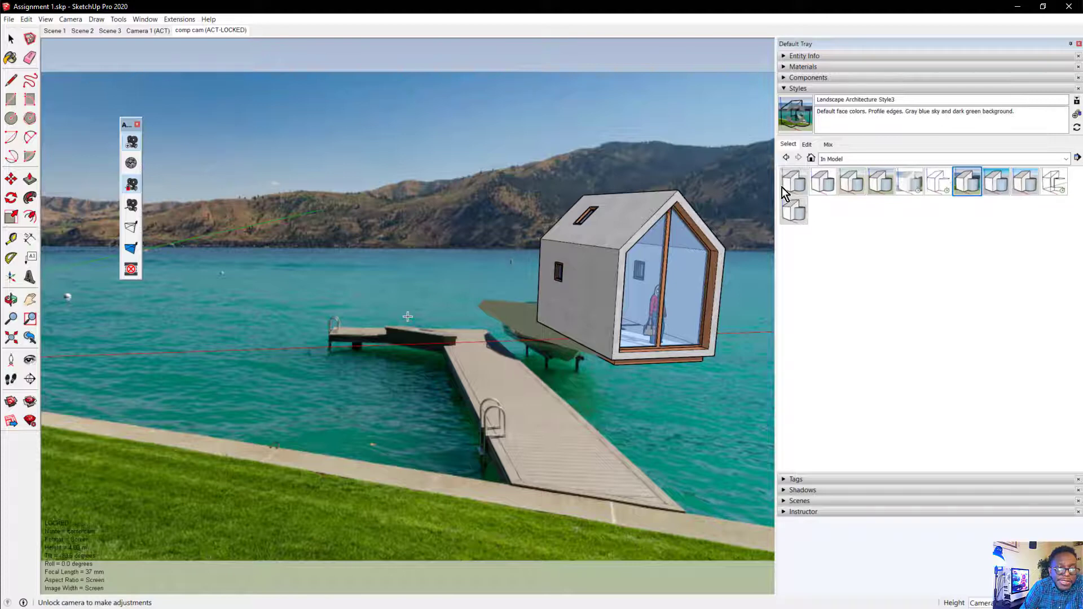
Turn off edges and profiles in the Landscape Architecture Style3 style, and update the style with the changes.
{"action": "left_click", "coordinate": [807, 146]}
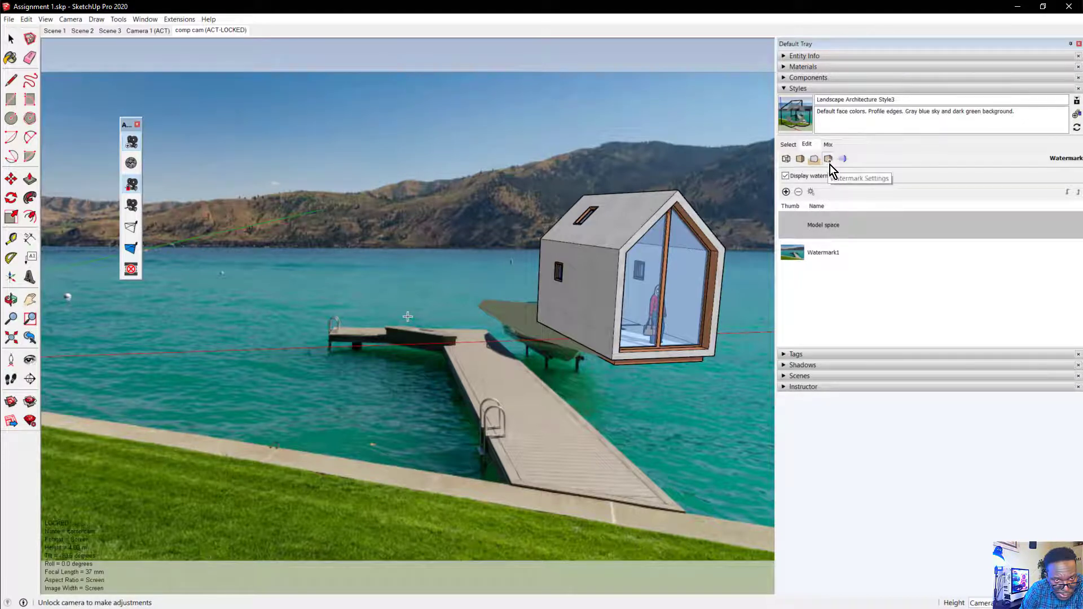
{"action": "left_click", "coordinate": [786, 159]}
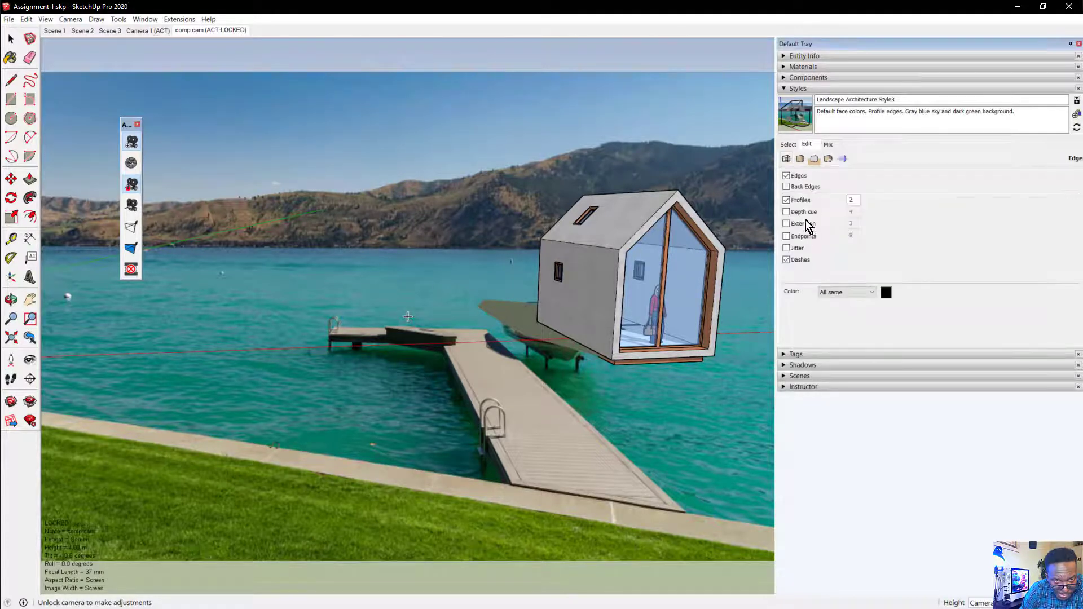
{"action": "left_click", "coordinate": [797, 177]}
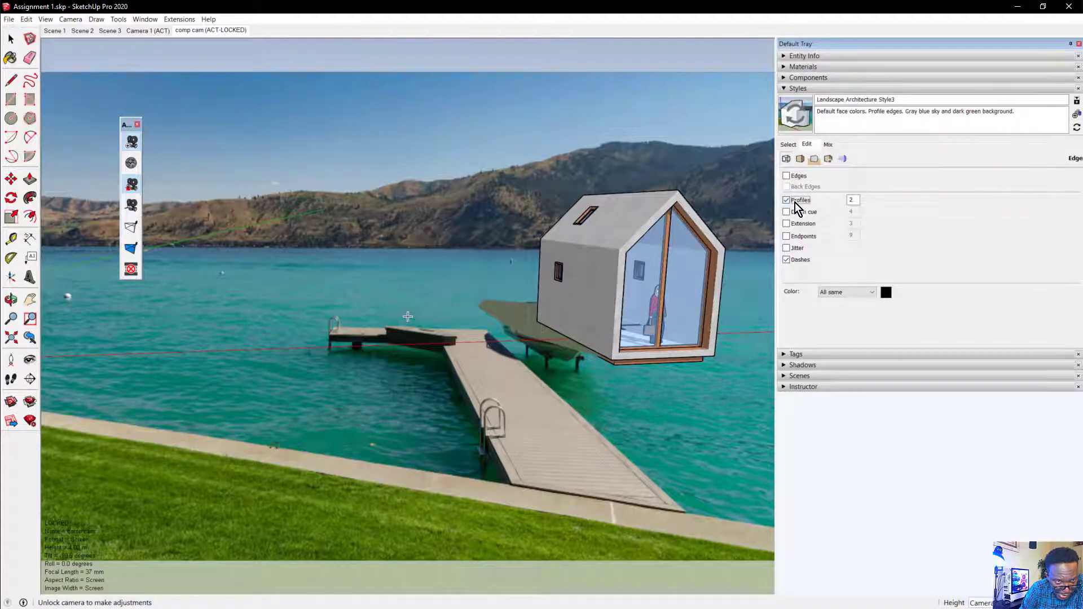
{"action": "left_click", "coordinate": [794, 200]}
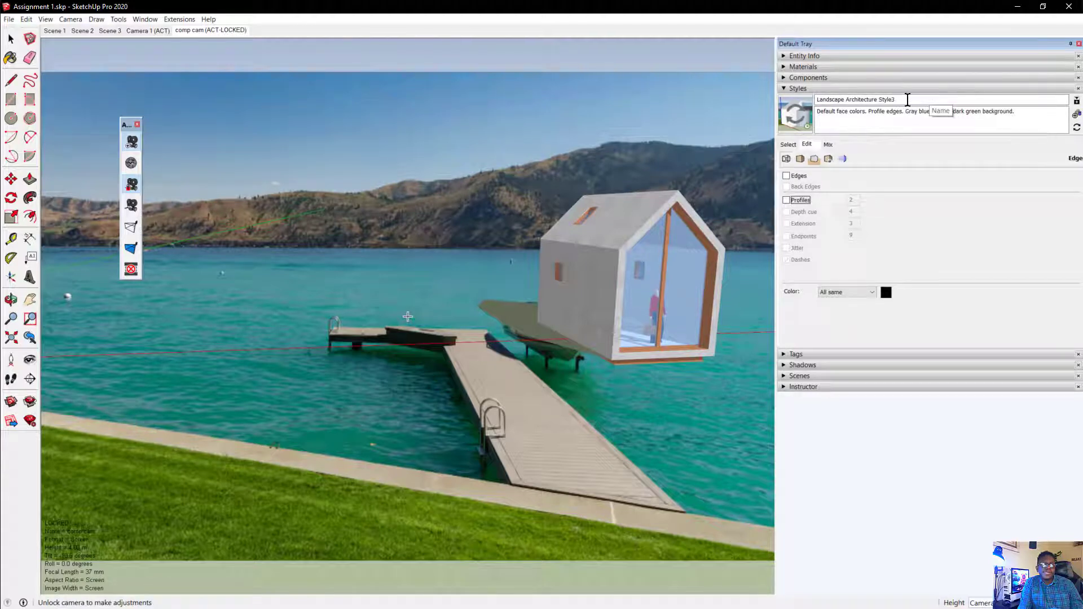
{"action": "left_click", "coordinate": [903, 100]}
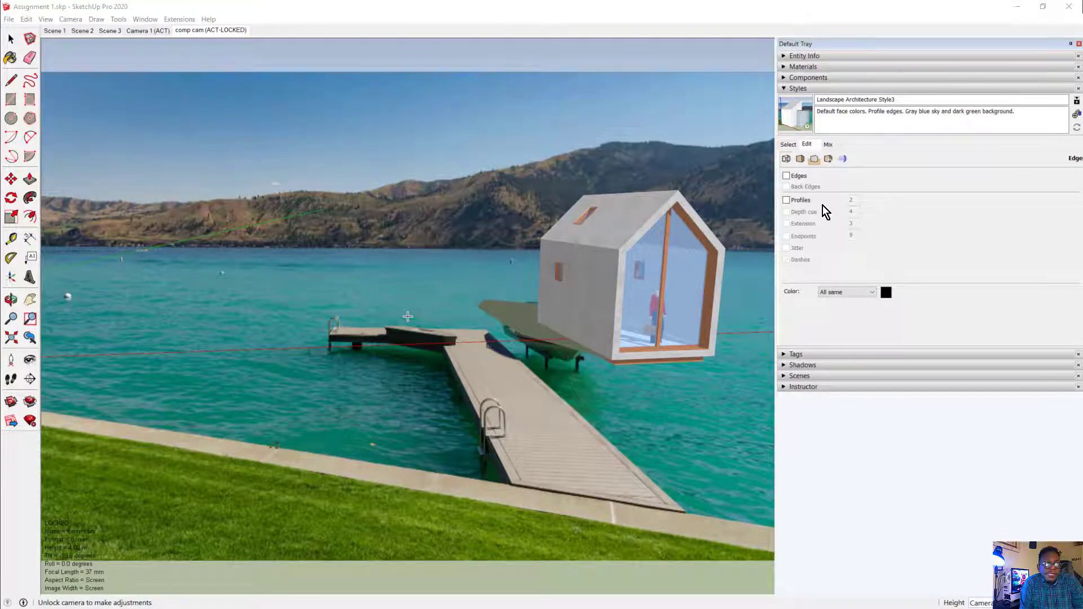
Turn edges back on and update the style, and switch them off again with another style update.
{"action": "left_click", "coordinate": [786, 176]}
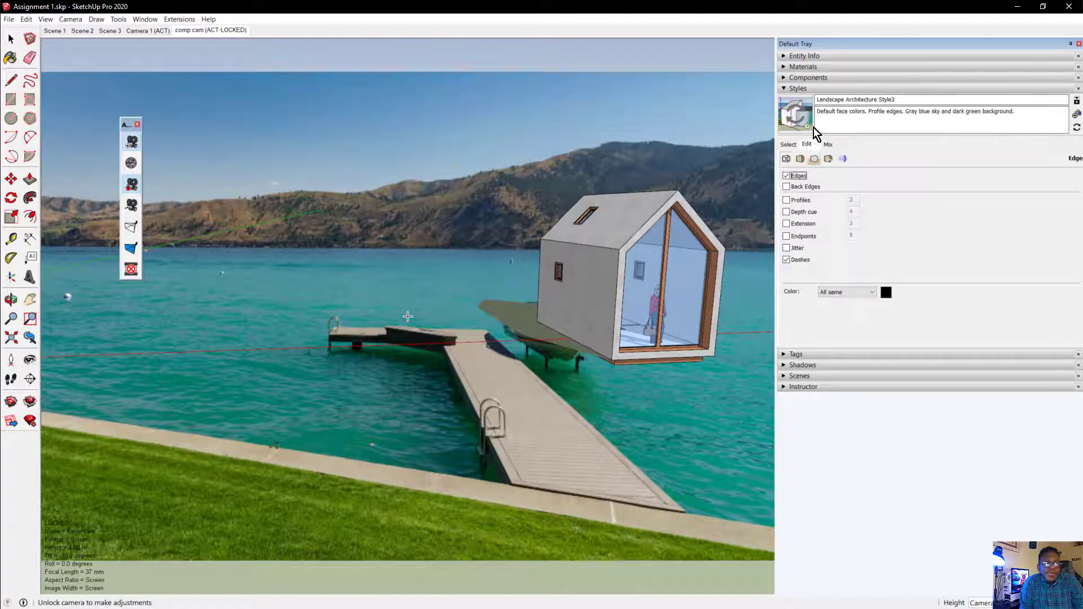
{"action": "left_click", "coordinate": [800, 119]}
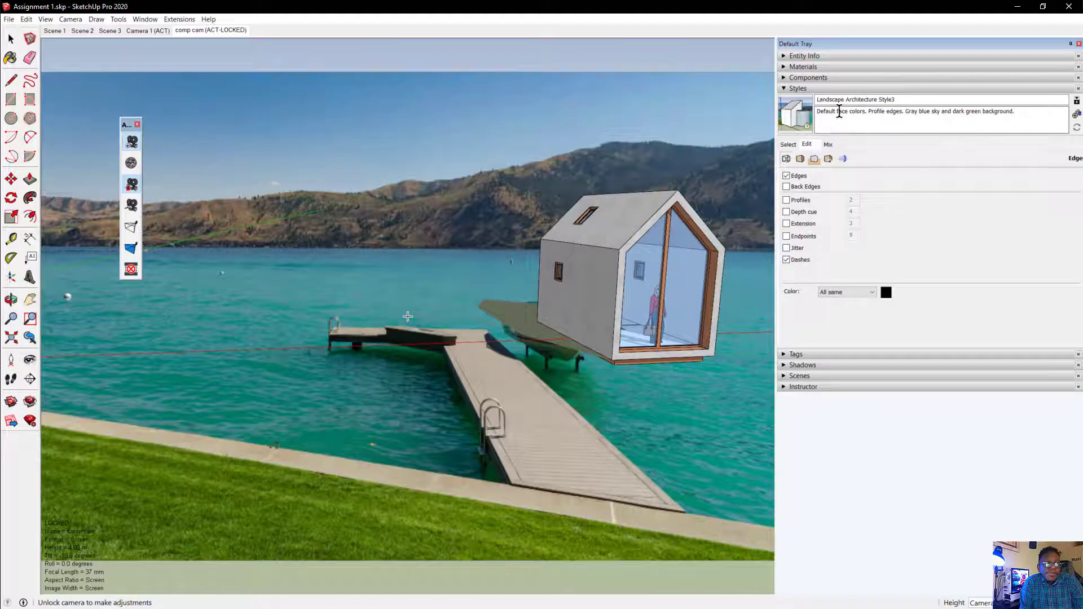
{"action": "left_click", "coordinate": [789, 176]}
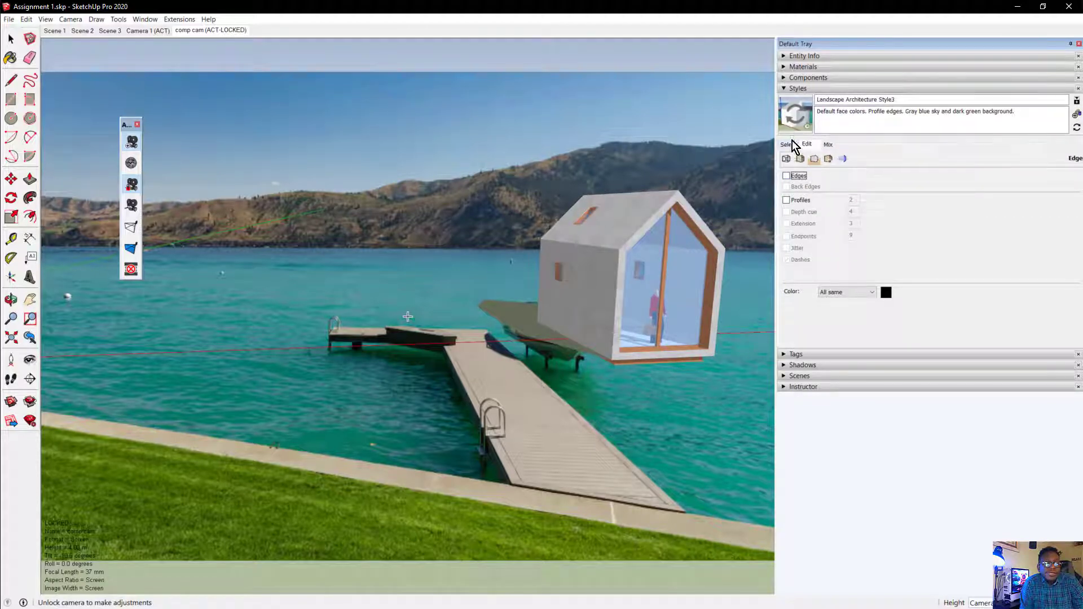
{"action": "left_click", "coordinate": [793, 120]}
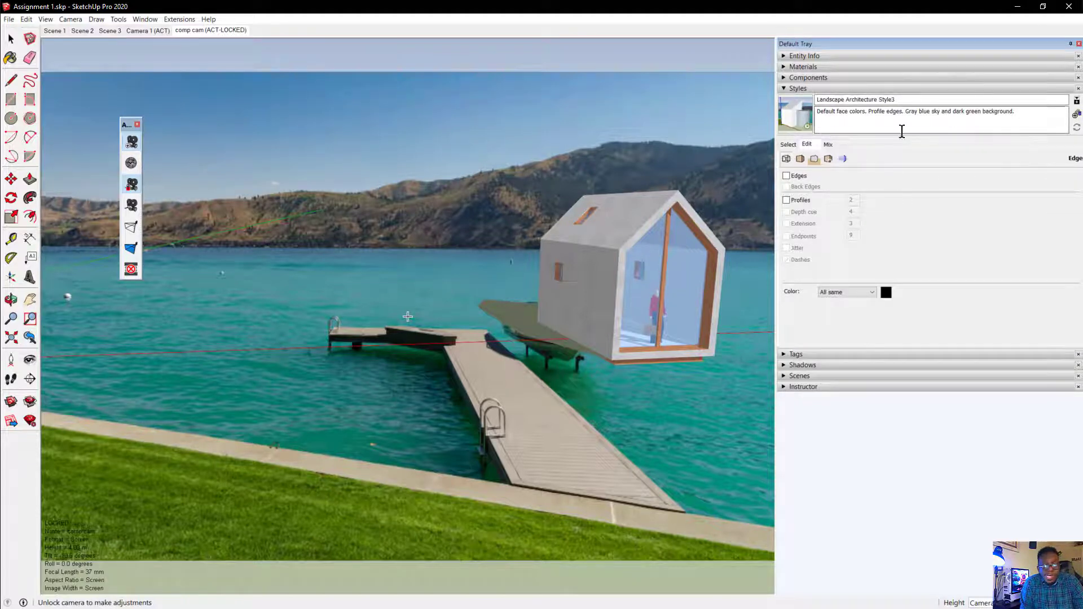
Apply the Wireframe style from the in-model styles, and switch back to Landscape Architecture Style3.
{"action": "left_click", "coordinate": [788, 145]}
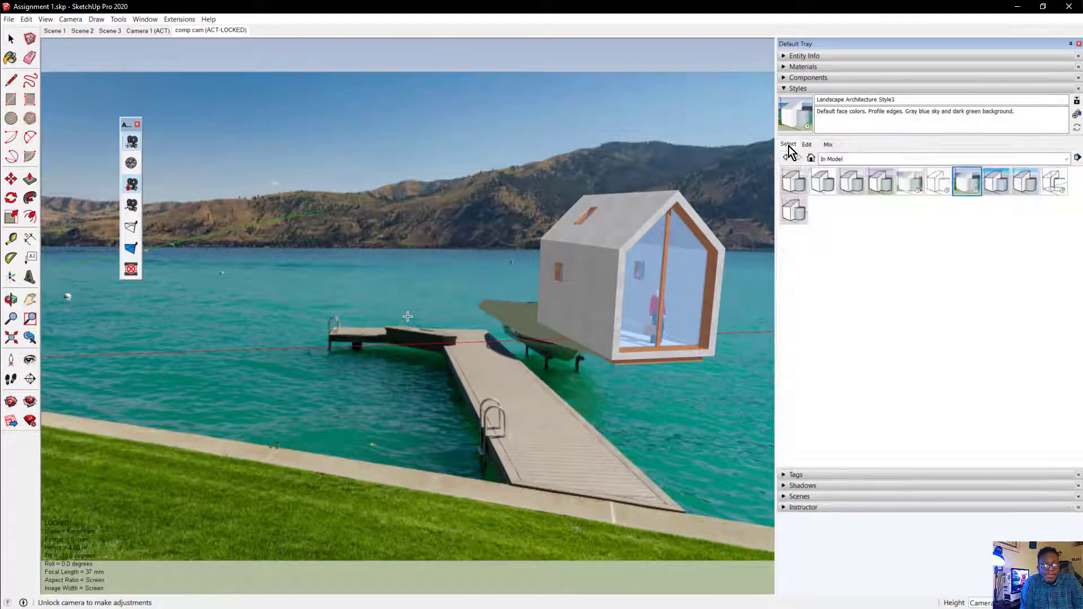
{"action": "left_click", "coordinate": [1053, 182]}
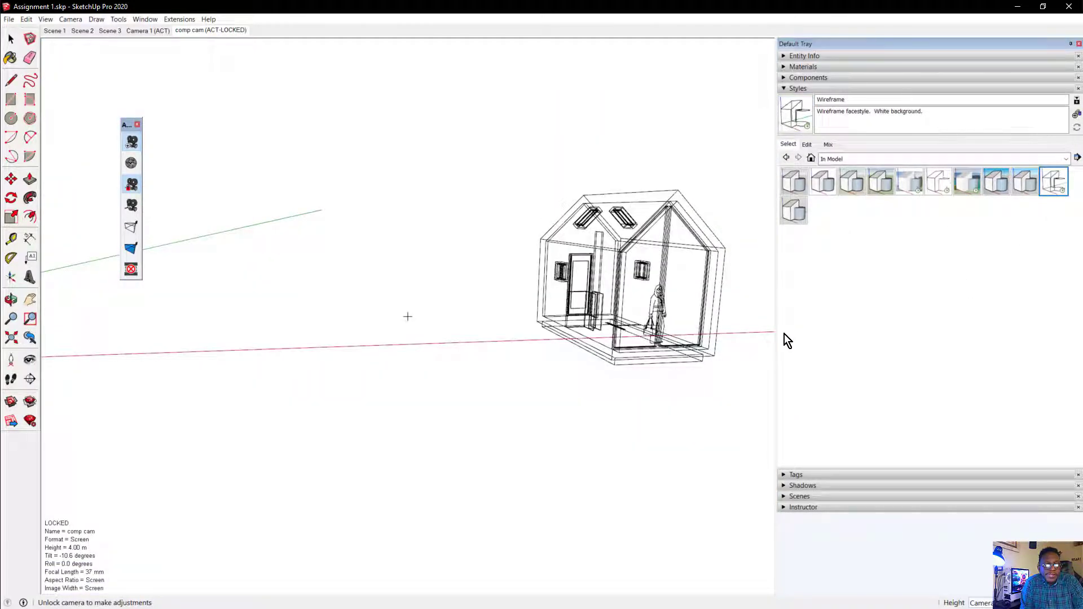
{"action": "left_click", "coordinate": [964, 185]}
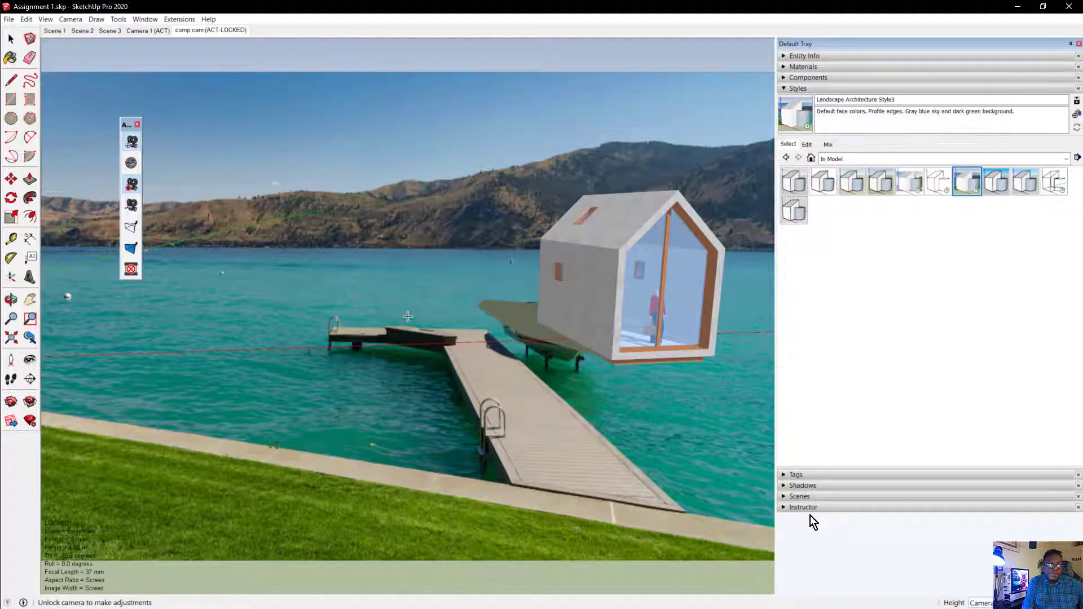
Adjust the house's shadows to 09:55 AM on 10/12, with the dark value set to 49.
{"action": "left_click", "coordinate": [811, 488]}
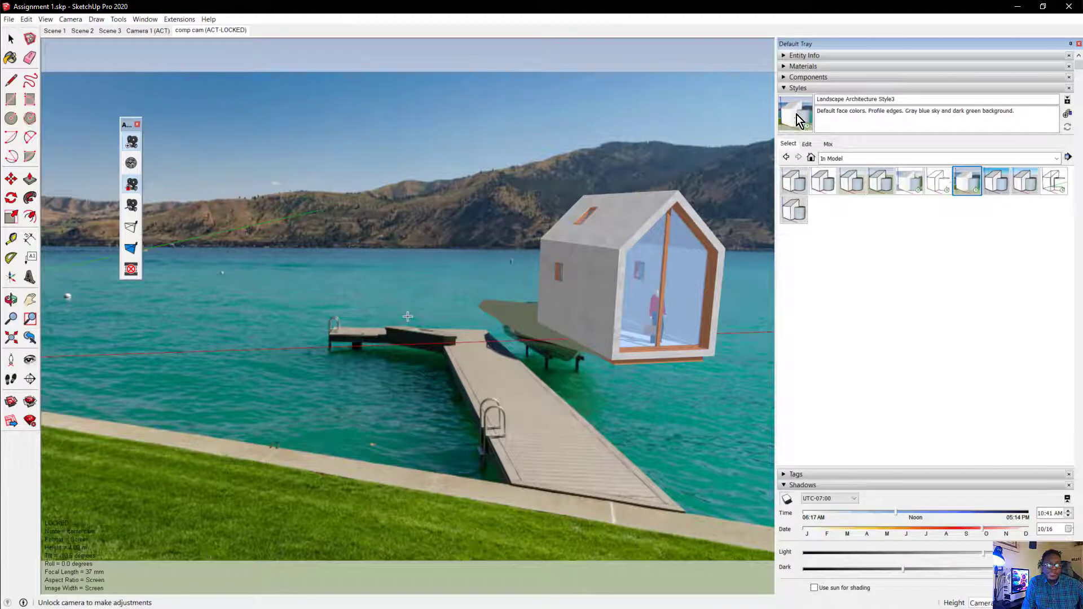
{"action": "left_click", "coordinate": [790, 88]}
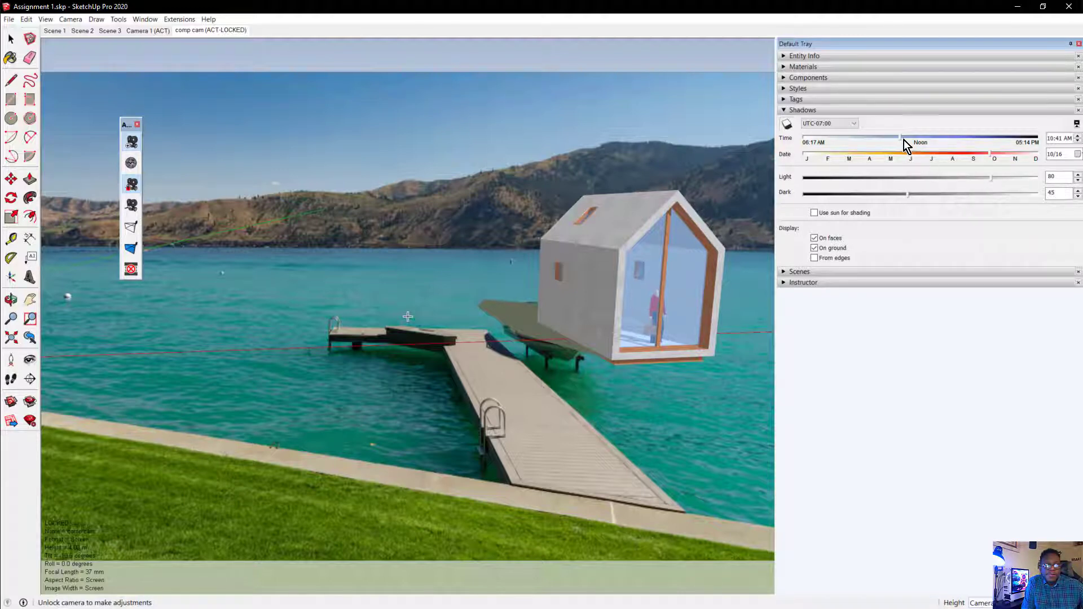
{"action": "left_click_drag", "start_coordinate": [902, 138], "coordinate": [979, 145]}
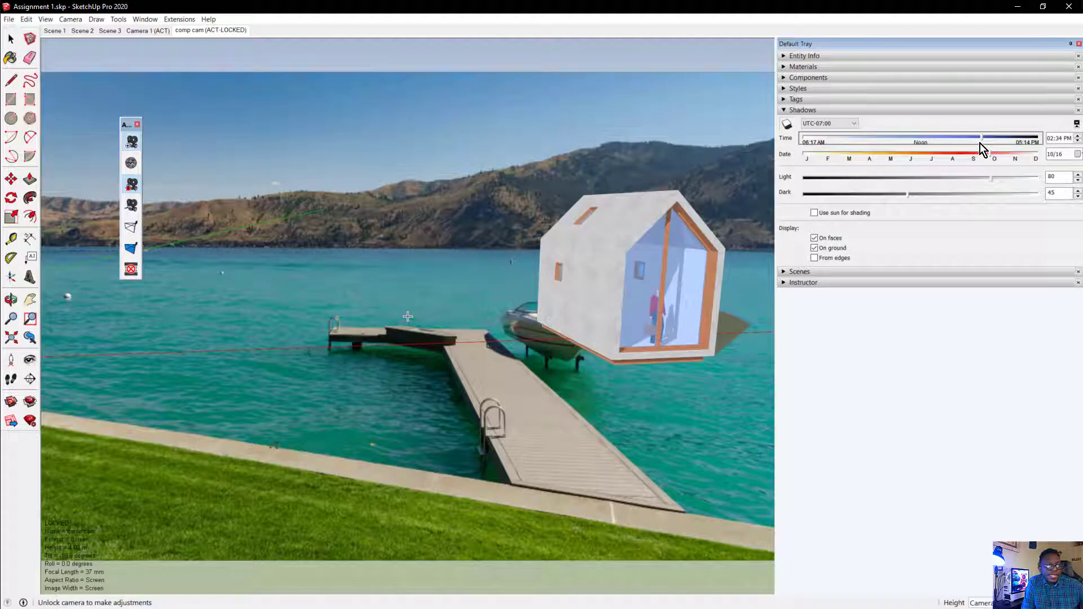
{"action": "left_click_drag", "start_coordinate": [979, 143], "coordinate": [885, 159]}
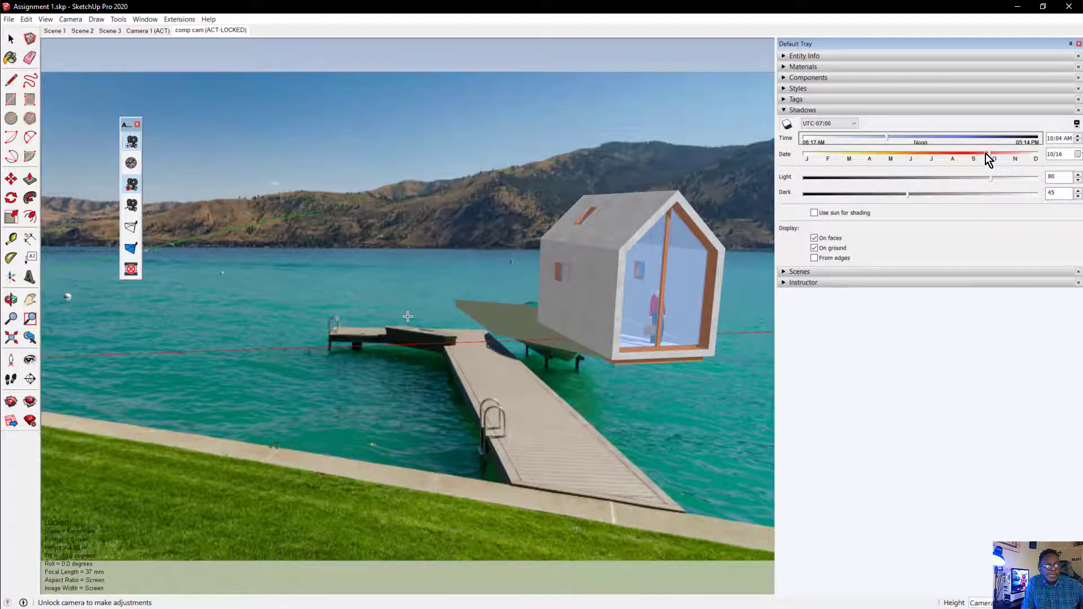
{"action": "left_click_drag", "start_coordinate": [986, 154], "coordinate": [957, 156]}
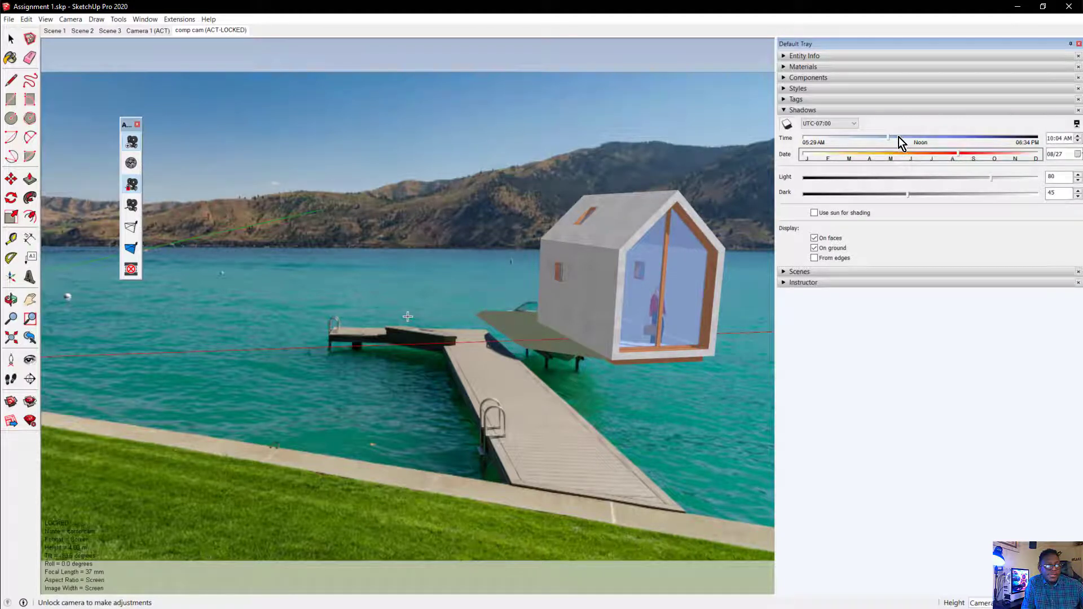
{"action": "mouse_move", "coordinate": [898, 139]}
{"action": "left_mouse_down"}
{"action": "mouse_move", "coordinate": [914, 137]}
{"action": "mouse_move", "coordinate": [861, 141]}
{"action": "mouse_move", "coordinate": [884, 142]}
{"action": "left_mouse_up"}
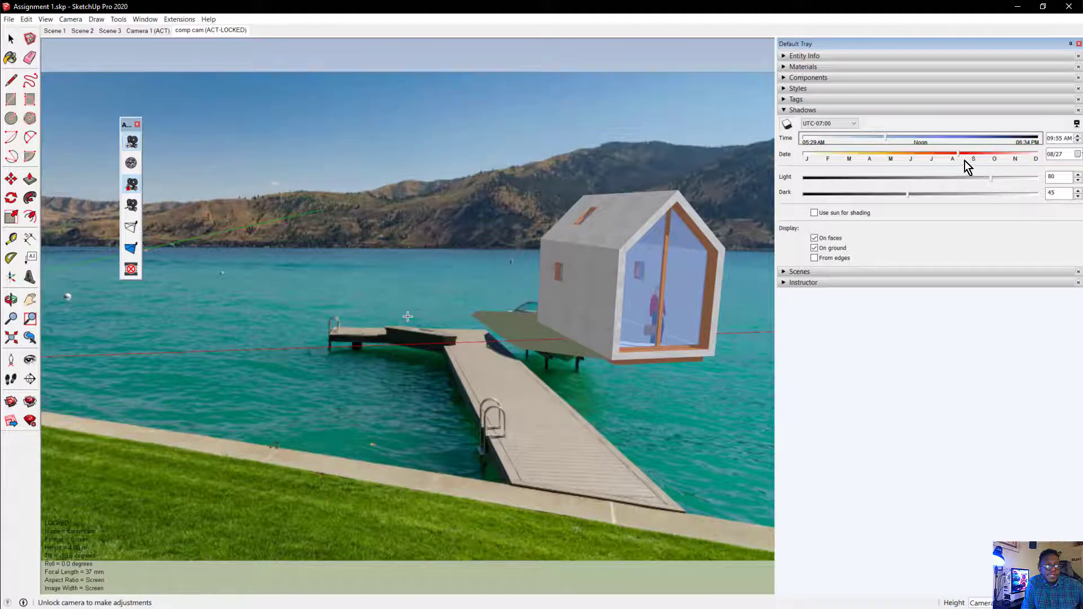
{"action": "mouse_move", "coordinate": [962, 158]}
{"action": "left_mouse_down"}
{"action": "mouse_move", "coordinate": [947, 158]}
{"action": "mouse_move", "coordinate": [987, 155]}
{"action": "left_mouse_up"}
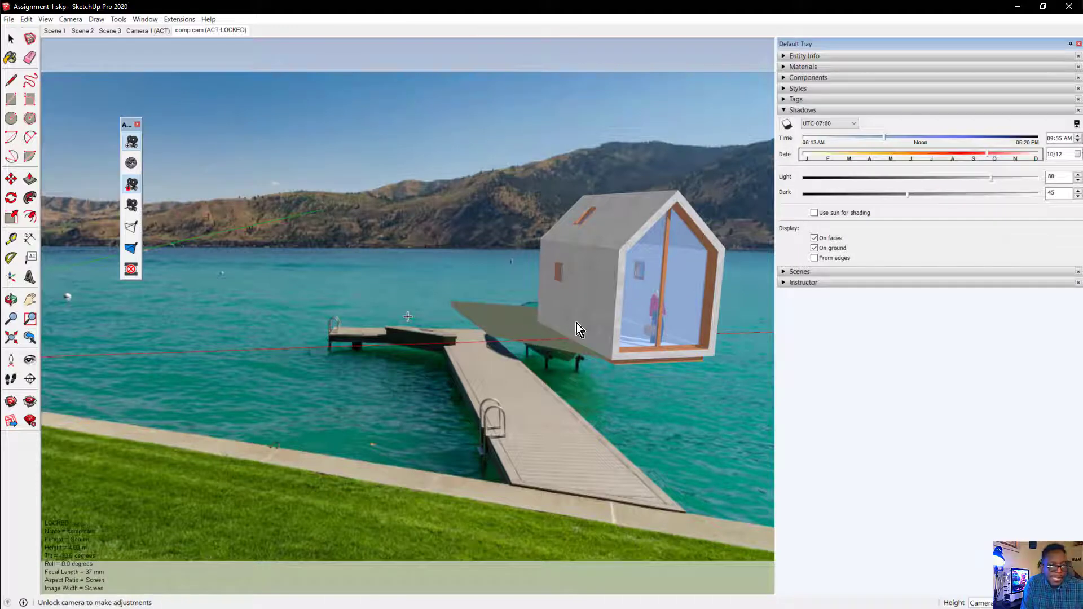
{"action": "mouse_move", "coordinate": [902, 194]}
{"action": "left_mouse_down"}
{"action": "mouse_move", "coordinate": [838, 193]}
{"action": "mouse_move", "coordinate": [984, 185]}
{"action": "mouse_move", "coordinate": [909, 188]}
{"action": "mouse_move", "coordinate": [920, 187]}
{"action": "left_mouse_up"}
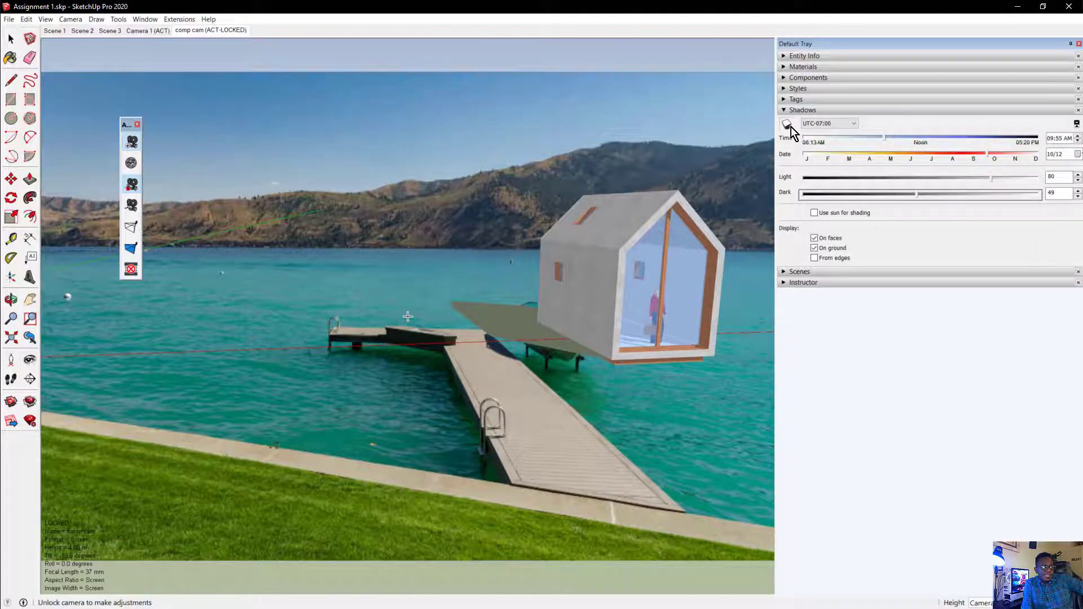
Save the model under the new file name Assignment 1 comp.
{"action": "left_click", "coordinate": [9, 20]}
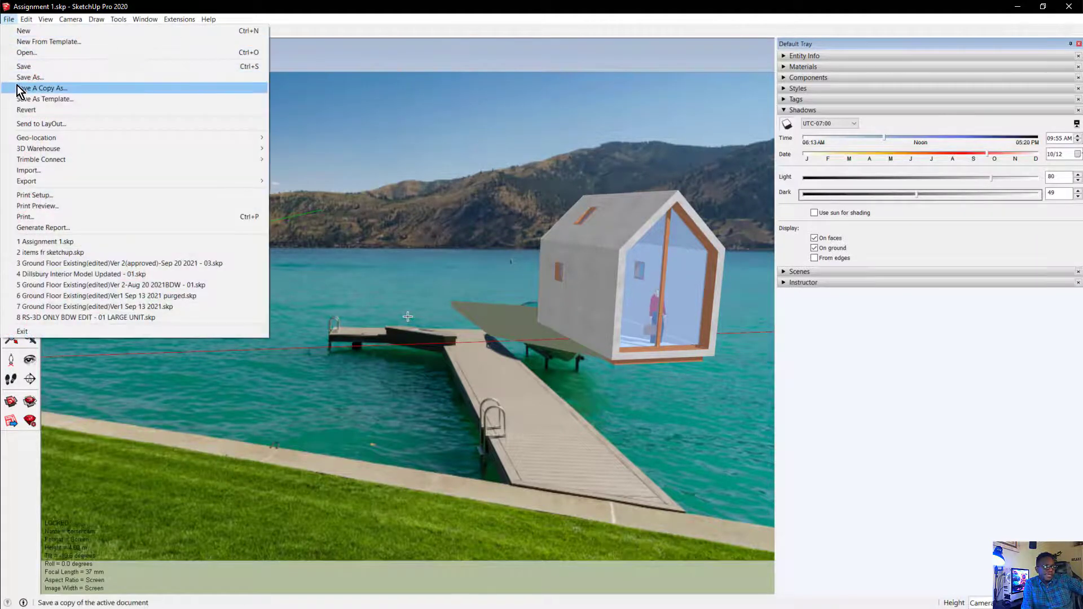
{"action": "left_click", "coordinate": [29, 77]}
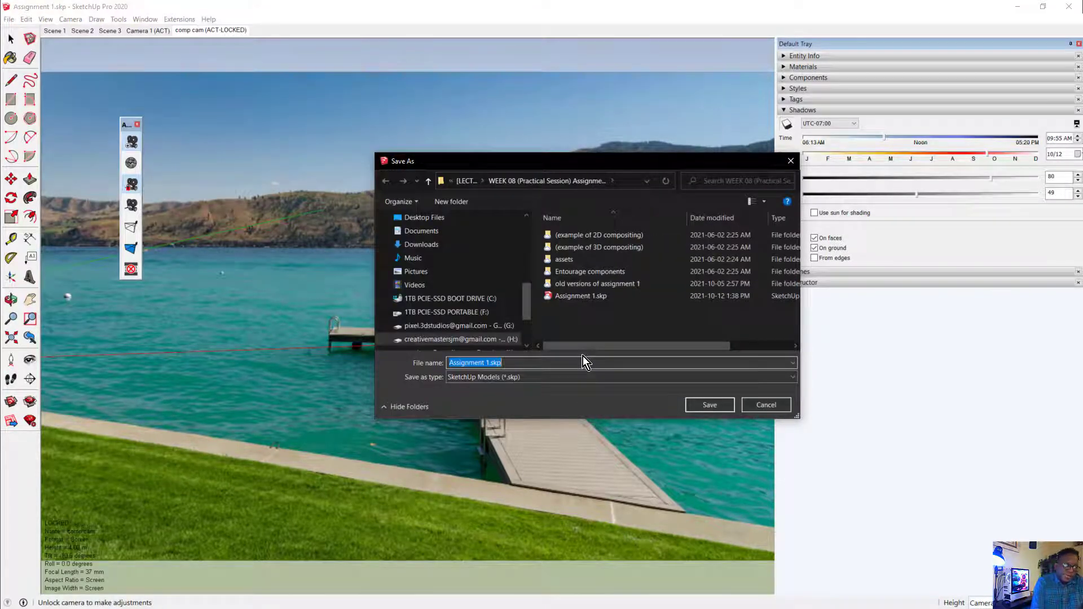
{"action": "key", "text": "Right"}
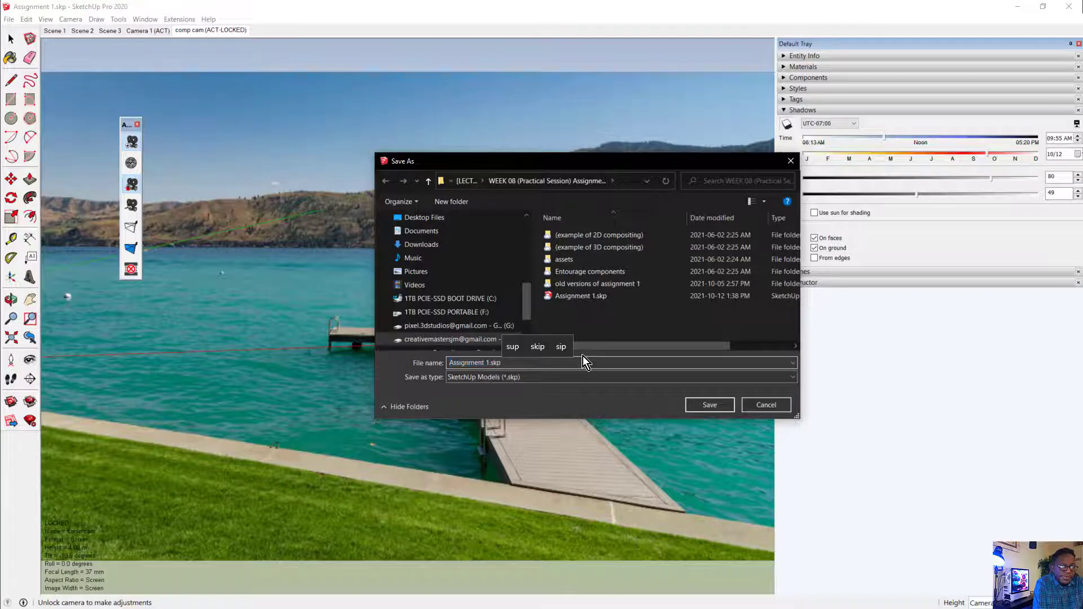
{"action": "key", "text": "BackSpace"}
{"action": "key", "text": "BackSpace"}
{"action": "key", "text": "BackSpace"}
{"action": "key", "text": "BackSpace"}
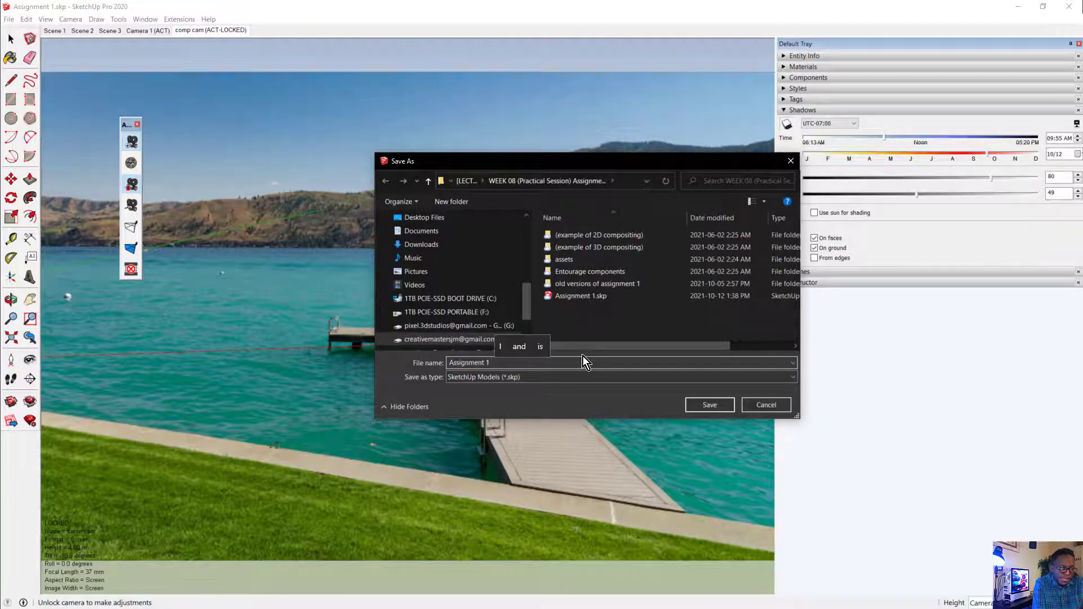
{"action": "type", "text": "comp"}
{"action": "key", "text": "Return"}
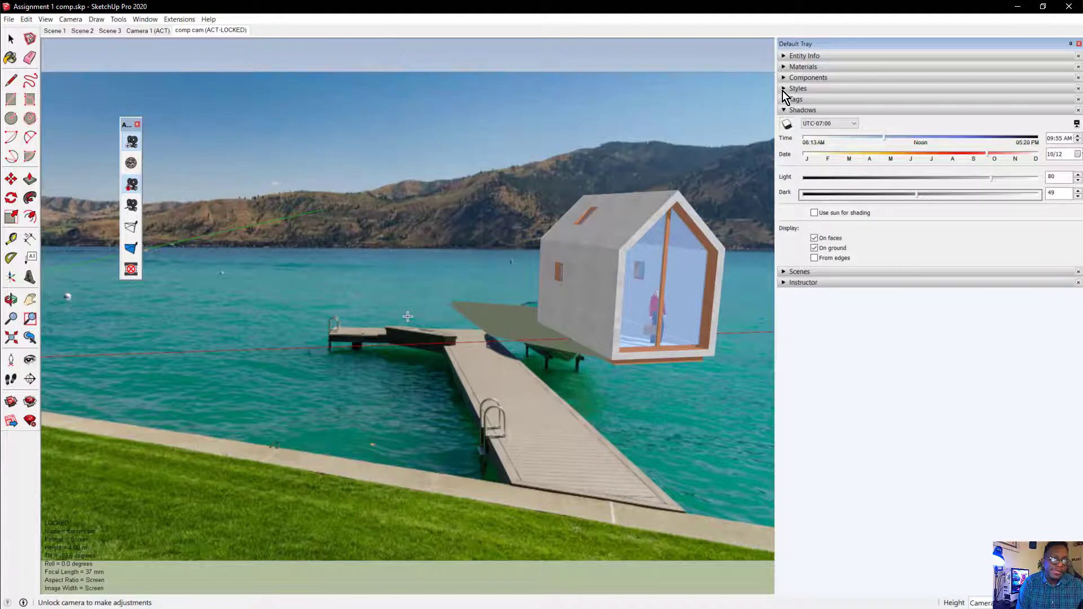
Turn off the house's shadows and set up a 2D graphic export to the 25GB RAM DRIVE (R:).
{"action": "left_click", "coordinate": [789, 128]}
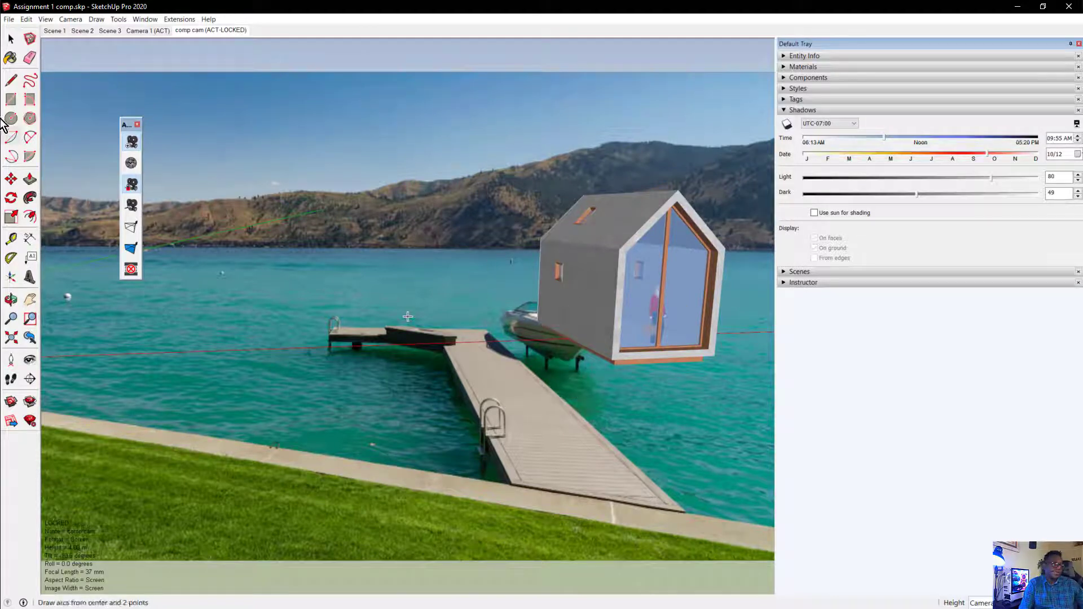
{"action": "left_click", "coordinate": [9, 20]}
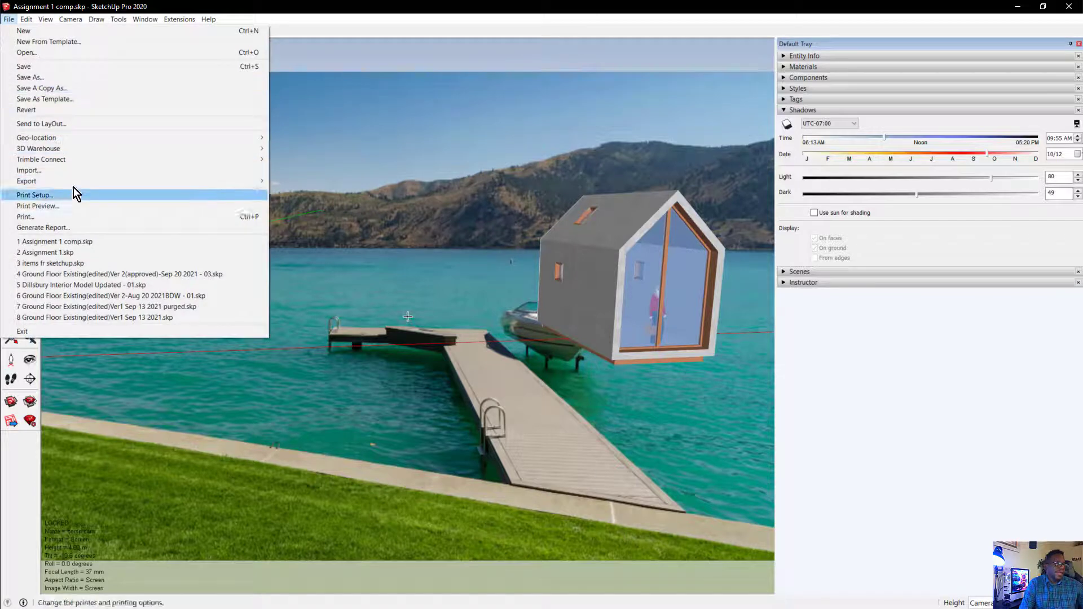
{"action": "mouse_move", "coordinate": [83, 181]}
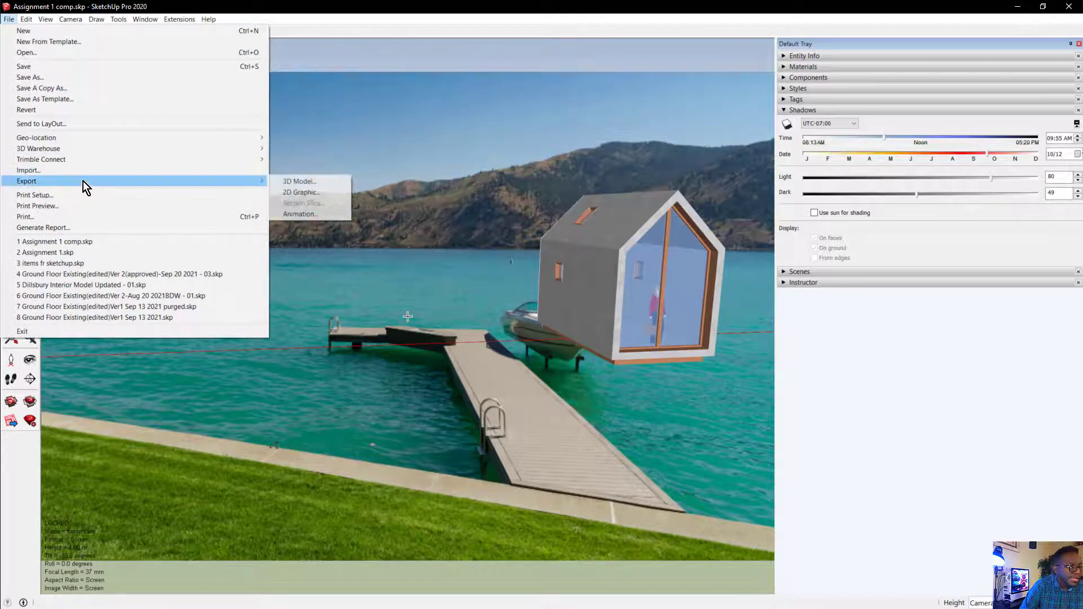
{"action": "left_click", "coordinate": [303, 189]}
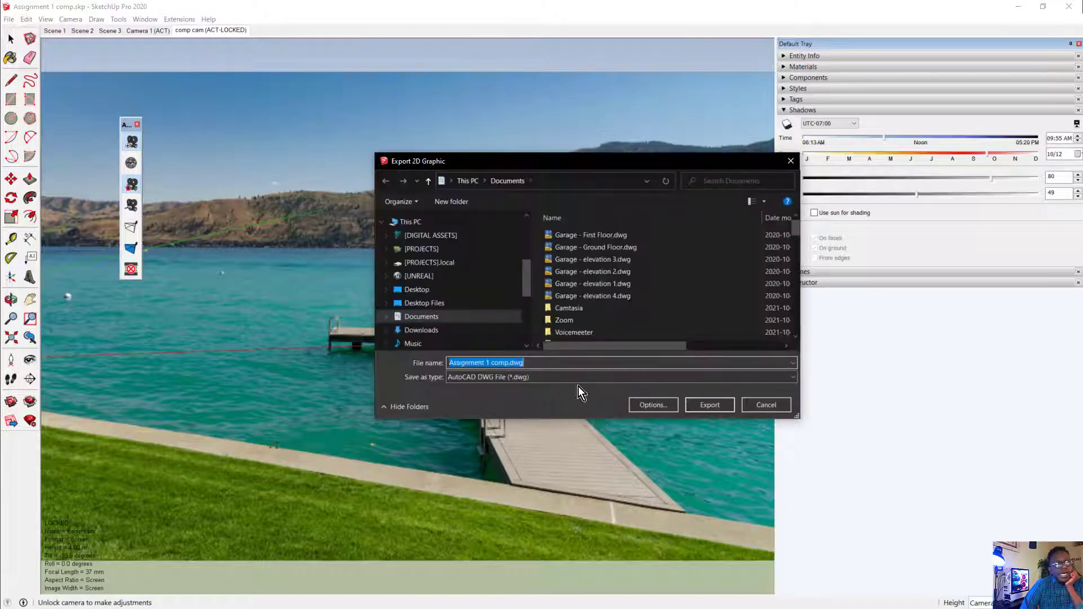
{"action": "left_click_drag", "start_coordinate": [571, 161], "coordinate": [392, 216]}
{"action": "scroll", "coordinate": [268, 316], "scroll_direction": "down", "scroll_amount": 4}
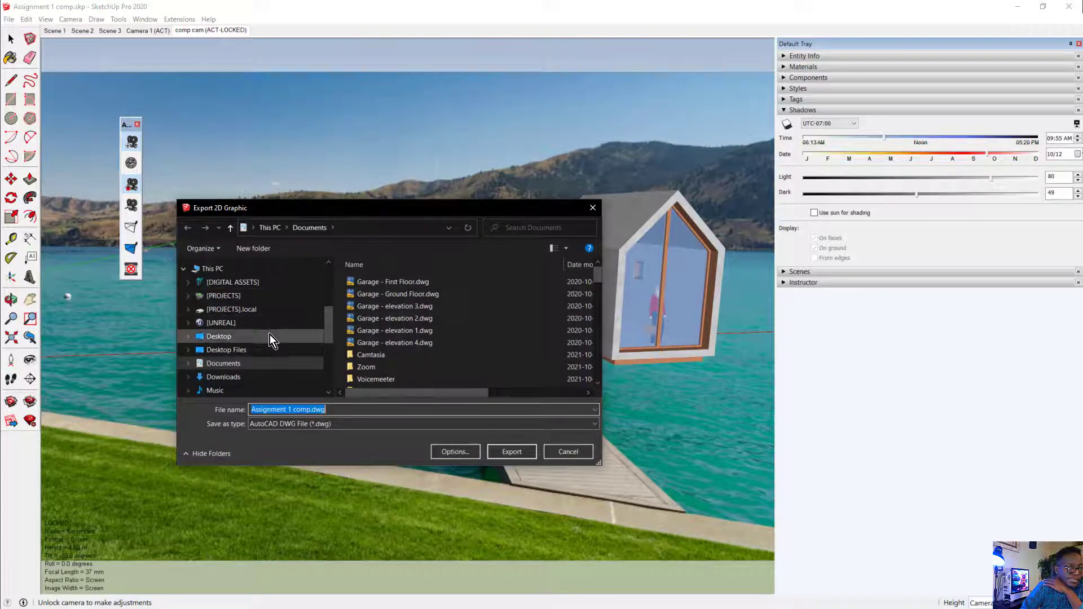
{"action": "scroll", "coordinate": [265, 355], "scroll_direction": "down", "scroll_amount": 1}
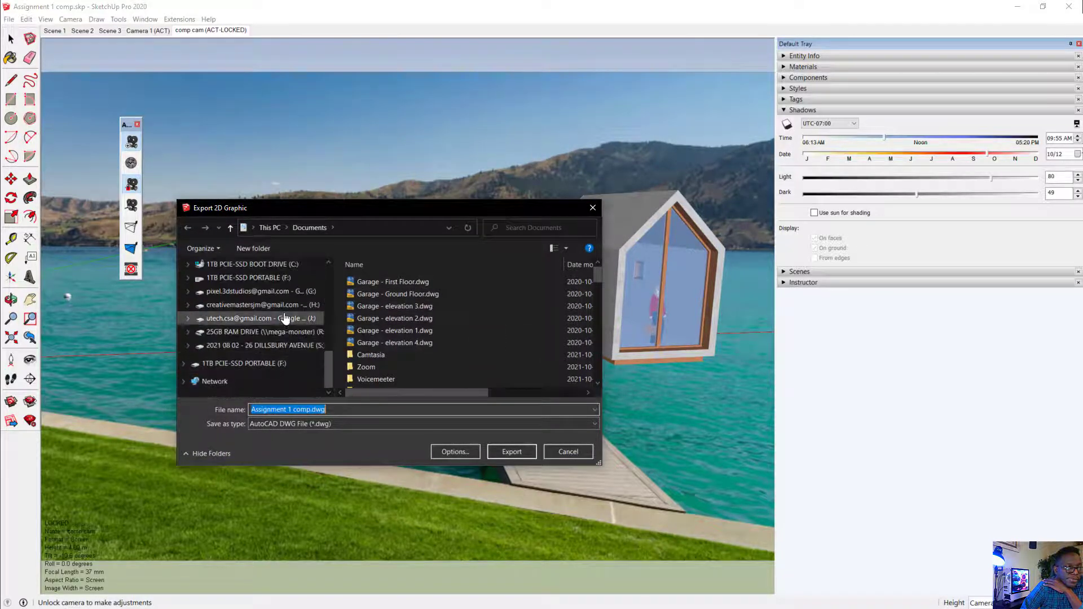
{"action": "left_click", "coordinate": [289, 333]}
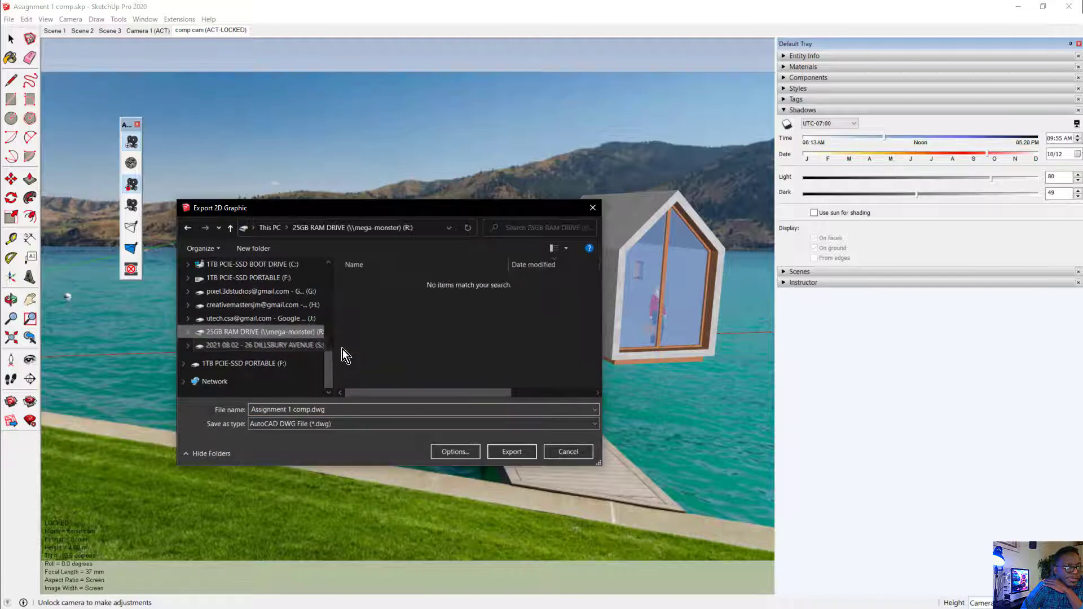
{"action": "left_click", "coordinate": [374, 412]}
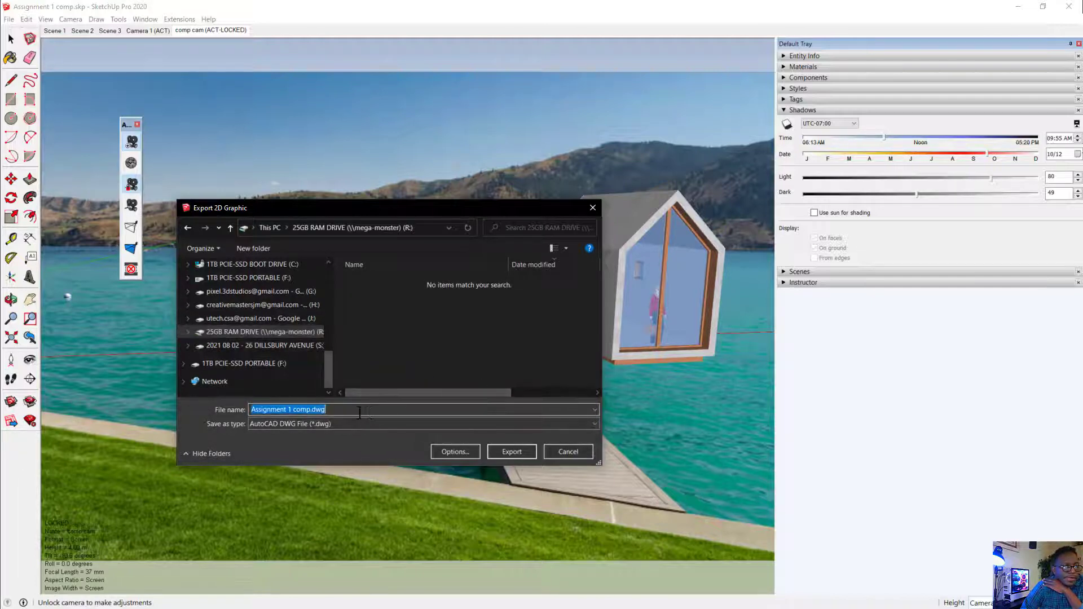
Export the view as Assignment 1 comp.png at 3000 by 2274 pixels with anti-aliasing and a transparent background.
{"action": "left_click", "coordinate": [348, 425]}
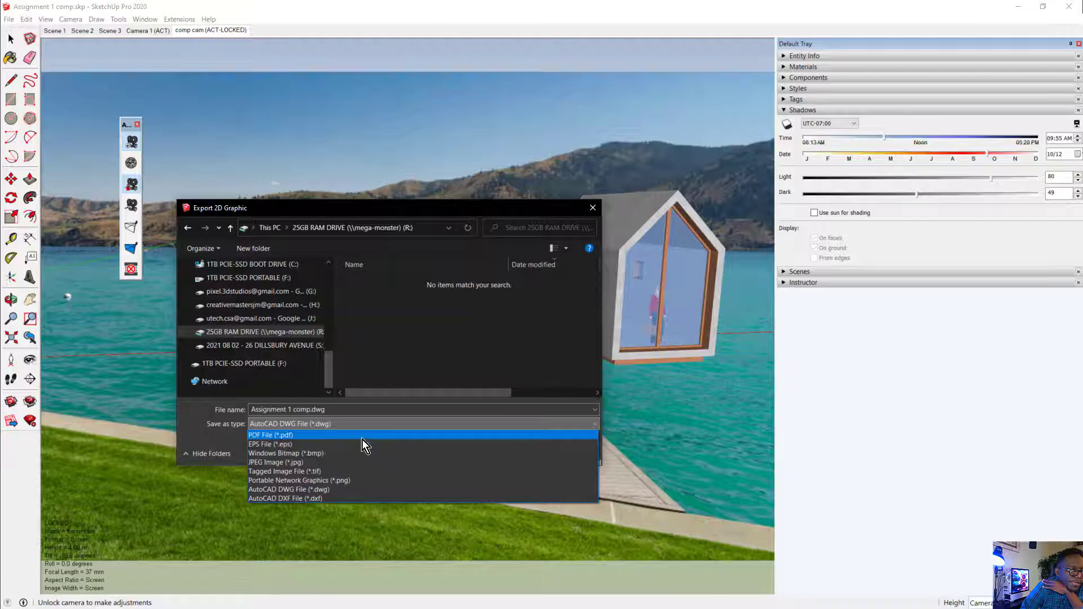
{"action": "left_click", "coordinate": [364, 479]}
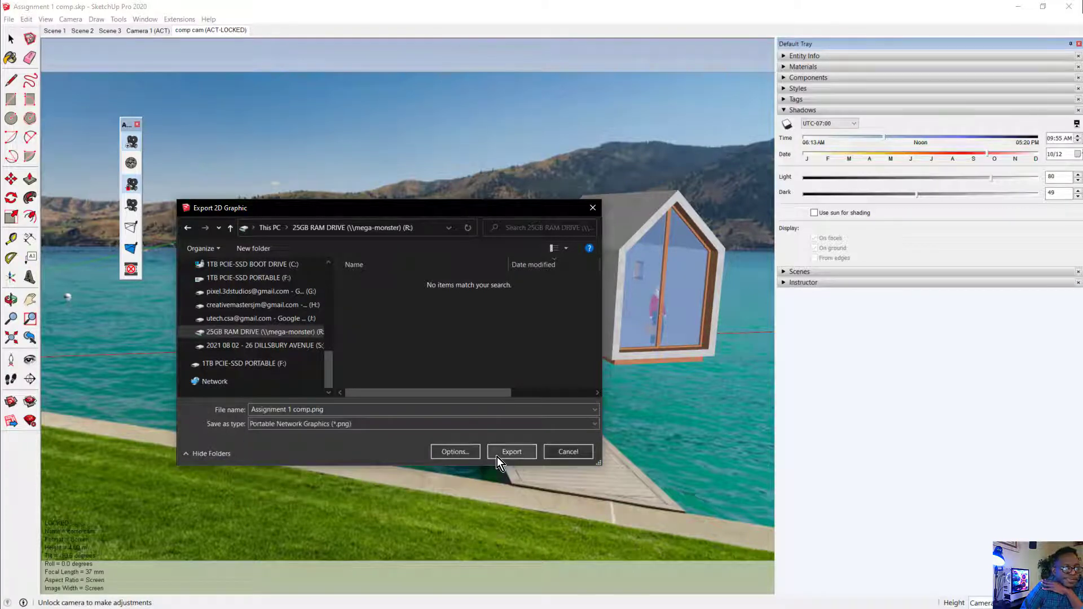
{"action": "left_click", "coordinate": [459, 451]}
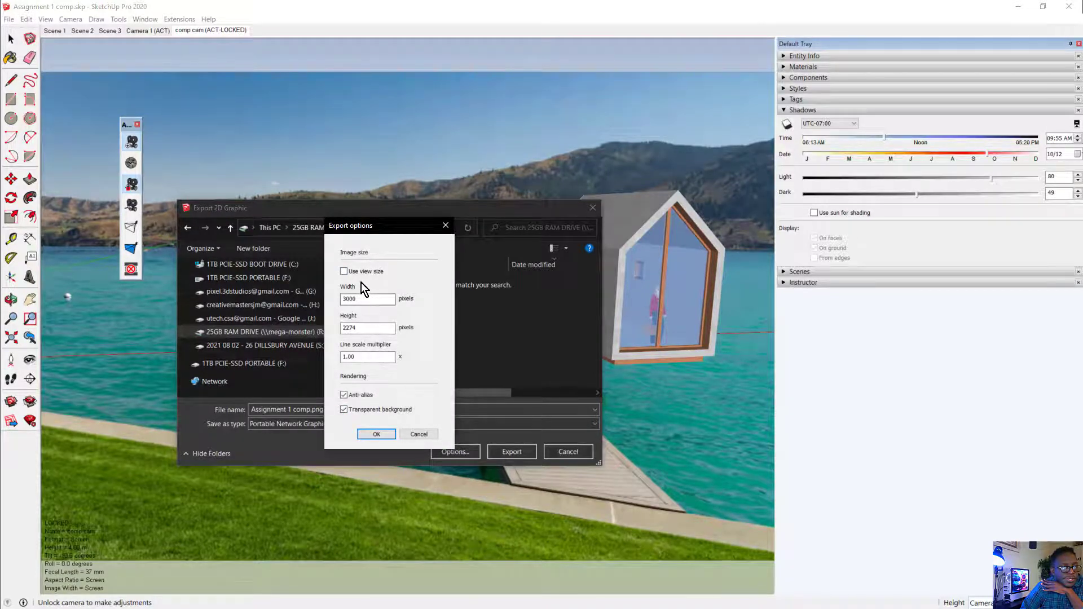
{"action": "left_click", "coordinate": [375, 434]}
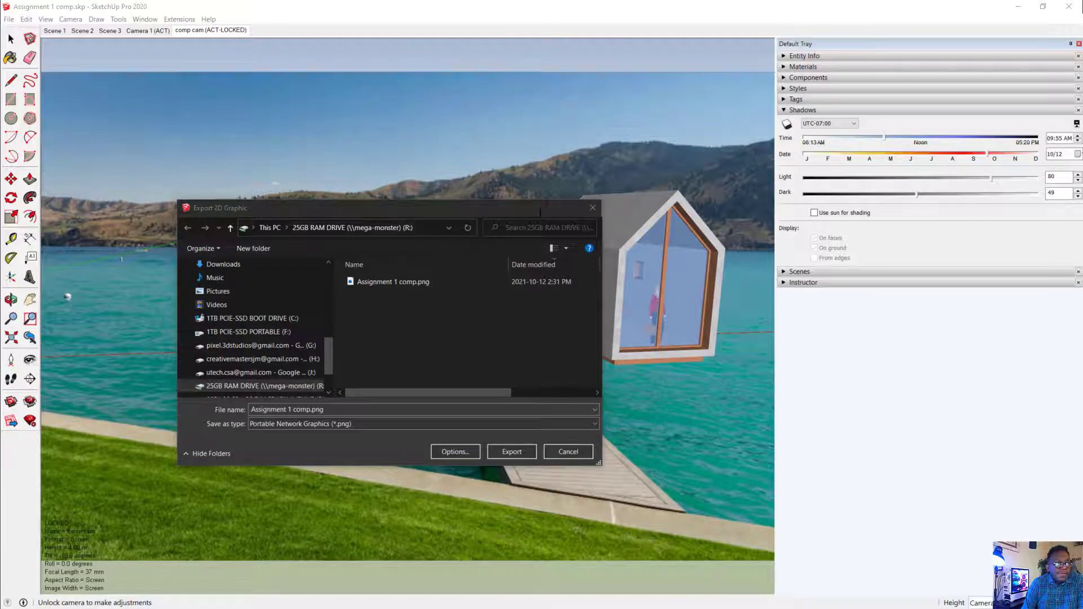
{"action": "left_click", "coordinate": [553, 452]}
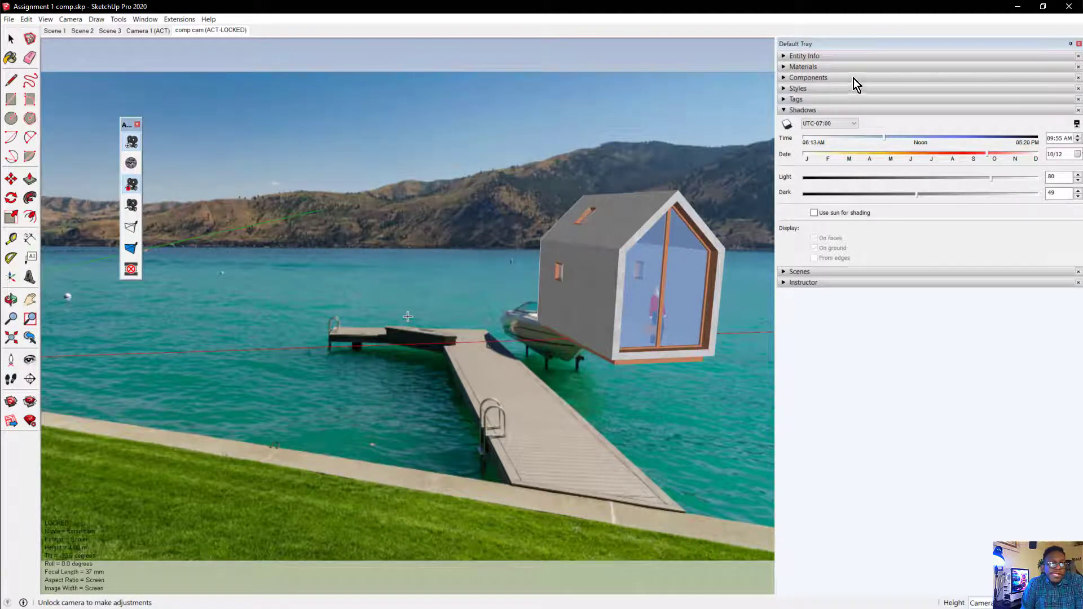
Remove the dock photo watermark from Landscape Architecture Style3.
{"action": "left_click", "coordinate": [806, 89]}
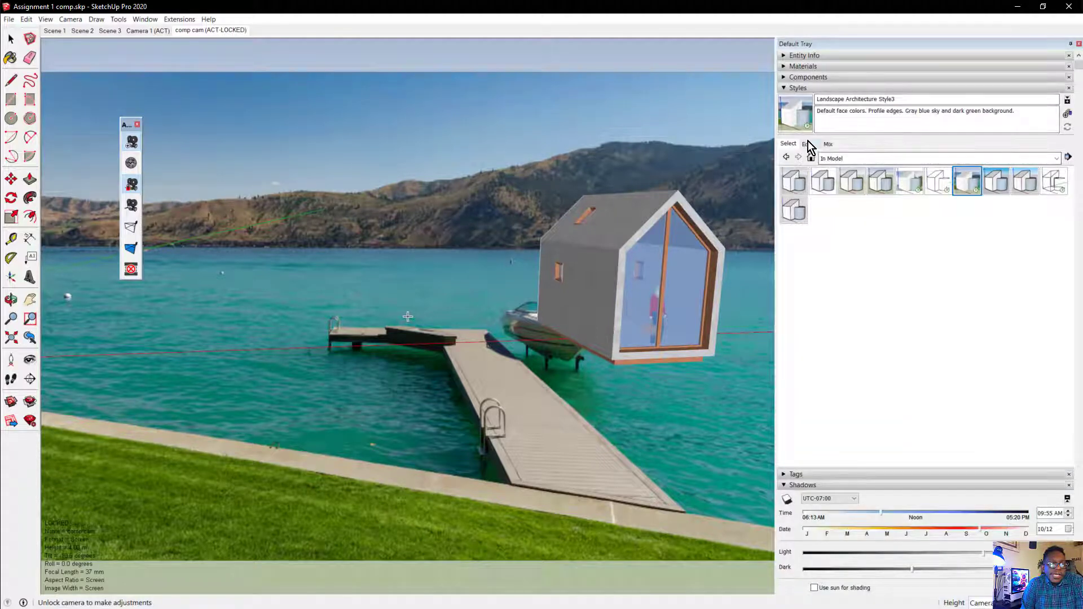
{"action": "left_click", "coordinate": [808, 145]}
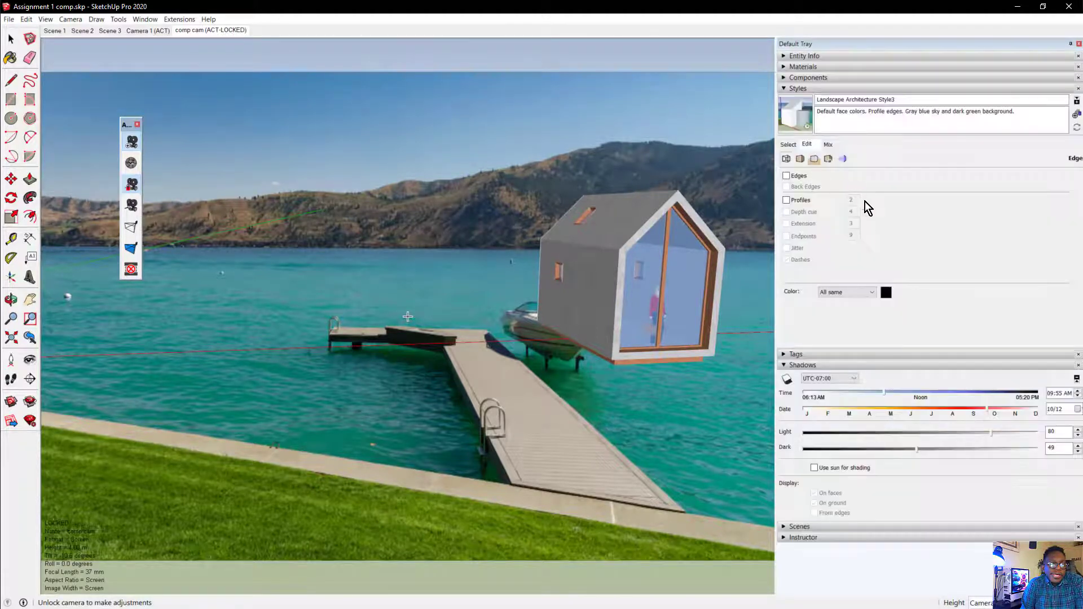
{"action": "left_click", "coordinate": [824, 161]}
{"action": "left_click", "coordinate": [843, 160]}
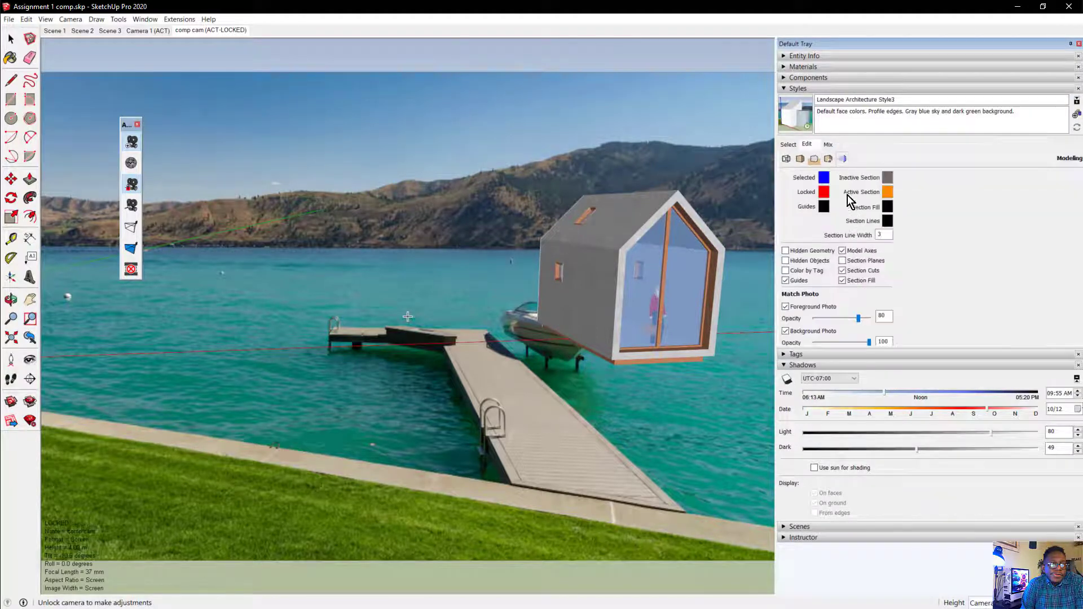
{"action": "left_click", "coordinate": [832, 156]}
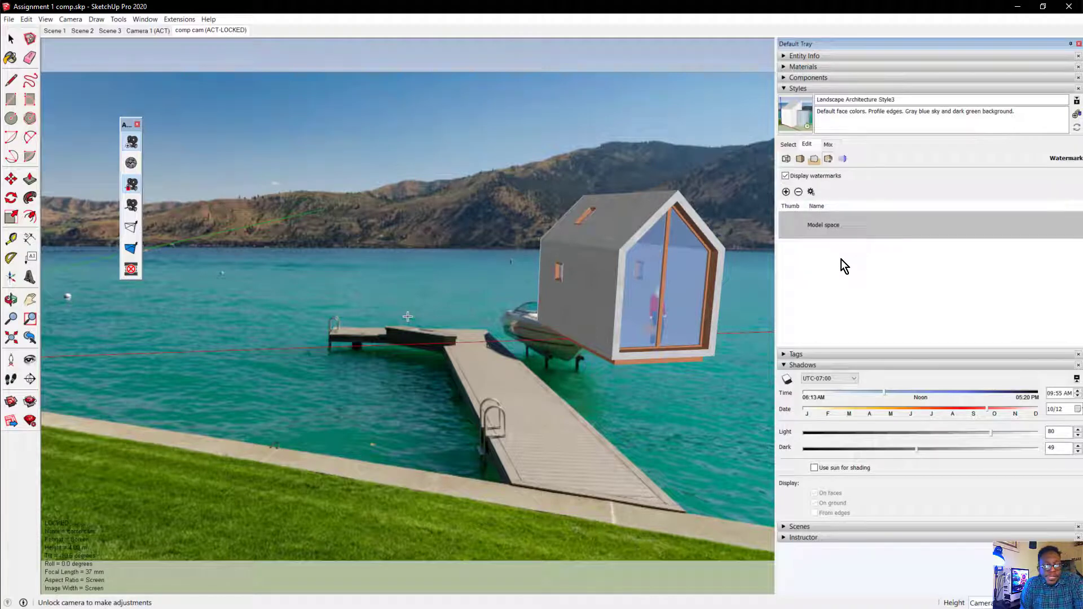
{"action": "left_click", "coordinate": [838, 252]}
{"action": "left_click", "coordinate": [798, 192]}
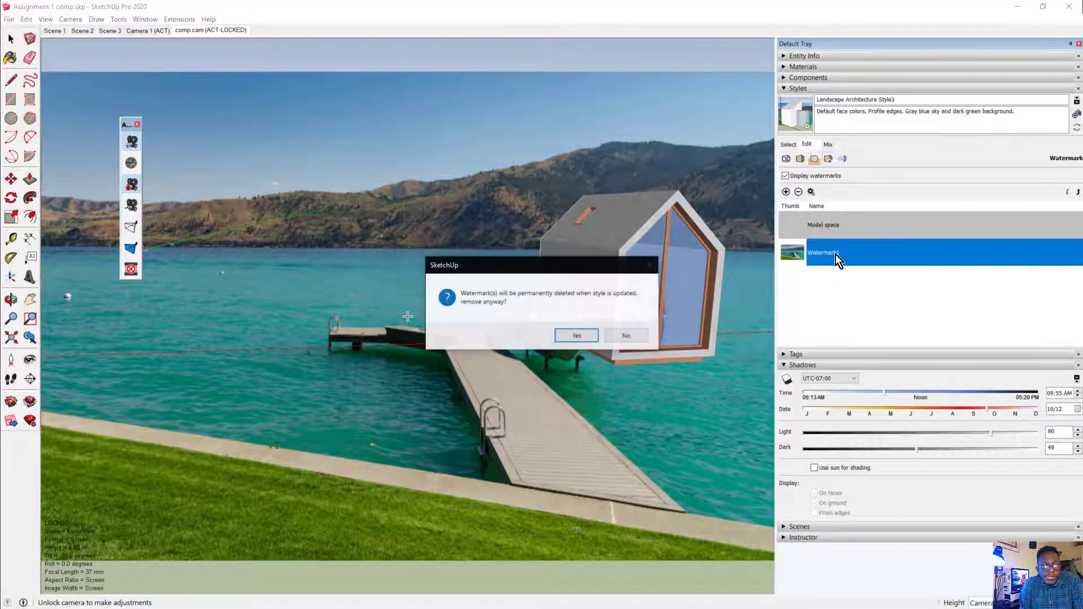
{"action": "left_click", "coordinate": [569, 336]}
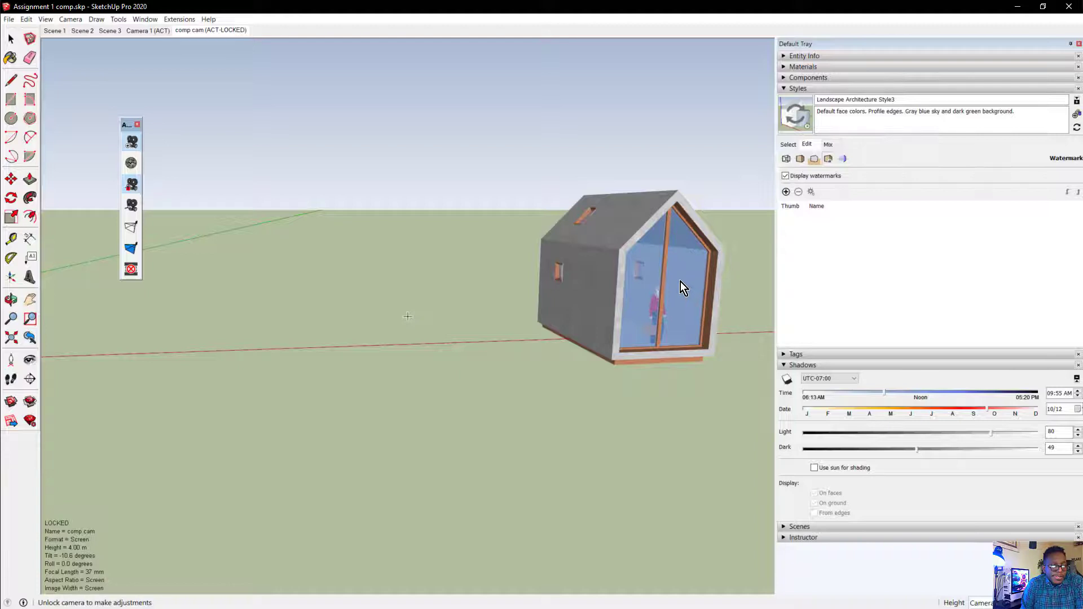
Turn off the sky in the style's background settings.
{"action": "left_click", "coordinate": [813, 164]}
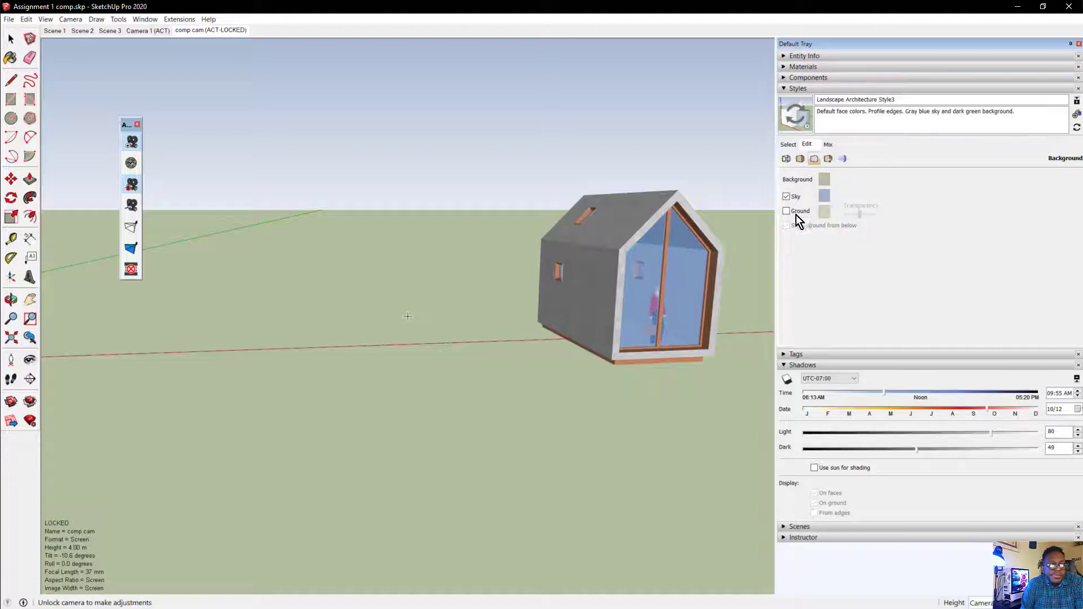
{"action": "left_click", "coordinate": [786, 197]}
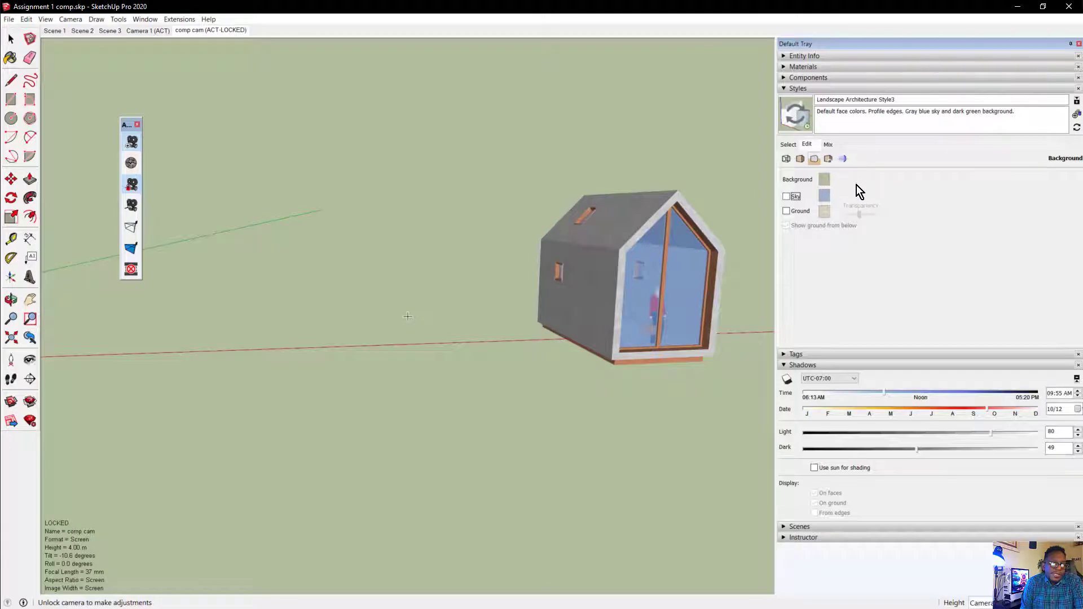
{"action": "left_click", "coordinate": [825, 180]}
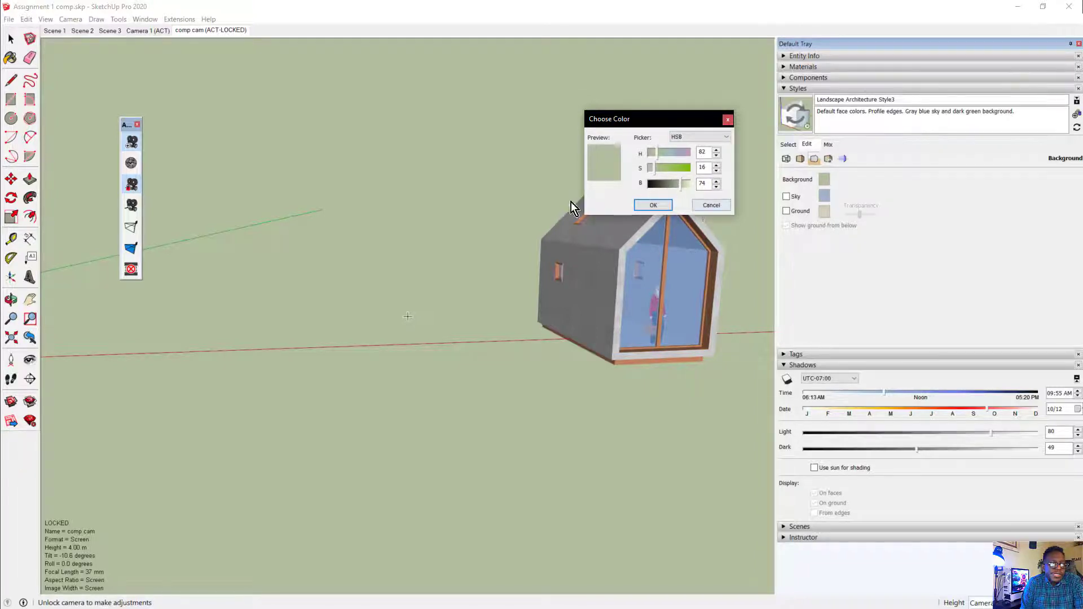
{"action": "left_click", "coordinate": [715, 205]}
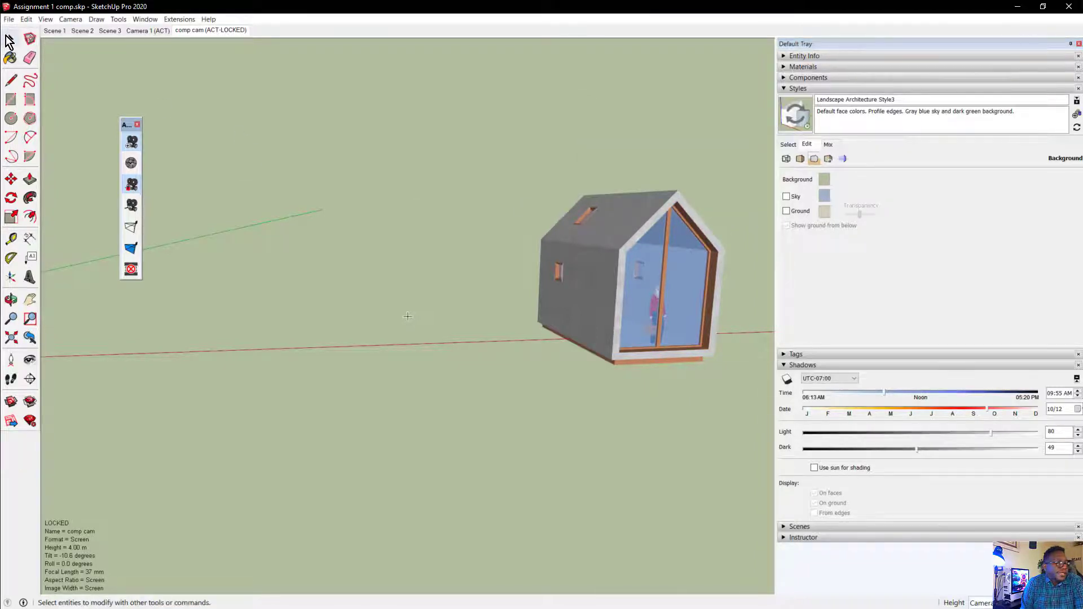
Export the view as a 2D PNG at 3000 by 2274 pixels with a transparent background, replacing Assignment 1 comp.png.
{"action": "left_click", "coordinate": [9, 19]}
{"action": "mouse_move", "coordinate": [73, 180]}
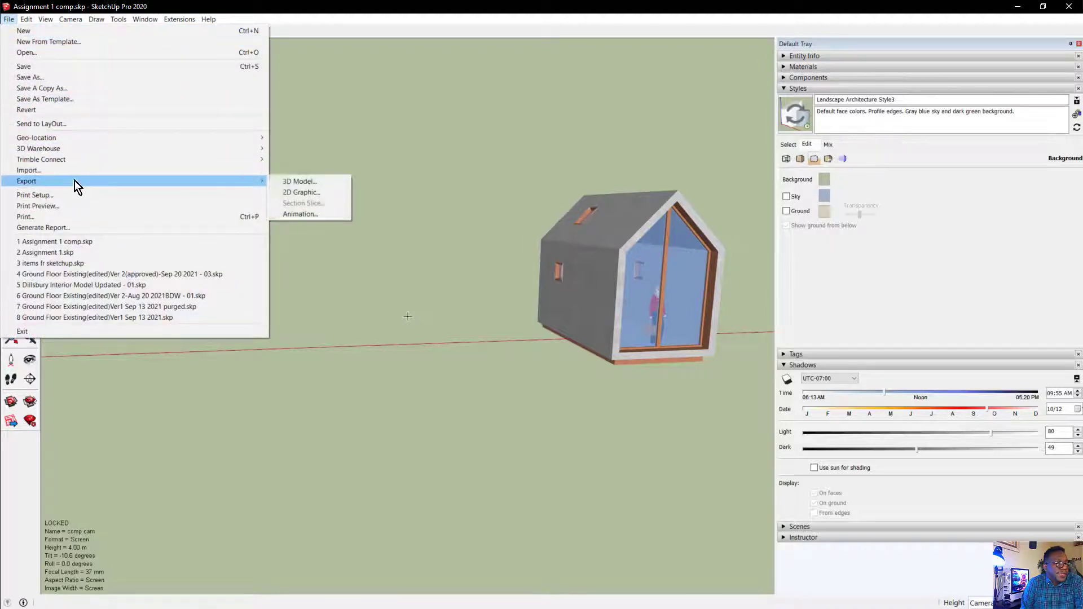
{"action": "left_click", "coordinate": [313, 191]}
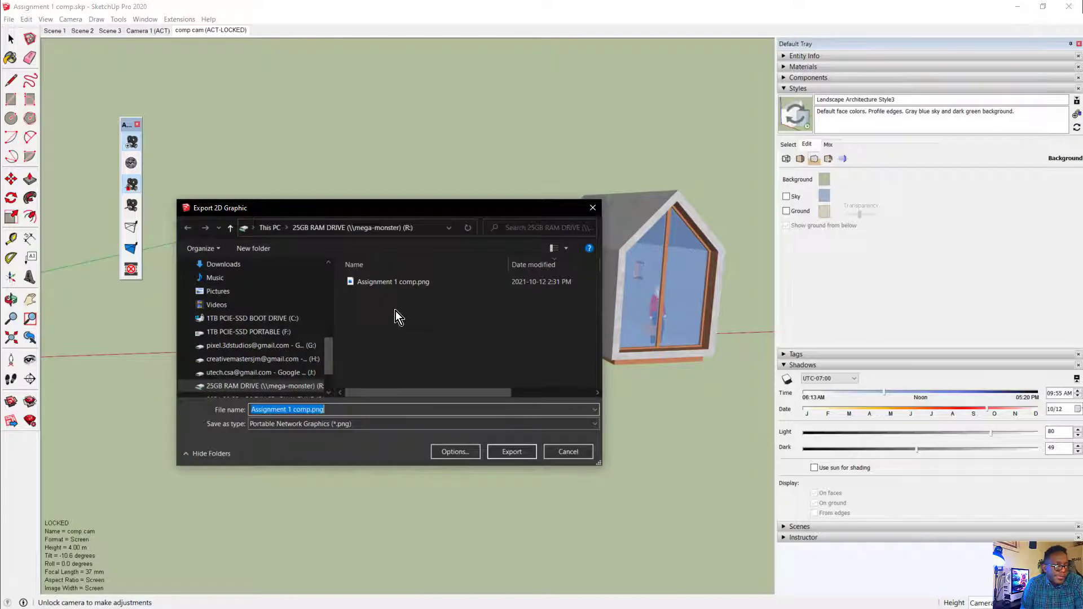
{"action": "left_click", "coordinate": [401, 284]}
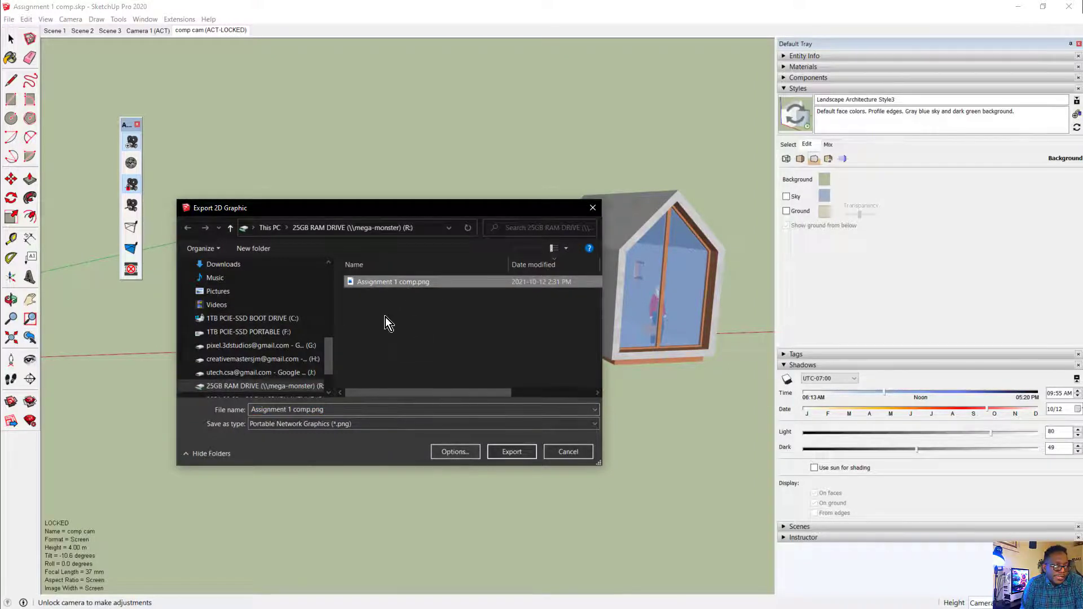
{"action": "left_click", "coordinate": [315, 422]}
{"action": "left_click", "coordinate": [334, 427]}
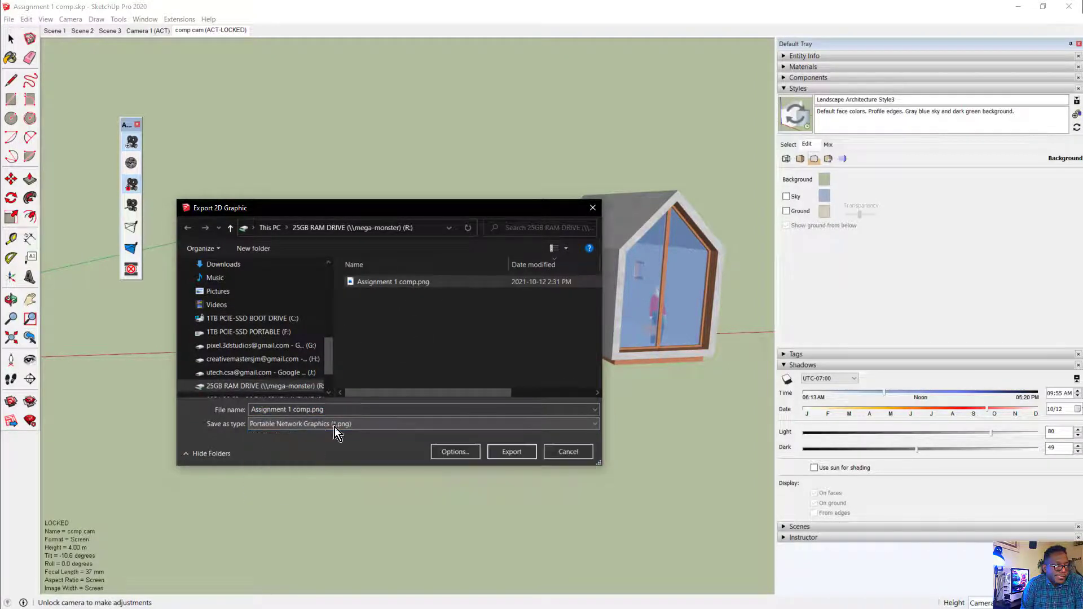
{"action": "left_click", "coordinate": [455, 452]}
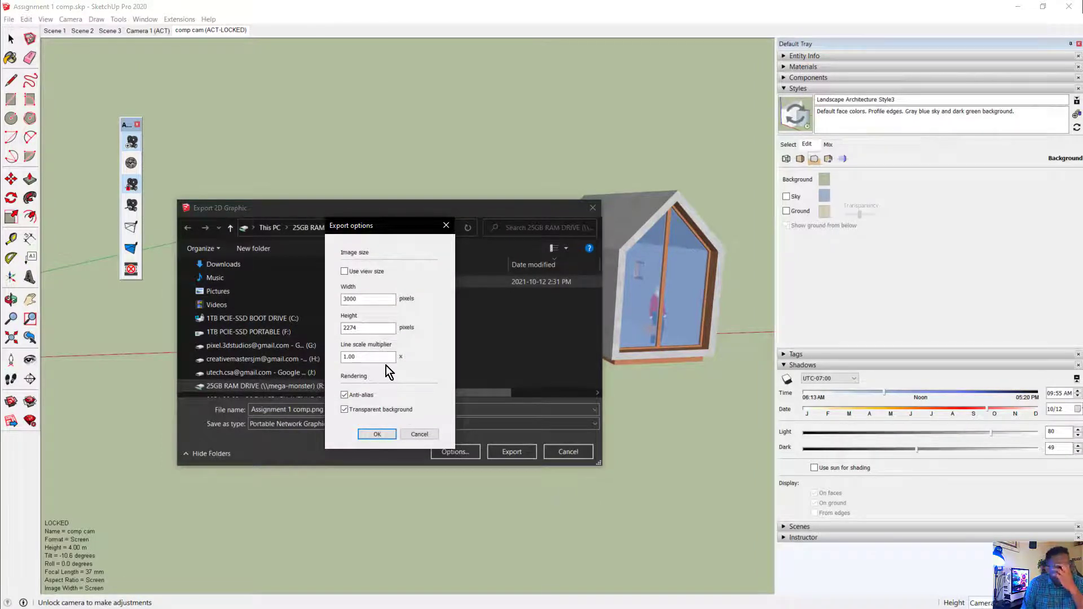
{"action": "left_click", "coordinate": [390, 439]}
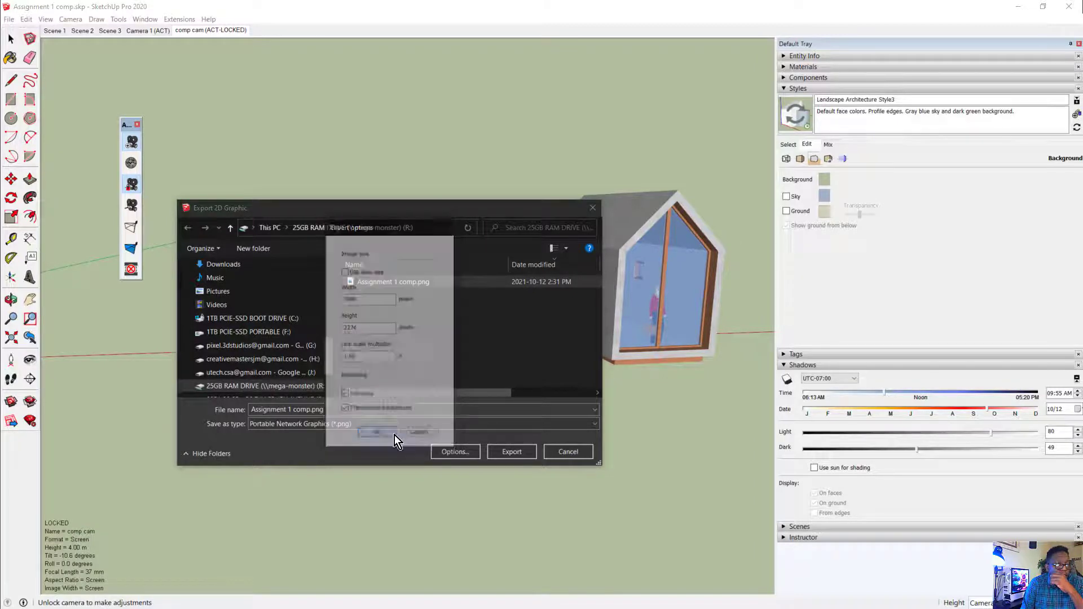
{"action": "left_click", "coordinate": [510, 454]}
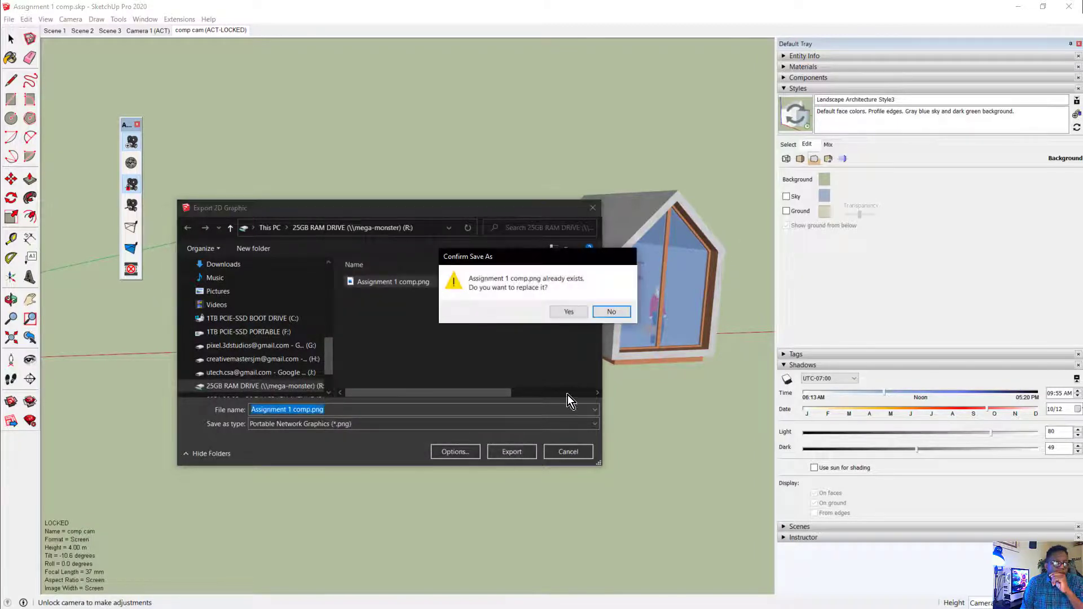
{"action": "left_click", "coordinate": [576, 313]}
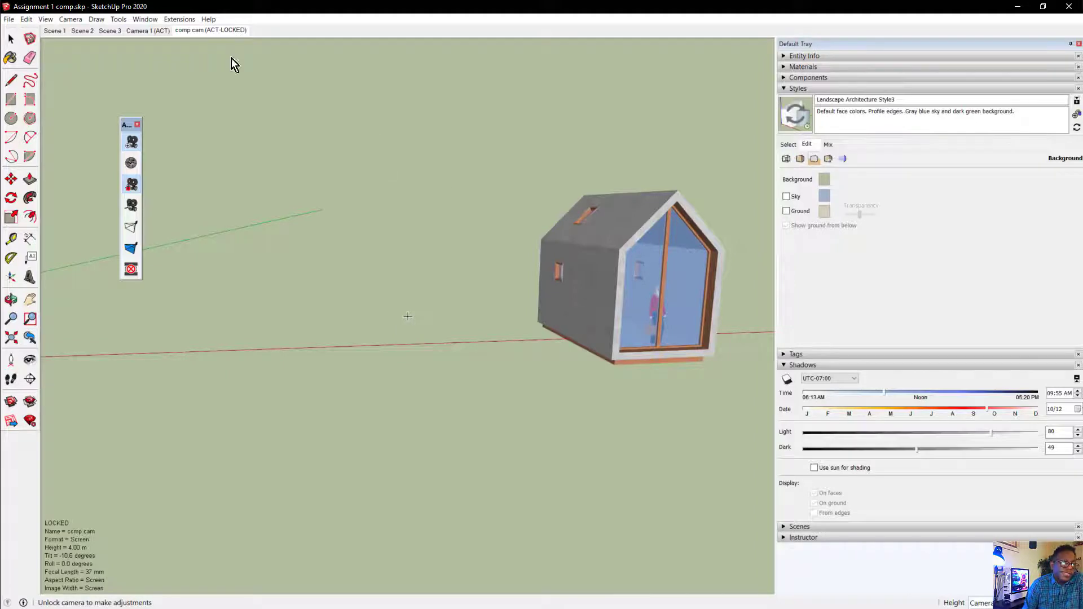
Switch to the exported Assignment 1 comp.png in Photos and inspect the house and its transparent background up close.
{"action": "key", "text": "alt+Tab"}
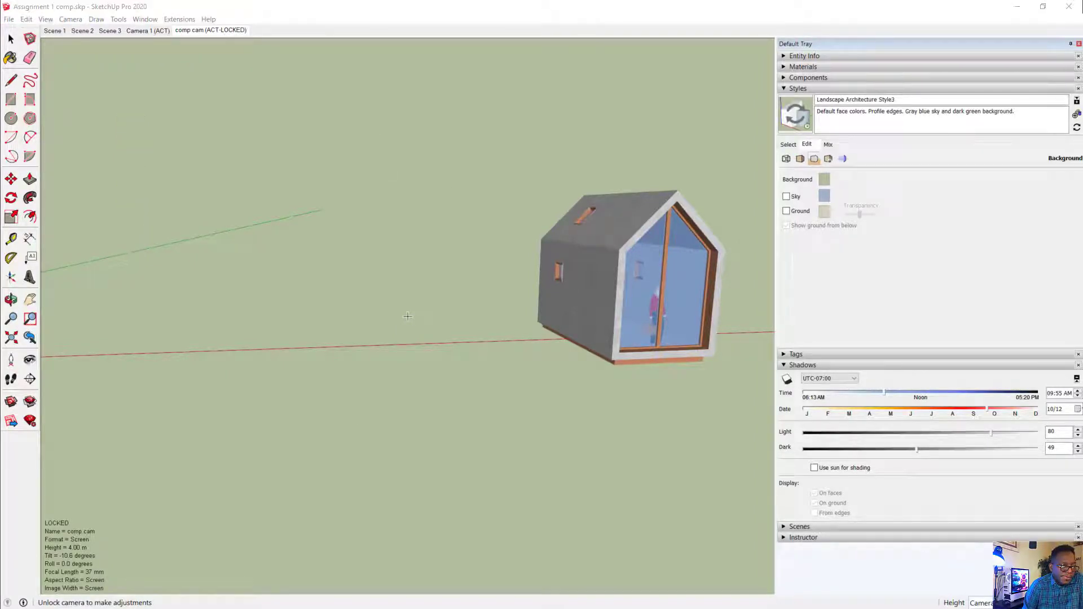
{"action": "key", "text": "alt+Tab"}
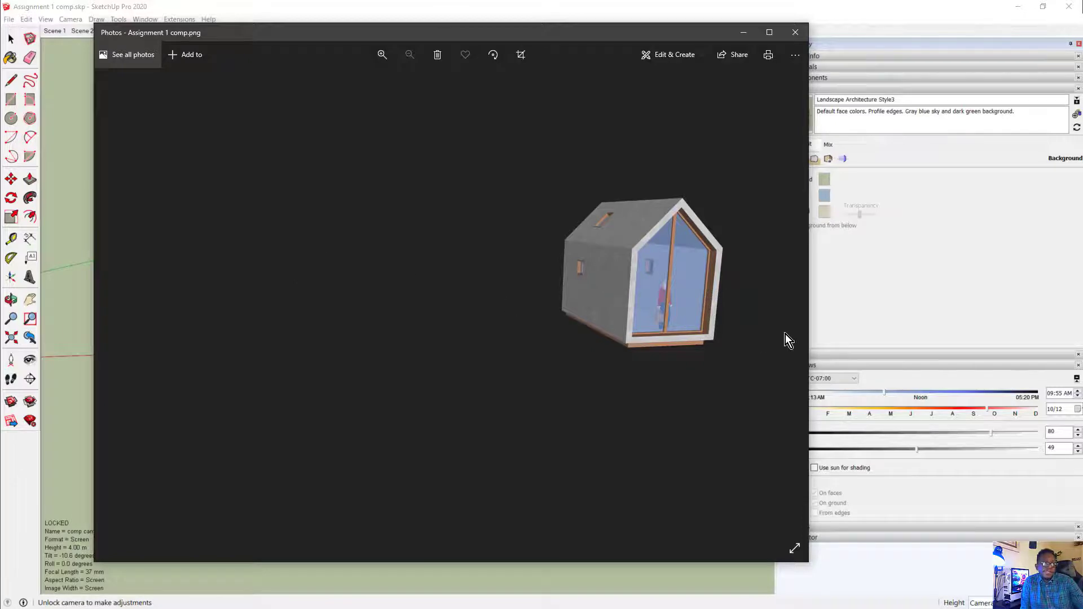
{"action": "scroll", "coordinate": [628, 270], "scroll_direction": "up", "scroll_amount": 5}
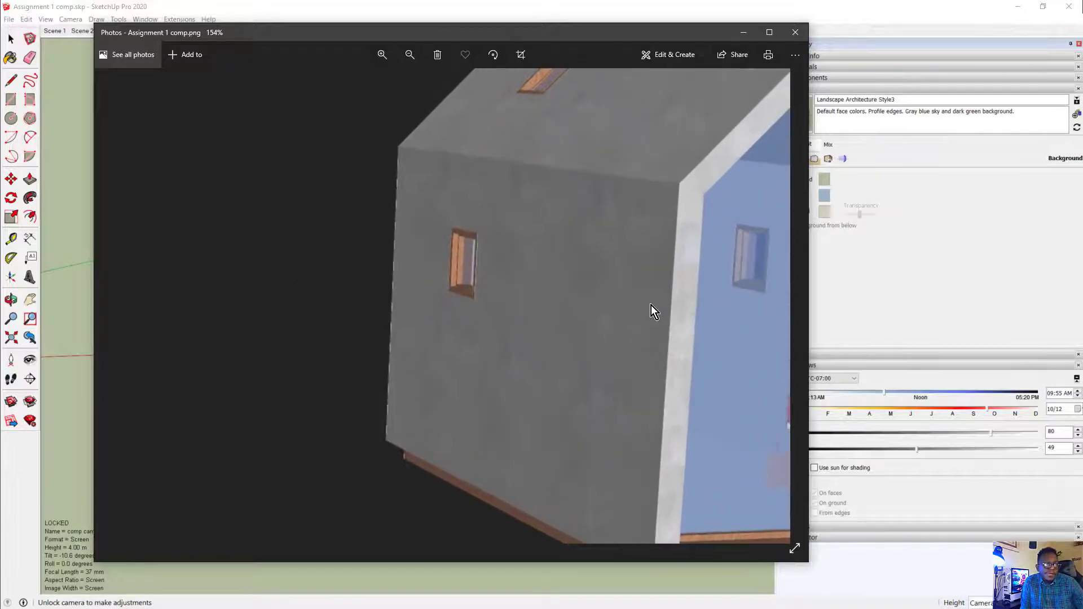
{"action": "left_click_drag", "start_coordinate": [650, 306], "coordinate": [289, 269]}
{"action": "scroll", "coordinate": [291, 277], "scroll_direction": "down", "scroll_amount": 6}
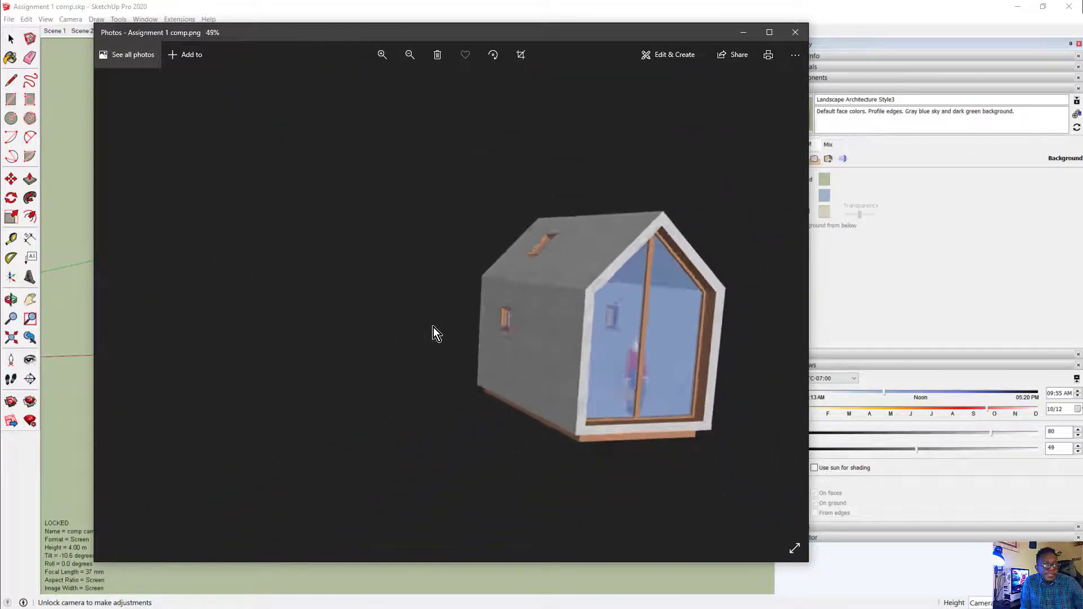
Zoom out to see the whole exported house image and close the Photos preview.
{"action": "scroll", "coordinate": [433, 332], "scroll_direction": "down", "scroll_amount": 1}
{"action": "left_click", "coordinate": [394, 290]}
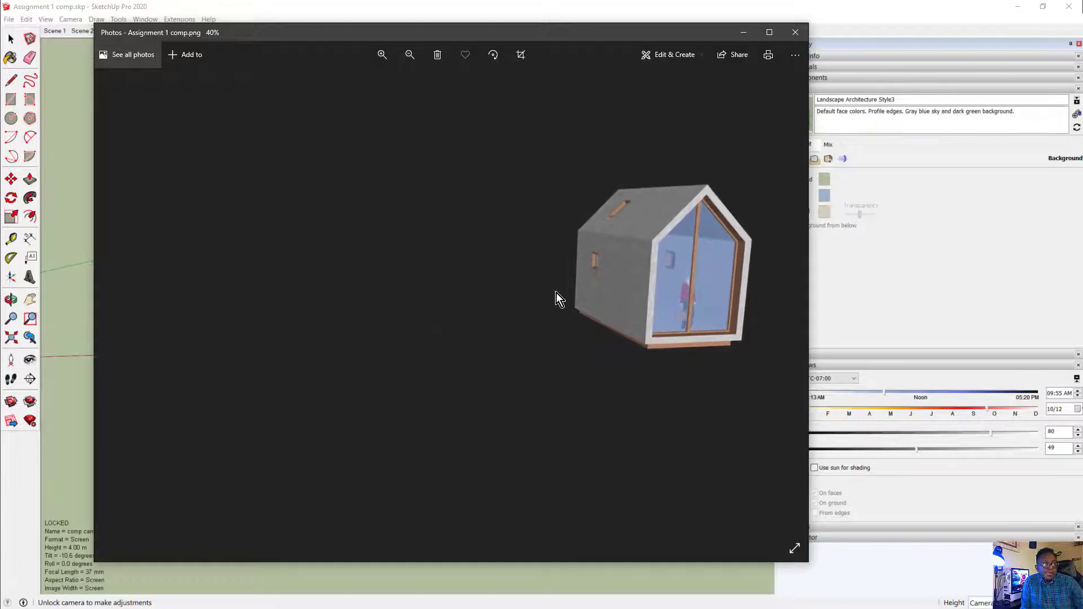
{"action": "left_click", "coordinate": [796, 32]}
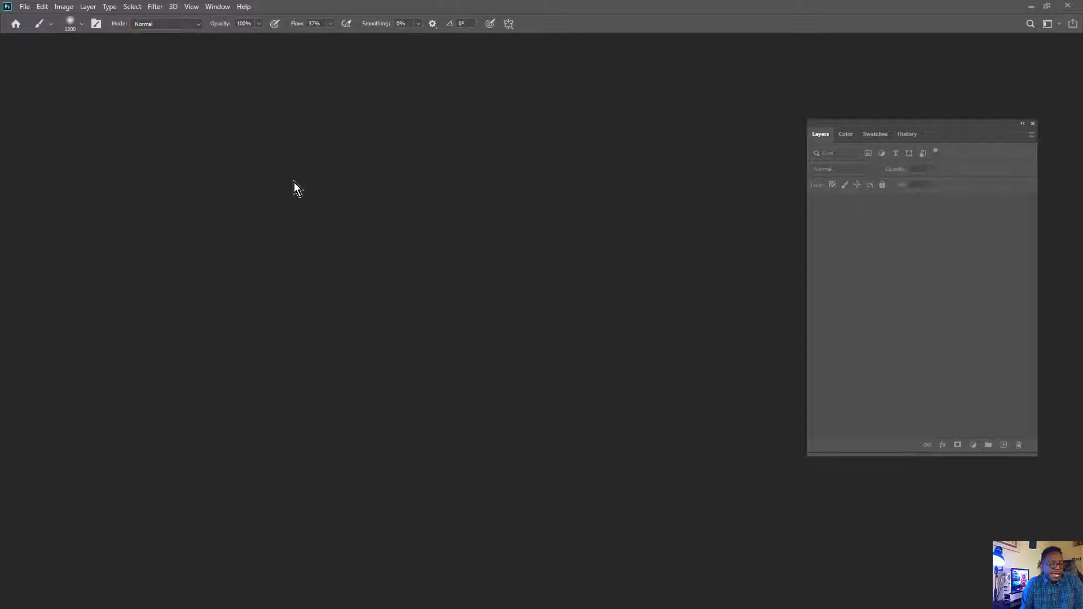
Switch to Photoshop and open the dock photo dry-dock-boat-over-lake-6BXD2EW.jpg from the Downloads folder.
{"action": "left_click", "coordinate": [25, 6]}
{"action": "left_click", "coordinate": [49, 35]}
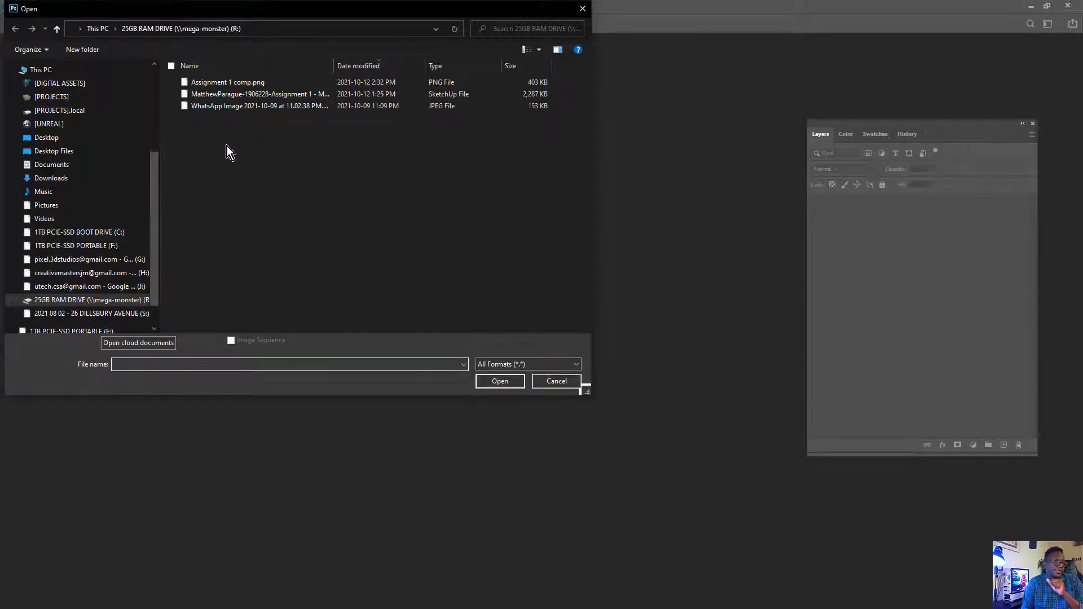
{"action": "left_click", "coordinate": [51, 178]}
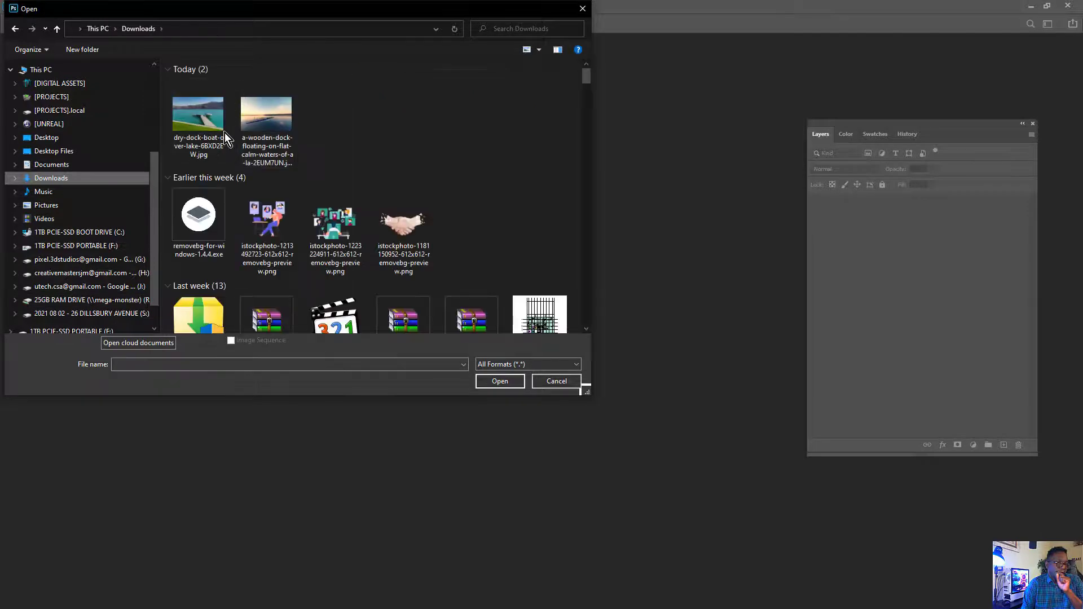
{"action": "key", "text": "Escape"}
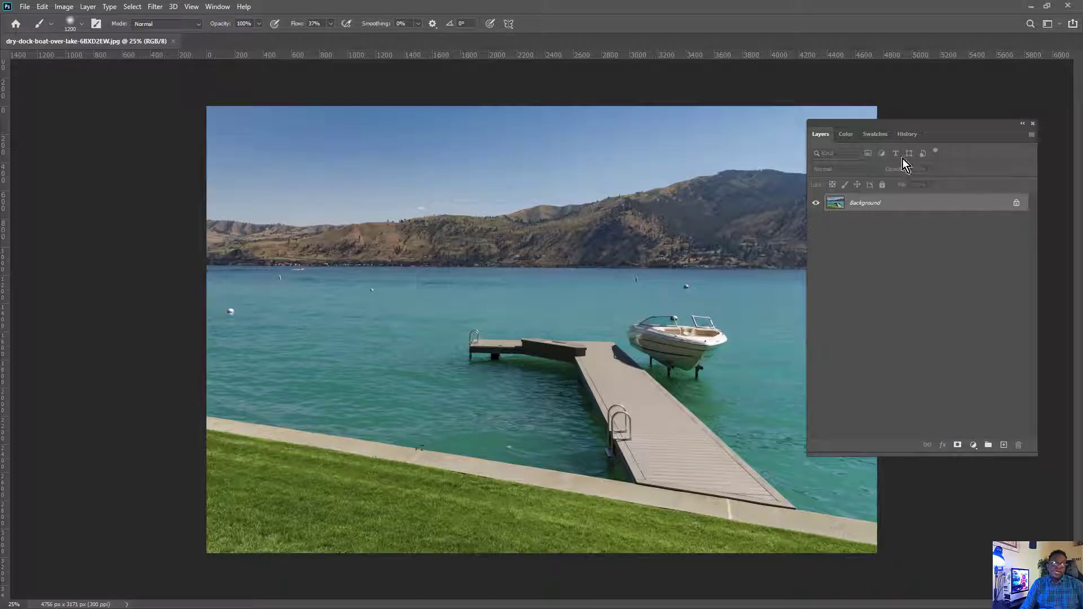
Shift the floating Layers panel slightly and check the list of available workspaces.
{"action": "left_click_drag", "start_coordinate": [942, 129], "coordinate": [956, 141]}
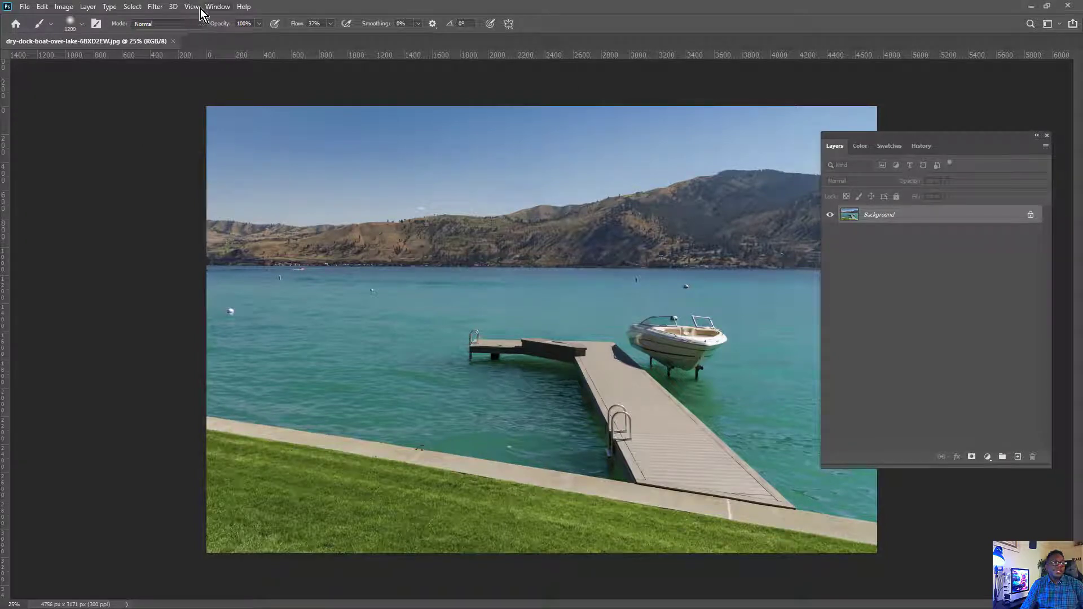
{"action": "left_click", "coordinate": [217, 6]}
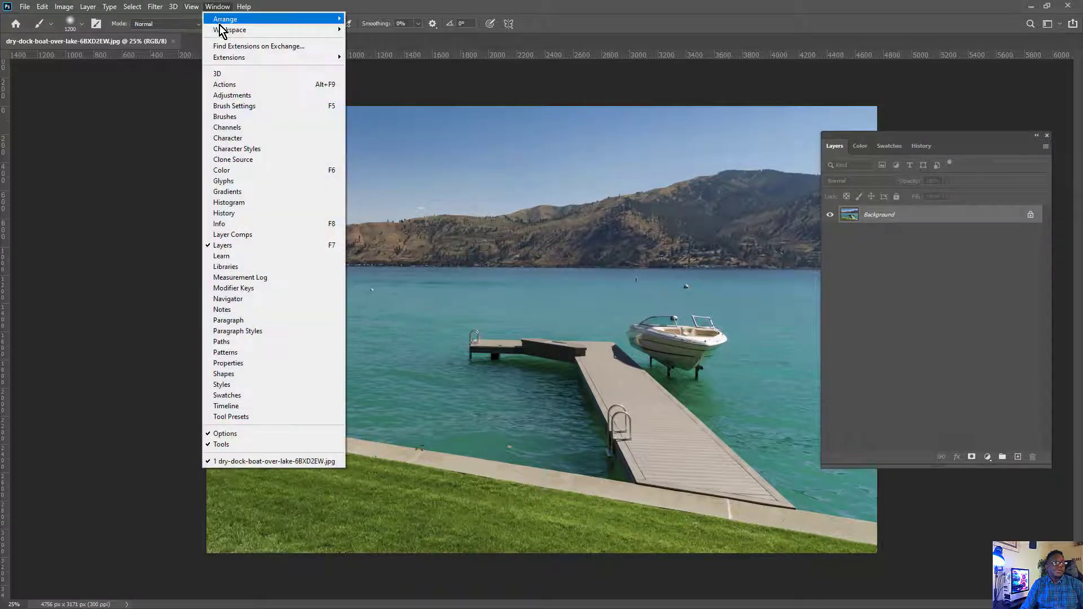
{"action": "mouse_move", "coordinate": [221, 29]}
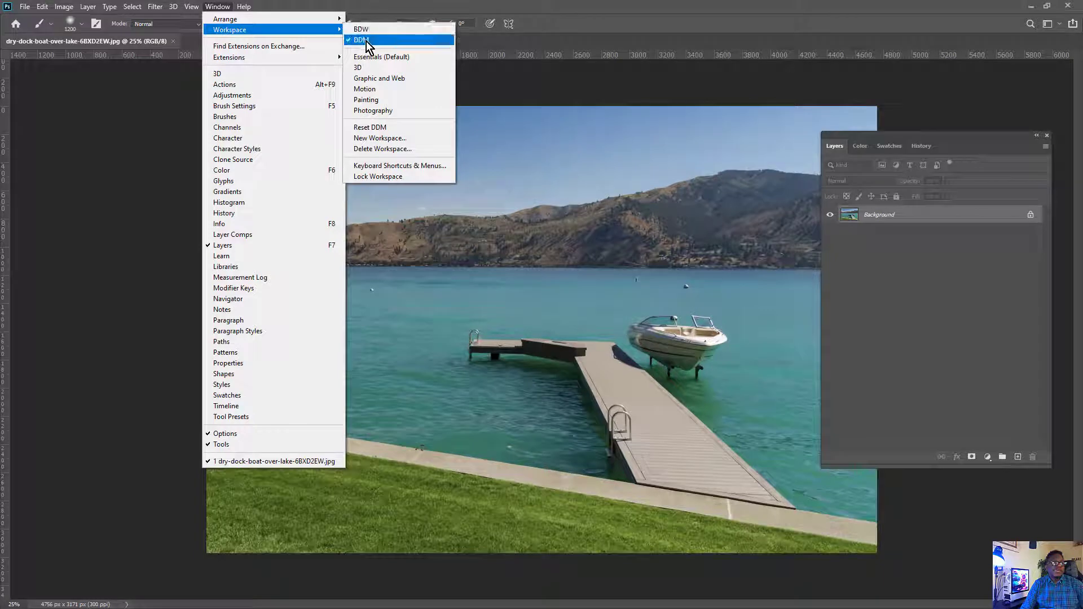
{"action": "left_click", "coordinate": [963, 141]}
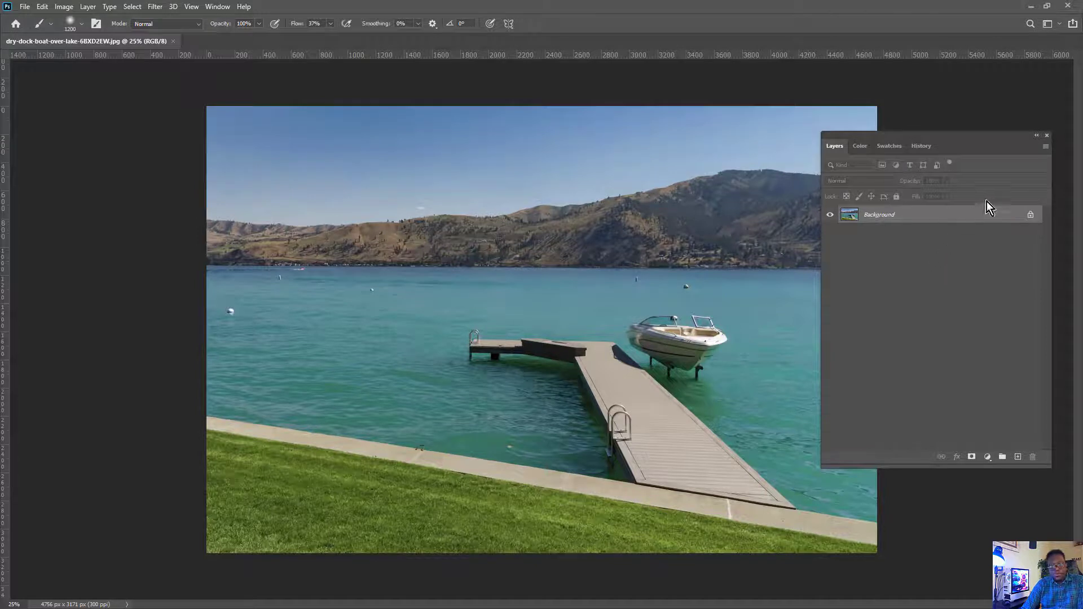
Convert the locked Background into a regular layer named BG.
{"action": "right_click", "coordinate": [893, 219]}
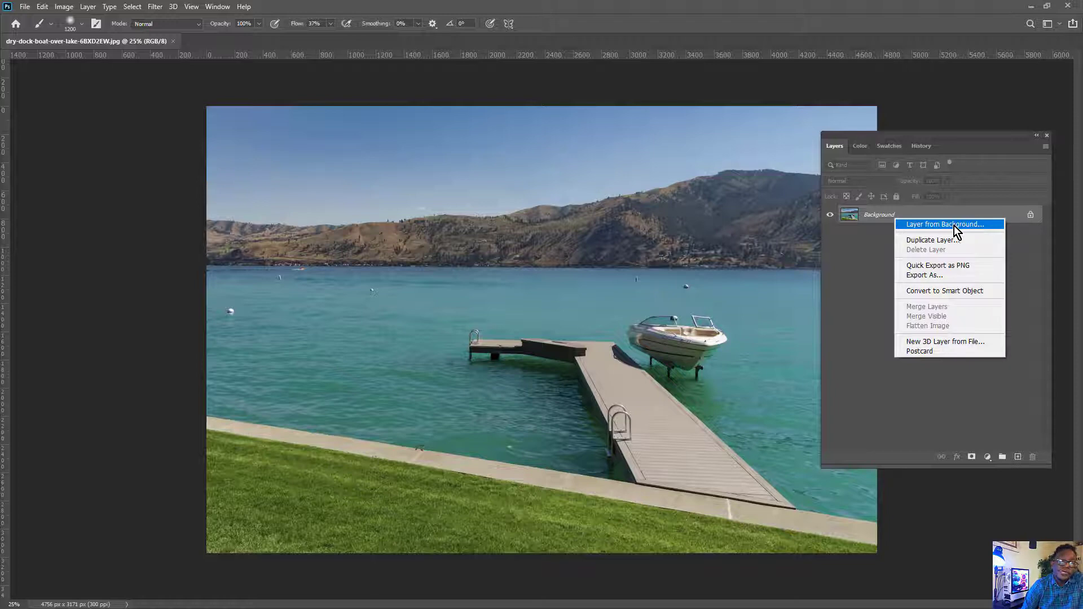
{"action": "left_click", "coordinate": [953, 225]}
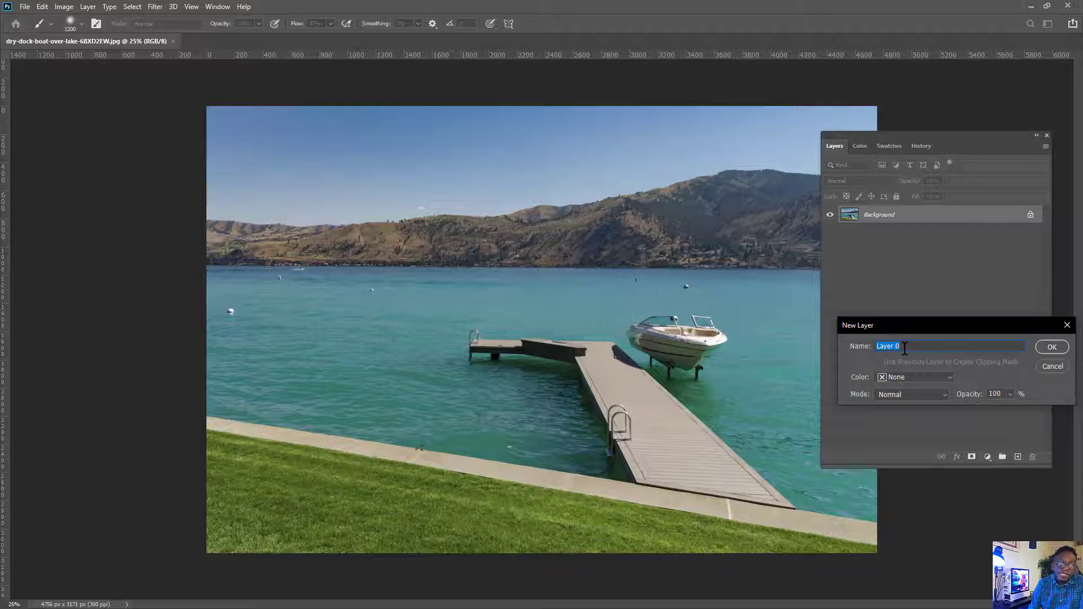
{"action": "left_click", "coordinate": [915, 349]}
{"action": "left_click_drag", "start_coordinate": [943, 348], "coordinate": [798, 349]}
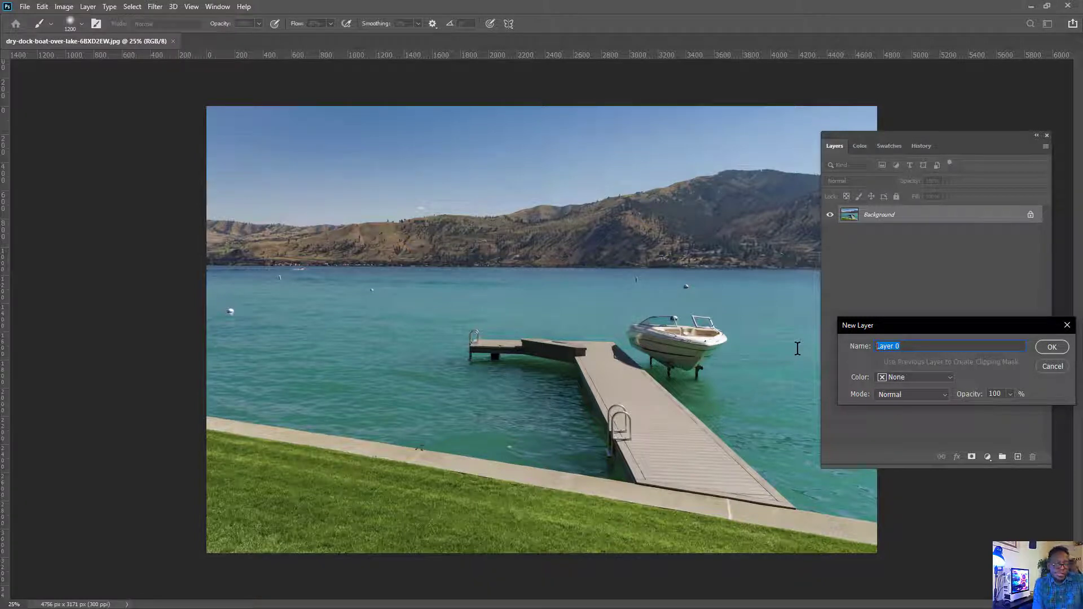
{"action": "key", "text": "BackSpace"}
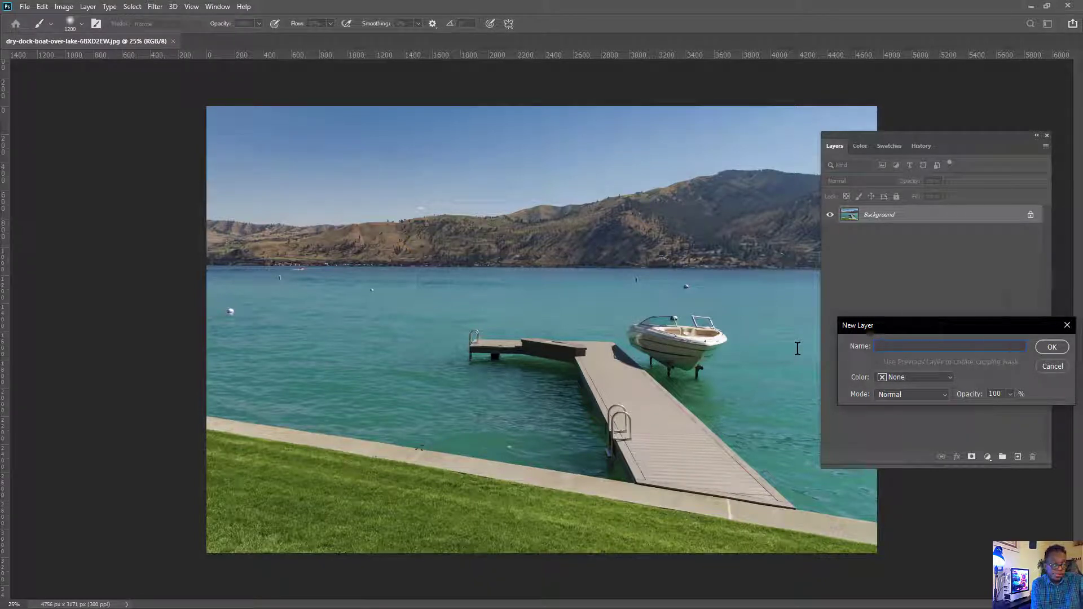
{"action": "type", "text": "BG"}
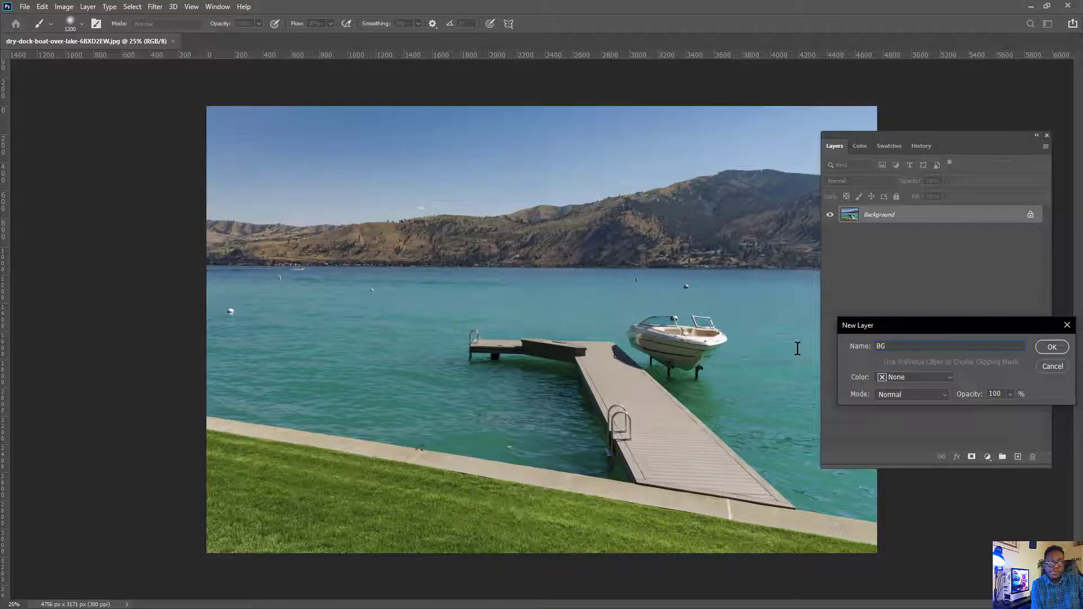
{"action": "key", "text": "Return"}
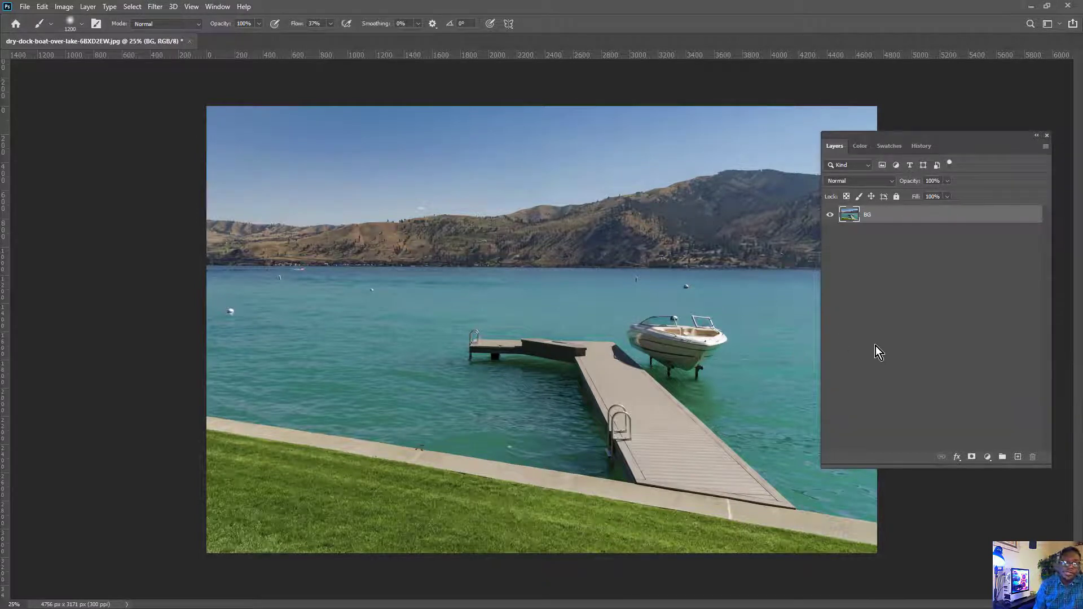
Place Assignment 1 comp.png from the RAM drive as an embedded image above the BG layer and commit it at its default size.
{"action": "mouse_move", "coordinate": [918, 131]}
{"action": "left_mouse_down"}
{"action": "mouse_move", "coordinate": [190, 199]}
{"action": "mouse_move", "coordinate": [1026, 206]}
{"action": "mouse_move", "coordinate": [942, 181]}
{"action": "mouse_move", "coordinate": [960, 172]}
{"action": "left_mouse_up"}
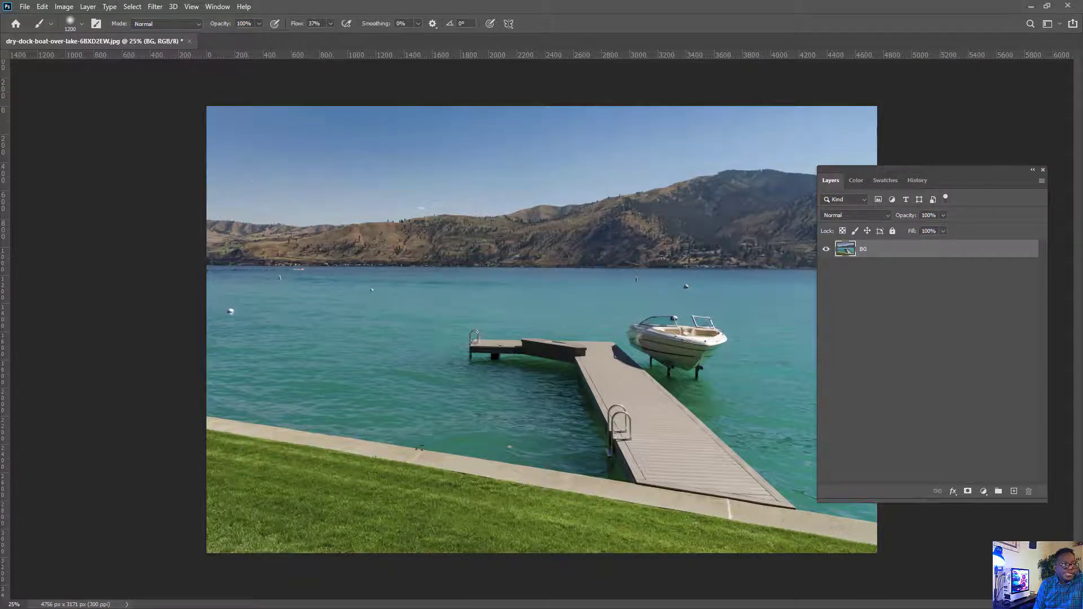
{"action": "left_click", "coordinate": [24, 7]}
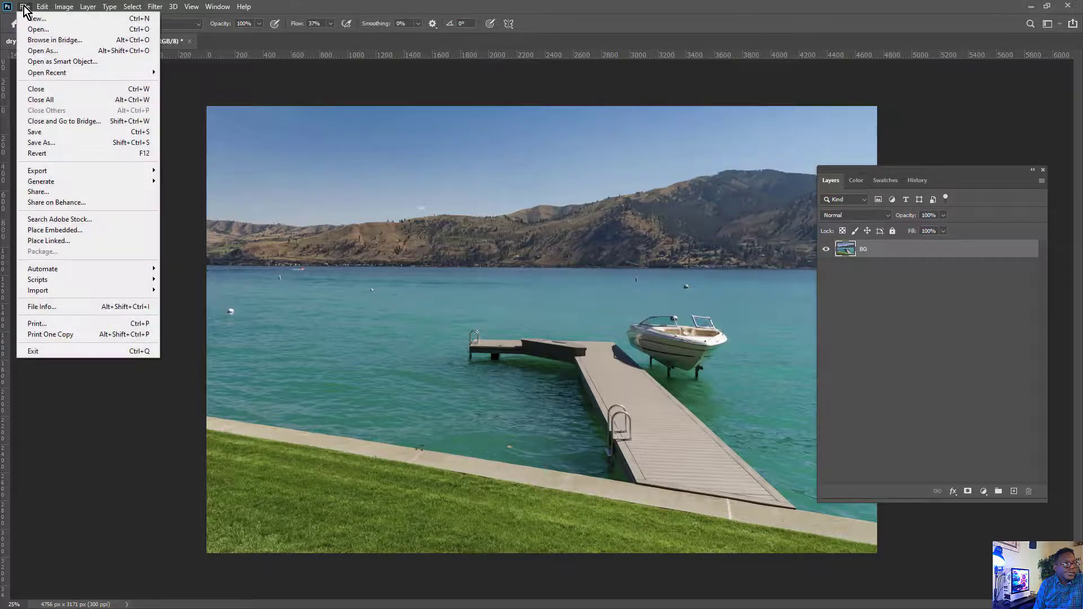
{"action": "left_click", "coordinate": [70, 231]}
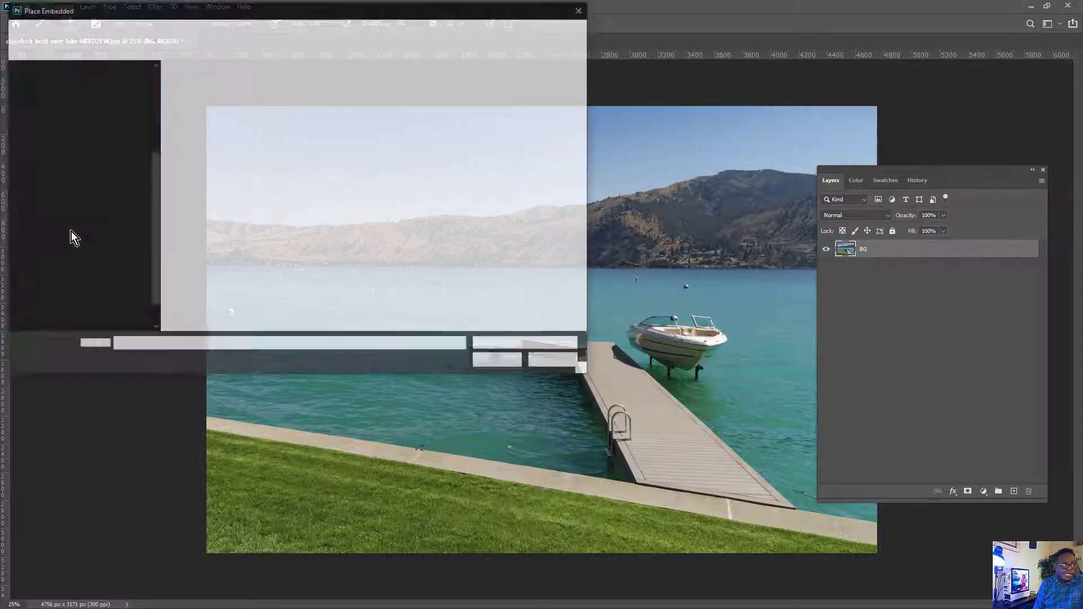
{"action": "left_click", "coordinate": [114, 265]}
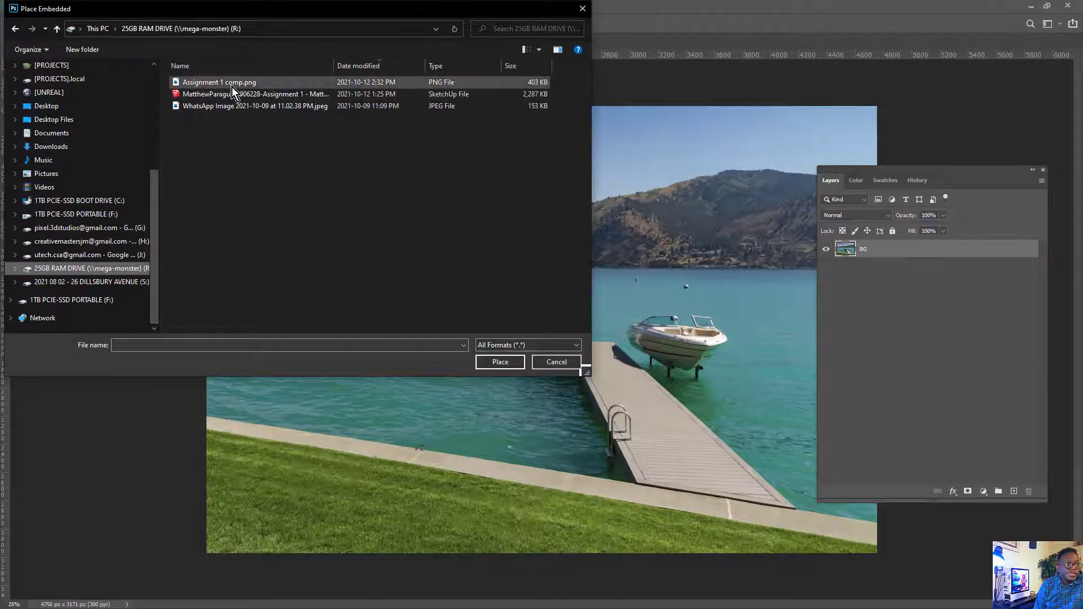
{"action": "left_click", "coordinate": [232, 86]}
{"action": "double_click", "coordinate": [256, 86]}
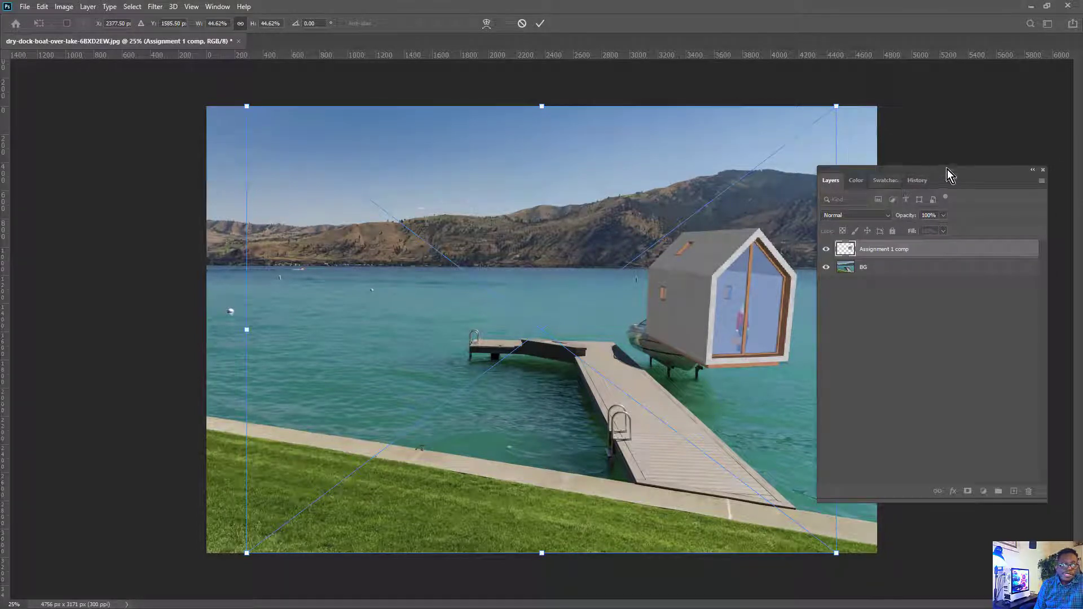
{"action": "left_click_drag", "start_coordinate": [946, 169], "coordinate": [878, 162]}
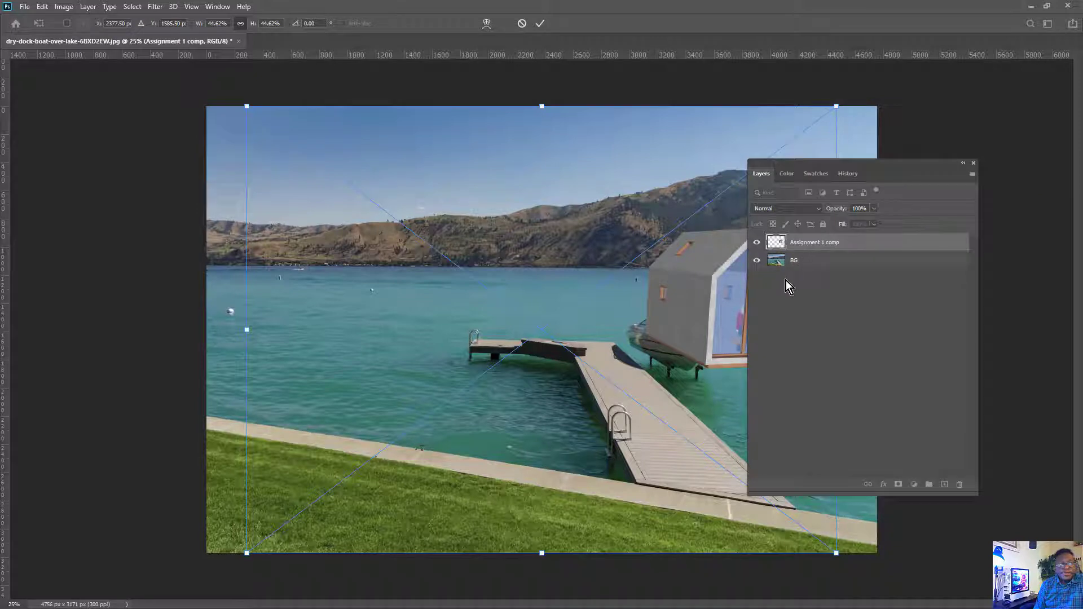
{"action": "left_click", "coordinate": [540, 24]}
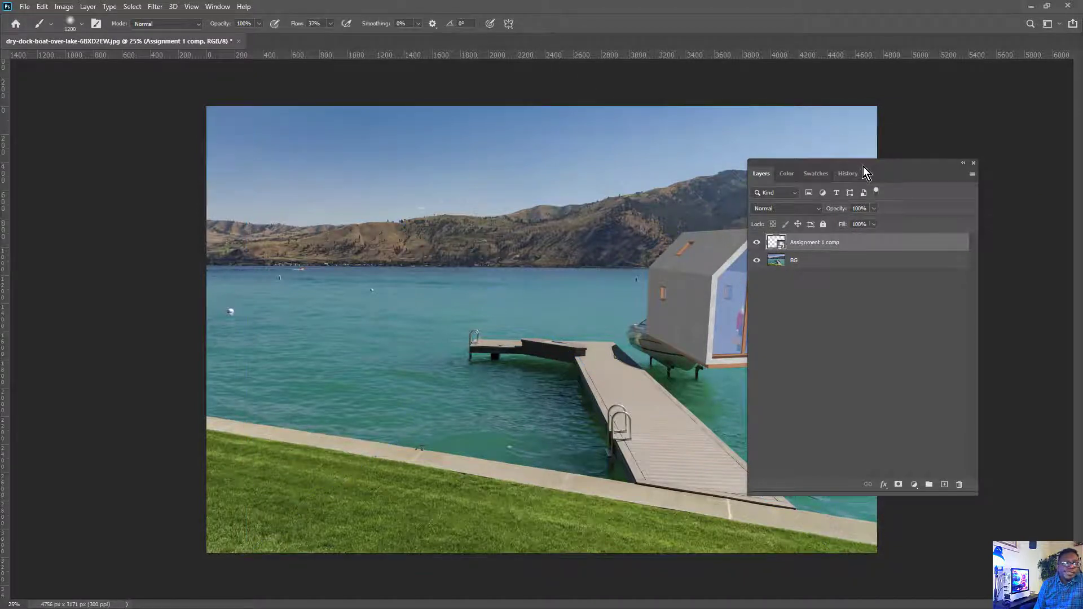
Move the Layers panel clear of the house to view the composite, and bring its layer list over the canvas for inspection.
{"action": "left_click_drag", "start_coordinate": [863, 167], "coordinate": [967, 236]}
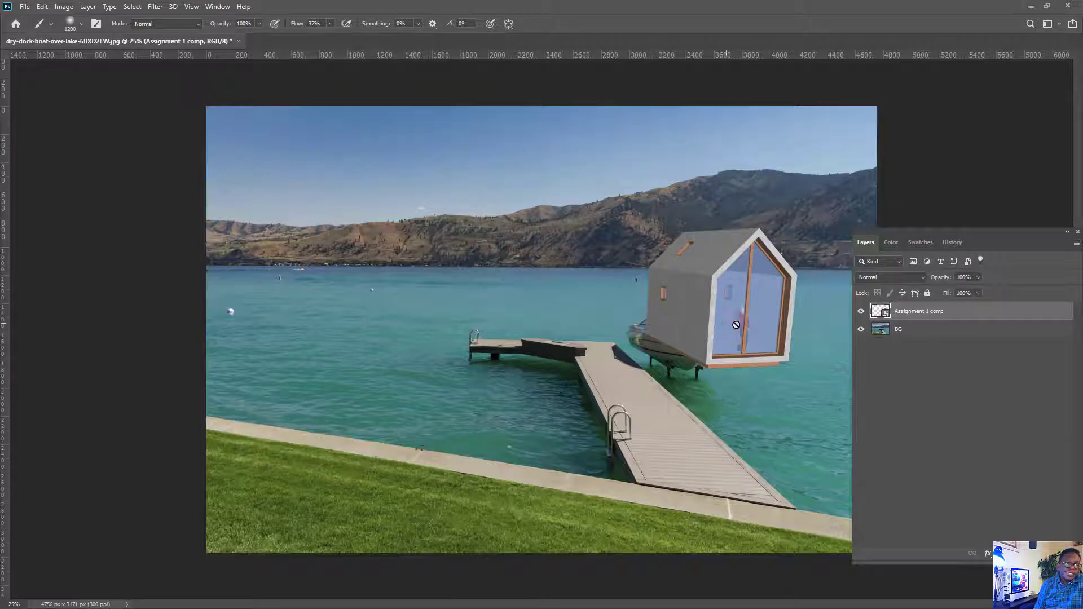
{"action": "left_click_drag", "start_coordinate": [949, 241], "coordinate": [903, 249]}
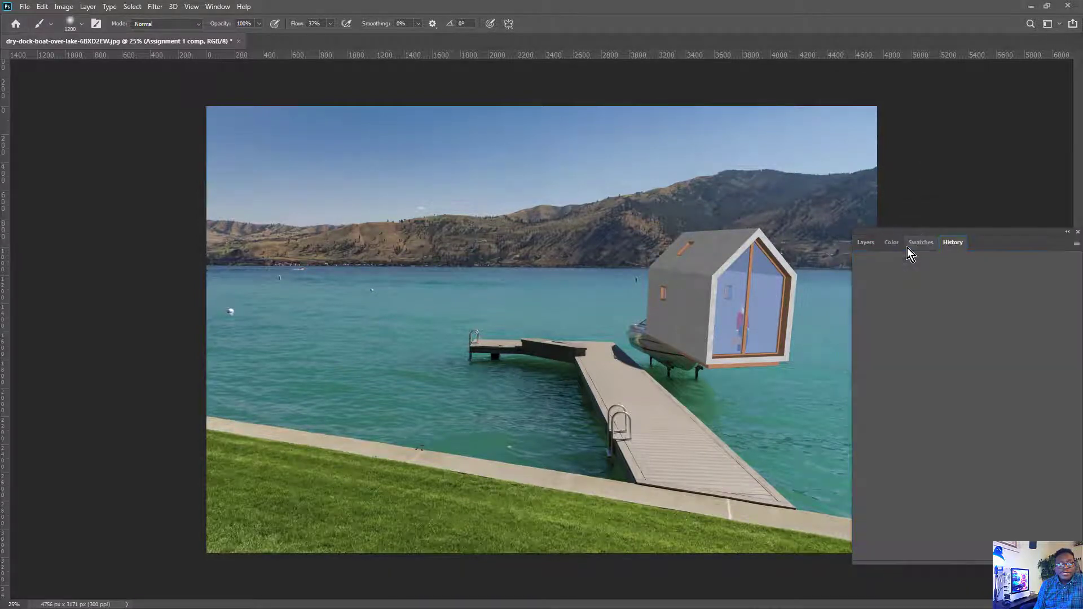
{"action": "left_click_drag", "start_coordinate": [976, 239], "coordinate": [965, 208]}
{"action": "left_click", "coordinate": [843, 213]}
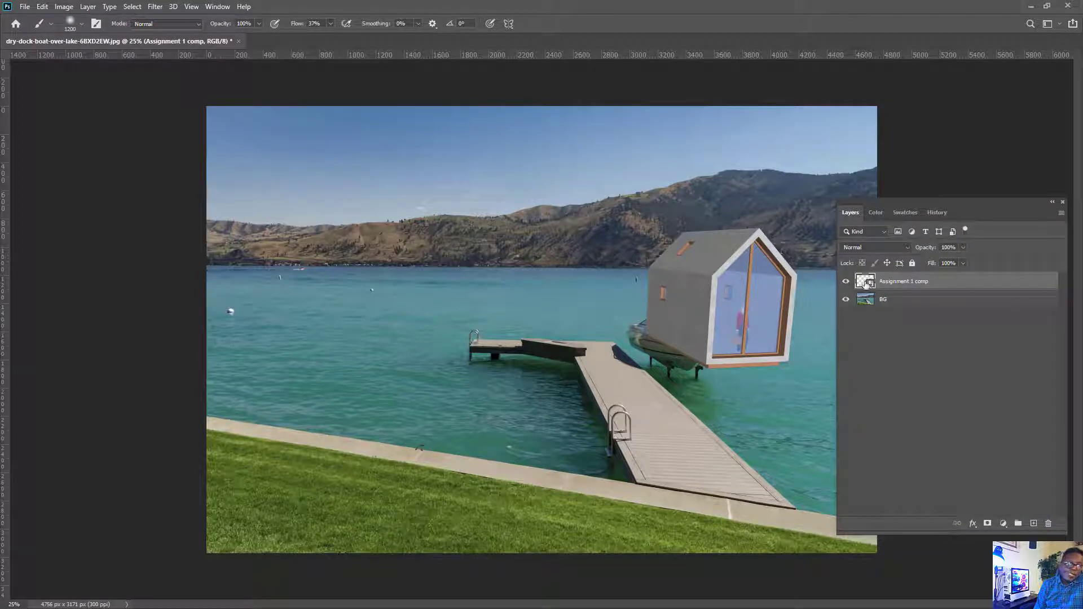
{"action": "left_click_drag", "start_coordinate": [993, 205], "coordinate": [745, 163]}
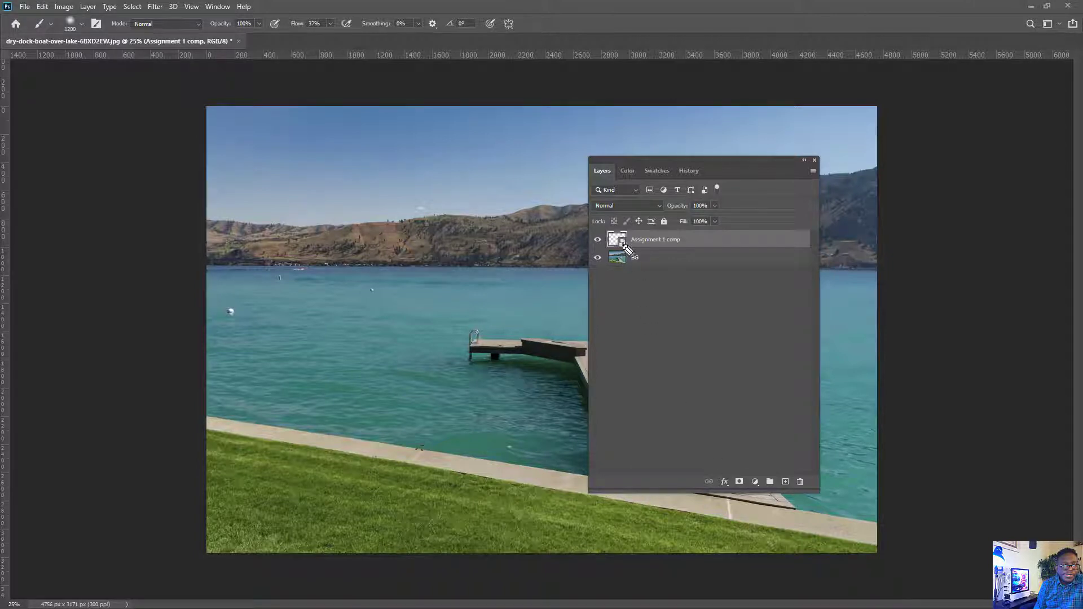
{"action": "mouse_move", "coordinate": [627, 235]}
{"action": "left_mouse_down"}
{"action": "mouse_move", "coordinate": [627, 258]}
{"action": "mouse_move", "coordinate": [623, 240]}
{"action": "left_mouse_up"}
{"action": "mouse_move", "coordinate": [524, 328]}
{"action": "left_mouse_down"}
{"action": "mouse_move", "coordinate": [610, 252]}
{"action": "mouse_move", "coordinate": [607, 275]}
{"action": "left_mouse_up"}
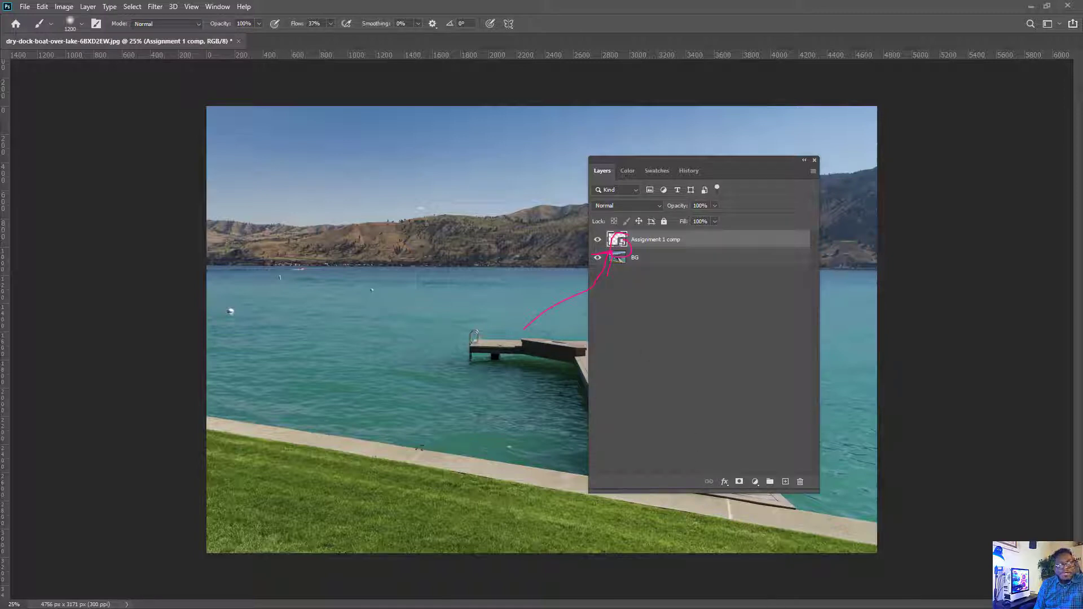
{"action": "key", "text": "ctrl+shift+6"}
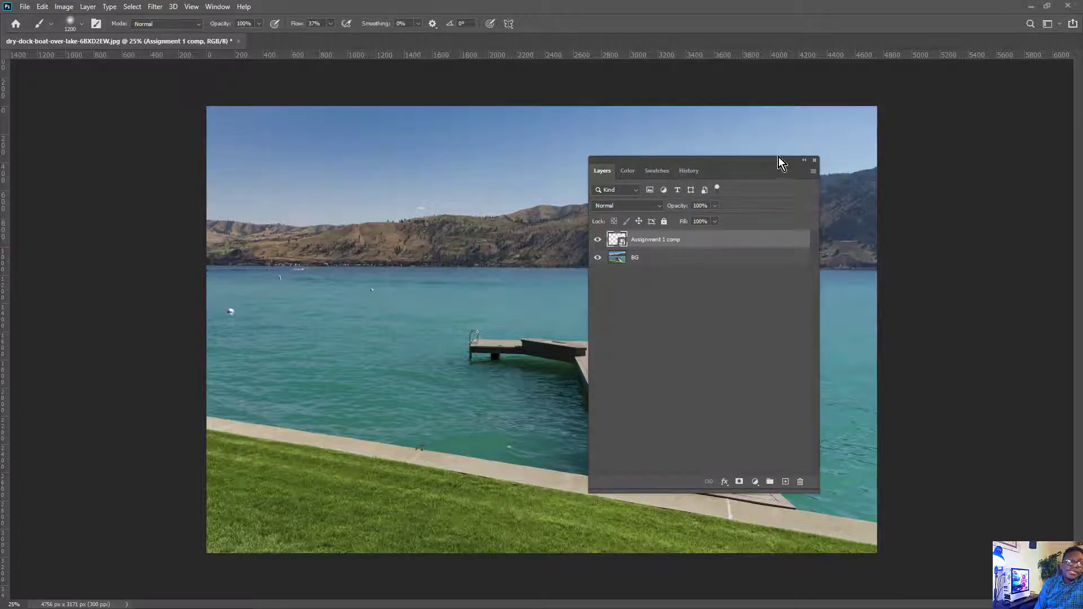
Move the layers list clear of the cabin and rasterize the Assignment 1 comp smart object layer.
{"action": "left_click_drag", "start_coordinate": [726, 159], "coordinate": [237, 140]}
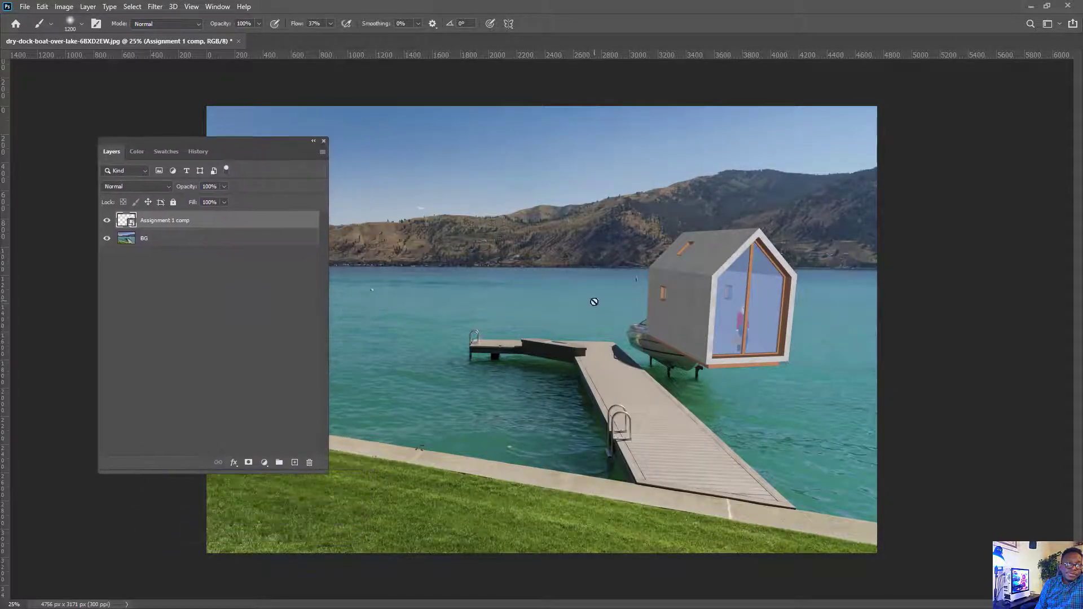
{"action": "right_click", "coordinate": [203, 221]}
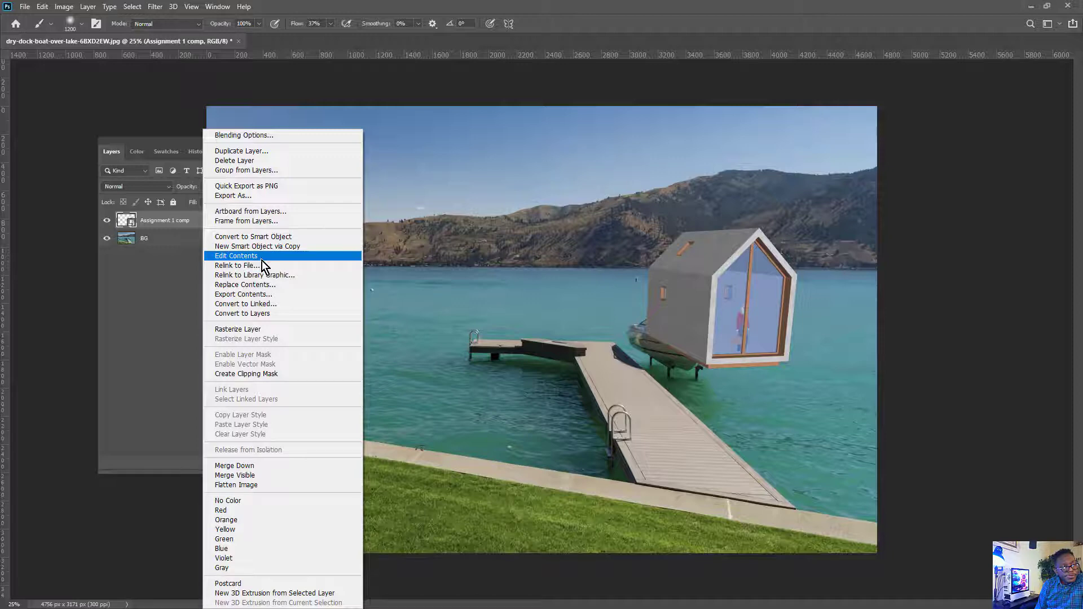
{"action": "left_click", "coordinate": [269, 330]}
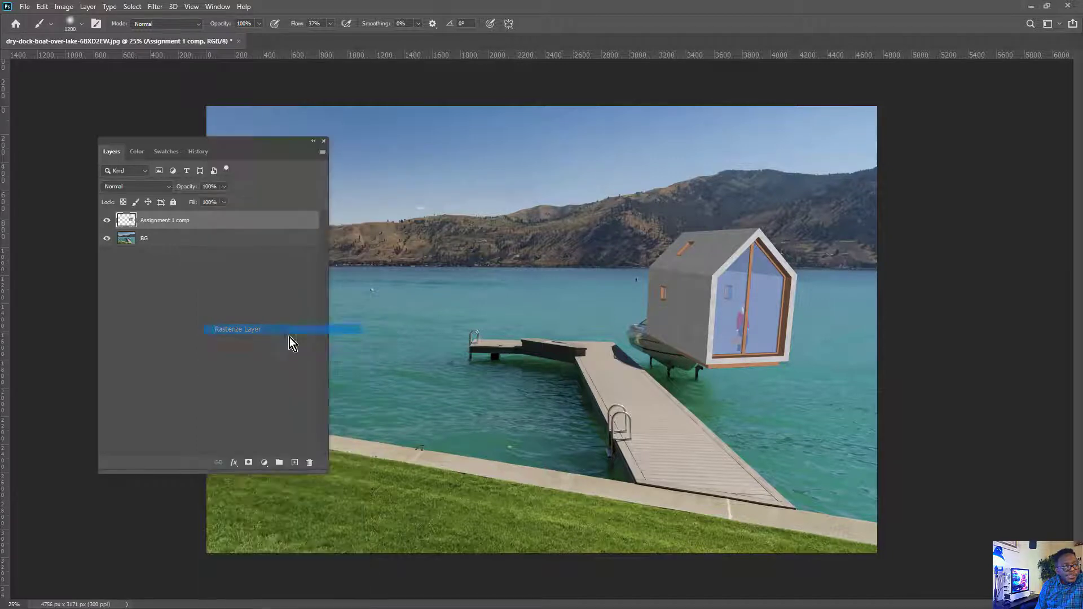
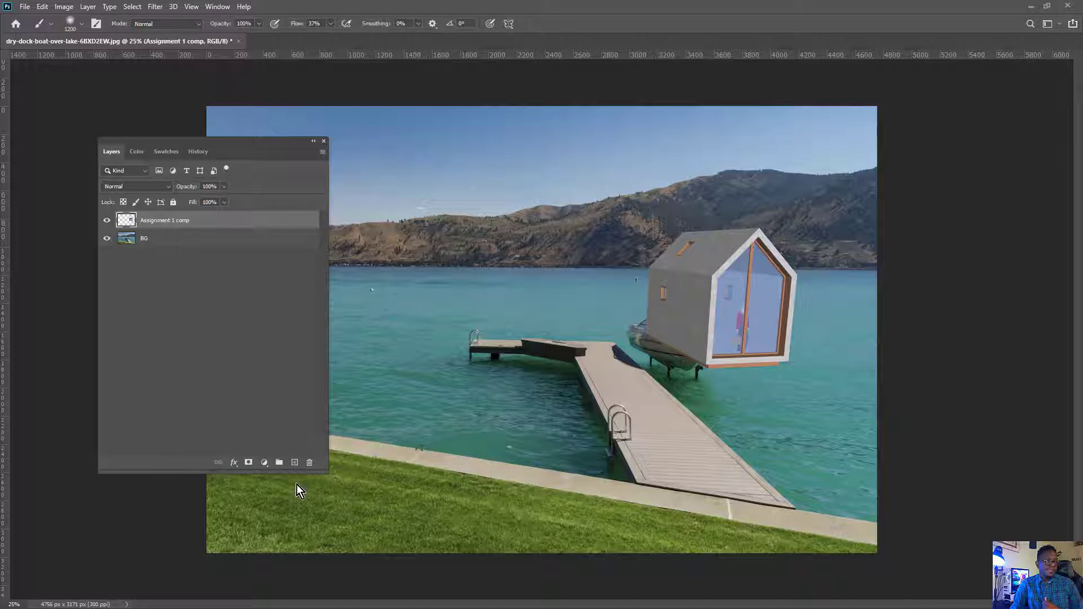
Create a new layer above Assignment 1 comp and name it "shadow".
{"action": "left_click", "coordinate": [295, 463]}
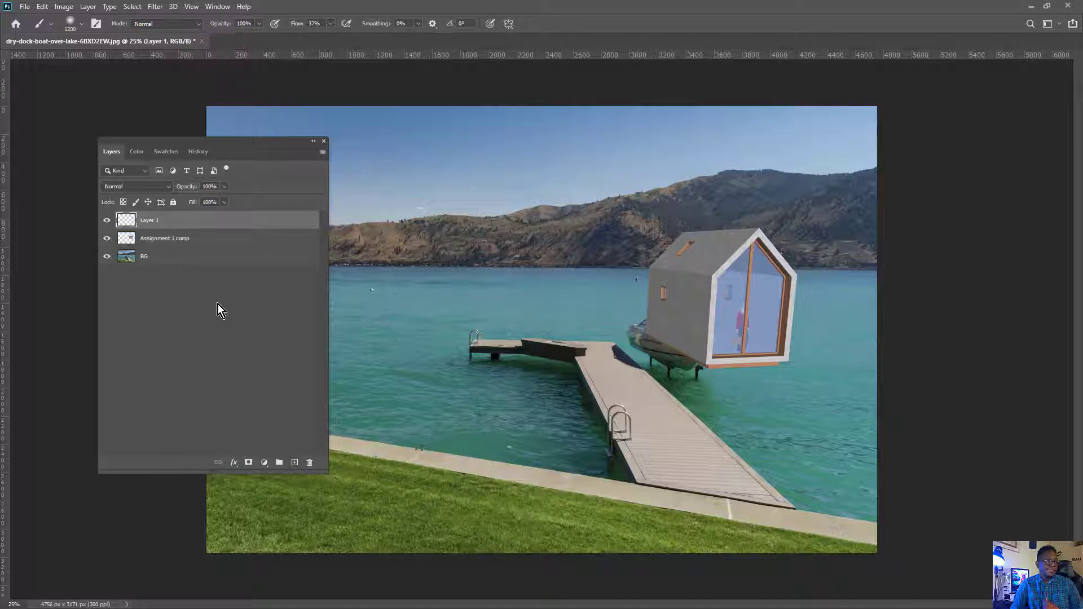
{"action": "double_click", "coordinate": [150, 221]}
{"action": "type", "text": "sha"}
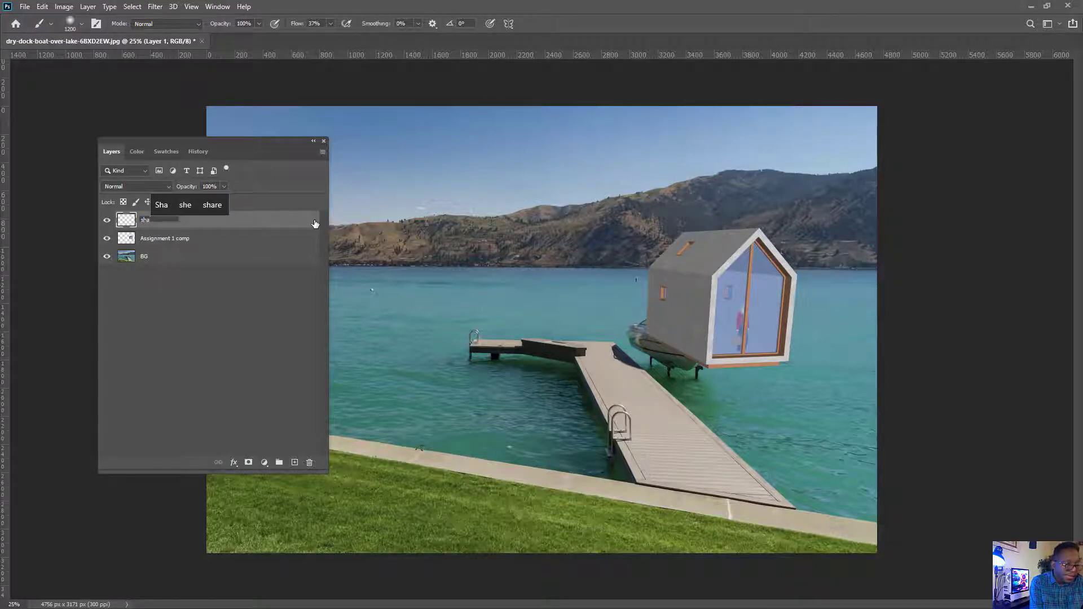
{"action": "type", "text": "dow"}
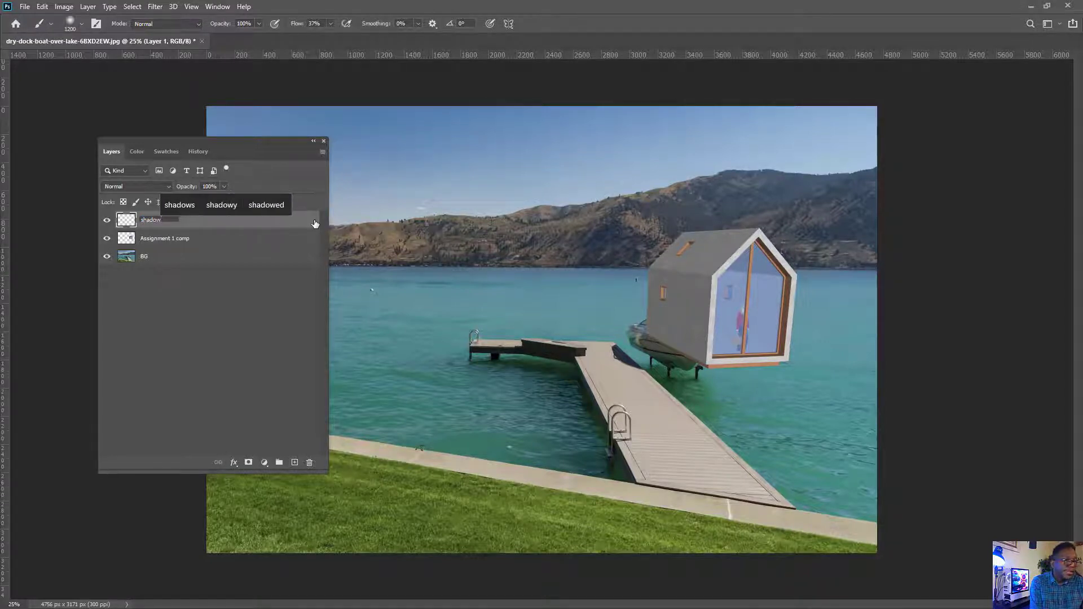
{"action": "key", "text": "Return"}
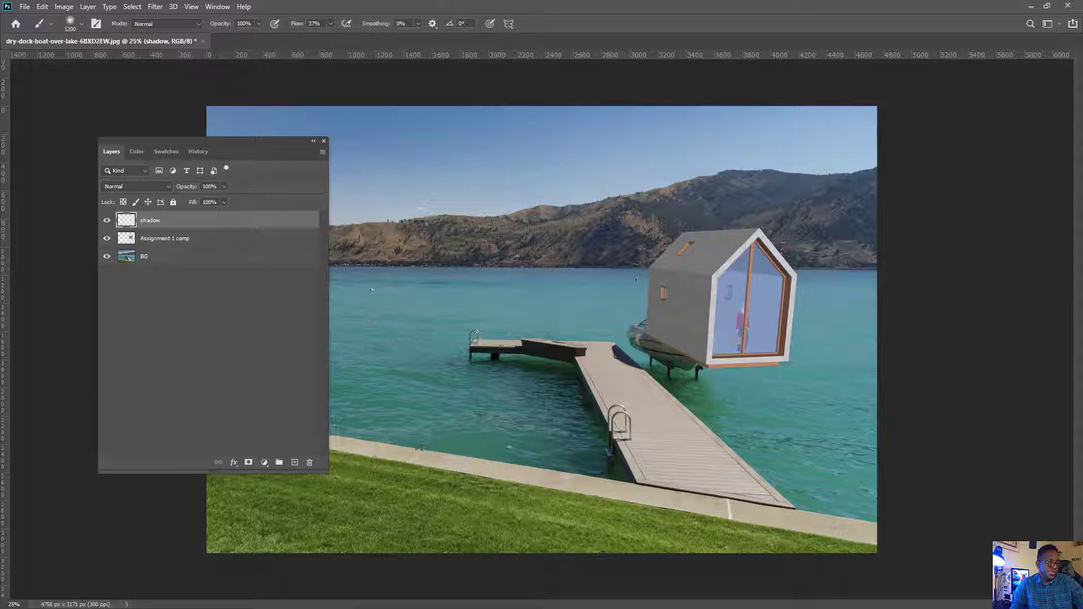
Outline the cabin's shadow area with the Polygonal Lasso, from its lower front corner across the dock end to the cabin's back edge.
{"action": "left_click_drag", "start_coordinate": [674, 608], "coordinate": [931, 135]}
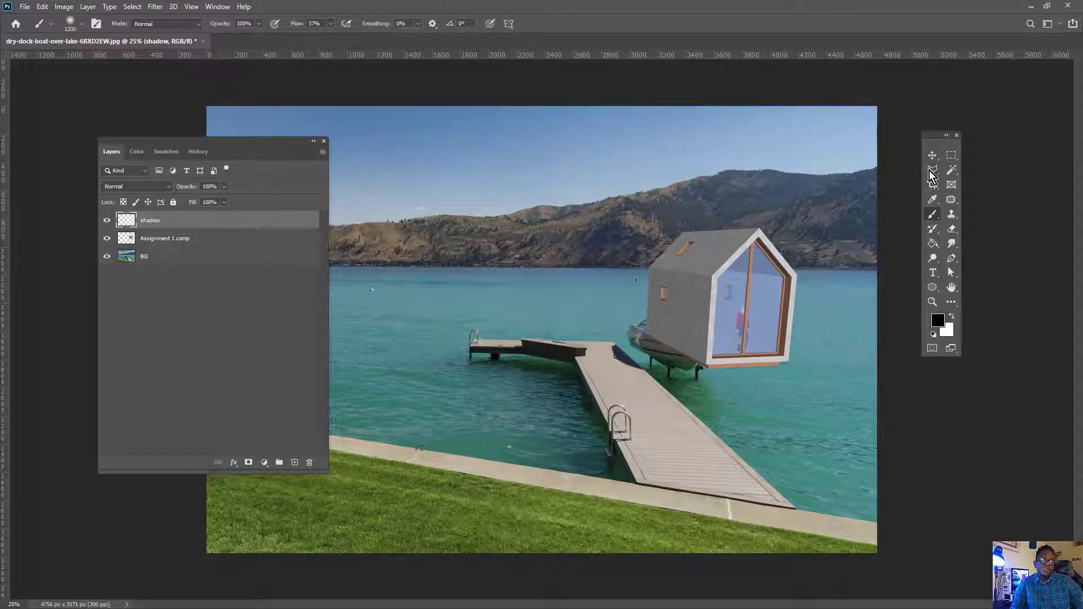
{"action": "left_click", "coordinate": [931, 170]}
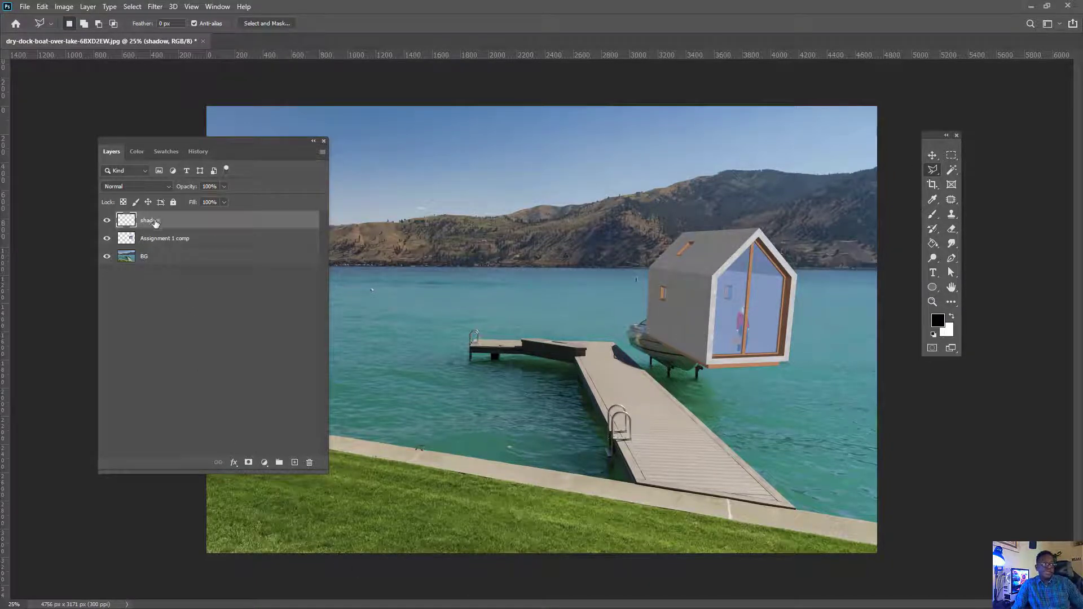
{"action": "left_click", "coordinate": [707, 365]}
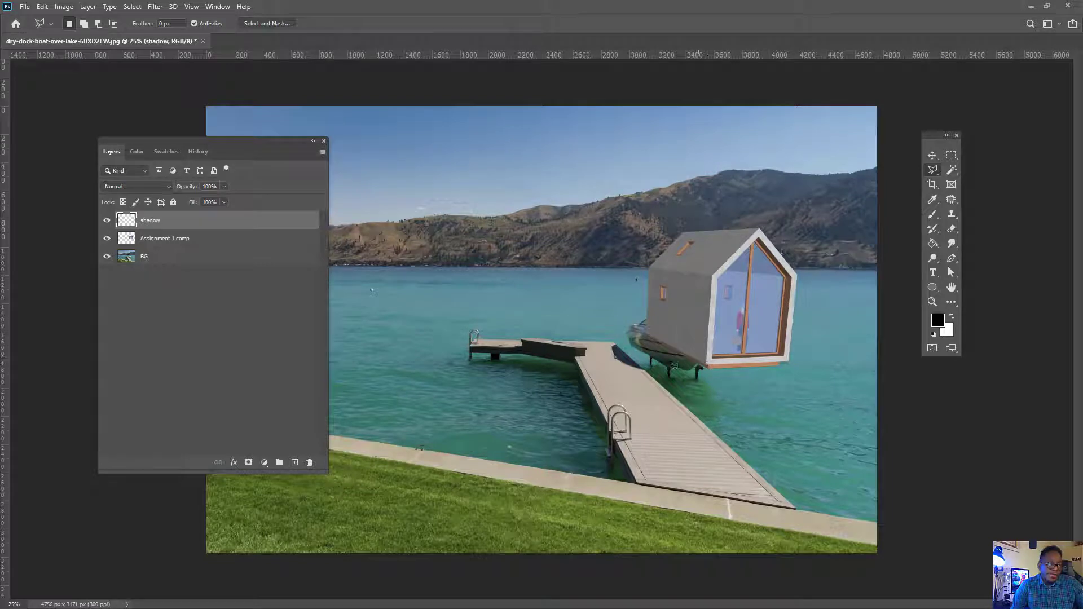
{"action": "left_click", "coordinate": [614, 357]}
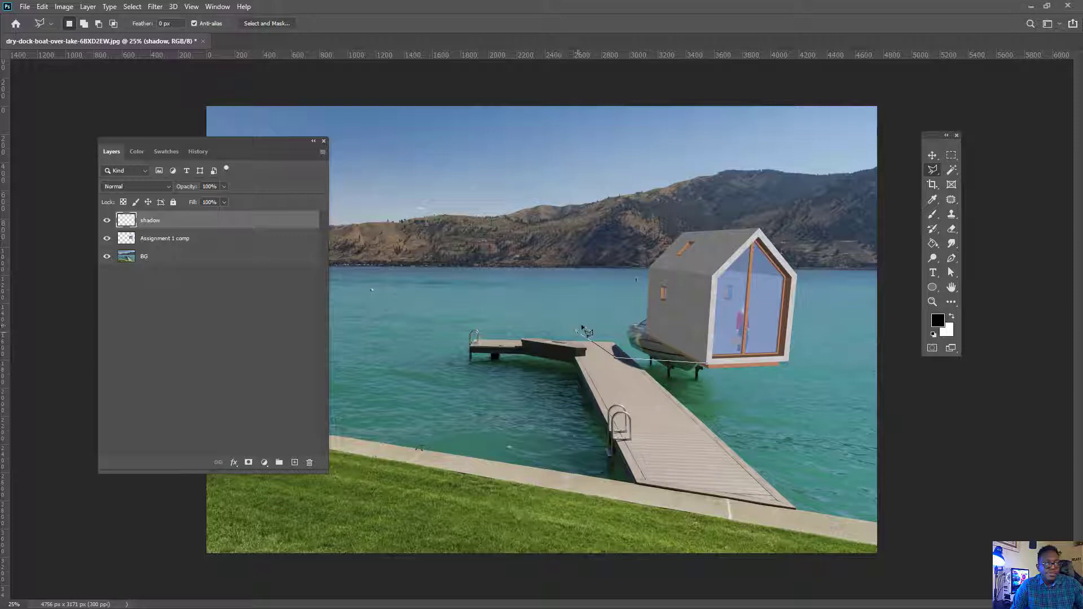
{"action": "left_click", "coordinate": [578, 331]}
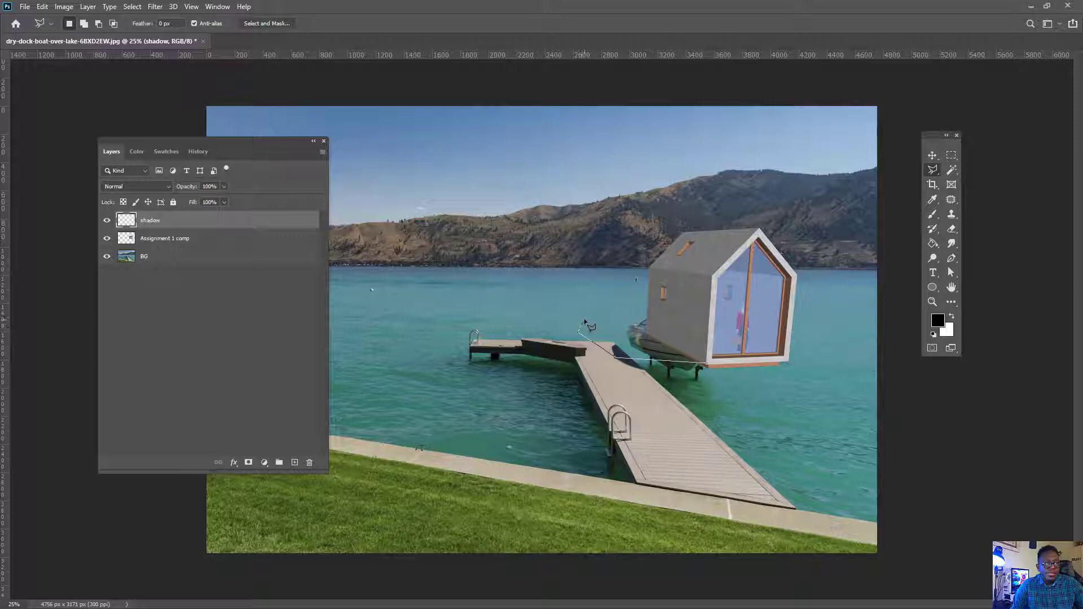
{"action": "left_click", "coordinate": [651, 320]}
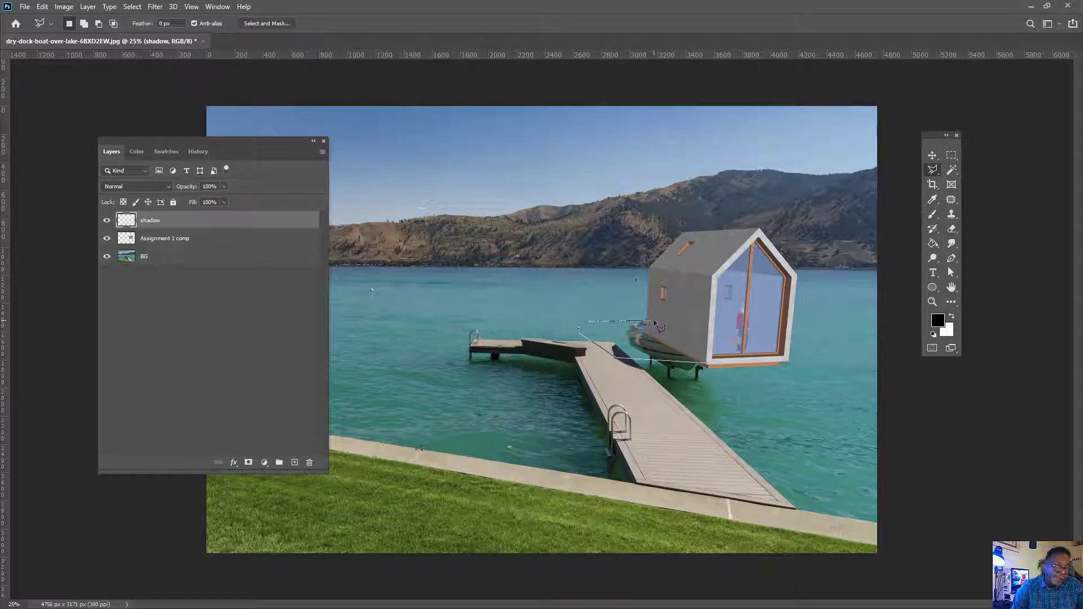
{"action": "left_click", "coordinate": [697, 336]}
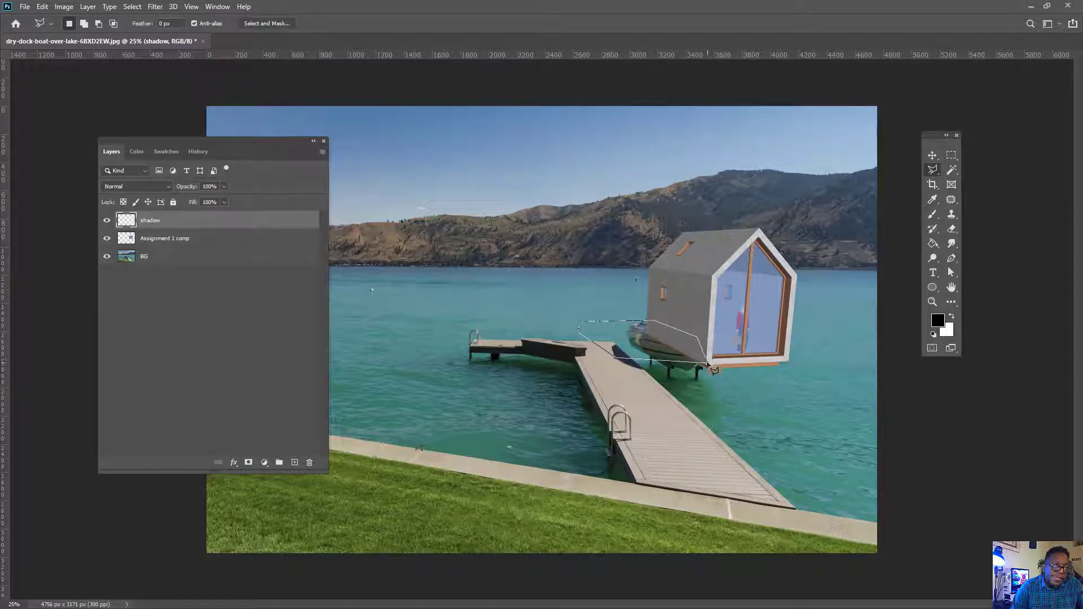
{"action": "double_click", "coordinate": [708, 364]}
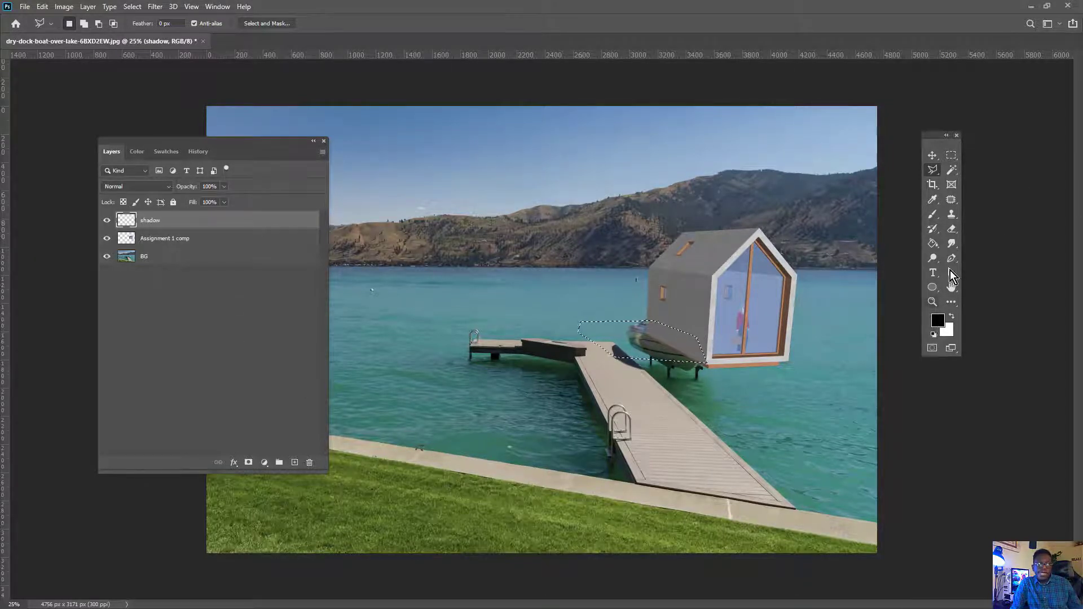
Fill the shadow selection with black using the Paint Bucket on the shadow layer, and deselect it.
{"action": "left_click", "coordinate": [933, 243]}
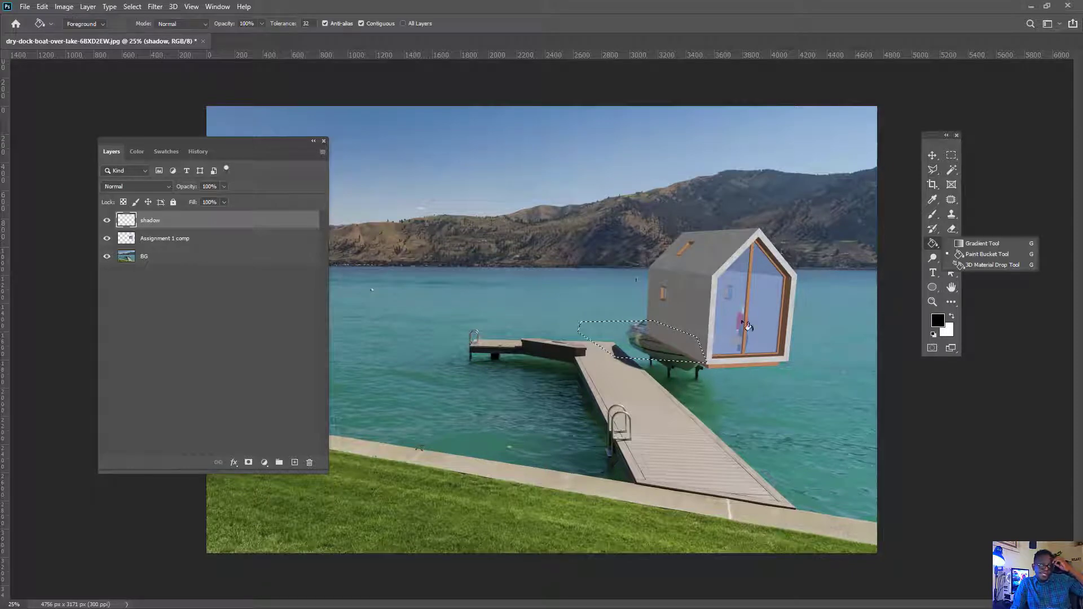
{"action": "left_click", "coordinate": [668, 347]}
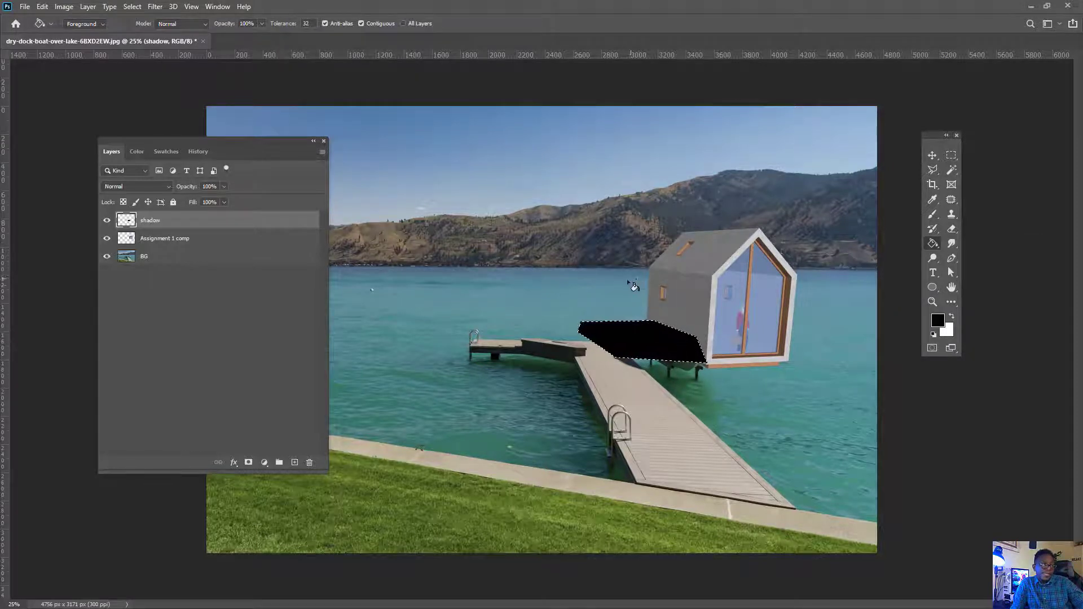
{"action": "left_click", "coordinate": [934, 170]}
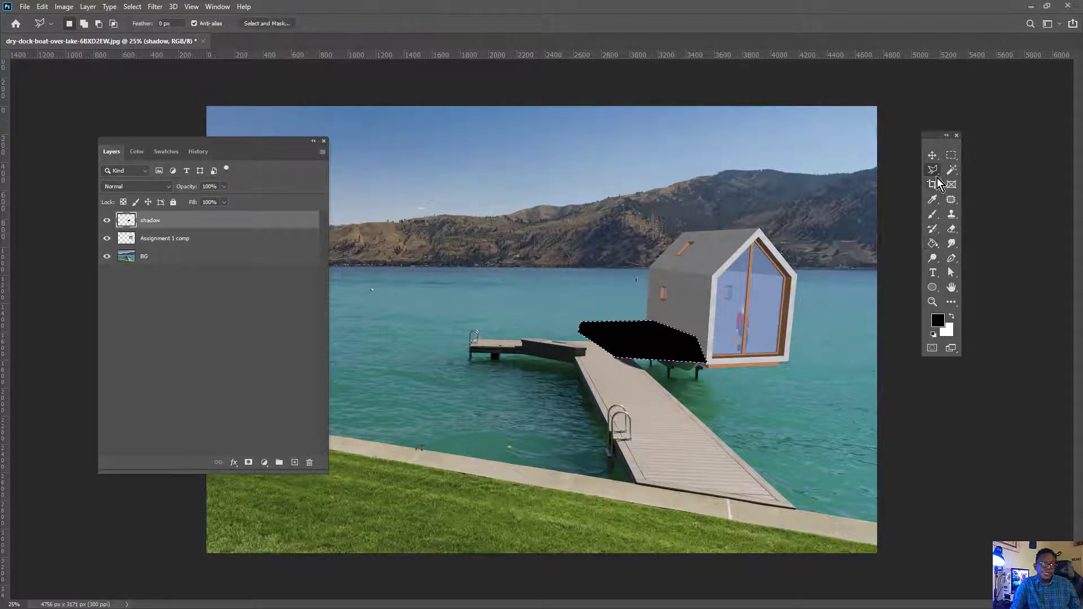
{"action": "right_click", "coordinate": [657, 337]}
{"action": "left_click", "coordinate": [712, 345]}
Place the shadow layer beneath Assignment 1 comp and reduce its opacity to 34%.
{"action": "left_click_drag", "start_coordinate": [149, 222], "coordinate": [186, 250]}
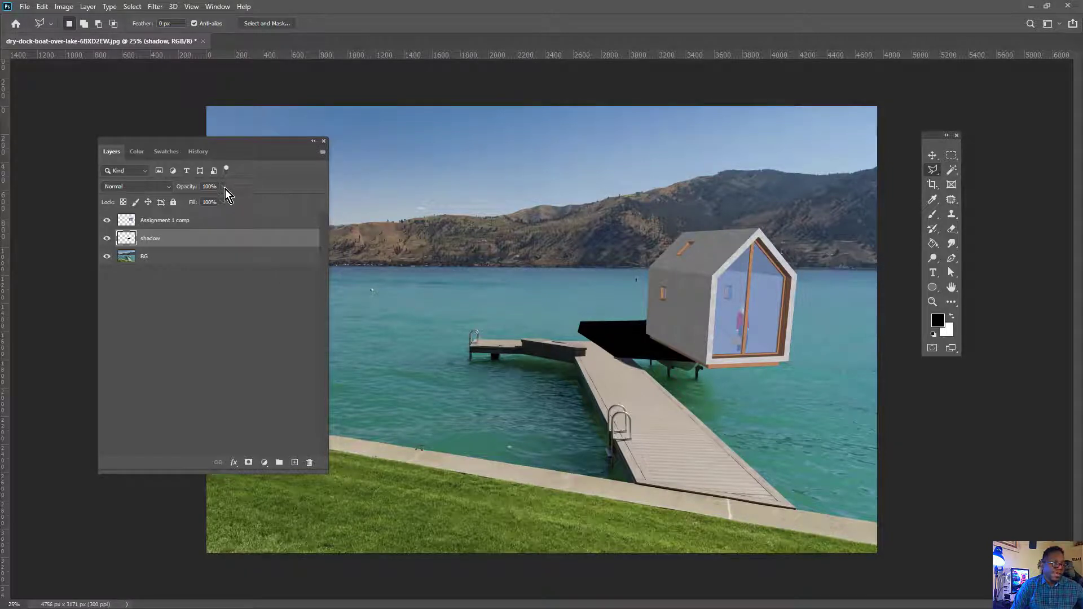
{"action": "left_click_drag", "start_coordinate": [225, 189], "coordinate": [191, 196]}
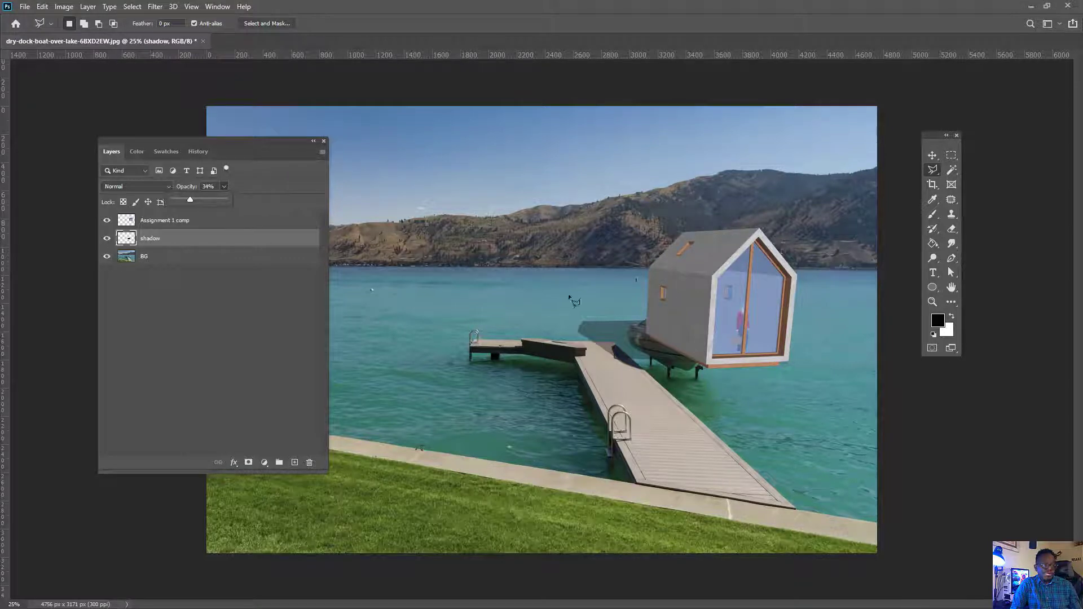
Hide the shadow and Assignment 1 comp layers, leaving only the BG photo displayed around the boat.
{"action": "scroll", "coordinate": [659, 328], "scroll_direction": "up", "scroll_amount": 4, "text": "alt"}
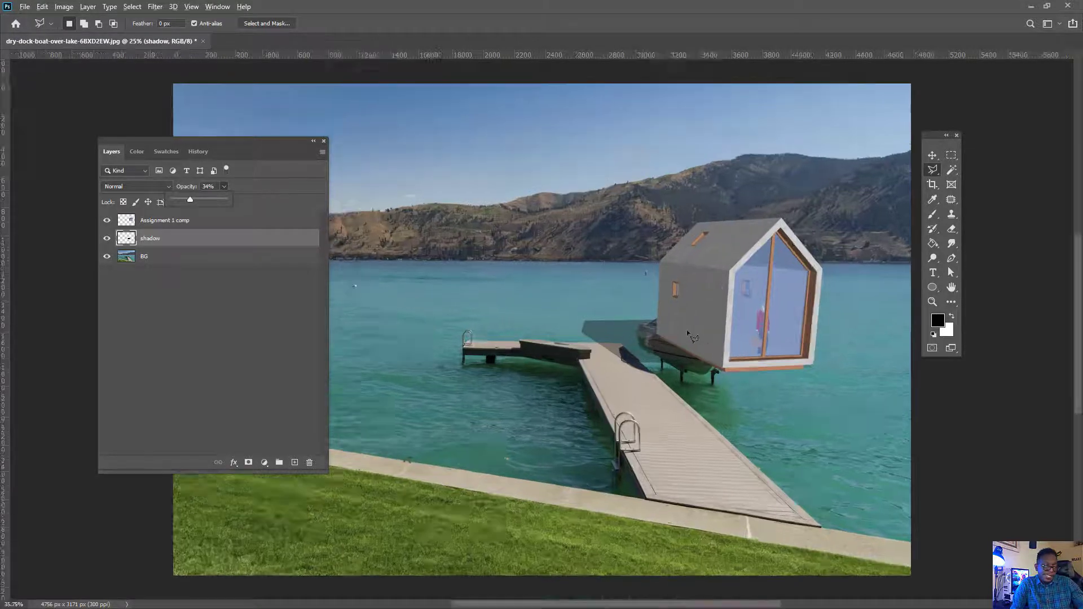
{"action": "scroll", "coordinate": [659, 329], "scroll_direction": "up", "scroll_amount": 4, "text": "alt"}
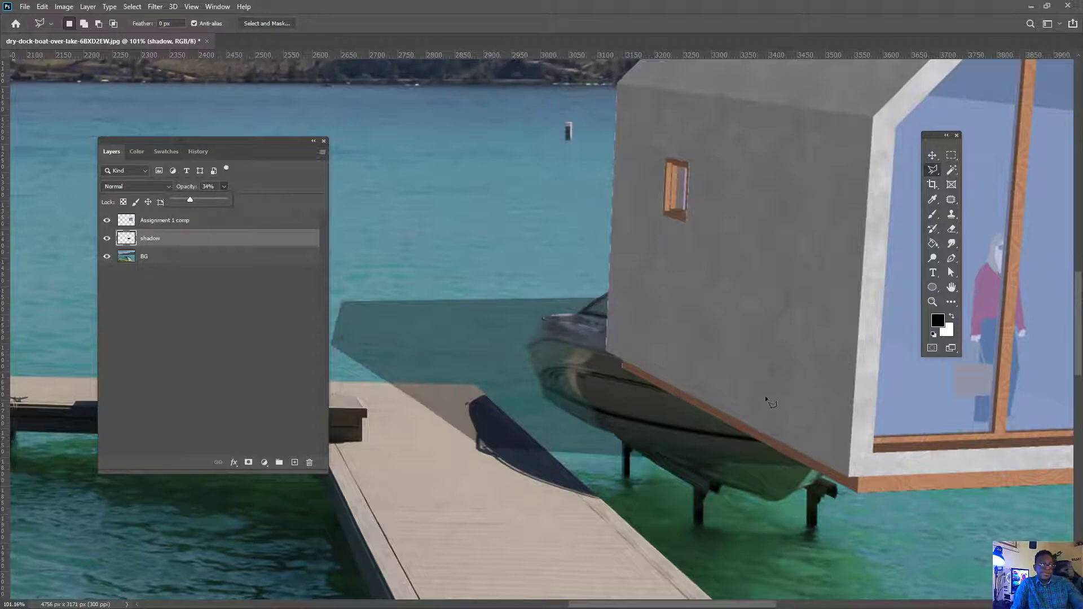
{"action": "left_click", "coordinate": [107, 238]}
{"action": "left_click", "coordinate": [106, 237]}
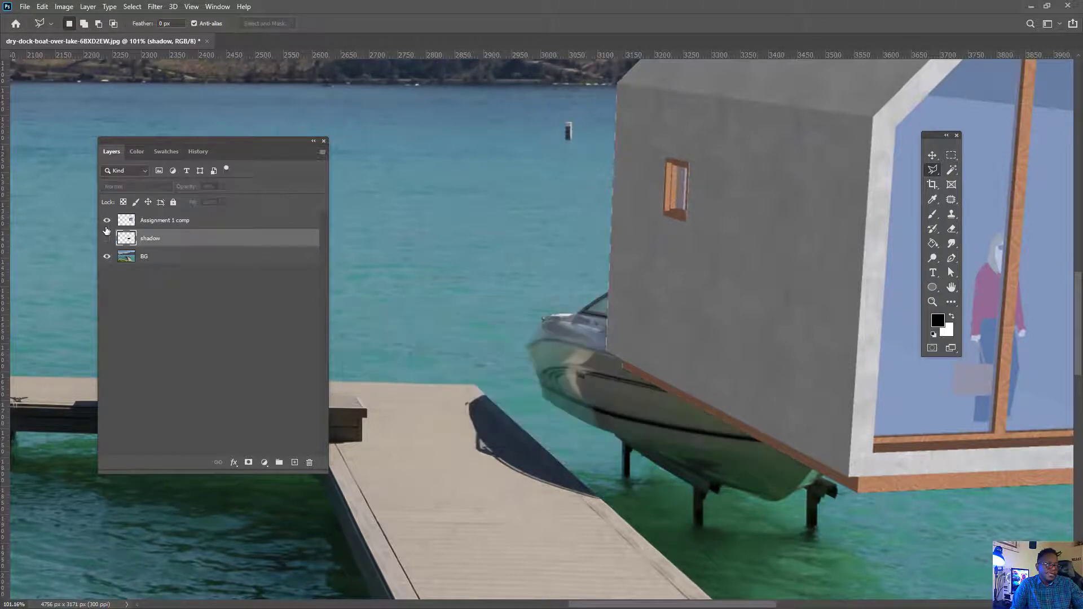
{"action": "left_click", "coordinate": [104, 223]}
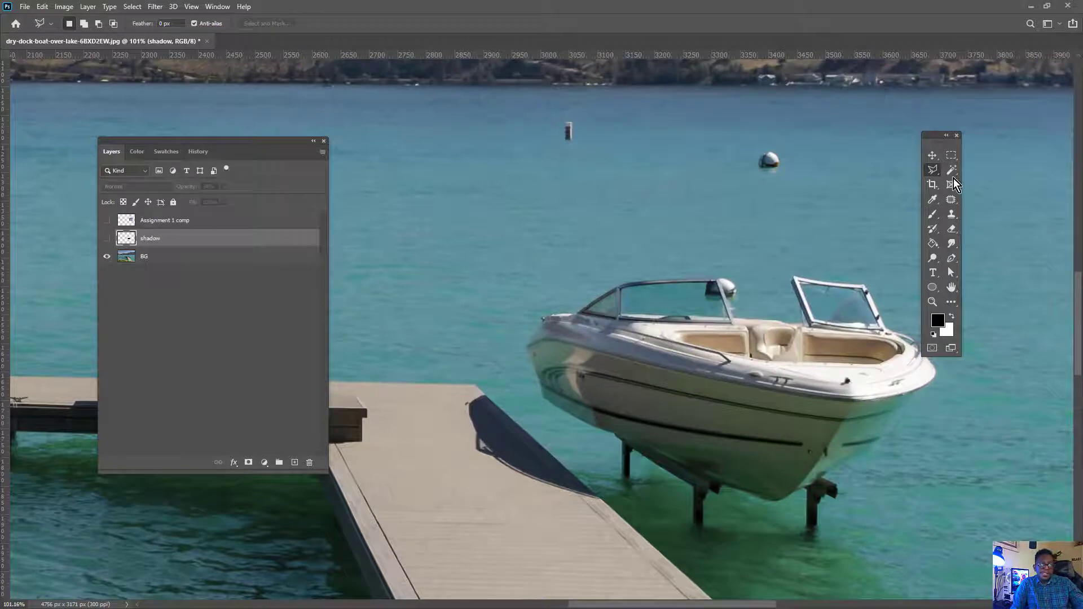
Trace the underside of the boat's hull with the Polygonal Lasso, from the stern's lower edge past the keel to the bow side.
{"action": "left_click_drag", "start_coordinate": [939, 138], "coordinate": [1010, 90]}
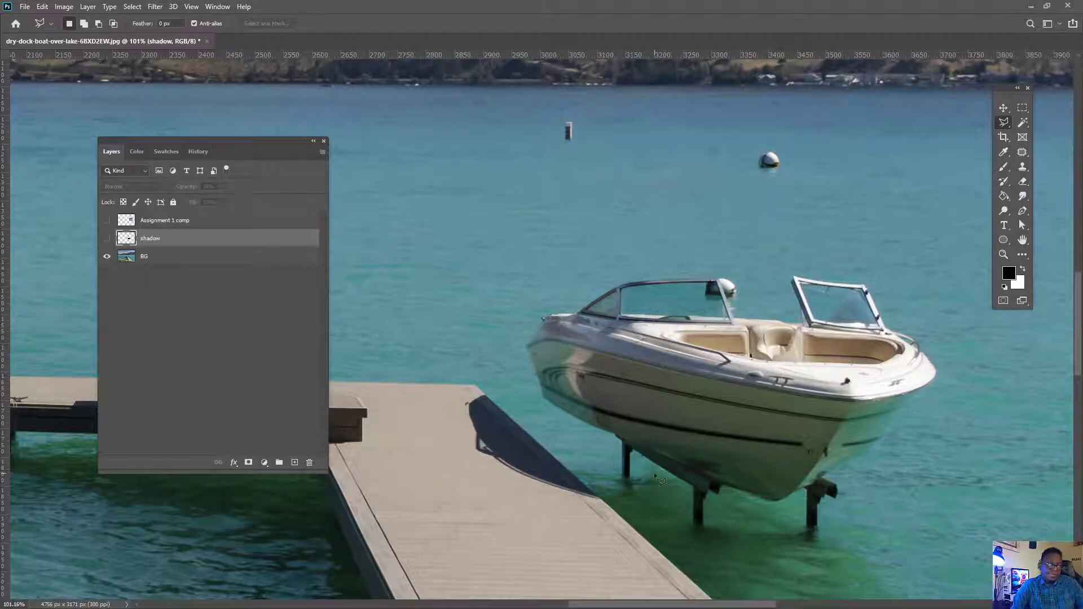
{"action": "left_click", "coordinate": [573, 418]}
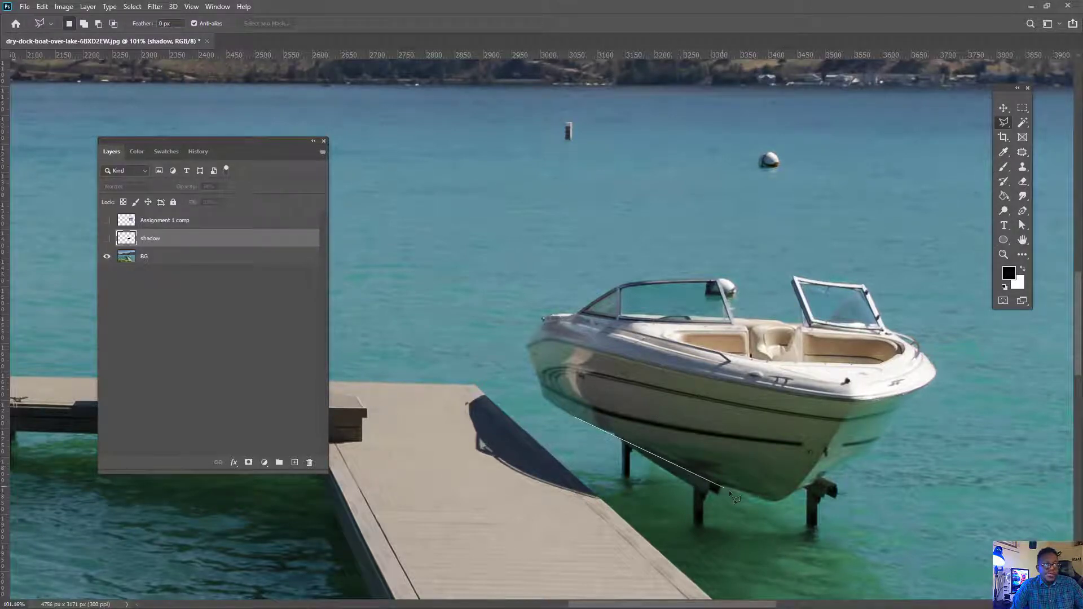
{"action": "left_click", "coordinate": [679, 467]}
{"action": "left_click", "coordinate": [754, 489]}
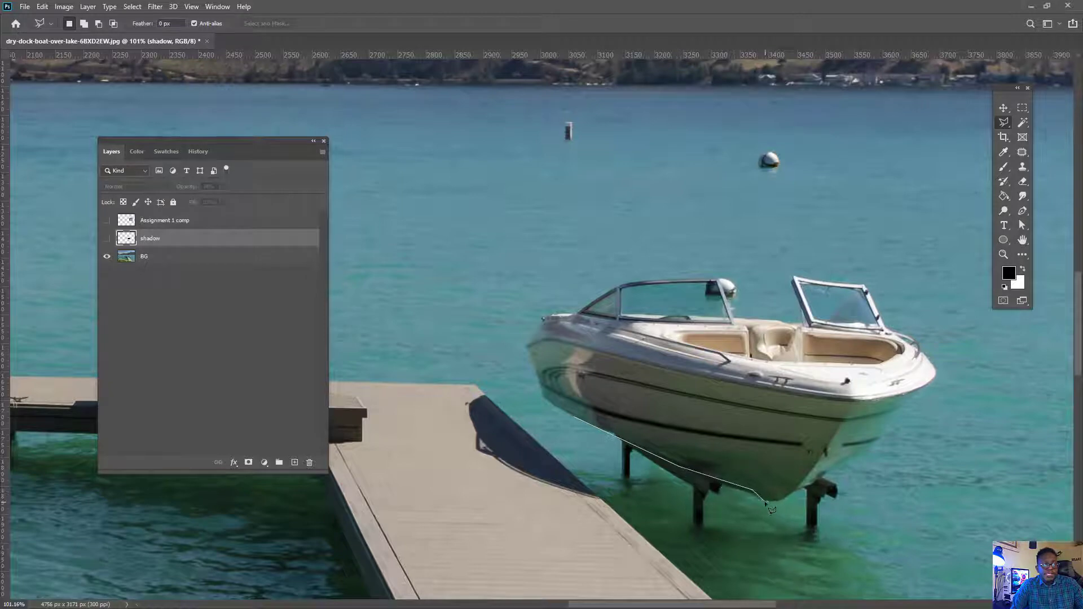
{"action": "left_click", "coordinate": [795, 494]}
{"action": "left_click", "coordinate": [829, 472]}
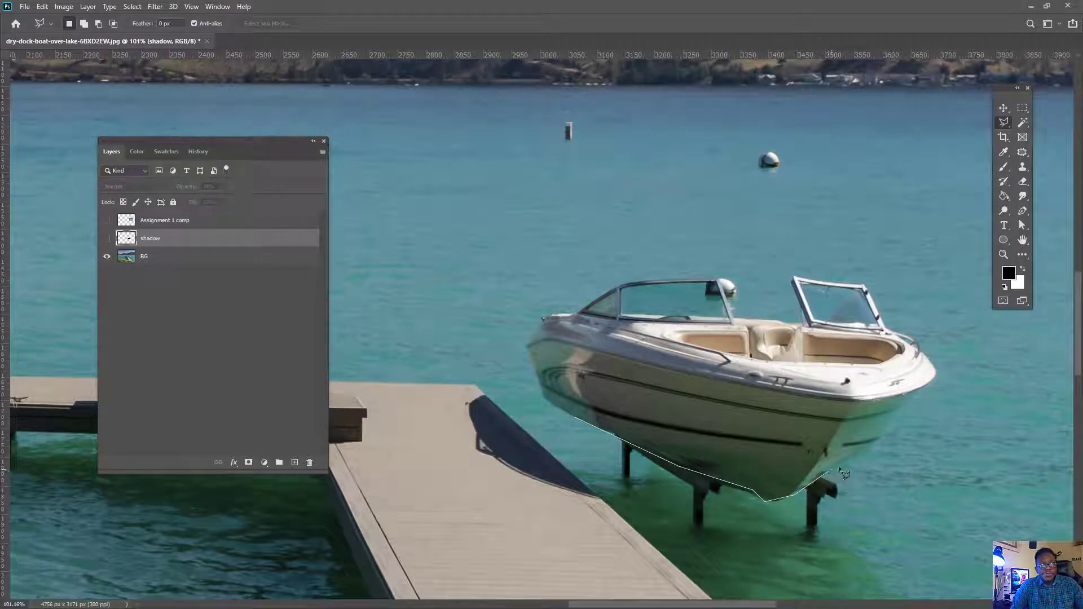
{"action": "left_click", "coordinate": [873, 450]}
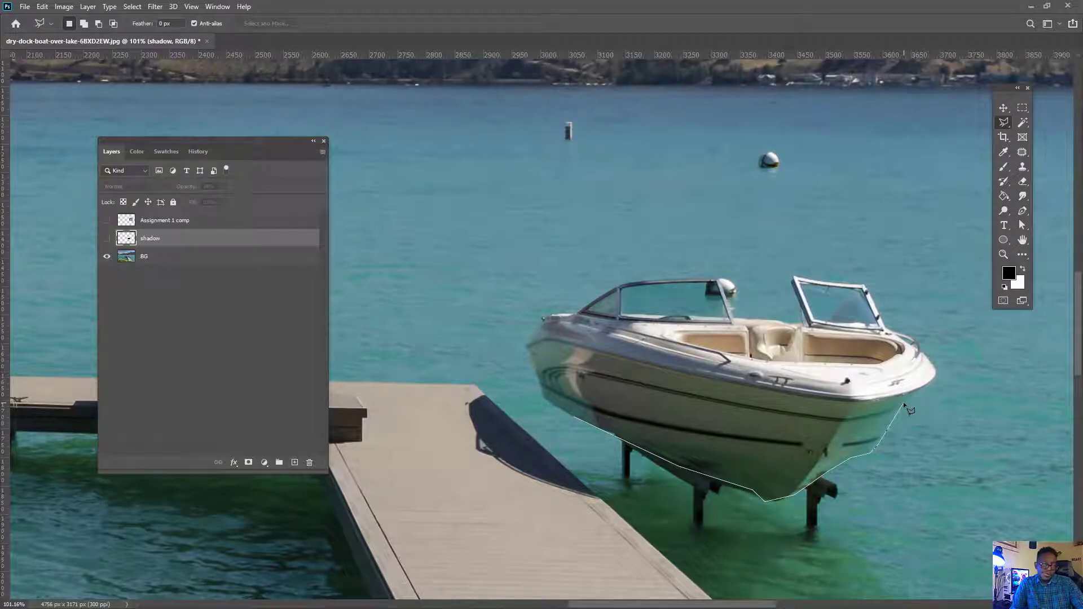
Continue the lasso outline around the bow tip, along the bow rail and up the outer edge of the front windshield frame.
{"action": "scroll", "coordinate": [904, 404], "scroll_direction": "up", "scroll_amount": 4, "text": "alt"}
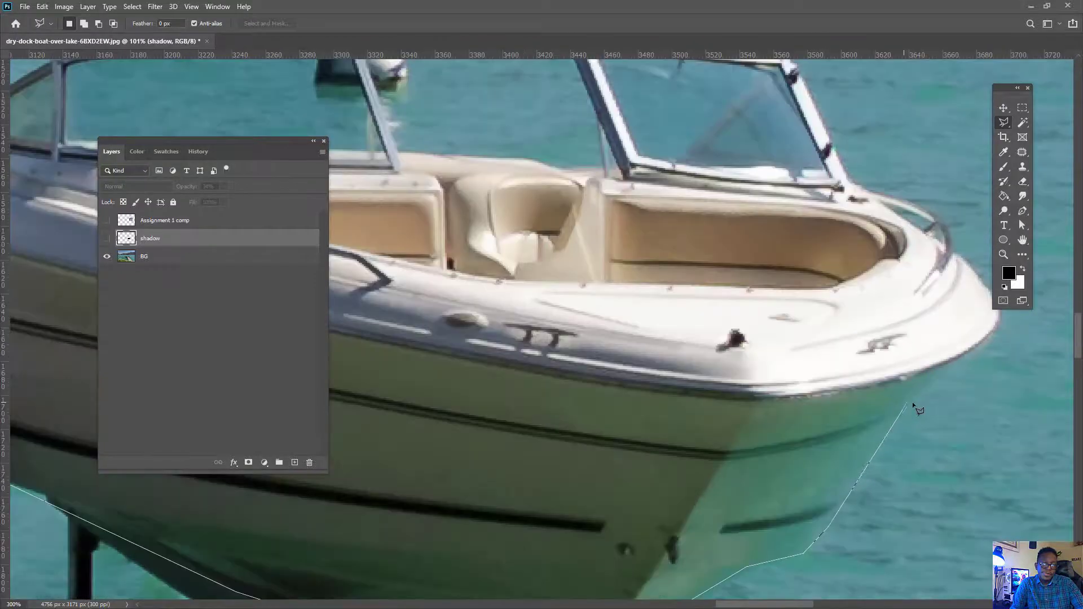
{"action": "left_click", "coordinate": [910, 406]}
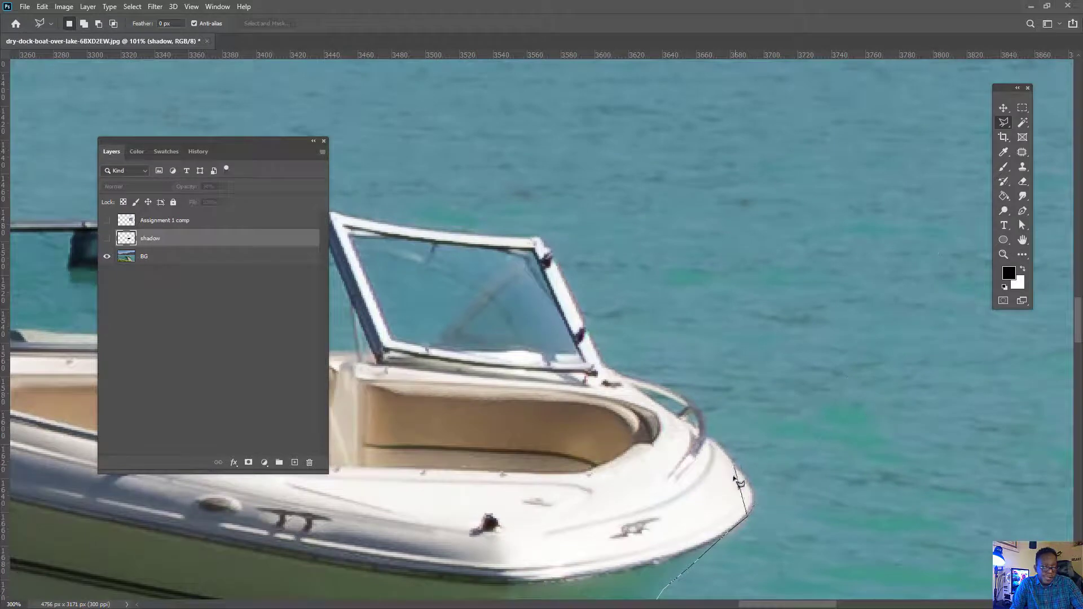
{"action": "scroll", "coordinate": [758, 507], "scroll_direction": "up", "scroll_amount": 1, "text": "alt"}
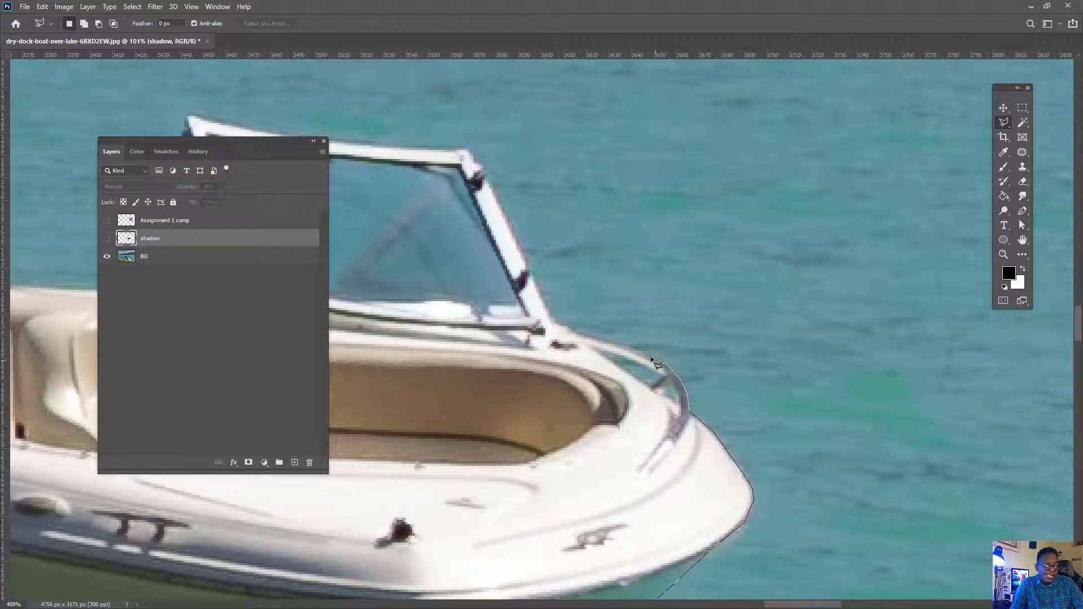
{"action": "left_click", "coordinate": [626, 345]}
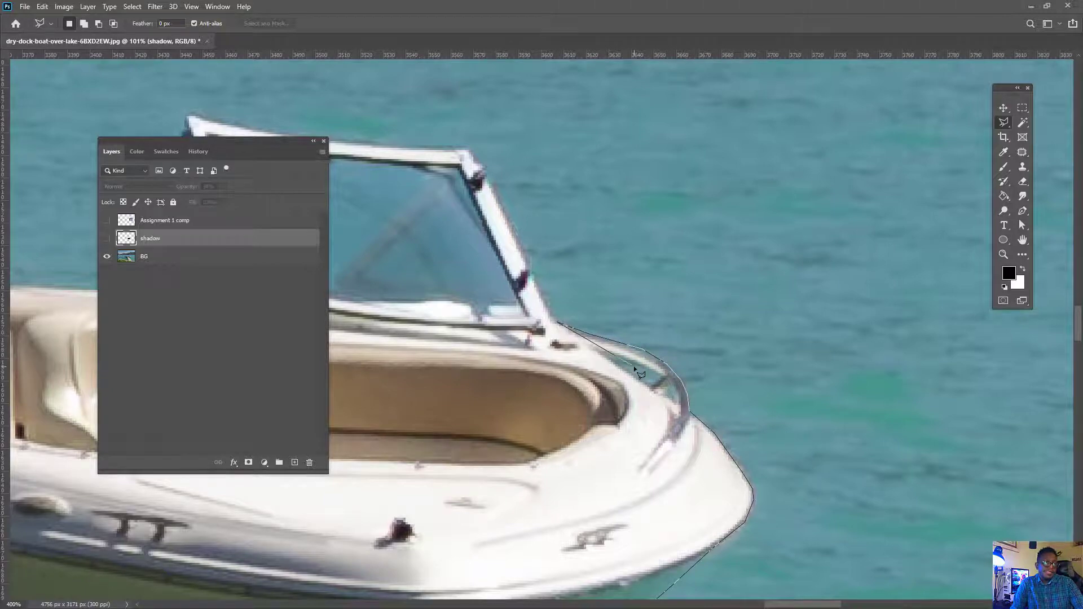
{"action": "left_click", "coordinate": [557, 322]}
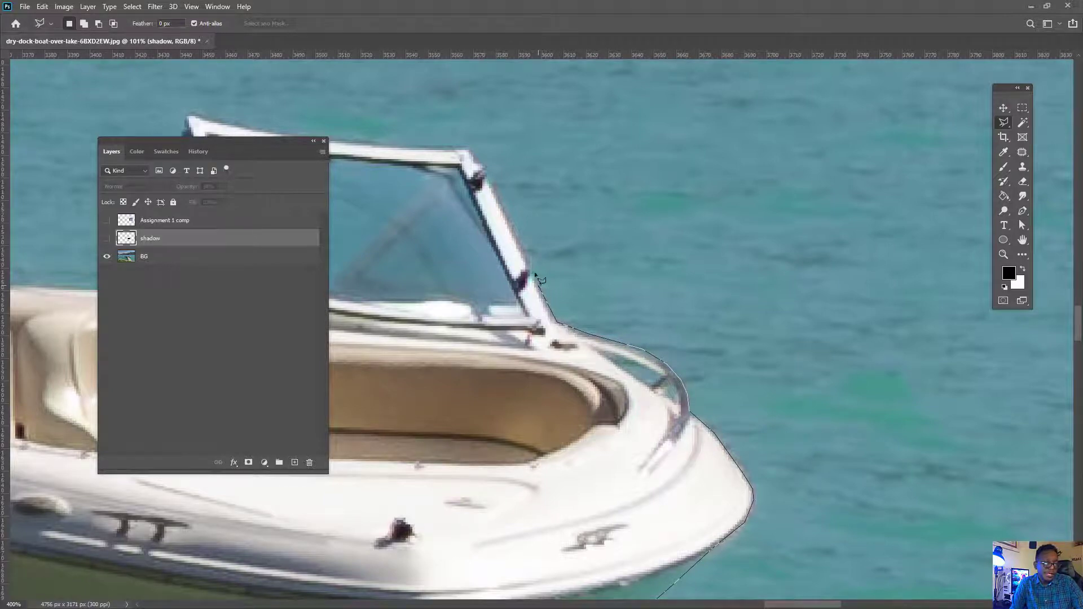
{"action": "left_click", "coordinate": [472, 152]}
Extend the lasso outline over the front windshield's top, down its inner edge and along the far side of the hull to the second windshield.
{"action": "mouse_move", "coordinate": [541, 252]}
{"action": "left_mouse_down"}
{"action": "mouse_move", "coordinate": [776, 321]}
{"action": "mouse_move", "coordinate": [916, 340]}
{"action": "left_mouse_up"}
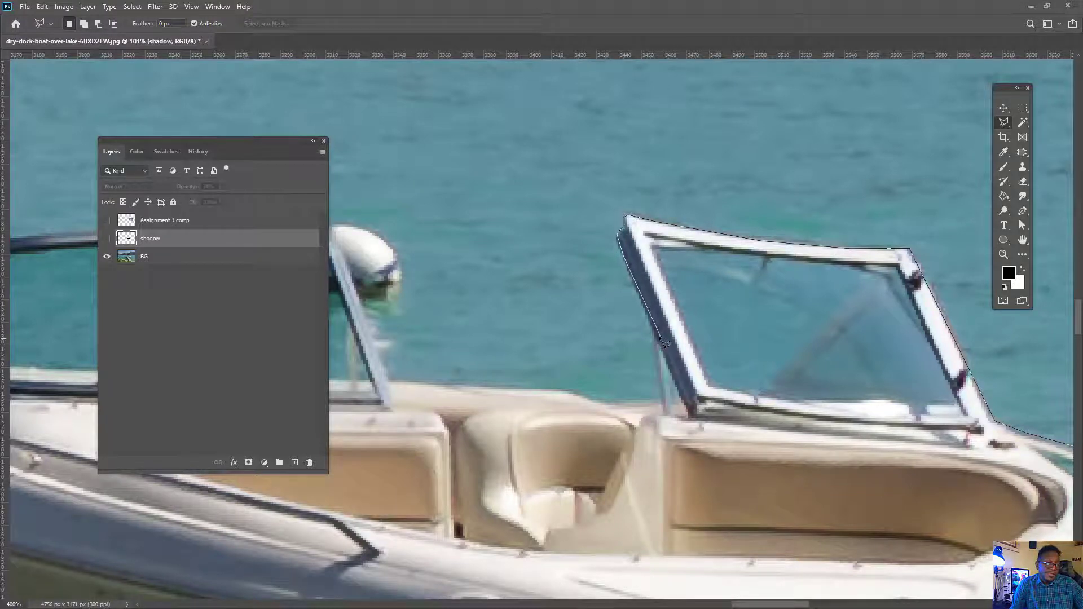
{"action": "left_click", "coordinate": [662, 402]}
{"action": "left_click", "coordinate": [607, 403]}
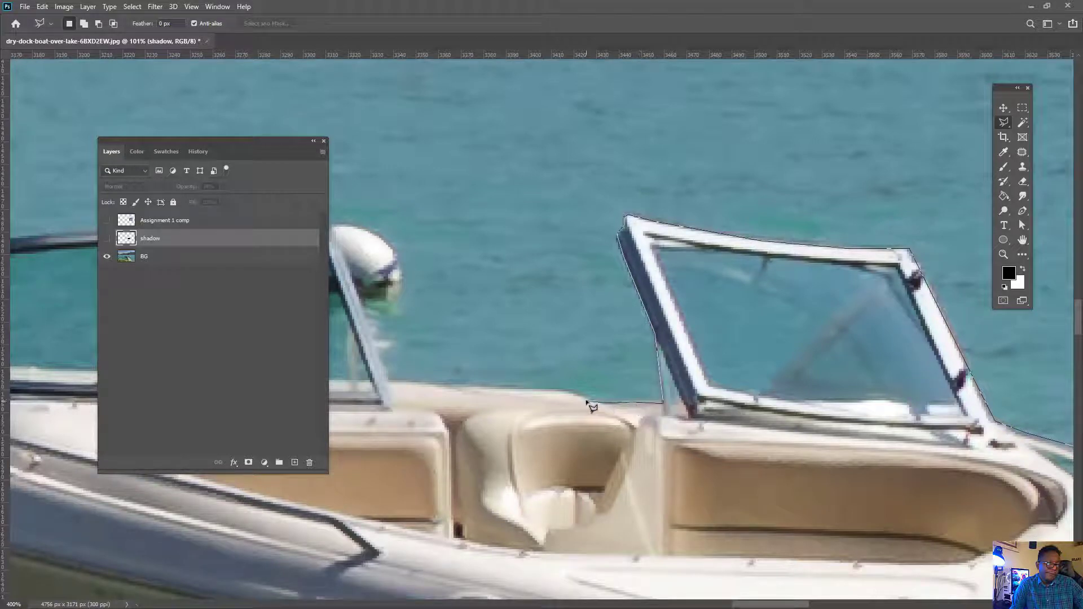
{"action": "left_click", "coordinate": [554, 393]}
{"action": "left_click", "coordinate": [450, 389]}
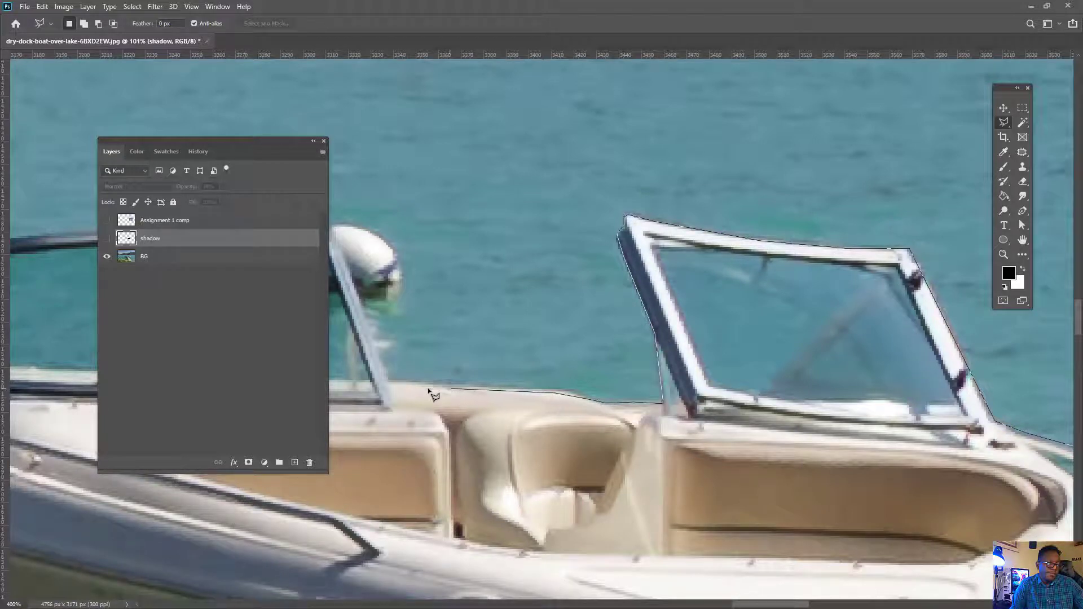
{"action": "left_click", "coordinate": [387, 383]}
Trace the lasso outline around the second windshield frame, over its top and down its slope to the rear deck.
{"action": "left_click_drag", "start_coordinate": [596, 379], "coordinate": [864, 473]}
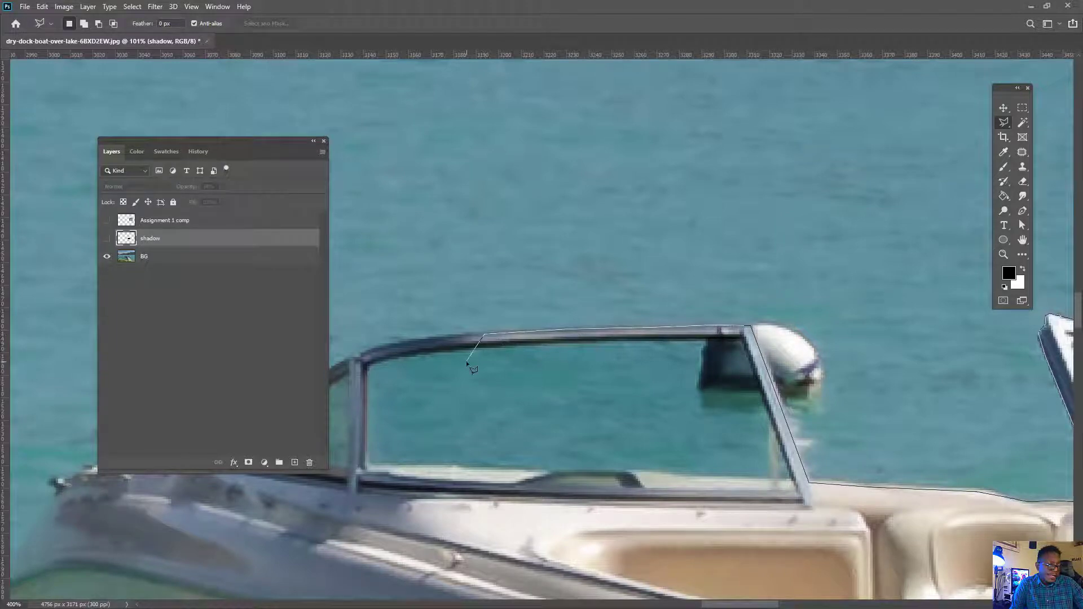
{"action": "left_click_drag", "start_coordinate": [466, 362], "coordinate": [739, 307]}
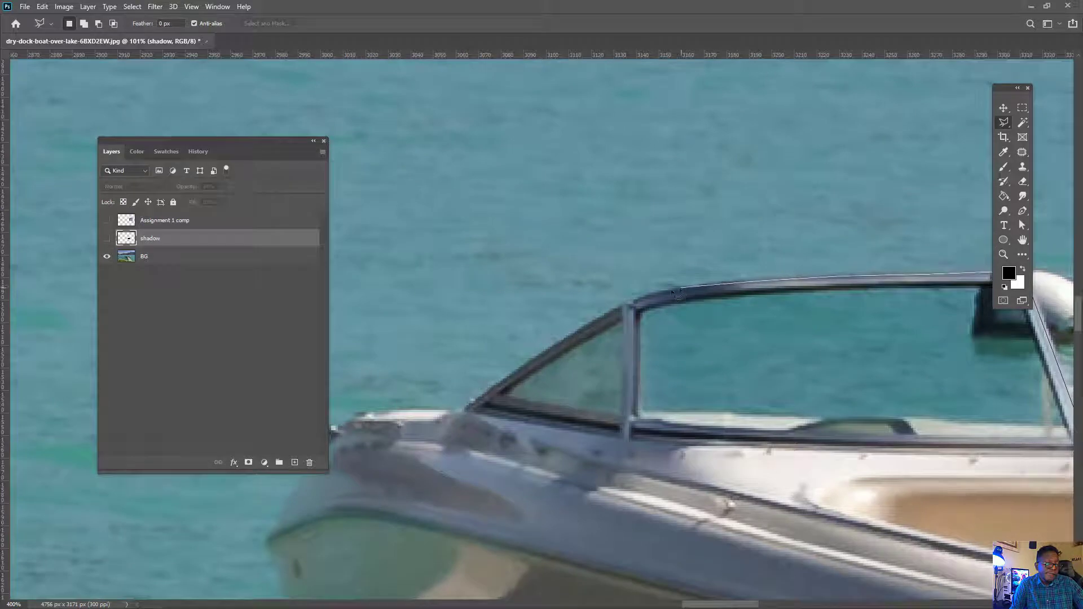
{"action": "left_click", "coordinate": [677, 288]}
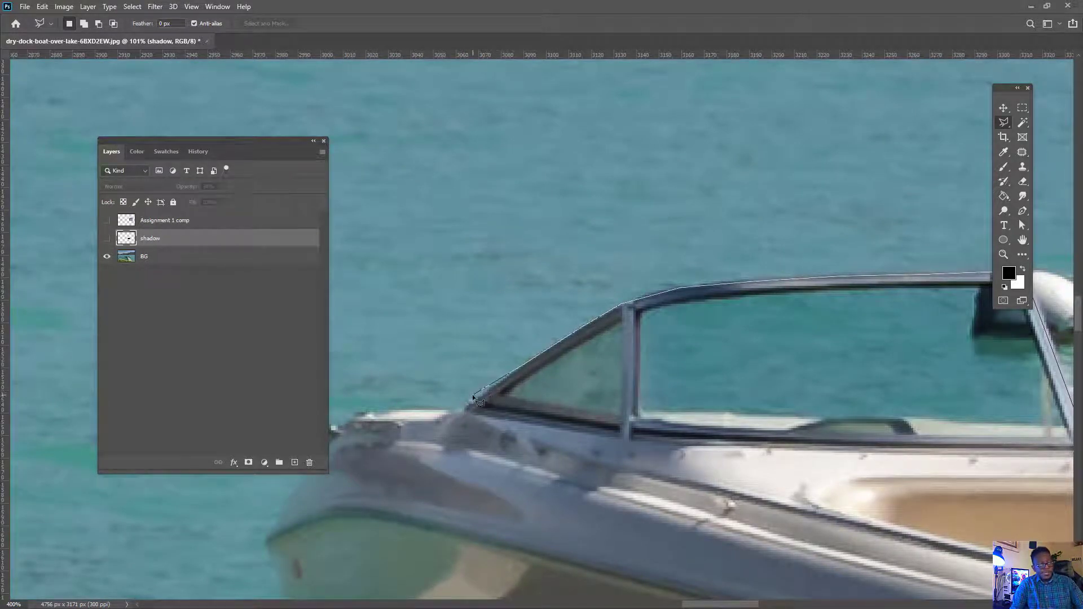
{"action": "left_click", "coordinate": [442, 412]}
Trace the rear deck and stern edge down to the hull's underside, closing the lasso selection around the boat.
{"action": "left_click_drag", "start_coordinate": [443, 411], "coordinate": [686, 248]}
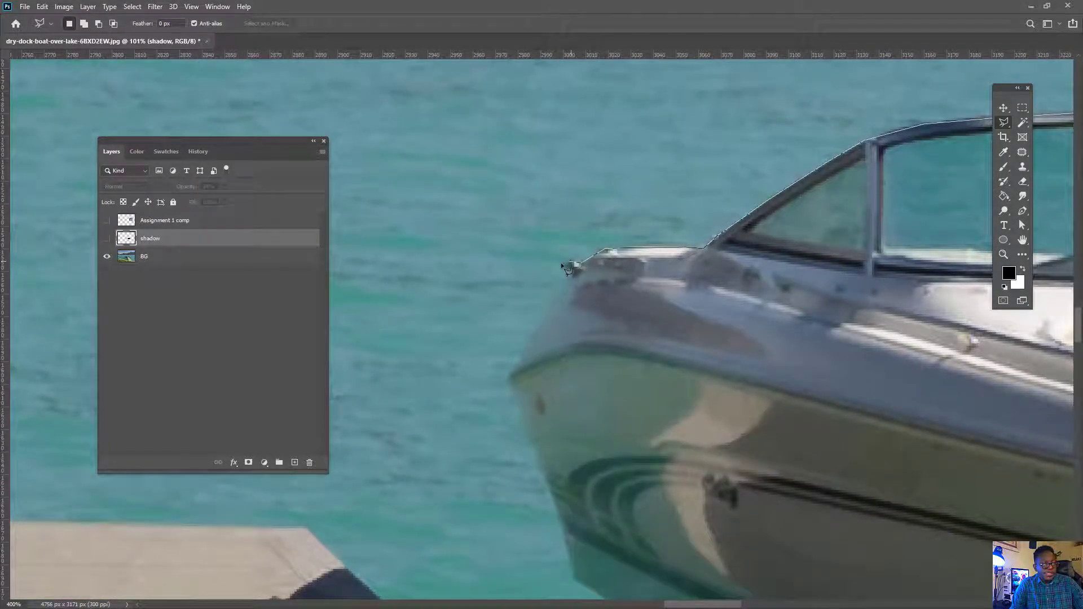
{"action": "left_click", "coordinate": [572, 272]}
{"action": "left_click", "coordinate": [513, 397]}
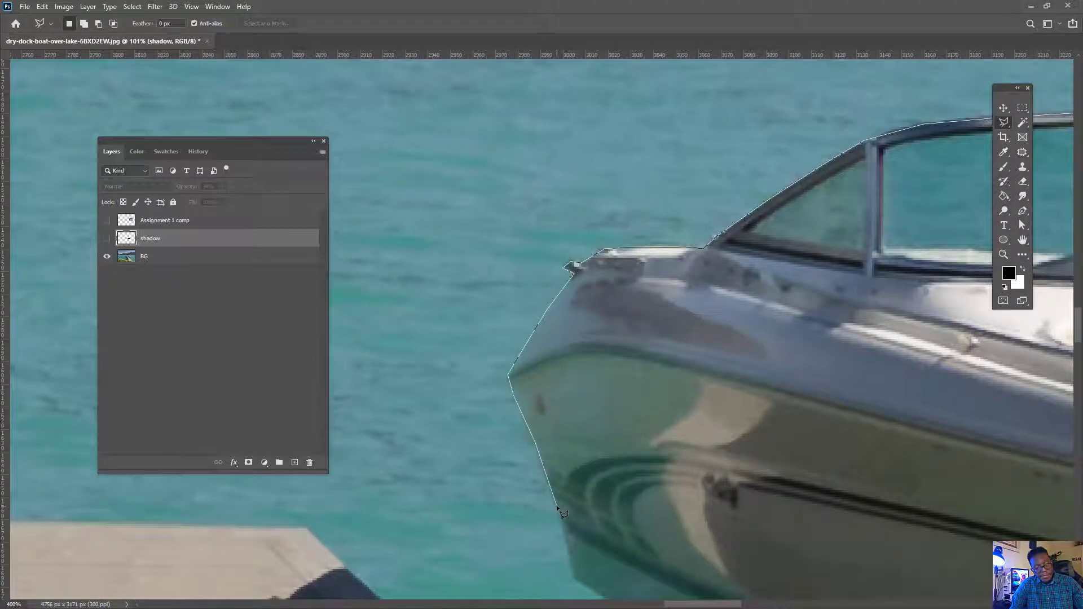
{"action": "left_click_drag", "start_coordinate": [568, 516], "coordinate": [507, 211]}
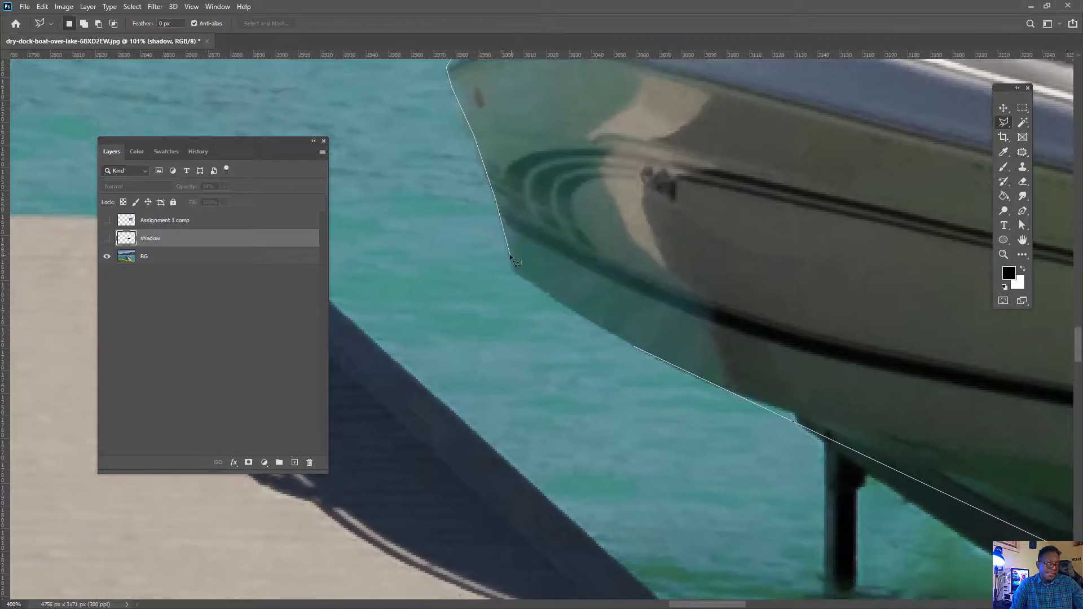
{"action": "left_click", "coordinate": [511, 268]}
{"action": "left_click", "coordinate": [635, 346]}
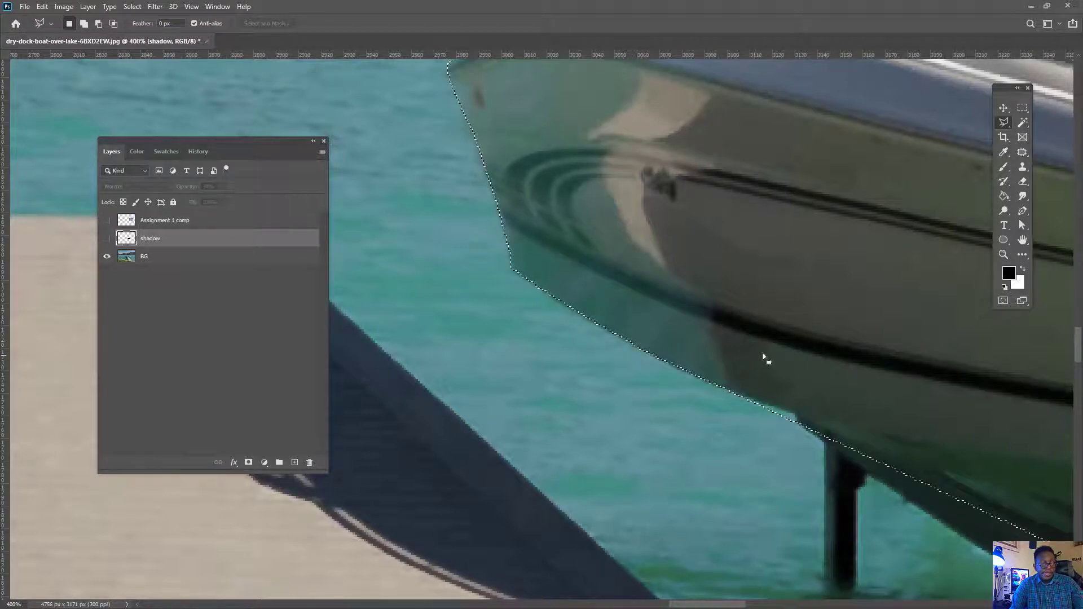
{"action": "scroll", "coordinate": [629, 317], "scroll_direction": "down", "scroll_amount": 3, "text": "alt"}
{"action": "scroll", "coordinate": [627, 313], "scroll_direction": "down", "scroll_amount": 4, "text": "alt"}
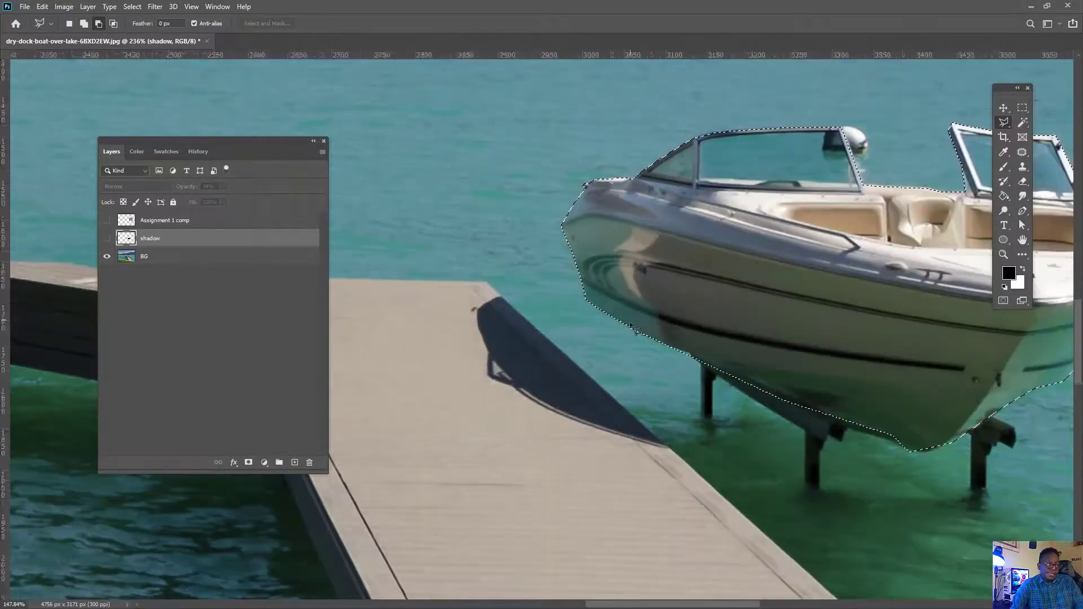
{"action": "scroll", "coordinate": [823, 302], "scroll_direction": "up", "scroll_amount": 1, "text": "alt"}
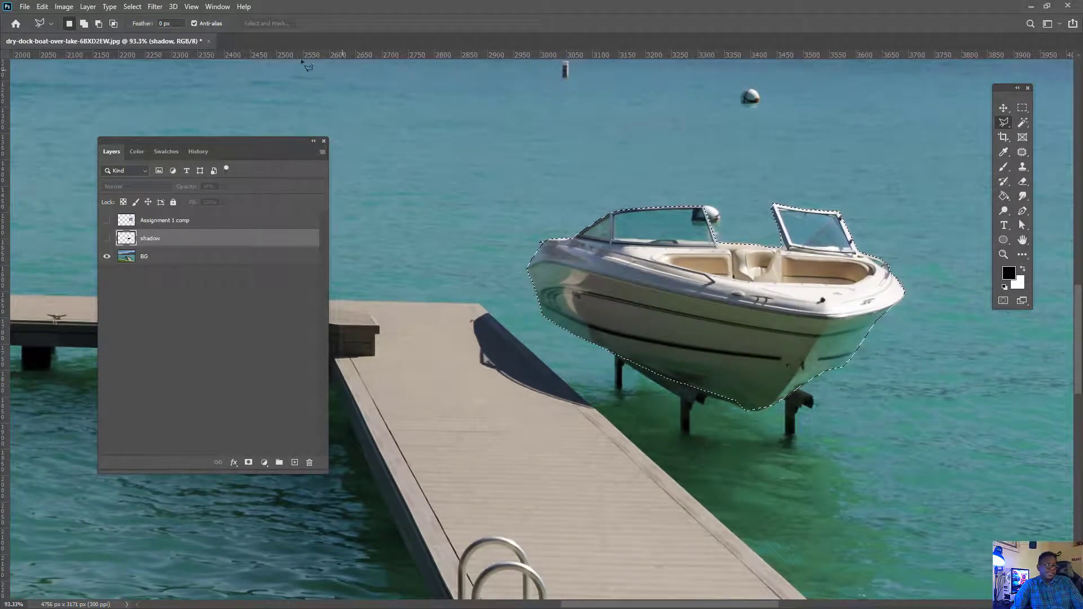
Copy the selected boat from the BG layer and paste it in place as a new layer.
{"action": "left_click", "coordinate": [42, 6]}
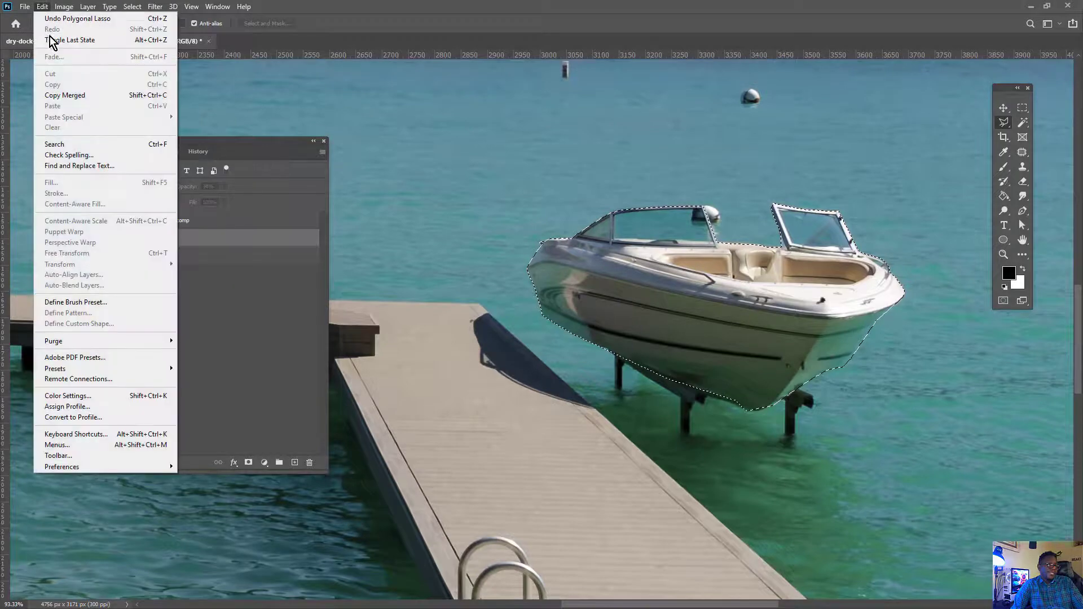
{"action": "left_click", "coordinate": [83, 101]}
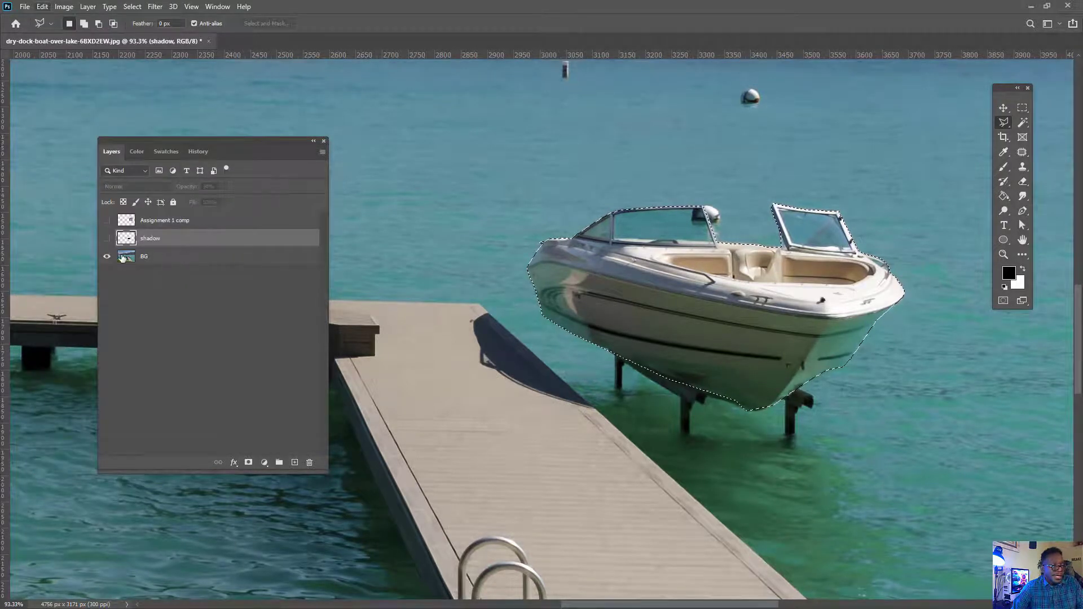
{"action": "left_click", "coordinate": [156, 260]}
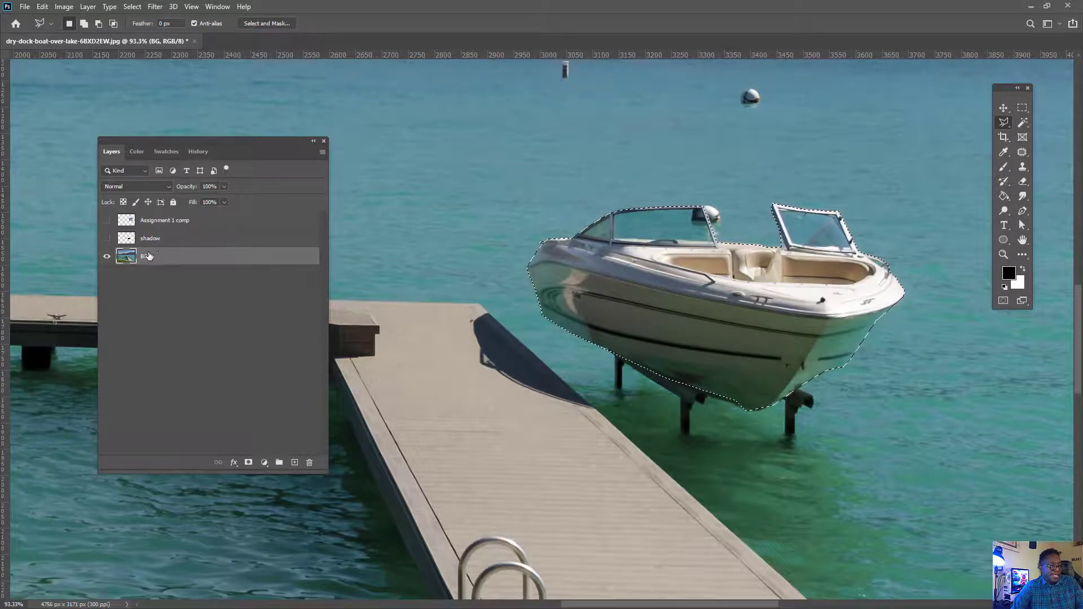
{"action": "left_click", "coordinate": [42, 6]}
{"action": "left_click", "coordinate": [66, 87]}
{"action": "left_click", "coordinate": [42, 6]}
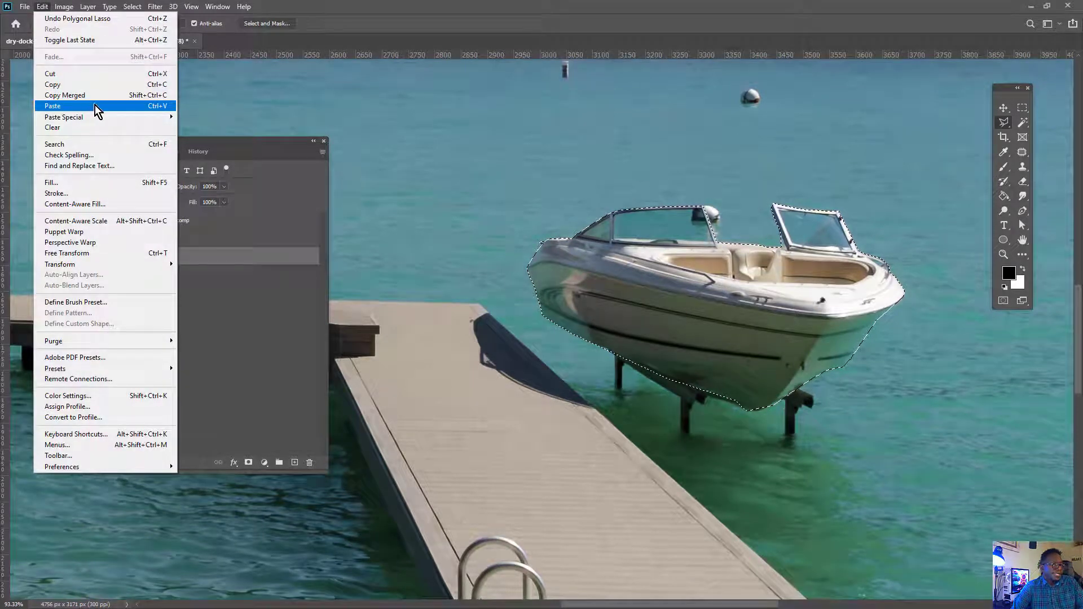
{"action": "mouse_move", "coordinate": [103, 117]}
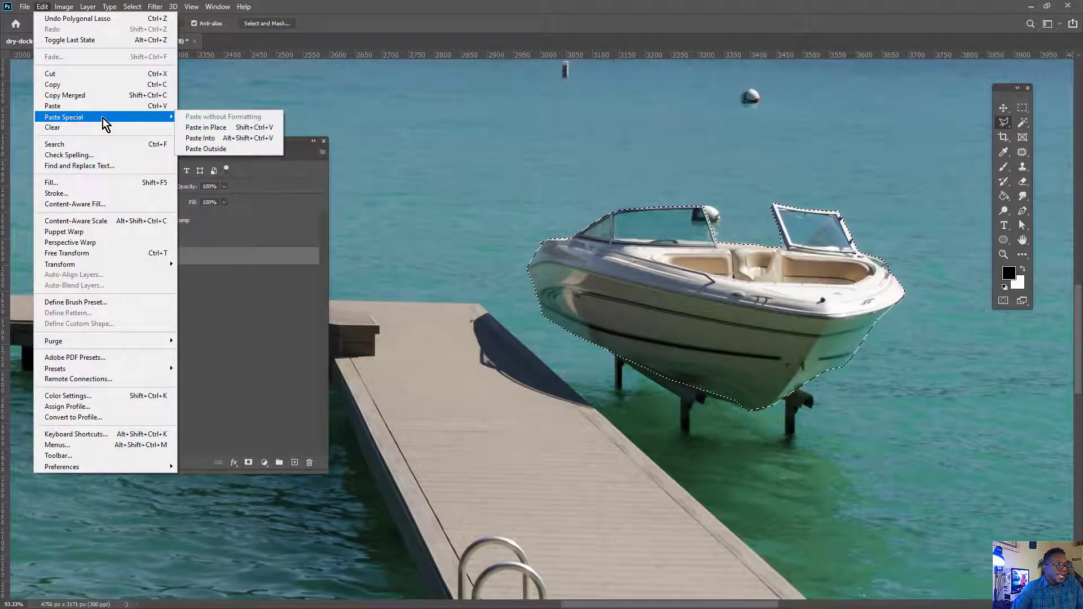
{"action": "left_click", "coordinate": [221, 129]}
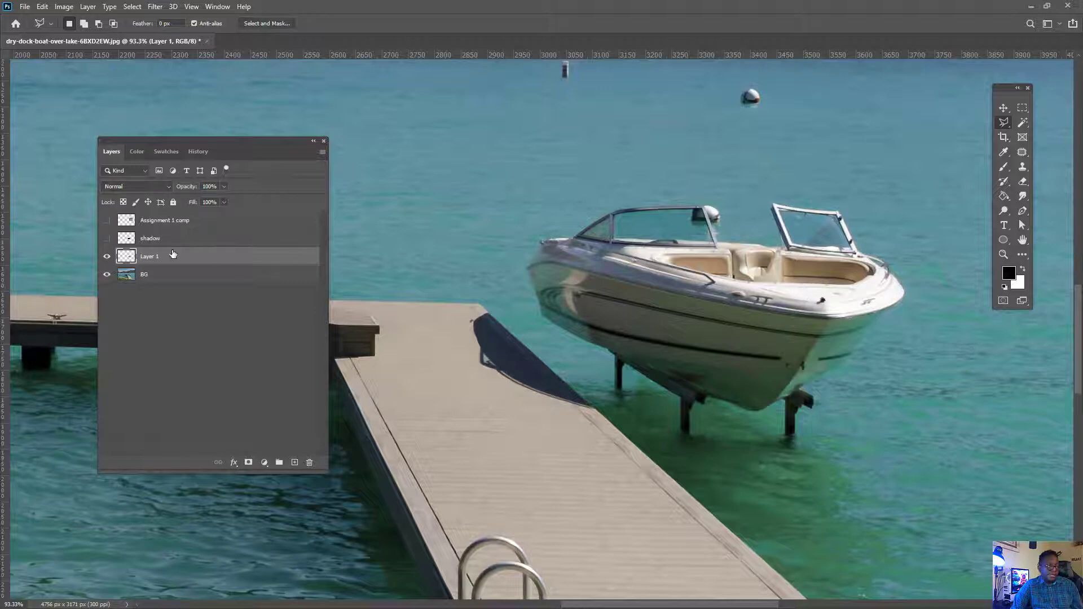
Hide the BG layer to check the boat cutout, and make the shadow and Assignment 1 comp layers visible.
{"action": "left_click", "coordinate": [106, 274]}
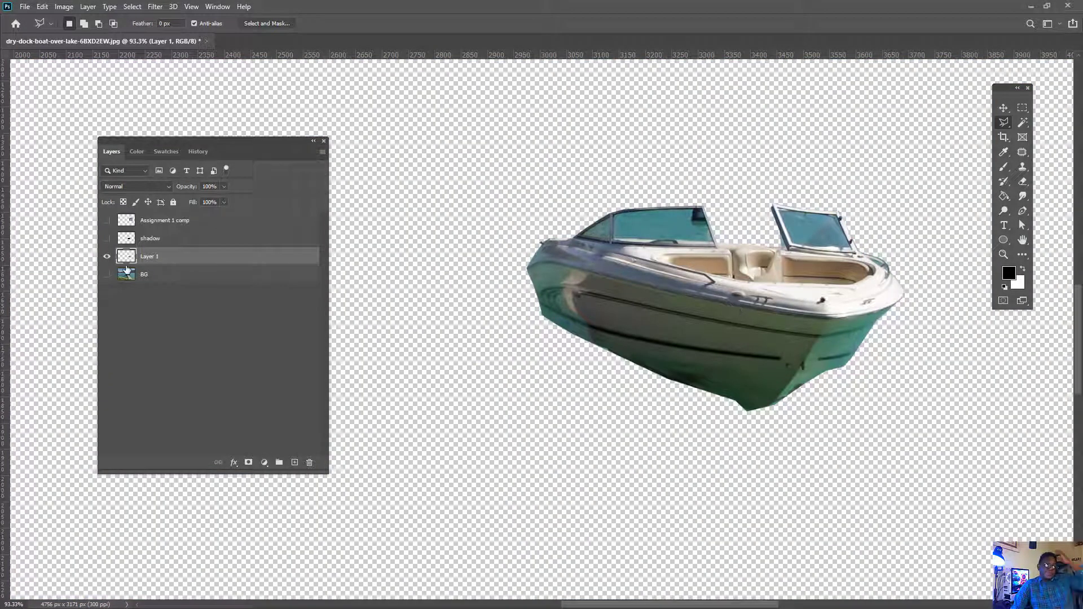
{"action": "left_click", "coordinate": [107, 256]}
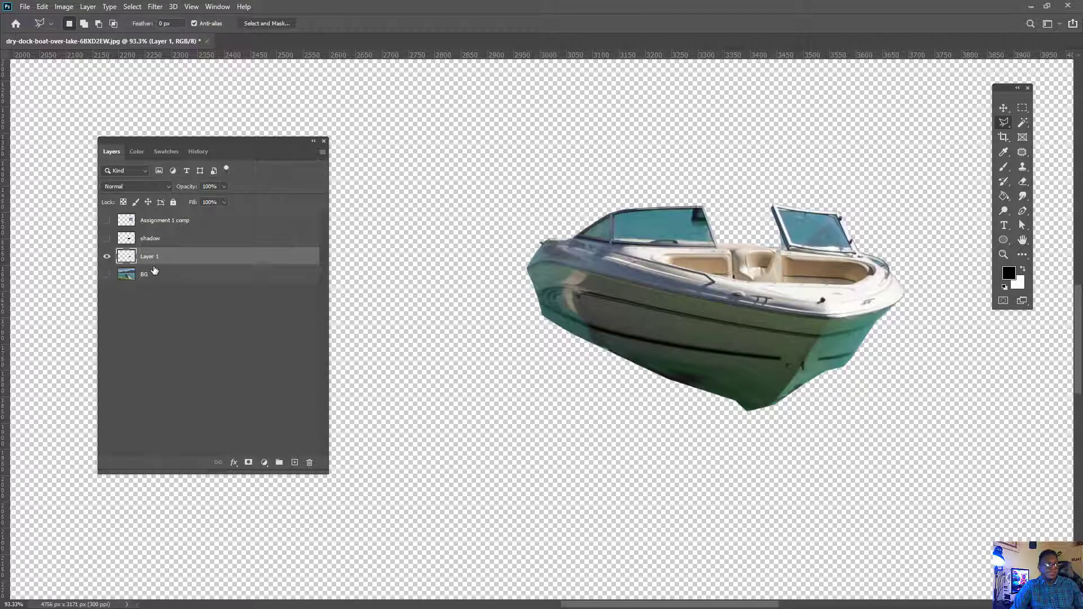
{"action": "left_click", "coordinate": [108, 238]}
{"action": "left_click", "coordinate": [107, 221]}
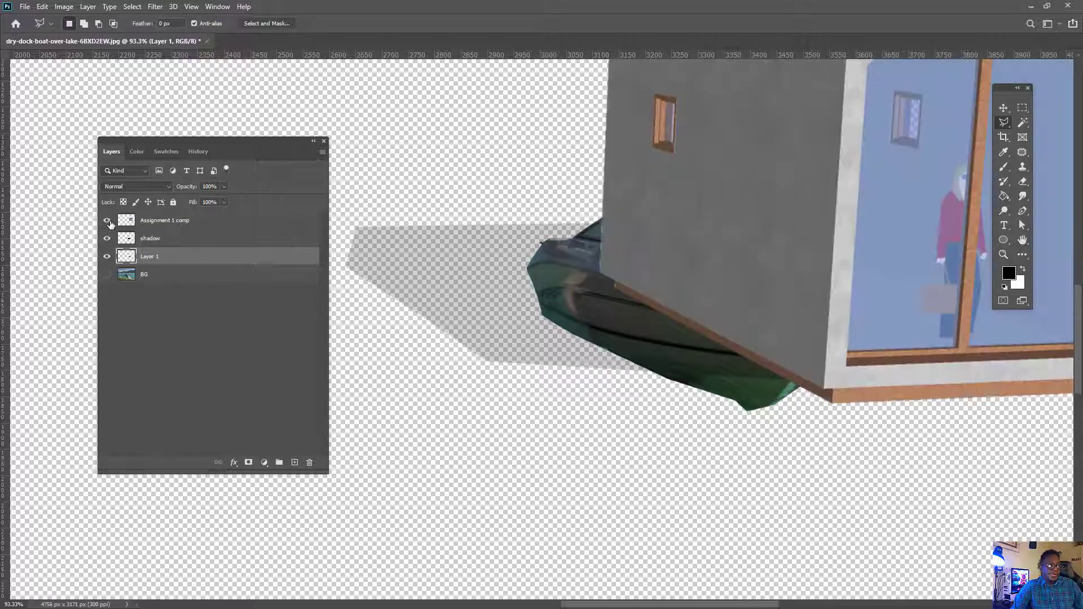
Rename the pasted boat layer as boat.
{"action": "double_click", "coordinate": [147, 257]}
{"action": "type", "text": "boa"}
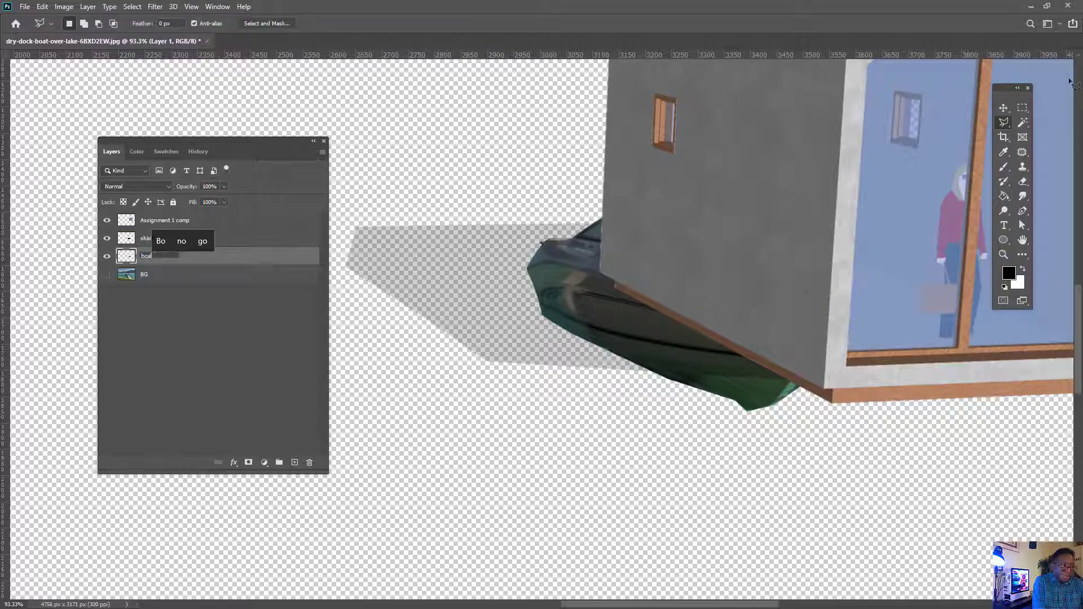
{"action": "type", "text": "t"}
{"action": "key", "text": "Return"}
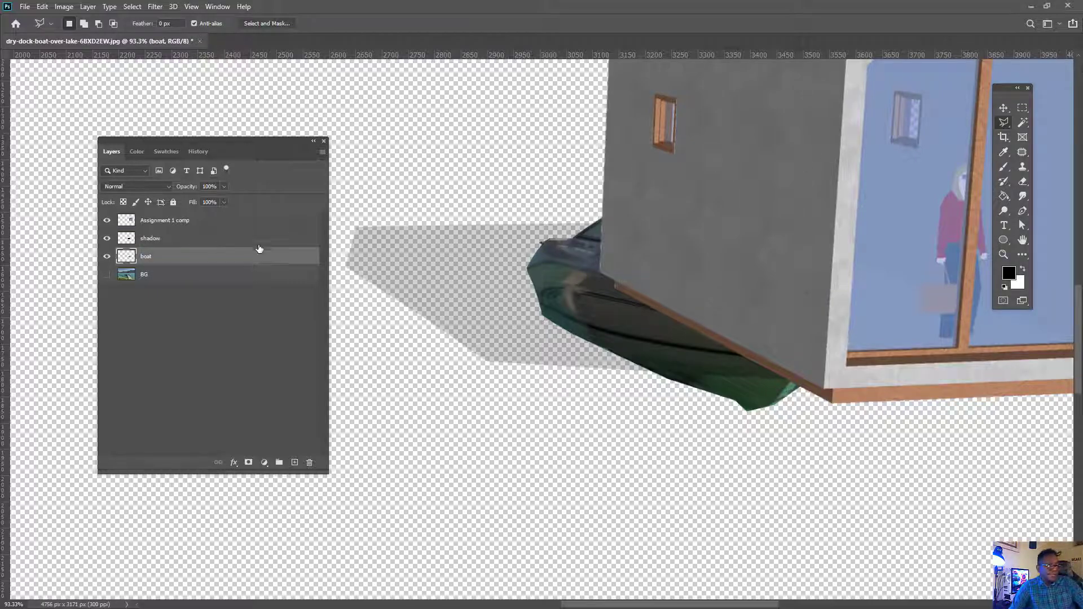
Move the boat layer above Assignment 1 comp and make the BG layer visible.
{"action": "left_click_drag", "start_coordinate": [185, 262], "coordinate": [186, 214]}
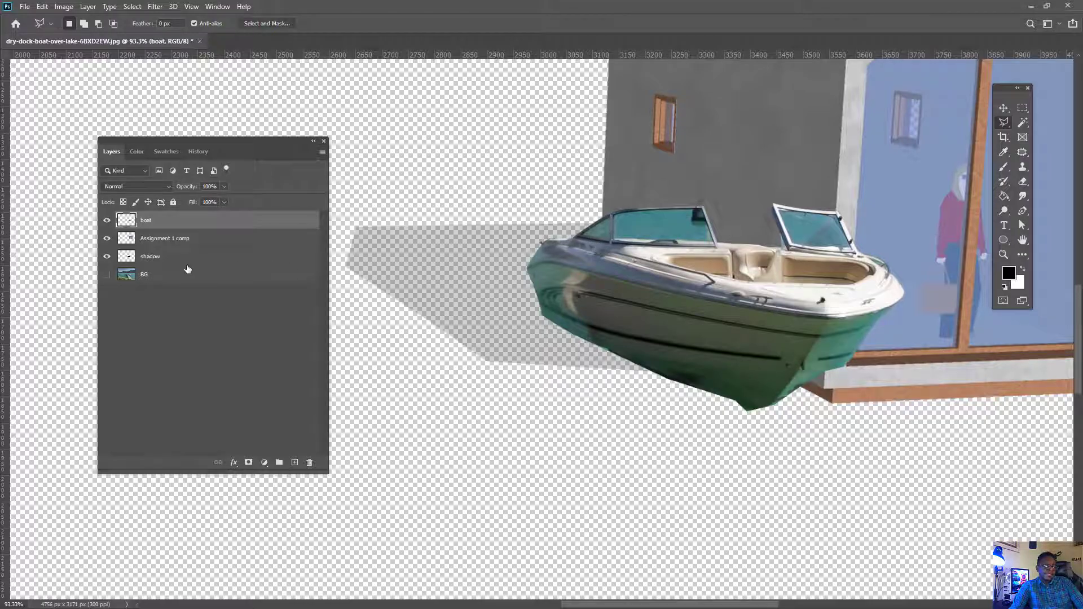
{"action": "left_click", "coordinate": [106, 274]}
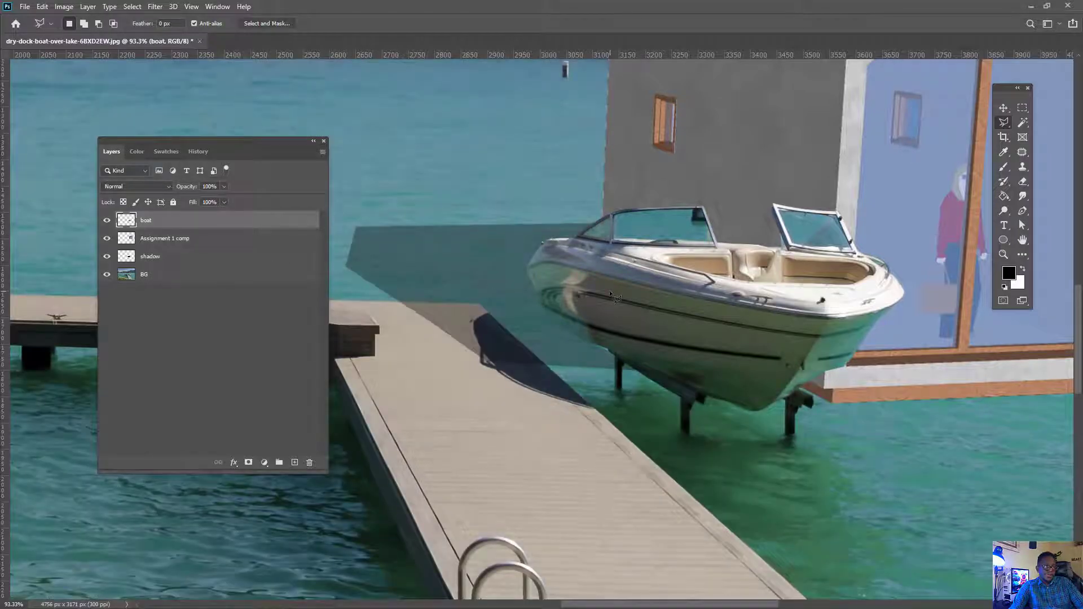
Examine the boat cutout in front of the cabin and the cabin's shadow along the dock's edge.
{"action": "scroll", "coordinate": [617, 296], "scroll_direction": "down", "scroll_amount": 2}
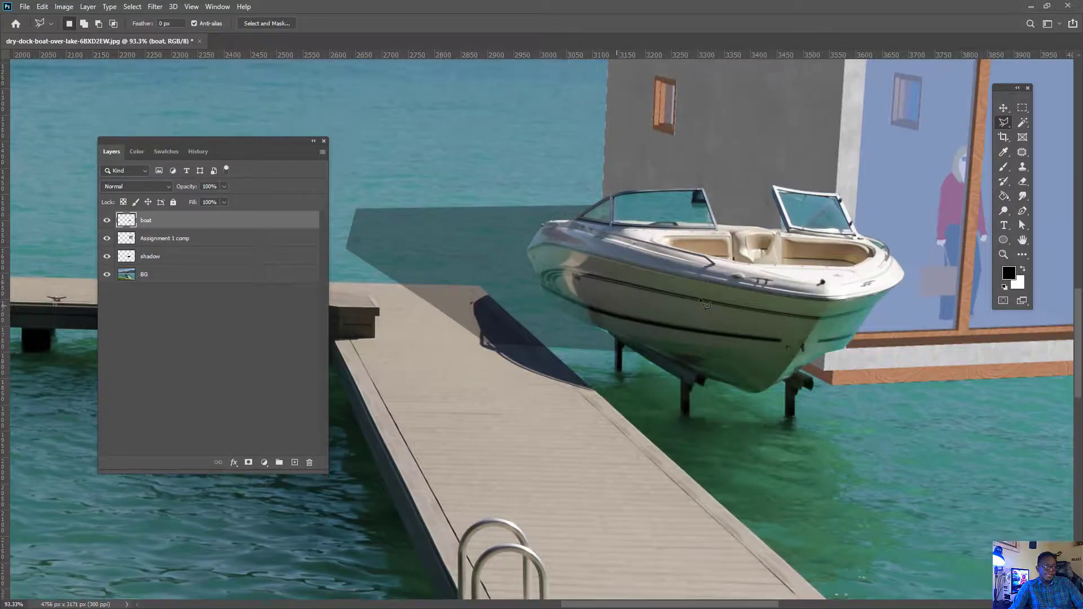
{"action": "scroll", "coordinate": [639, 276], "scroll_direction": "down", "scroll_amount": 10, "text": "alt"}
{"action": "key", "text": "b"}
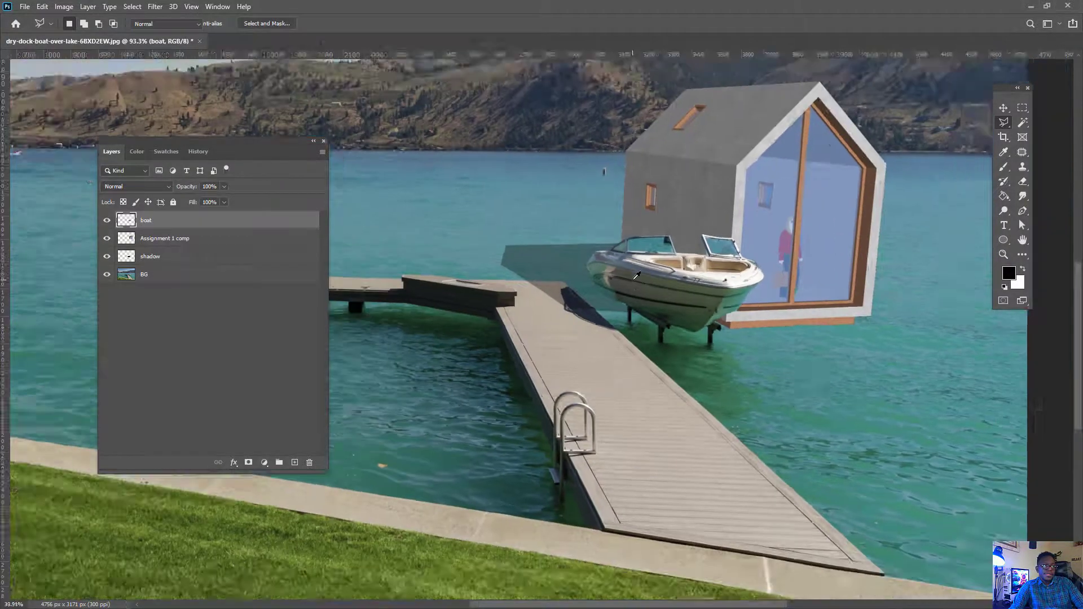
{"action": "scroll", "coordinate": [727, 277], "scroll_direction": "up", "scroll_amount": 2, "text": "alt"}
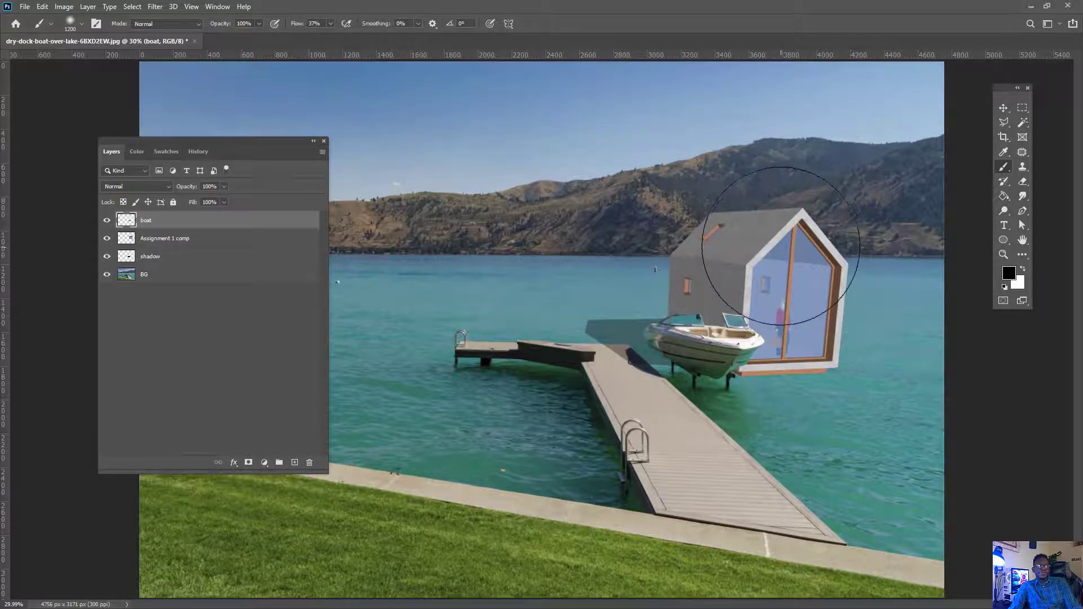
{"action": "scroll", "coordinate": [792, 357], "scroll_direction": "up", "scroll_amount": 2, "text": "alt"}
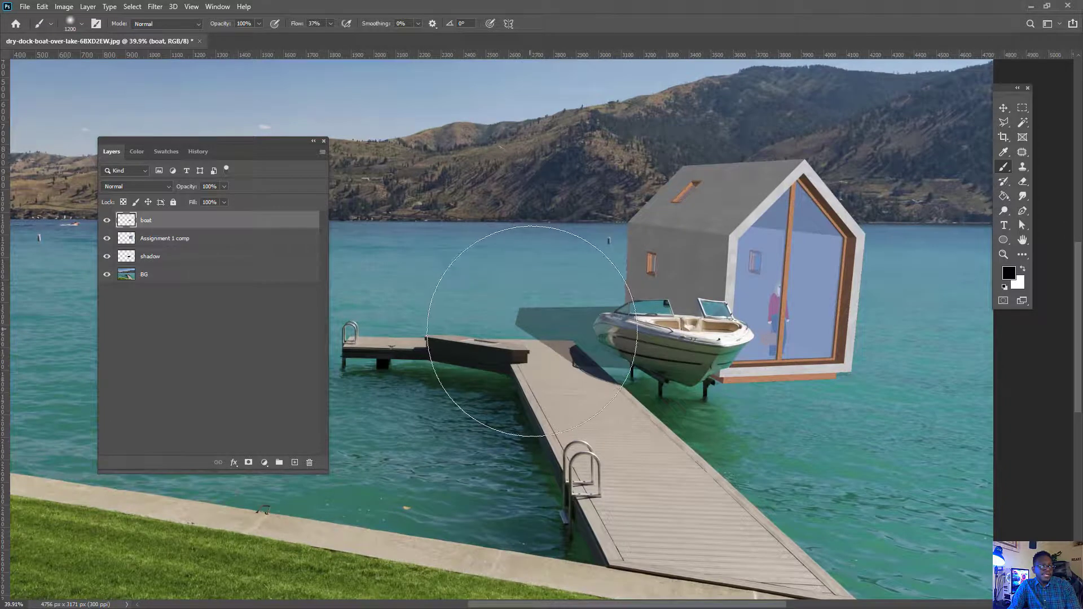
{"action": "mouse_move", "coordinate": [757, 335]}
{"action": "left_mouse_down"}
{"action": "mouse_move", "coordinate": [623, 339]}
{"action": "mouse_move", "coordinate": [688, 334]}
{"action": "left_mouse_up"}
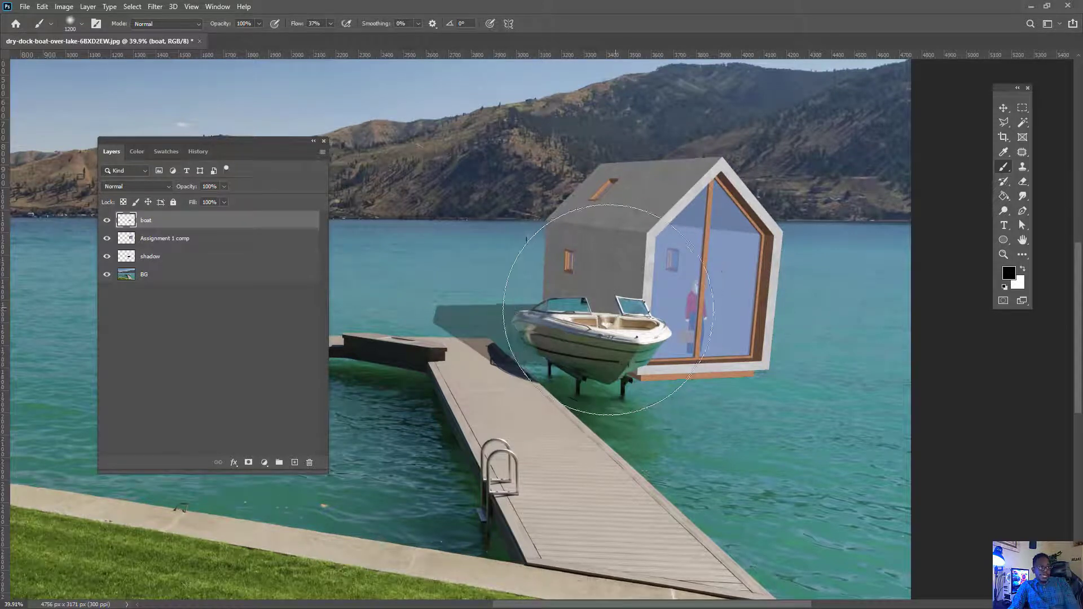
{"action": "scroll", "coordinate": [496, 317], "scroll_direction": "up", "scroll_amount": 6, "text": "alt"}
{"action": "scroll", "coordinate": [445, 325], "scroll_direction": "up", "scroll_amount": 7, "text": "alt"}
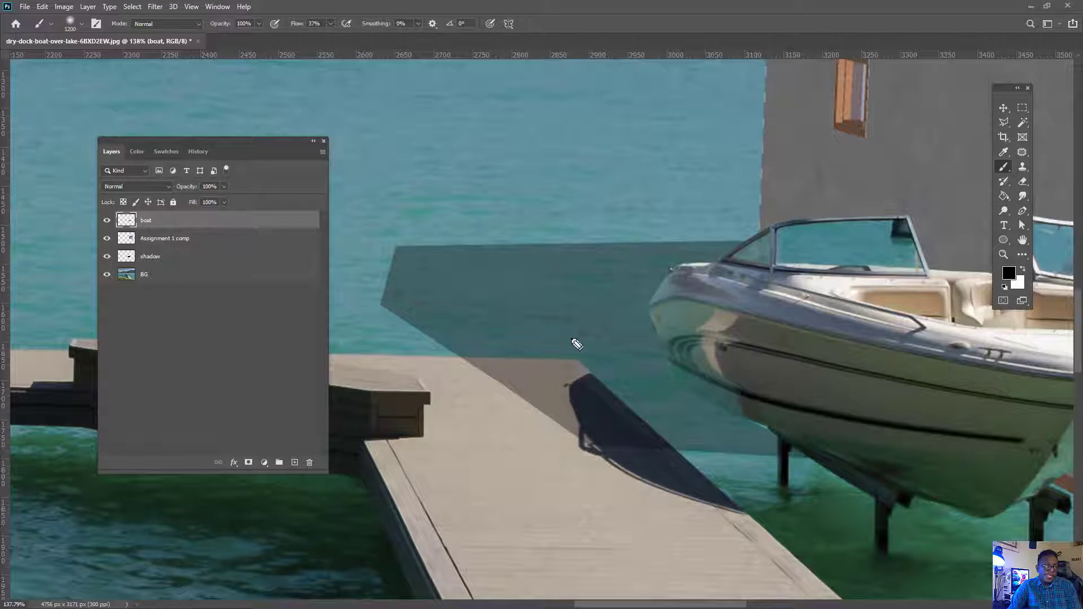
{"action": "left_click_drag", "start_coordinate": [436, 394], "coordinate": [518, 341]}
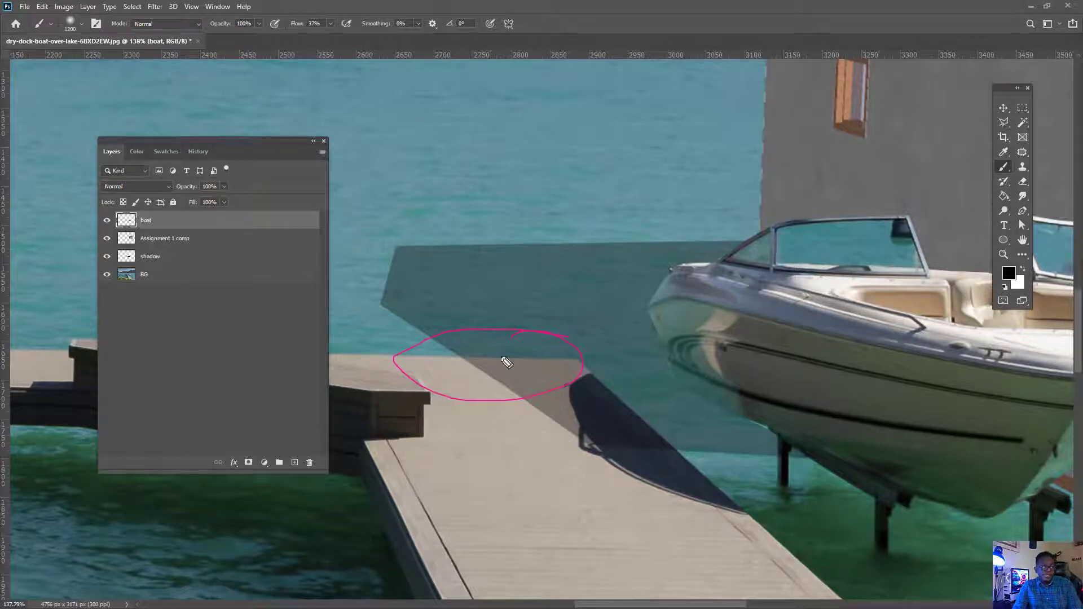
{"action": "mouse_move", "coordinate": [438, 357]}
{"action": "left_mouse_down"}
{"action": "mouse_move", "coordinate": [575, 364]}
{"action": "mouse_move", "coordinate": [656, 436]}
{"action": "left_mouse_up"}
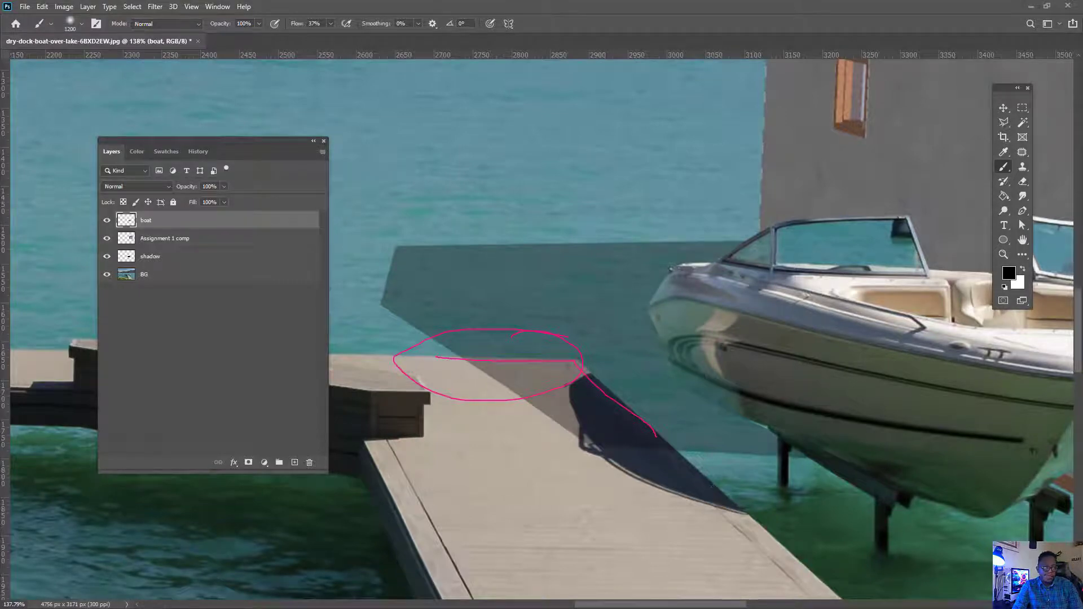
{"action": "key", "text": "ctrl+shift+7"}
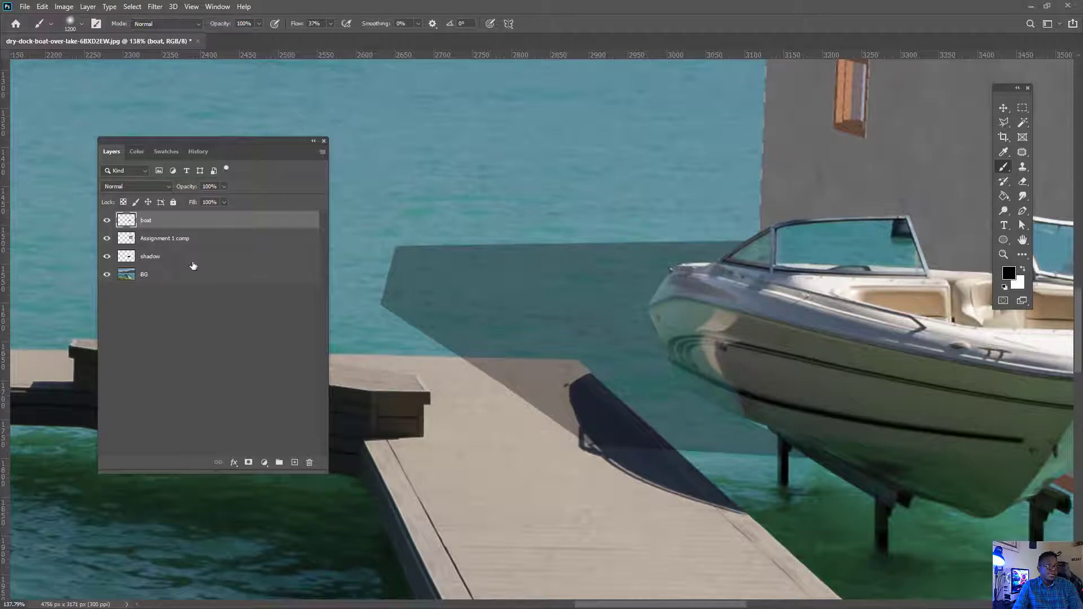
On the shadow layer, outline the part falling on the dock with the Polygonal Lasso, delete it and deselect.
{"action": "left_click", "coordinate": [168, 258]}
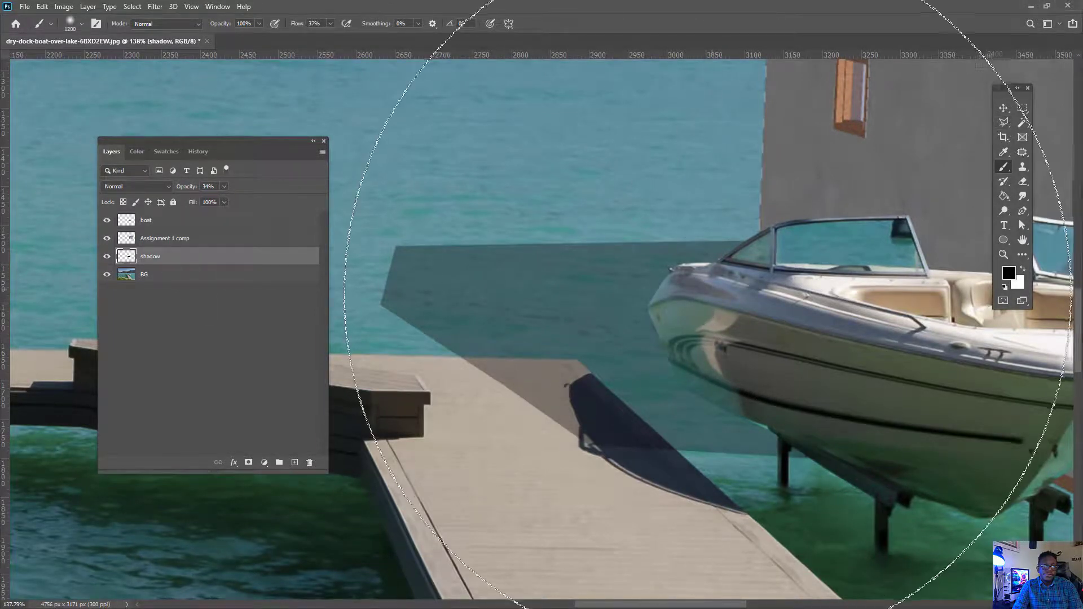
{"action": "right_click", "coordinate": [708, 297]}
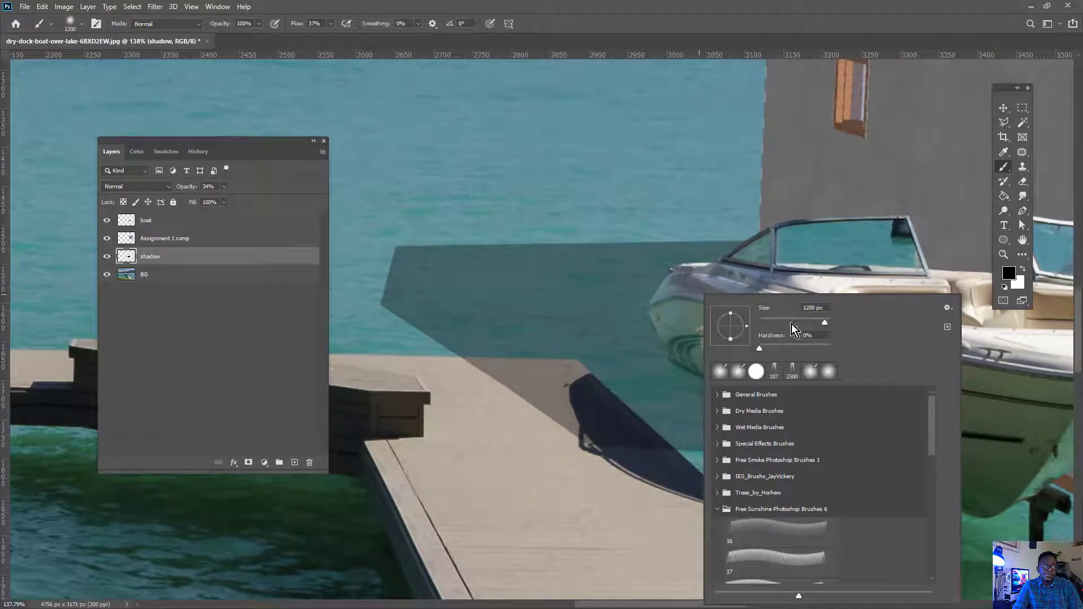
{"action": "left_click", "coordinate": [790, 322]}
{"action": "left_click", "coordinate": [1003, 123]}
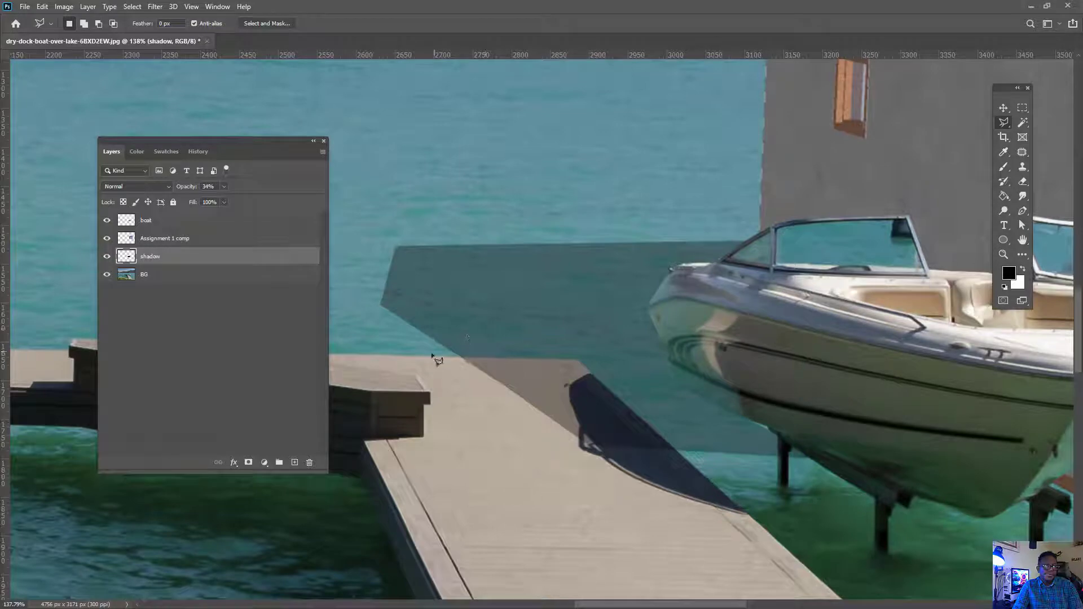
{"action": "left_click", "coordinate": [430, 357]}
{"action": "left_click", "coordinate": [579, 359]}
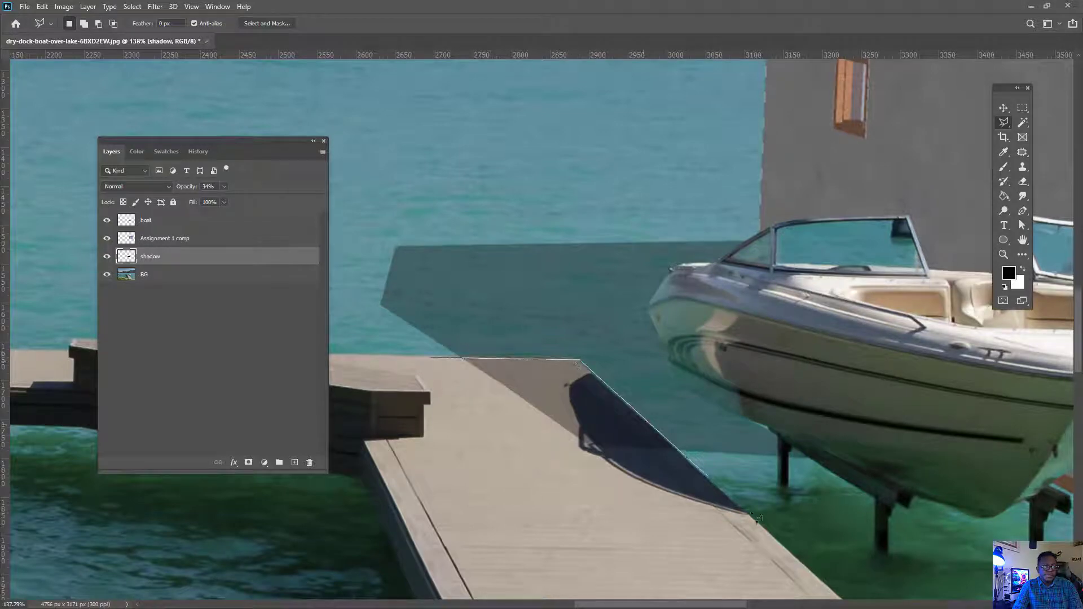
{"action": "left_click", "coordinate": [760, 529]}
{"action": "left_click", "coordinate": [535, 540]}
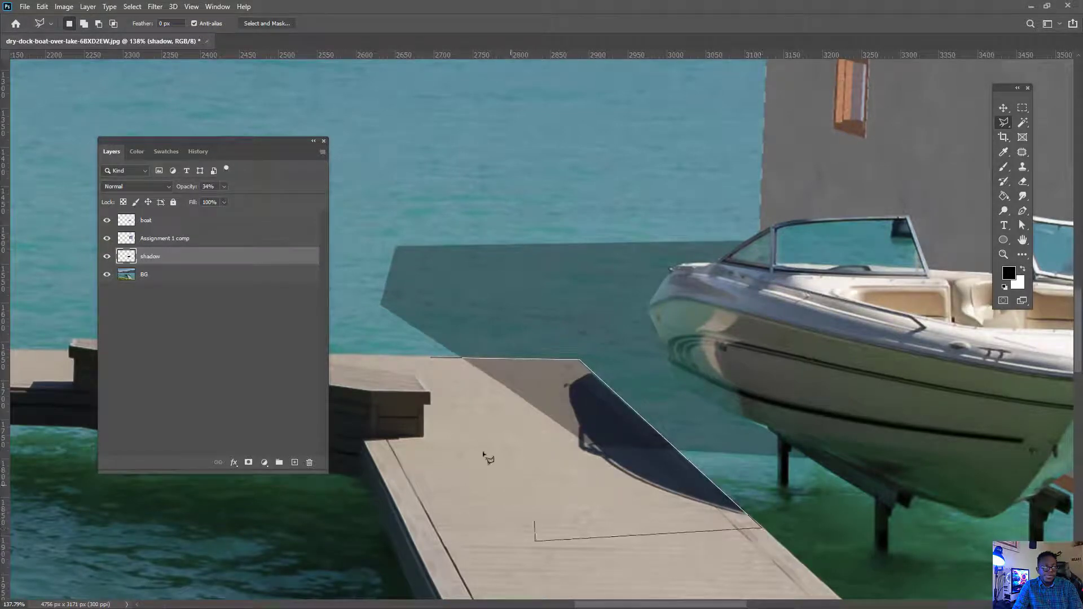
{"action": "double_click", "coordinate": [458, 413]}
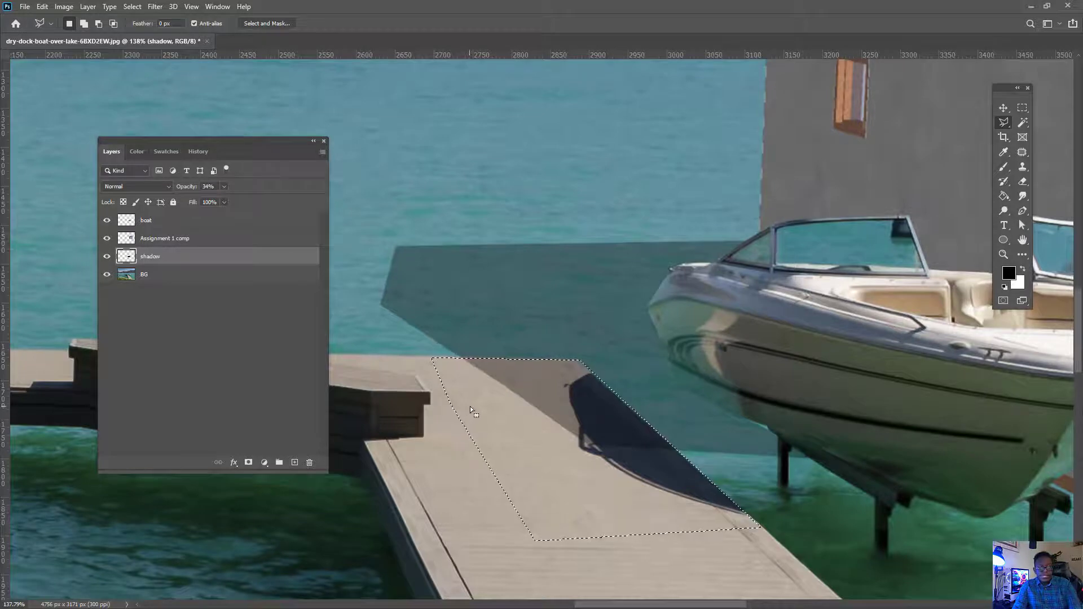
{"action": "key", "text": "ctrl+d"}
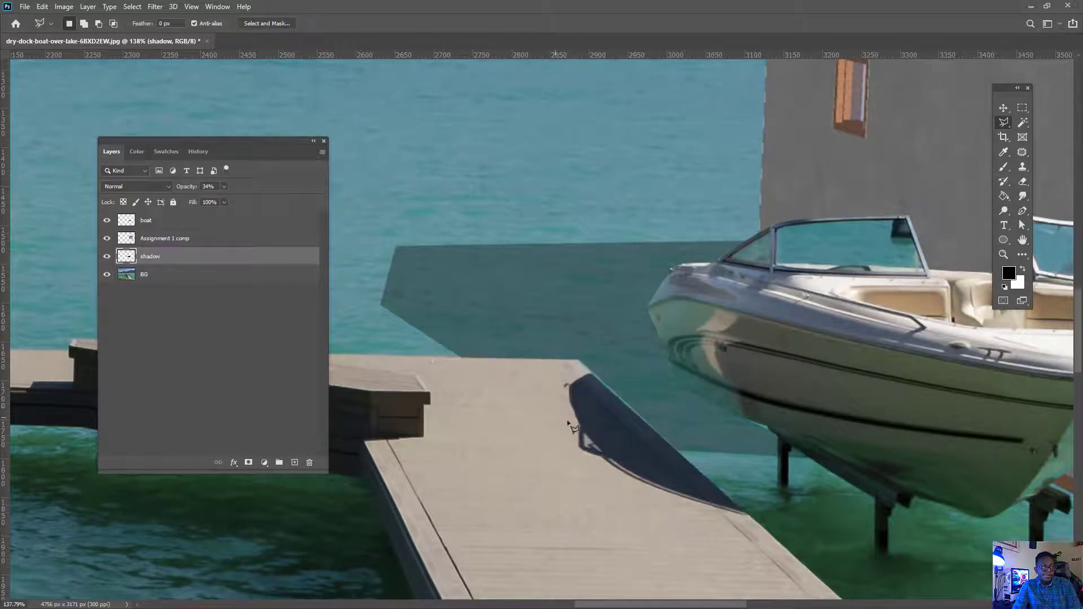
Examine how the cabin and its base meet the water around the boat.
{"action": "scroll", "coordinate": [623, 444], "scroll_direction": "down", "scroll_amount": 6, "text": "alt"}
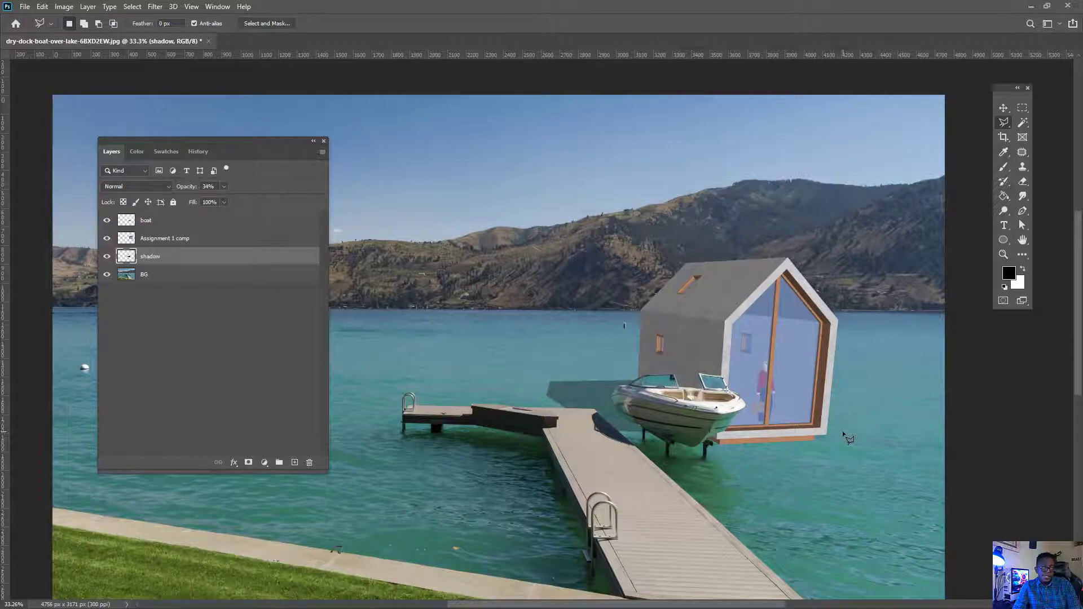
{"action": "scroll", "coordinate": [890, 429], "scroll_direction": "up", "scroll_amount": 4, "text": "alt"}
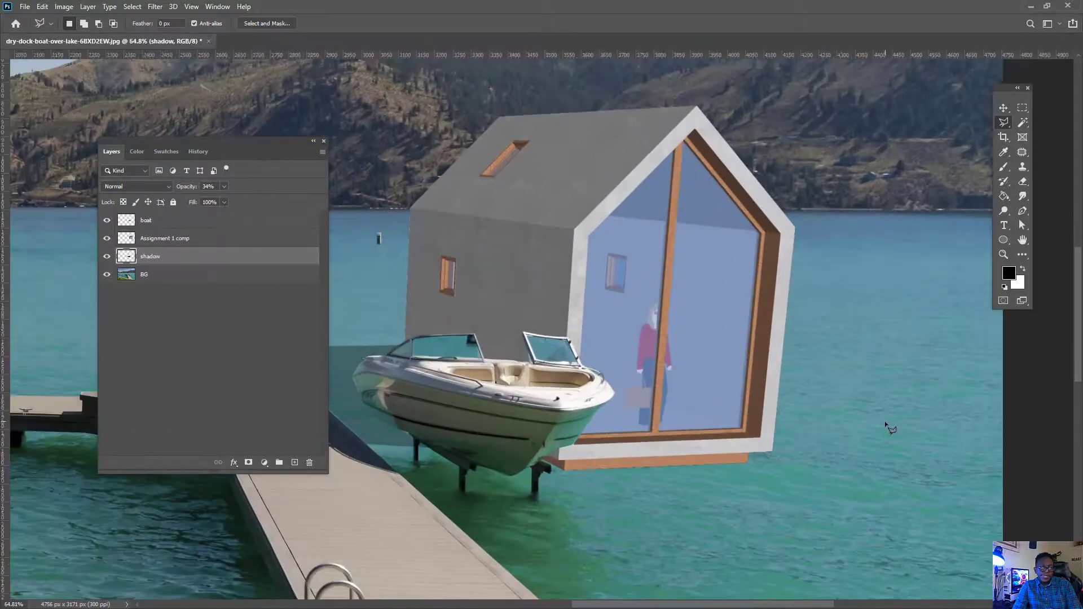
{"action": "scroll", "coordinate": [569, 453], "scroll_direction": "down", "scroll_amount": 2, "text": "alt"}
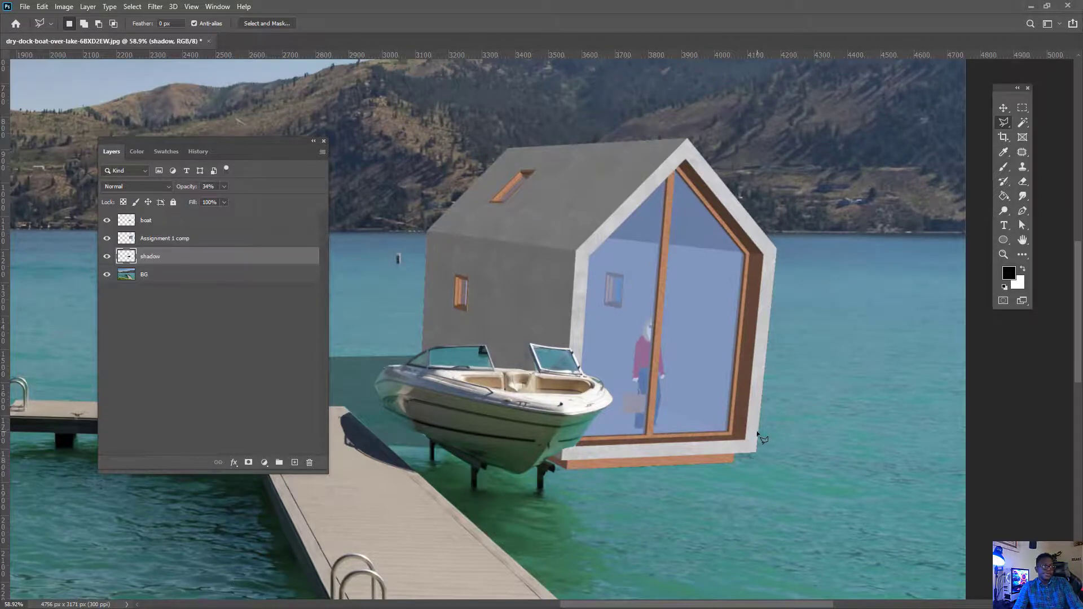
{"action": "scroll", "coordinate": [781, 326], "scroll_direction": "down", "scroll_amount": 3, "text": "alt"}
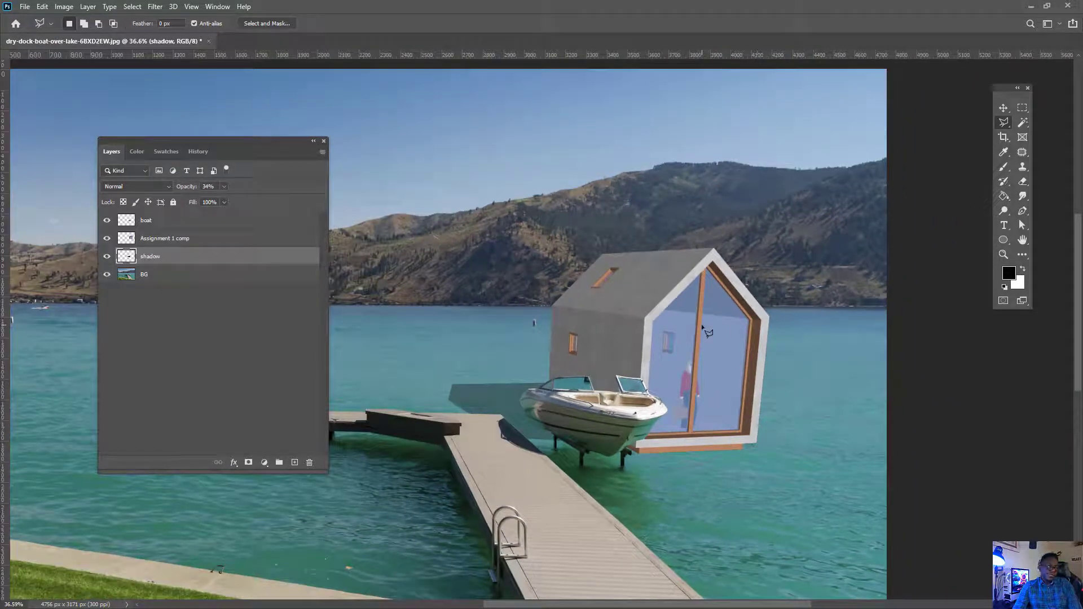
{"action": "scroll", "coordinate": [699, 334], "scroll_direction": "down", "scroll_amount": 1, "text": "alt"}
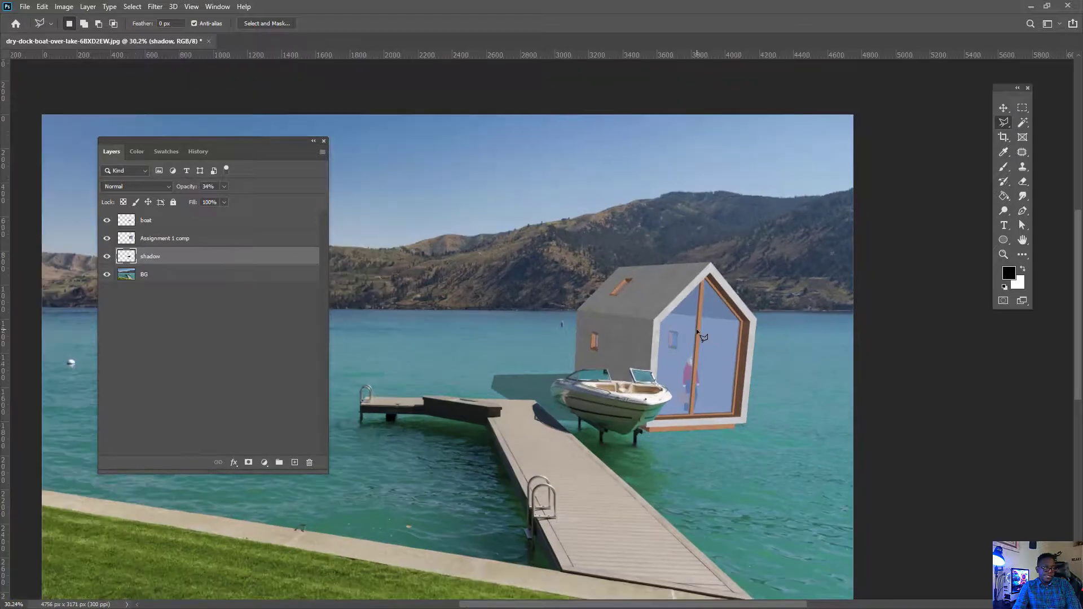
{"action": "scroll", "coordinate": [702, 334], "scroll_direction": "up", "scroll_amount": 4, "text": "alt"}
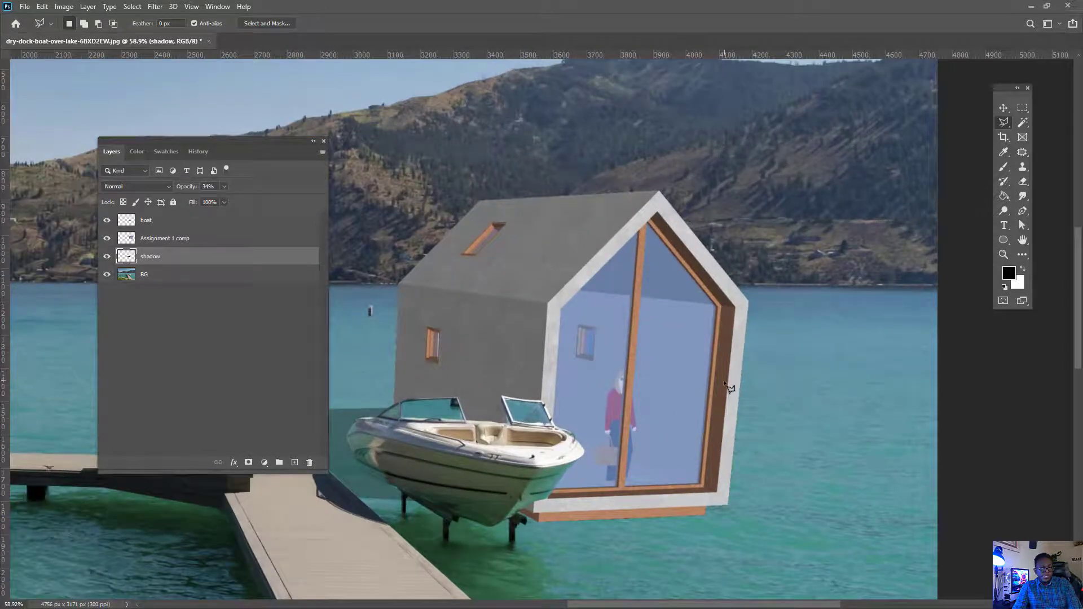
{"action": "left_click_drag", "start_coordinate": [592, 438], "coordinate": [639, 317]}
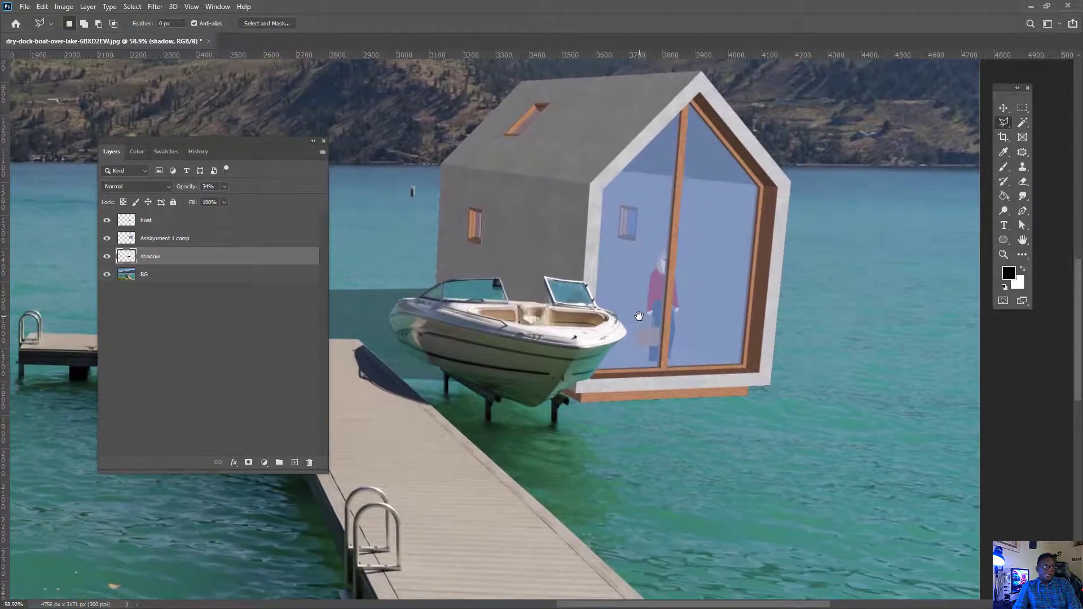
Duplicate the Assignment 1 comp layer in the same document, naming the copy shadow.
{"action": "left_click", "coordinate": [163, 241]}
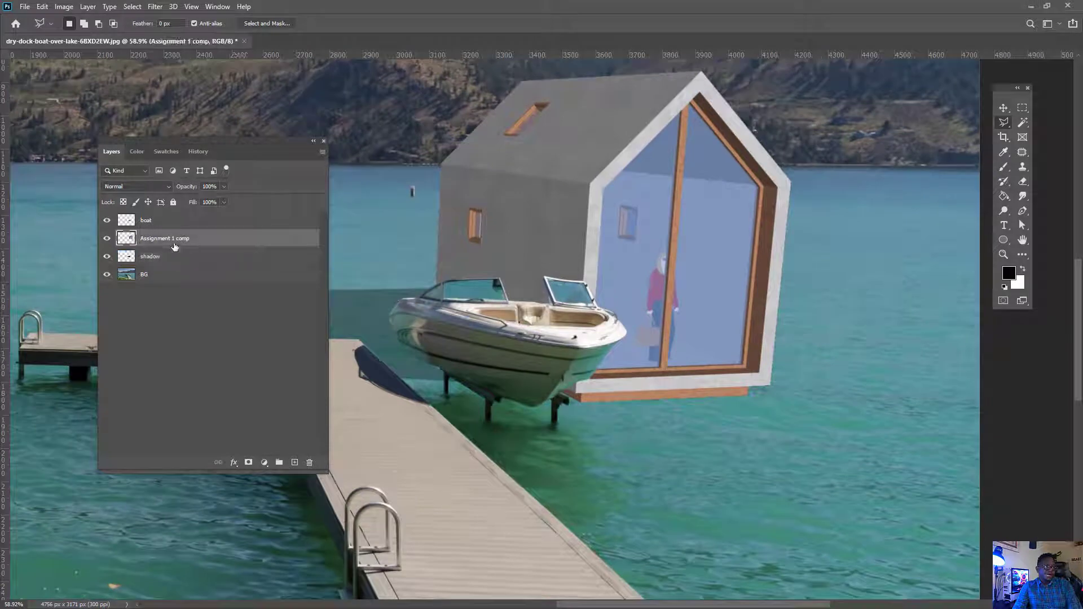
{"action": "left_click", "coordinate": [1002, 109]}
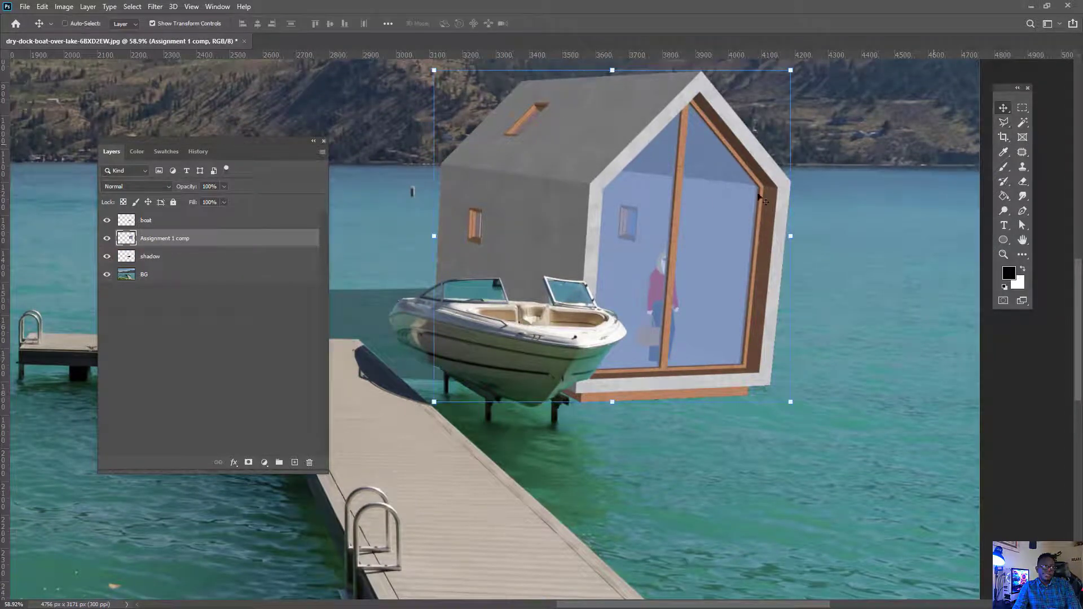
{"action": "scroll", "coordinate": [641, 215], "scroll_direction": "down", "scroll_amount": 3, "text": "alt"}
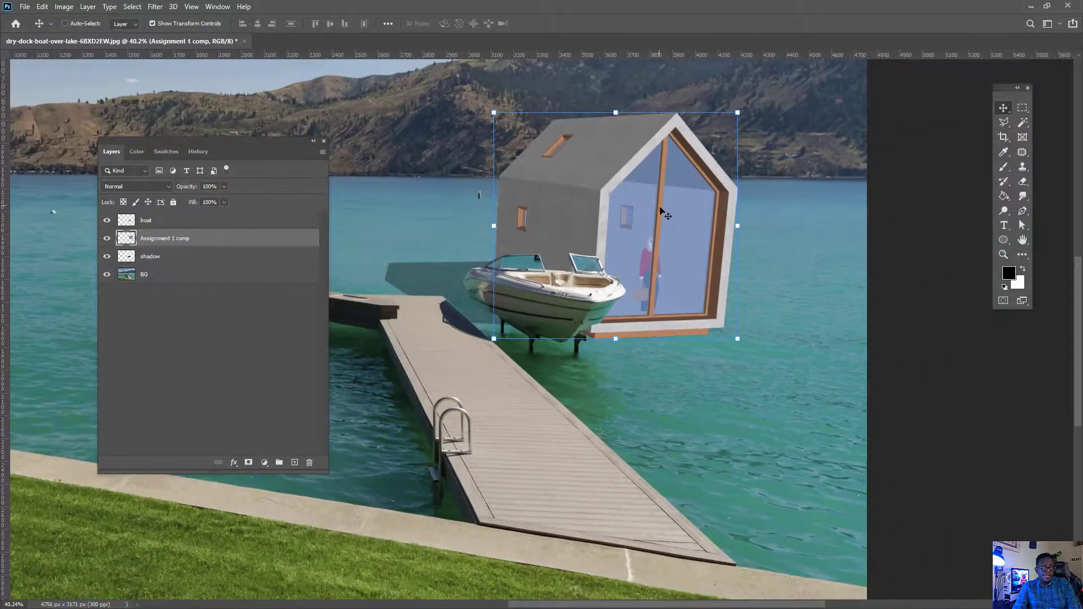
{"action": "right_click", "coordinate": [232, 244]}
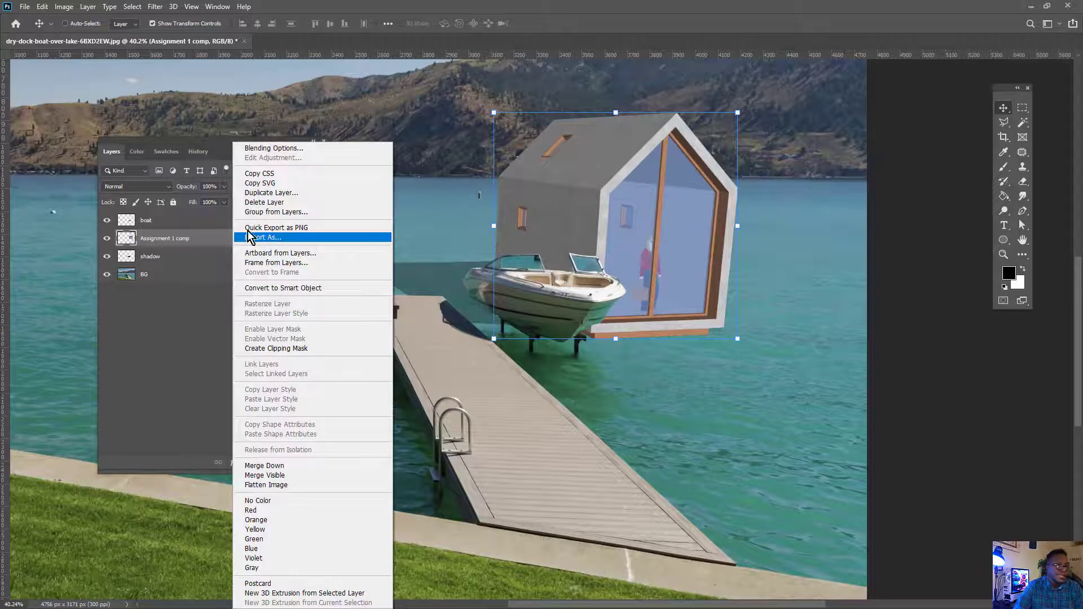
{"action": "left_click", "coordinate": [271, 192]}
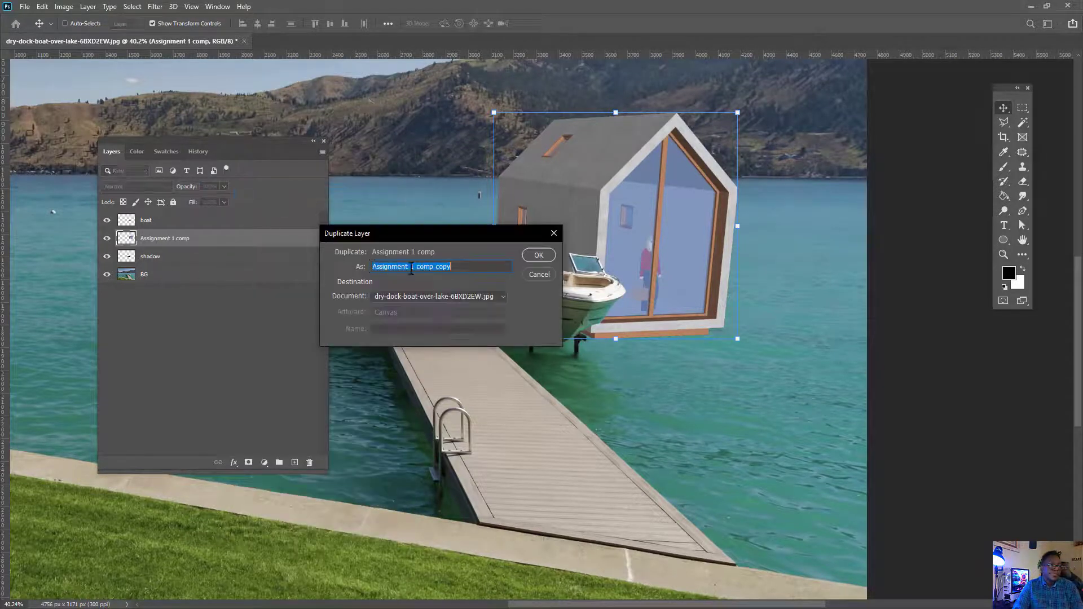
{"action": "type", "text": "shadow"}
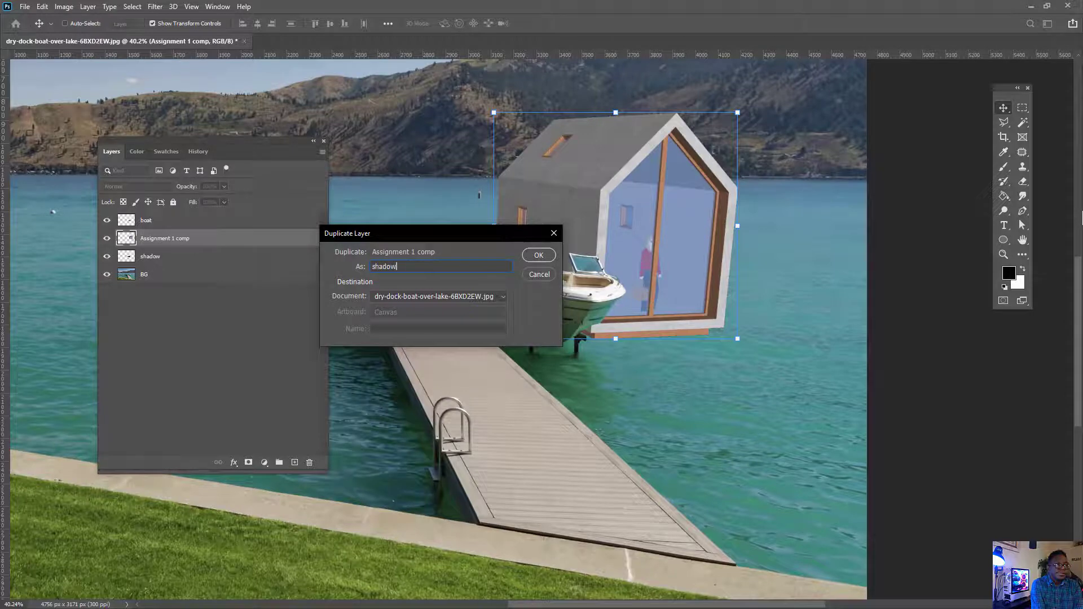
{"action": "key", "text": "Return"}
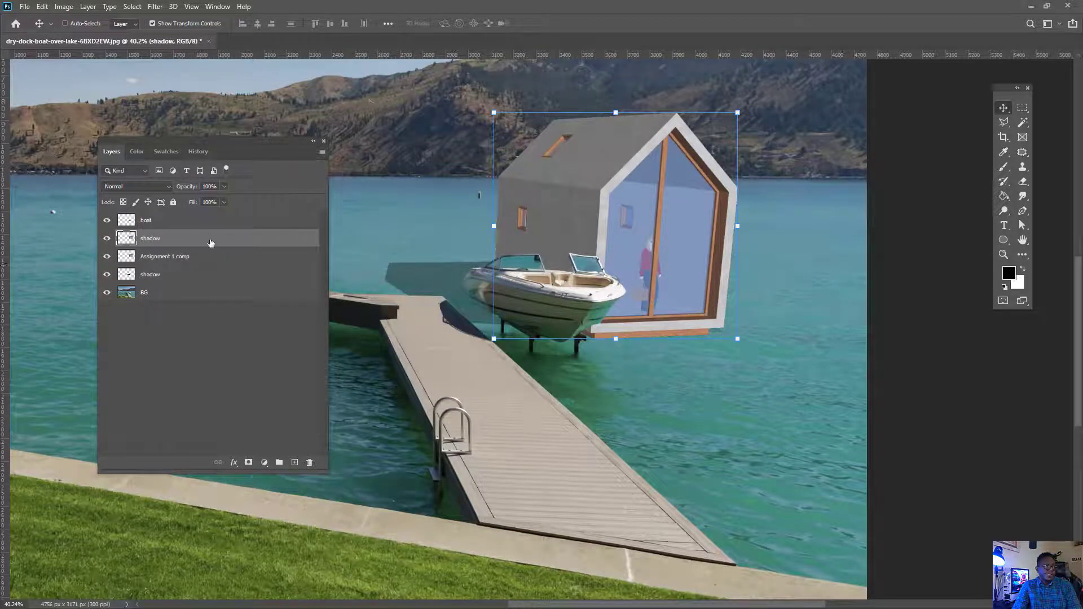
Rename the duplicated cabin layer as ref and move it between the shadow and BG layers.
{"action": "double_click", "coordinate": [150, 239]}
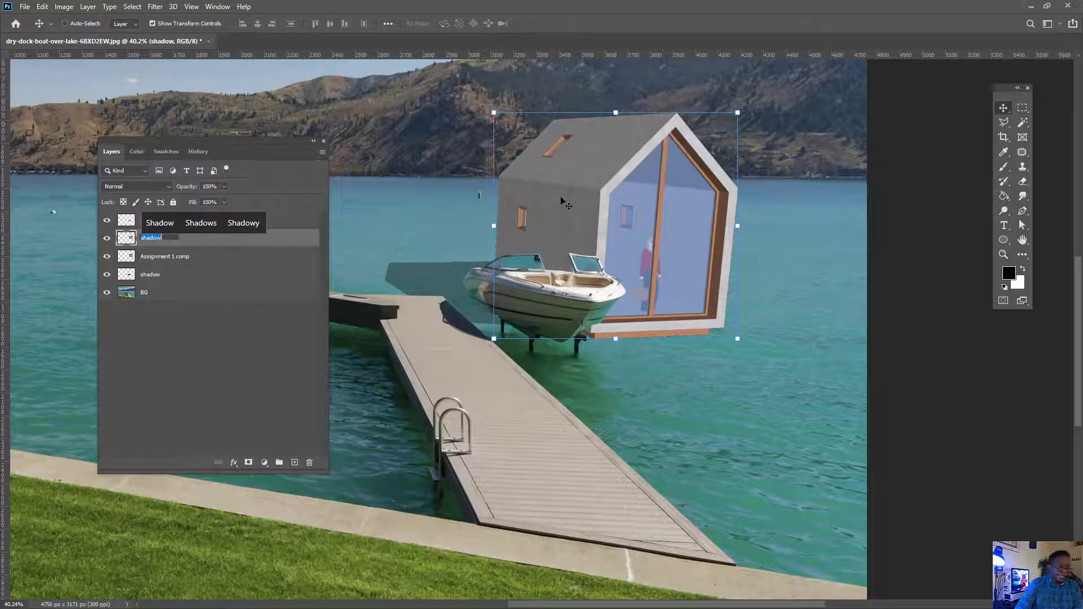
{"action": "type", "text": "ref"}
{"action": "key", "text": "Return"}
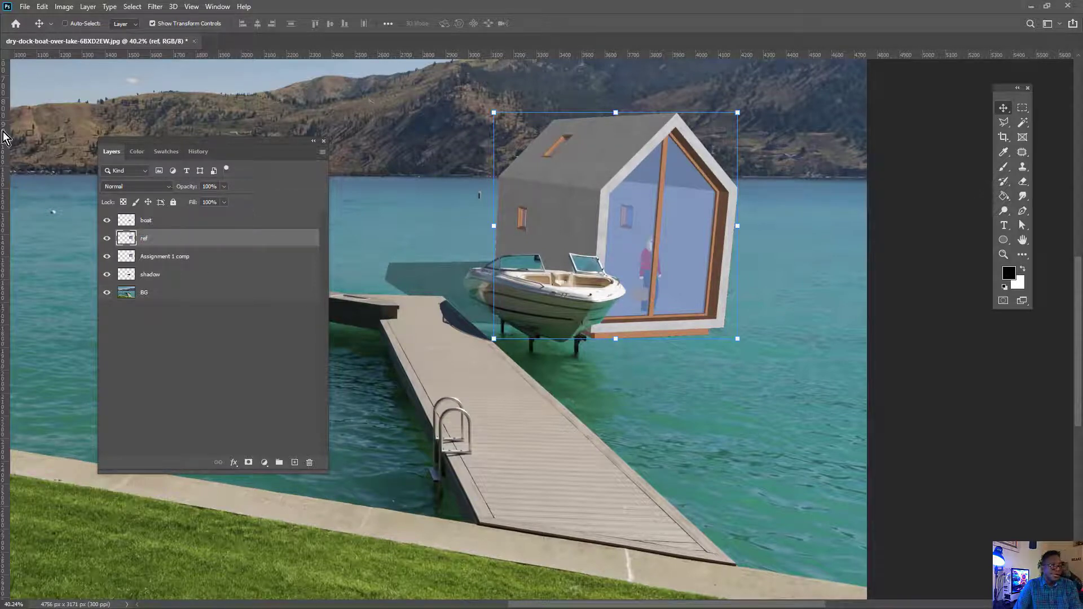
{"action": "left_click_drag", "start_coordinate": [210, 244], "coordinate": [224, 287]}
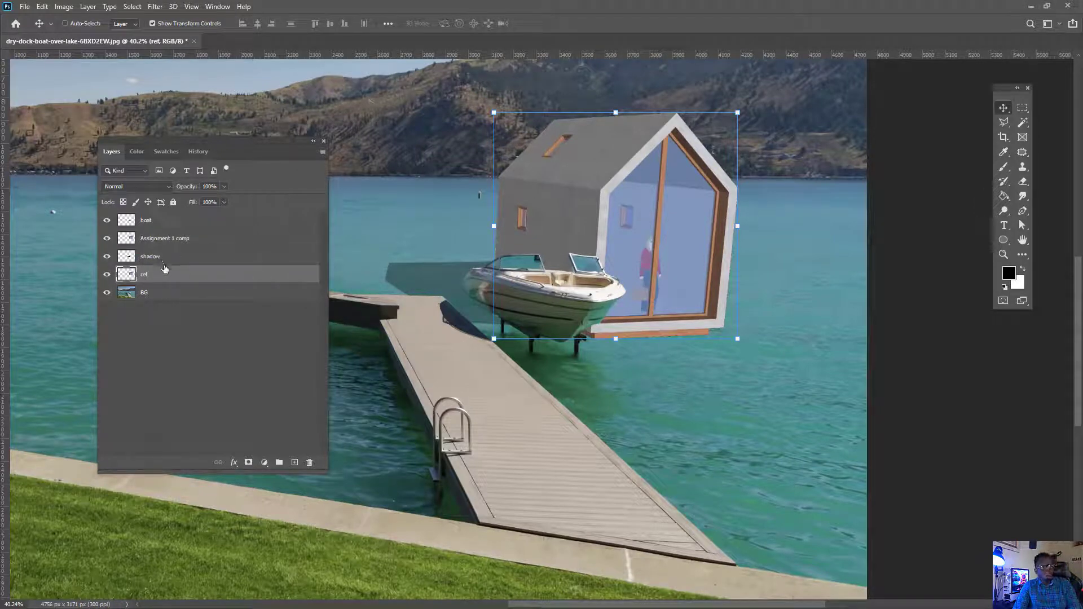
{"action": "scroll", "coordinate": [605, 163], "scroll_direction": "right", "scroll_amount": 1}
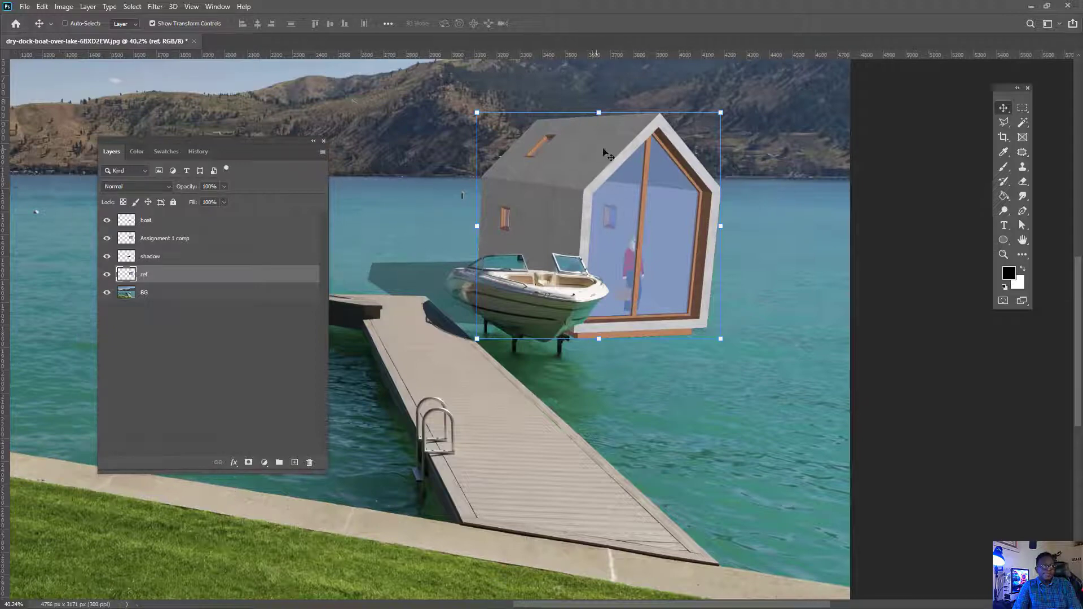
{"action": "scroll", "coordinate": [598, 133], "scroll_direction": "right", "scroll_amount": 1}
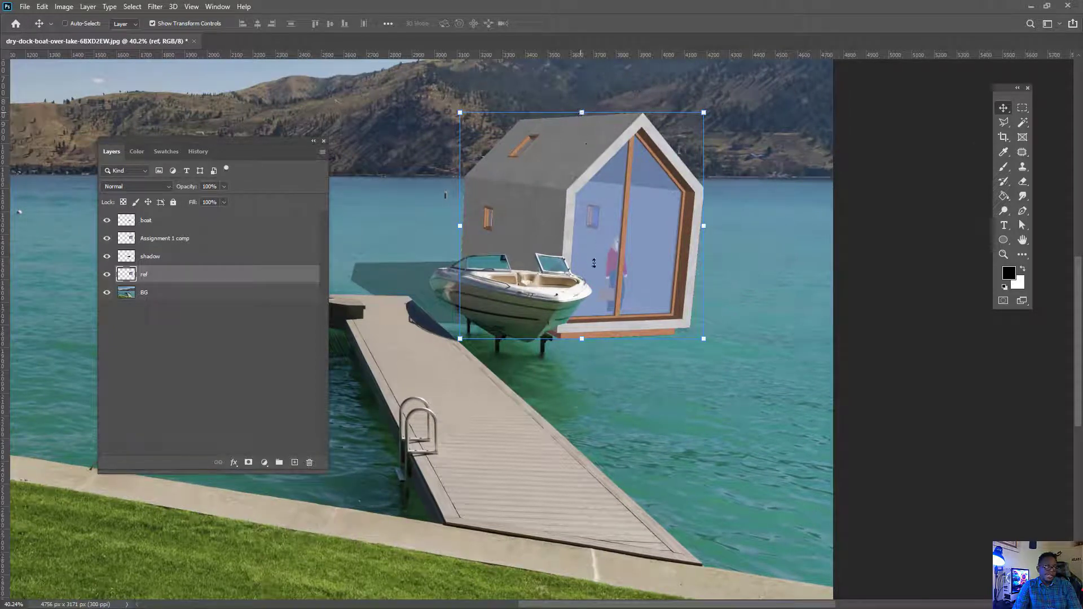
Mirror the ref layer vertically to about -81.7% height, place it directly below the cabin as its reflection, and apply the transform.
{"action": "left_click_drag", "start_coordinate": [594, 263], "coordinate": [518, 525]}
{"action": "scroll", "coordinate": [591, 219], "scroll_direction": "right", "scroll_amount": 4}
{"action": "scroll", "coordinate": [522, 186], "scroll_direction": "right", "scroll_amount": 2}
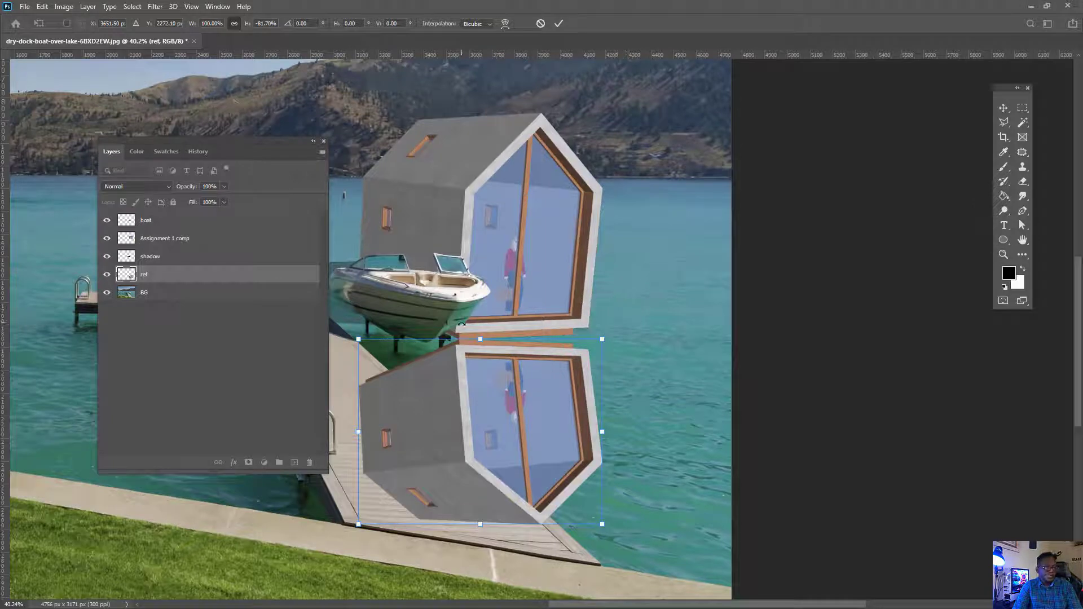
{"action": "scroll", "coordinate": [477, 374], "scroll_direction": "down", "scroll_amount": 3}
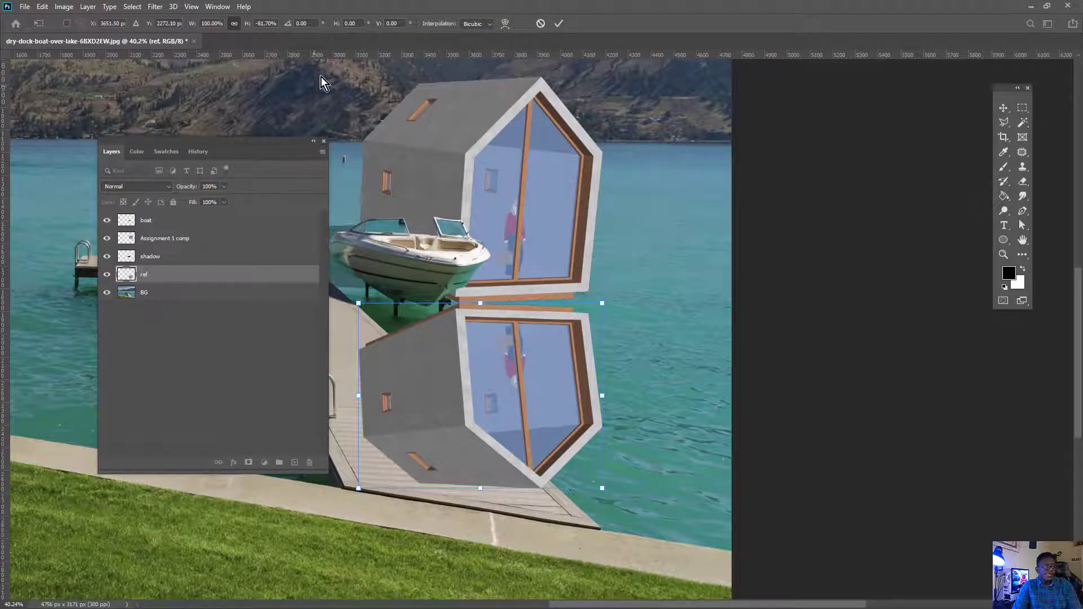
{"action": "left_click", "coordinate": [563, 26]}
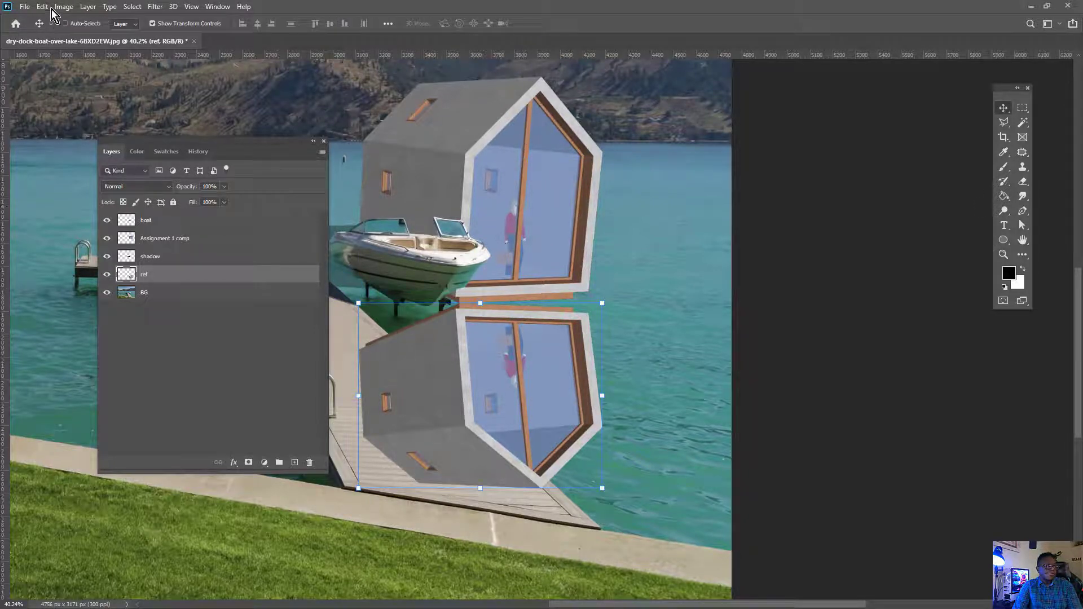
Start a Distort transform on the ref layer and pull its two upper corners so the reflection slants along the cabin's base.
{"action": "left_click", "coordinate": [29, 7]}
{"action": "mouse_move", "coordinate": [38, 8]}
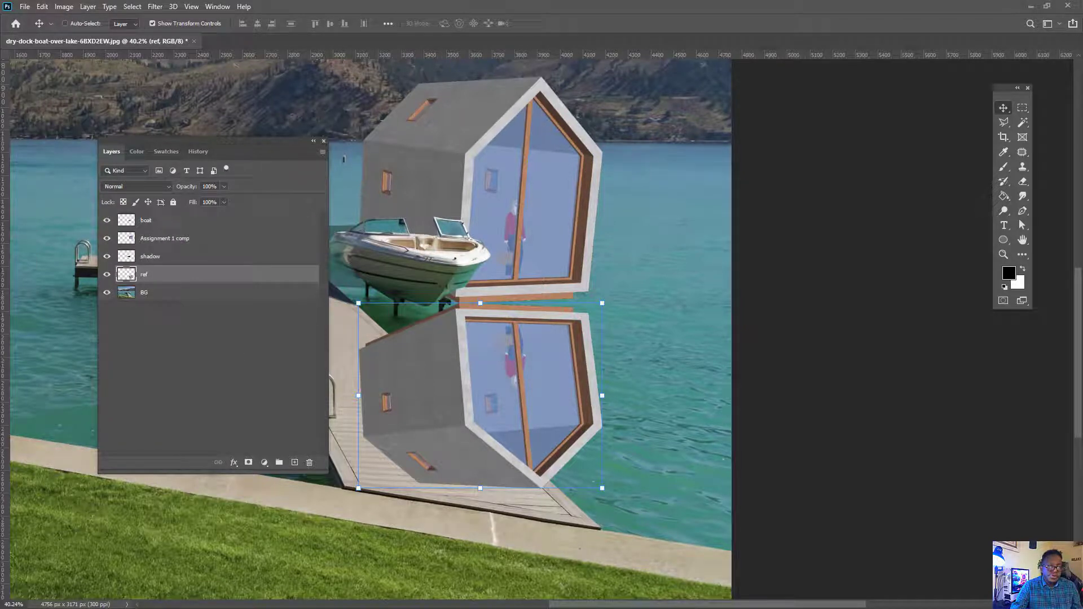
{"action": "left_click", "coordinate": [40, 7]}
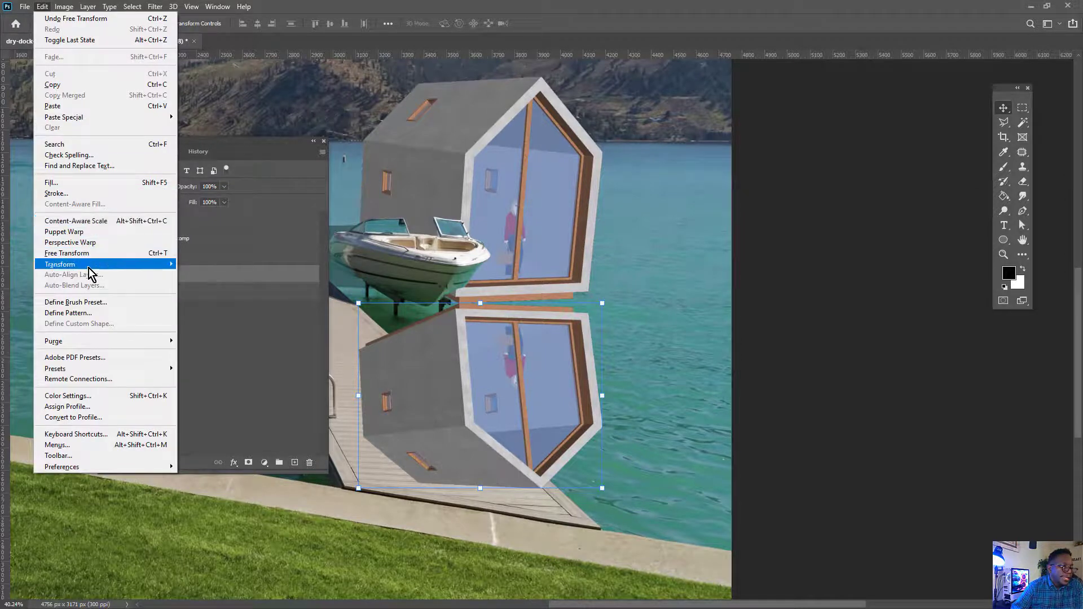
{"action": "mouse_move", "coordinate": [91, 274]}
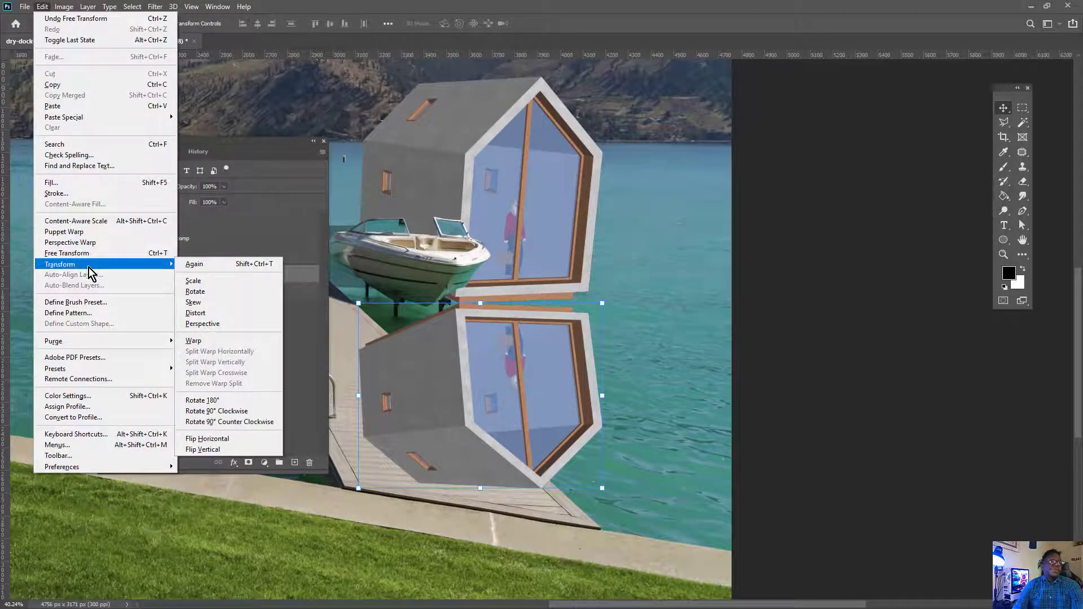
{"action": "left_click", "coordinate": [238, 314]}
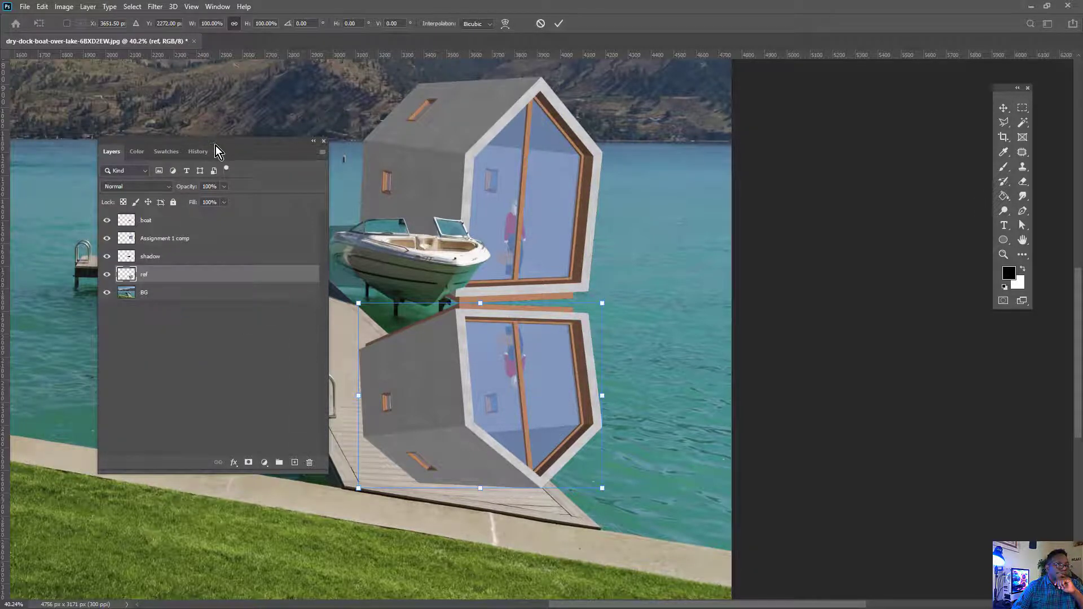
{"action": "left_click_drag", "start_coordinate": [215, 145], "coordinate": [80, 127]}
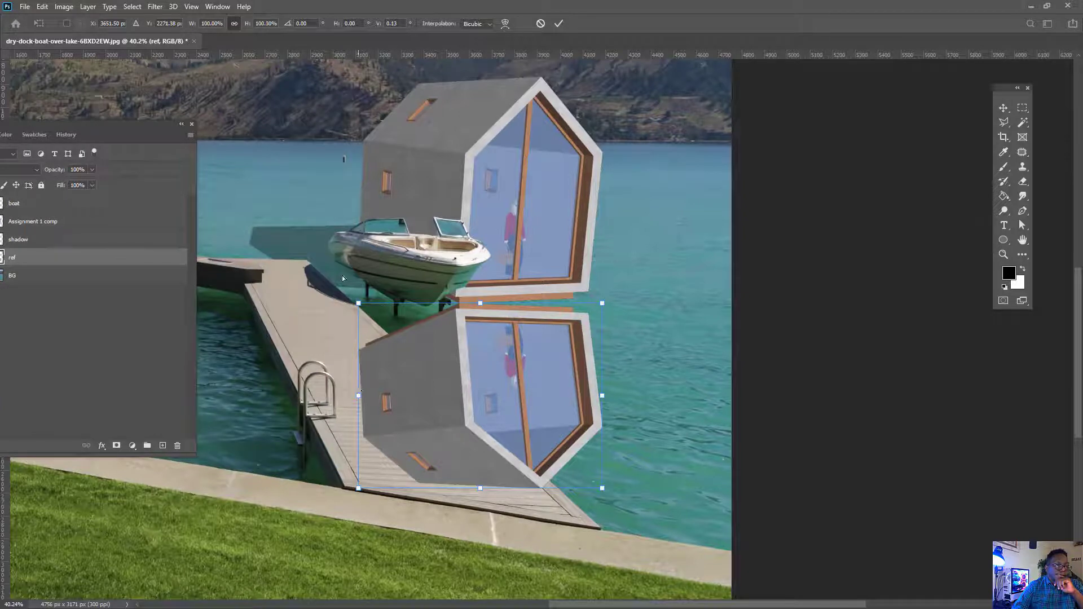
{"action": "left_click_drag", "start_coordinate": [358, 303], "coordinate": [329, 304]}
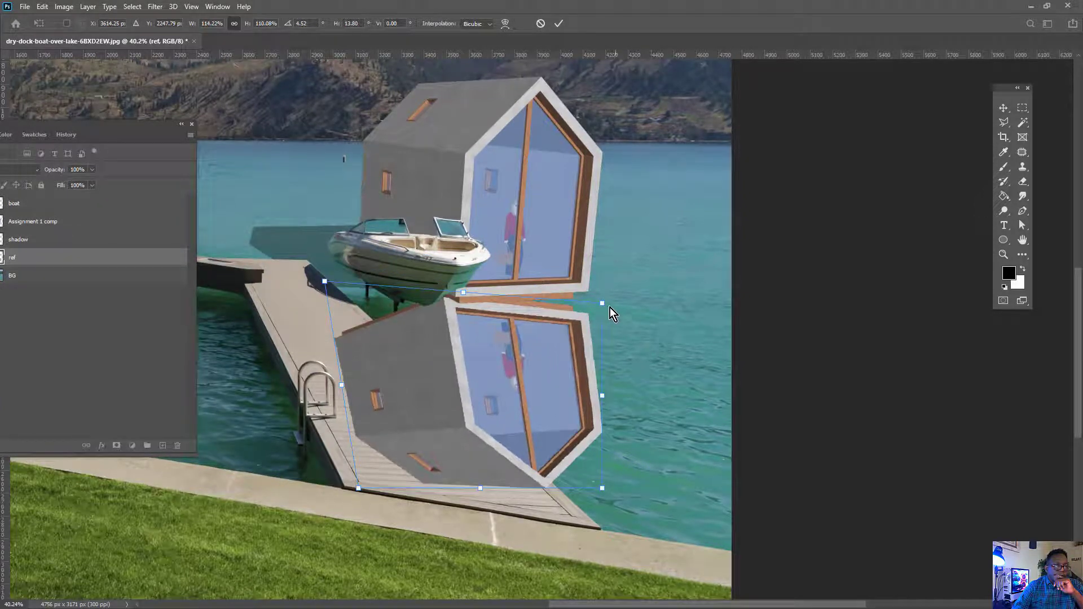
{"action": "left_click_drag", "start_coordinate": [606, 310], "coordinate": [606, 317], "text": "ctrl"}
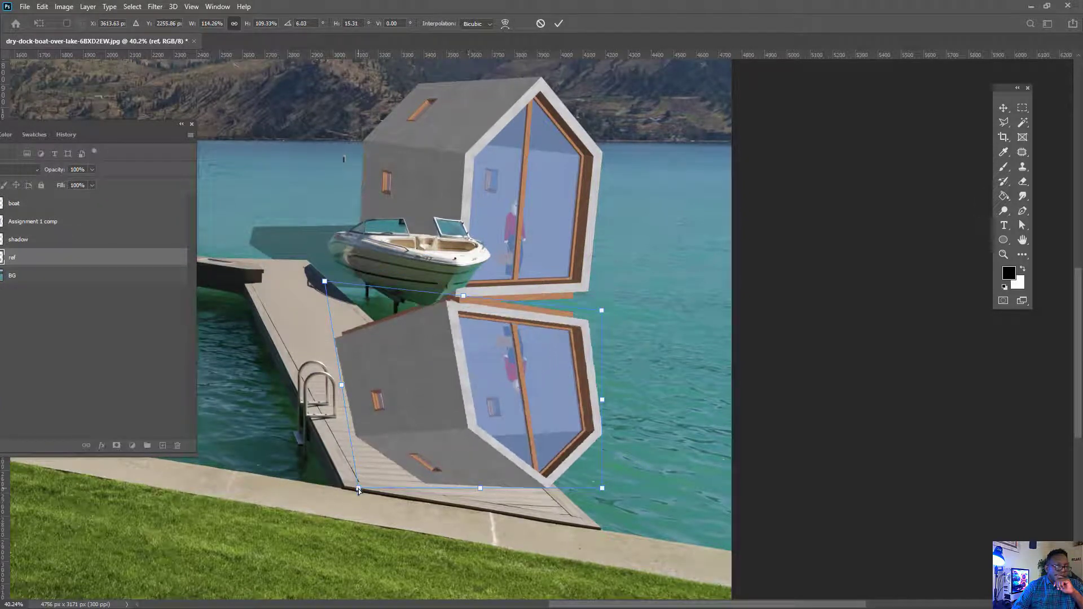
Distort the reflection's corners further so its side wall and glass front line up vertically beneath the cabin.
{"action": "left_click_drag", "start_coordinate": [359, 488], "coordinate": [264, 405], "text": "ctrl"}
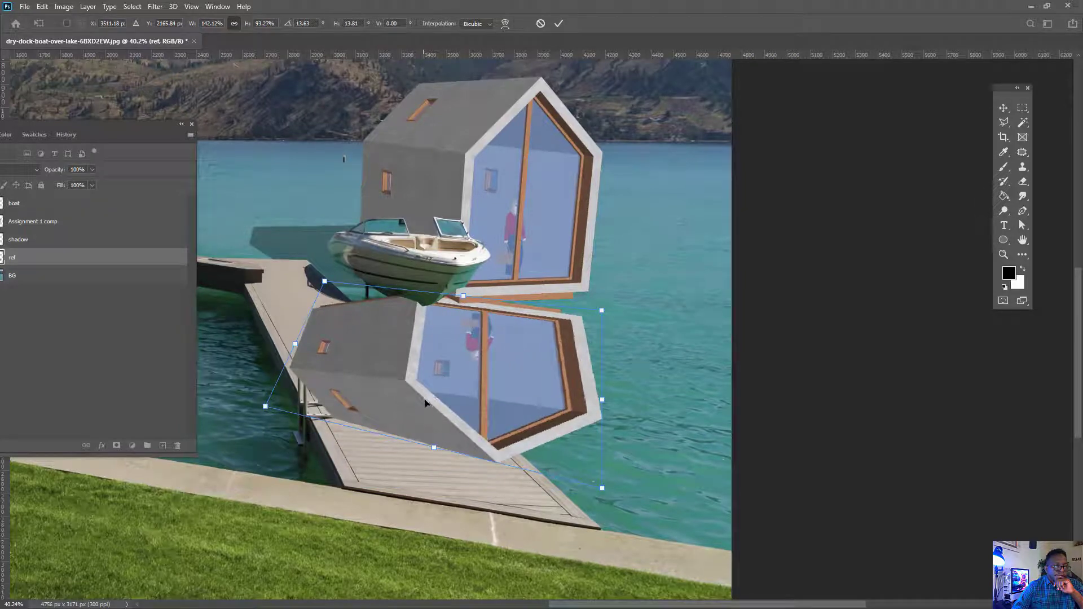
{"action": "left_click_drag", "start_coordinate": [582, 445], "coordinate": [584, 458]}
{"action": "left_click_drag", "start_coordinate": [605, 414], "coordinate": [547, 382]}
{"action": "left_click_drag", "start_coordinate": [447, 457], "coordinate": [451, 468]}
{"action": "left_click_drag", "start_coordinate": [547, 488], "coordinate": [527, 501]}
{"action": "left_click_drag", "start_coordinate": [420, 401], "coordinate": [460, 414]}
{"action": "left_click_drag", "start_coordinate": [365, 313], "coordinate": [302, 177]}
{"action": "left_click_drag", "start_coordinate": [311, 316], "coordinate": [354, 340]}
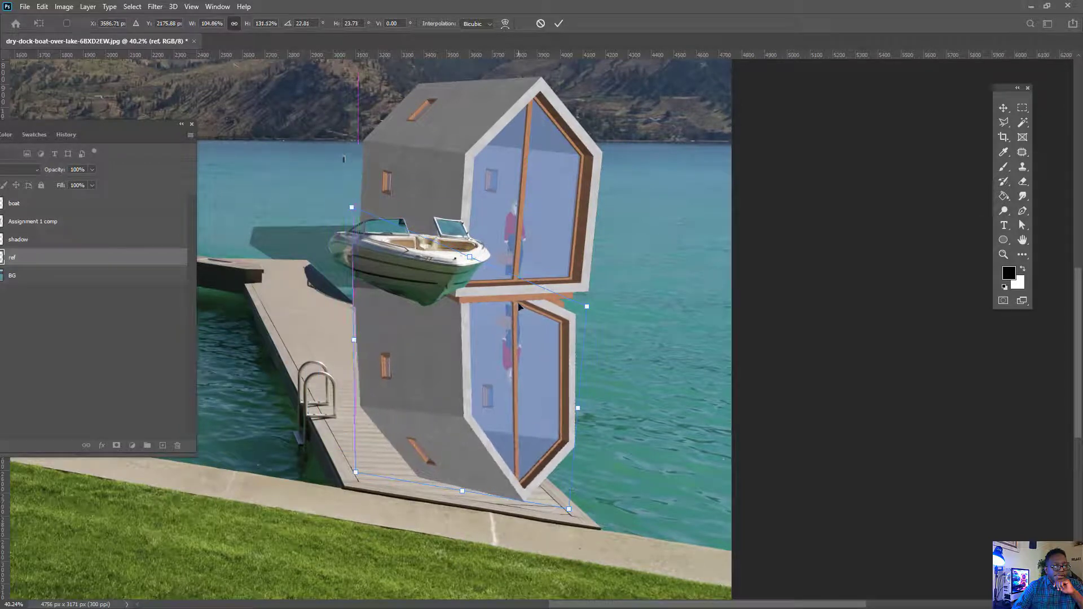
Fit the reflection's upper edge flush against the cabin's base, shift its lower wall corner toward the dock, and apply the distortion.
{"action": "left_click_drag", "start_coordinate": [588, 315], "coordinate": [605, 255]}
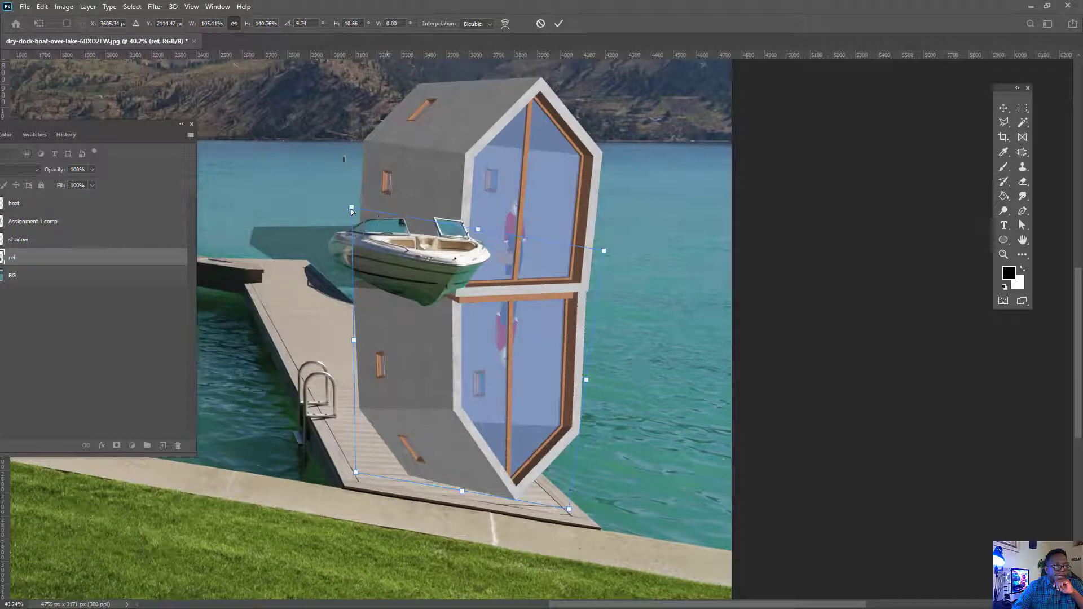
{"action": "left_click_drag", "start_coordinate": [351, 208], "coordinate": [358, 200]}
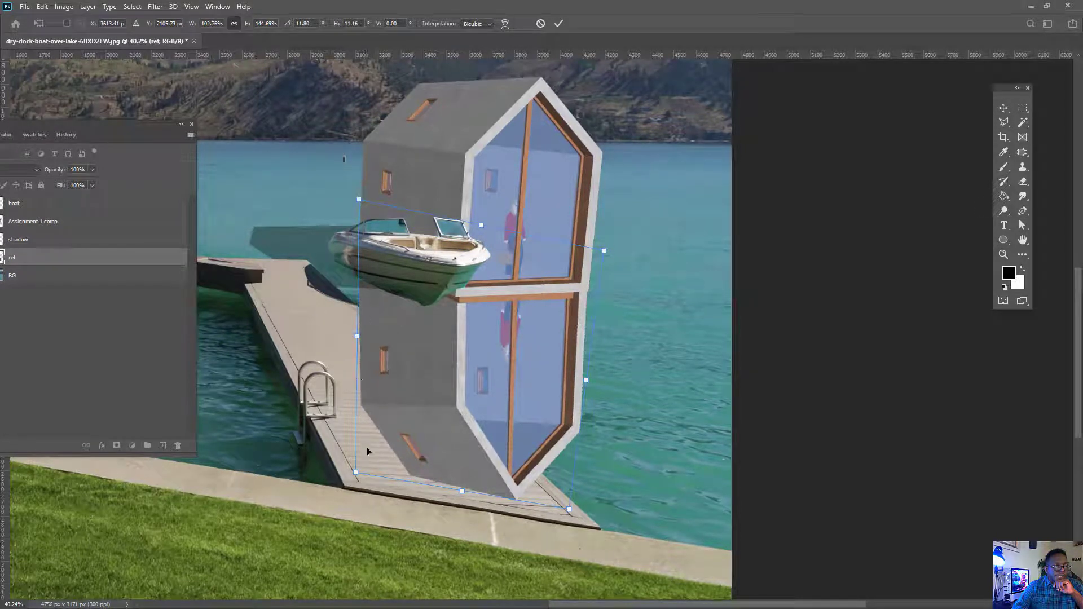
{"action": "left_click_drag", "start_coordinate": [355, 473], "coordinate": [343, 424]}
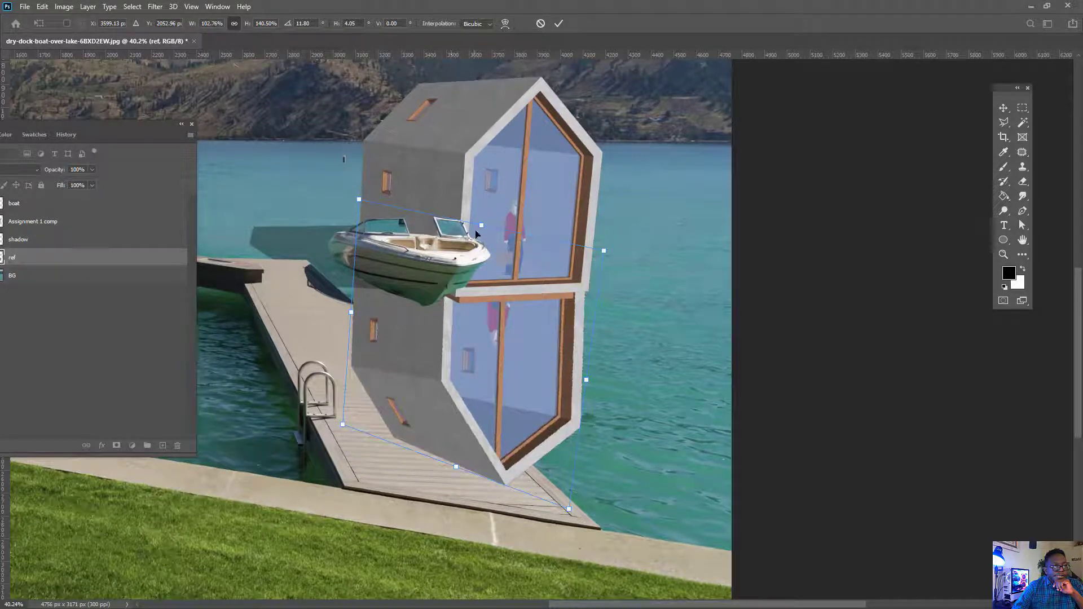
{"action": "mouse_move", "coordinate": [481, 226]}
{"action": "left_mouse_down", "text": "ctrl"}
{"action": "mouse_move", "coordinate": [490, 237]}
{"action": "mouse_move", "coordinate": [487, 226]}
{"action": "left_mouse_up", "text": "ctrl"}
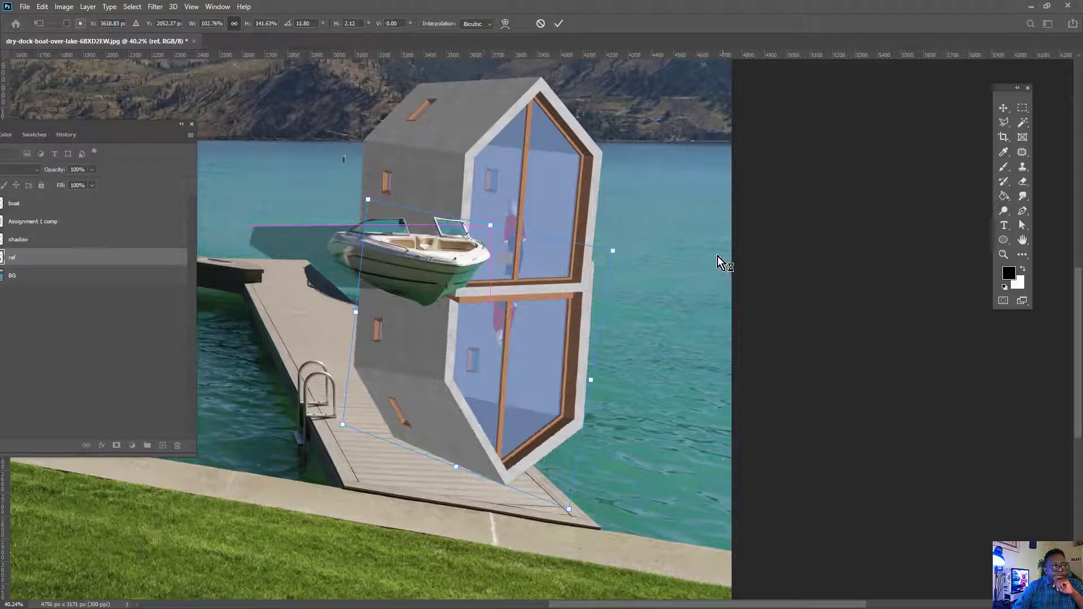
{"action": "left_click_drag", "start_coordinate": [613, 251], "coordinate": [601, 242], "text": "ctrl"}
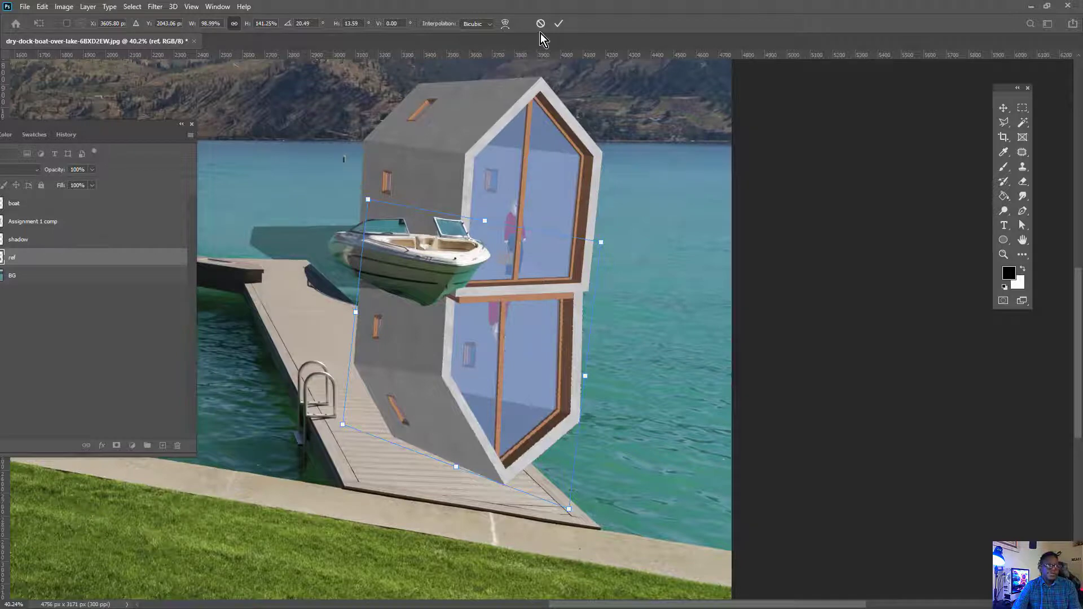
{"action": "left_click", "coordinate": [559, 23]}
Select the BG layer and hide the boat, Assignment 1 comp, shadow and ref layers.
{"action": "key", "text": "b"}
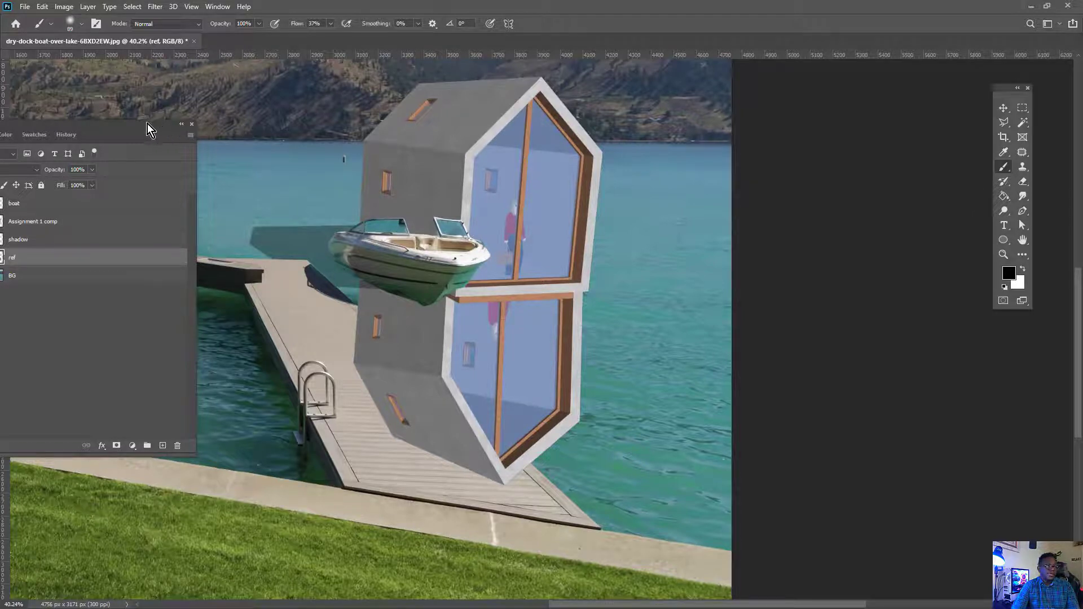
{"action": "left_click_drag", "start_coordinate": [147, 124], "coordinate": [243, 120]}
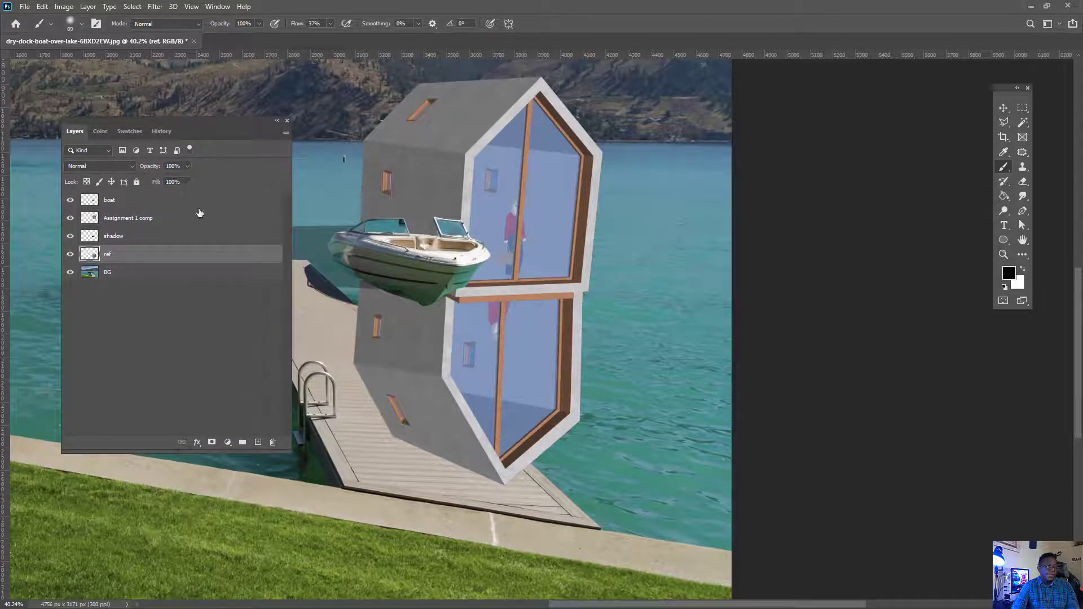
{"action": "left_click", "coordinate": [139, 275]}
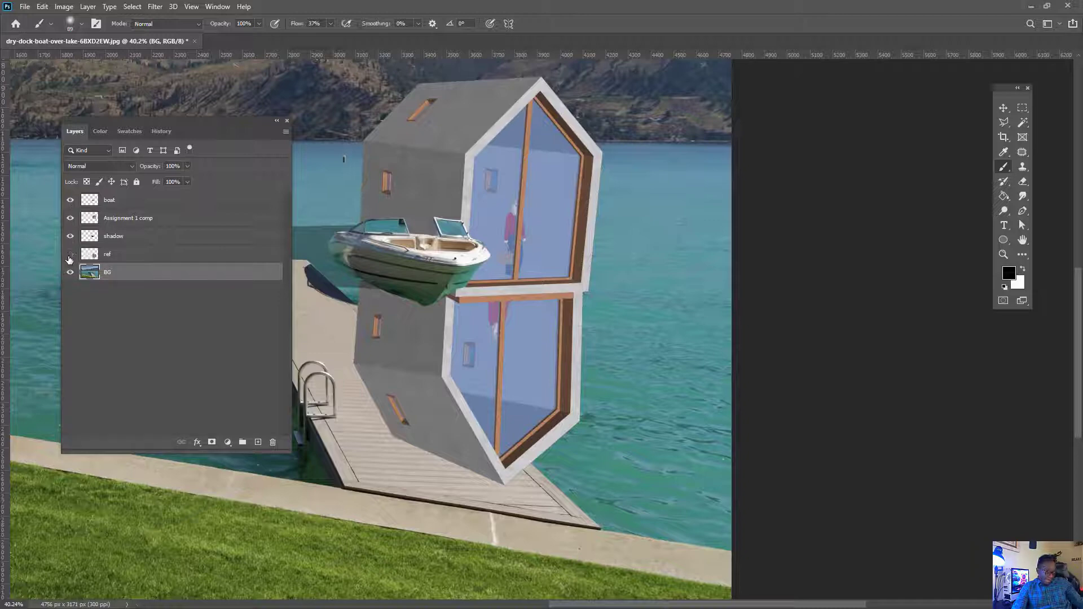
{"action": "left_click", "coordinate": [70, 201]}
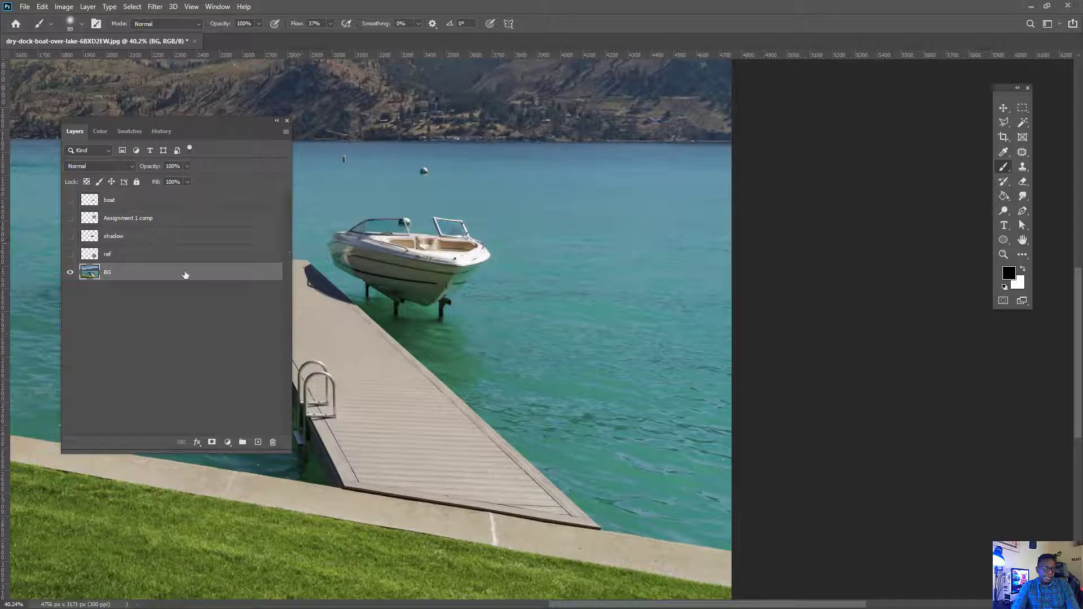
Outline the main dock walkway and its angled far section on the BG layer with the Polygonal Lasso, closing the selection.
{"action": "left_click", "coordinate": [1004, 124]}
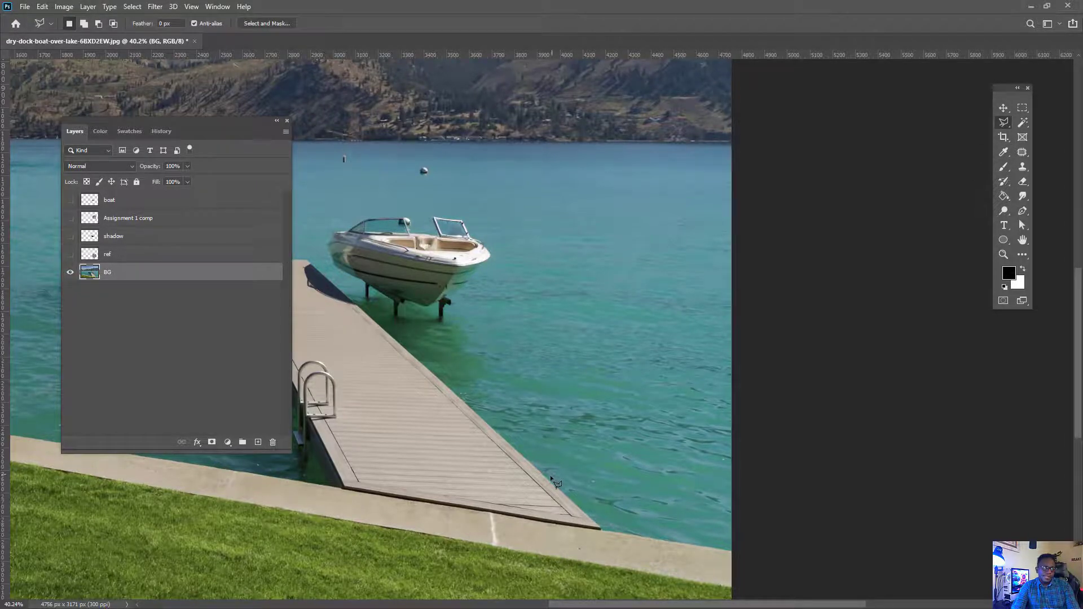
{"action": "scroll", "coordinate": [474, 471], "scroll_direction": "up", "scroll_amount": 2, "text": "alt"}
{"action": "left_click_drag", "start_coordinate": [452, 451], "coordinate": [741, 504]}
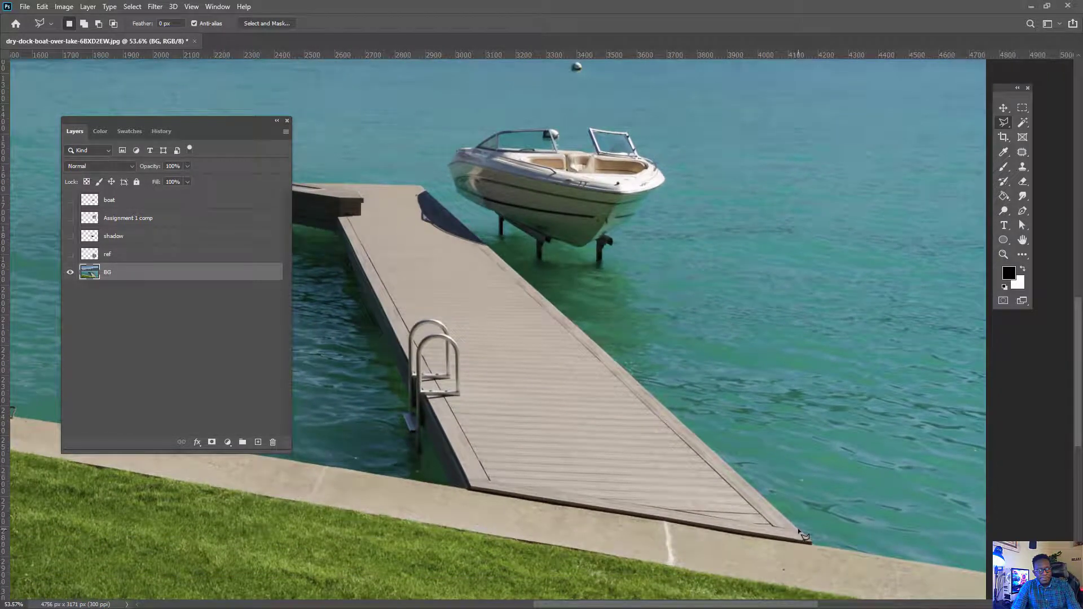
{"action": "left_click", "coordinate": [805, 538]}
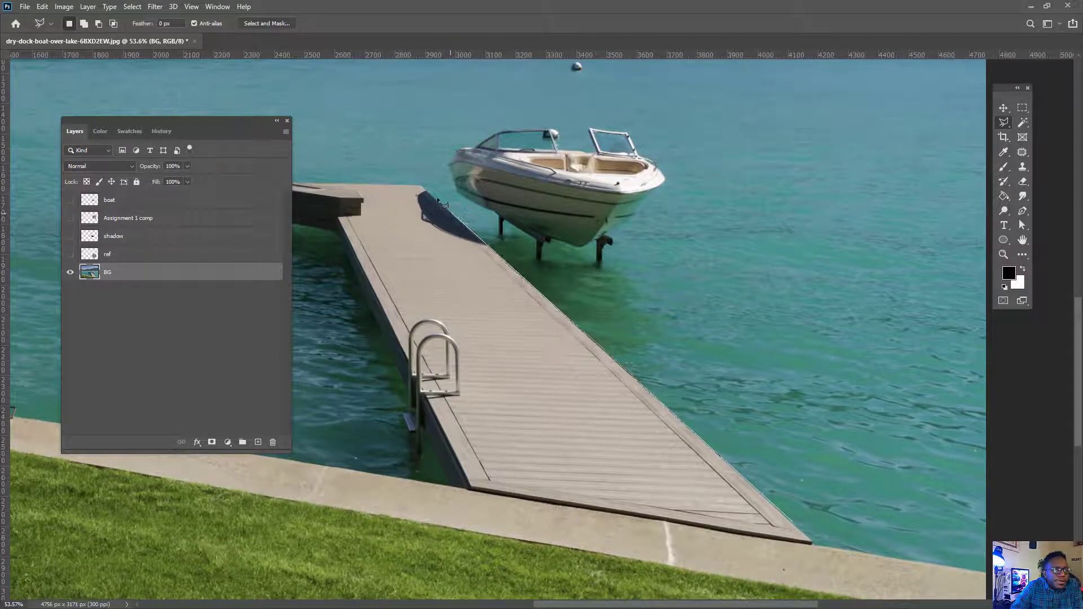
{"action": "left_click", "coordinate": [423, 185]}
{"action": "left_click_drag", "start_coordinate": [331, 180], "coordinate": [585, 193]}
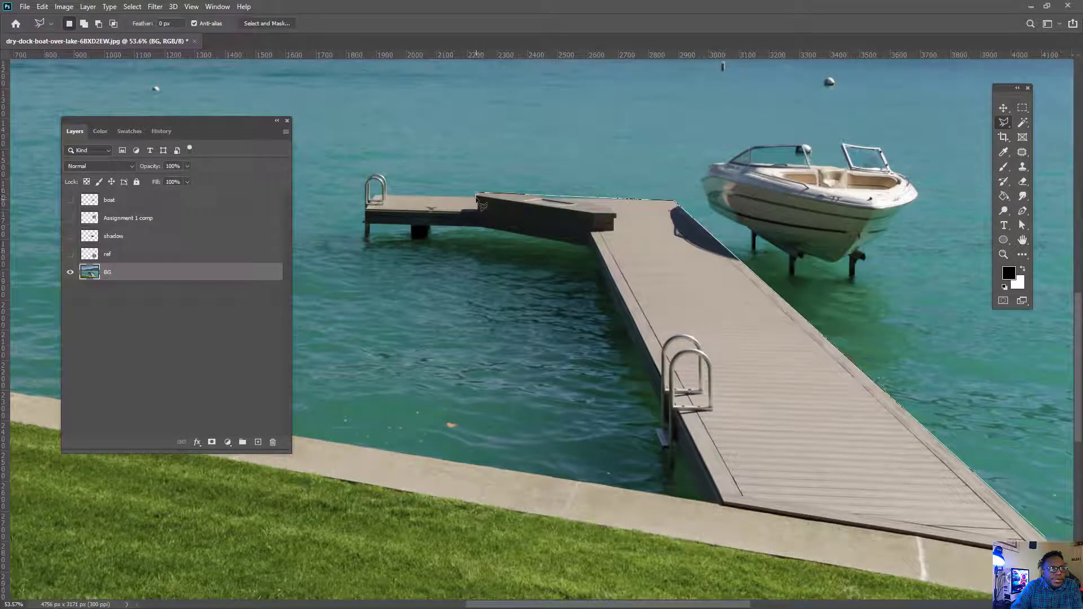
{"action": "left_click", "coordinate": [477, 196]}
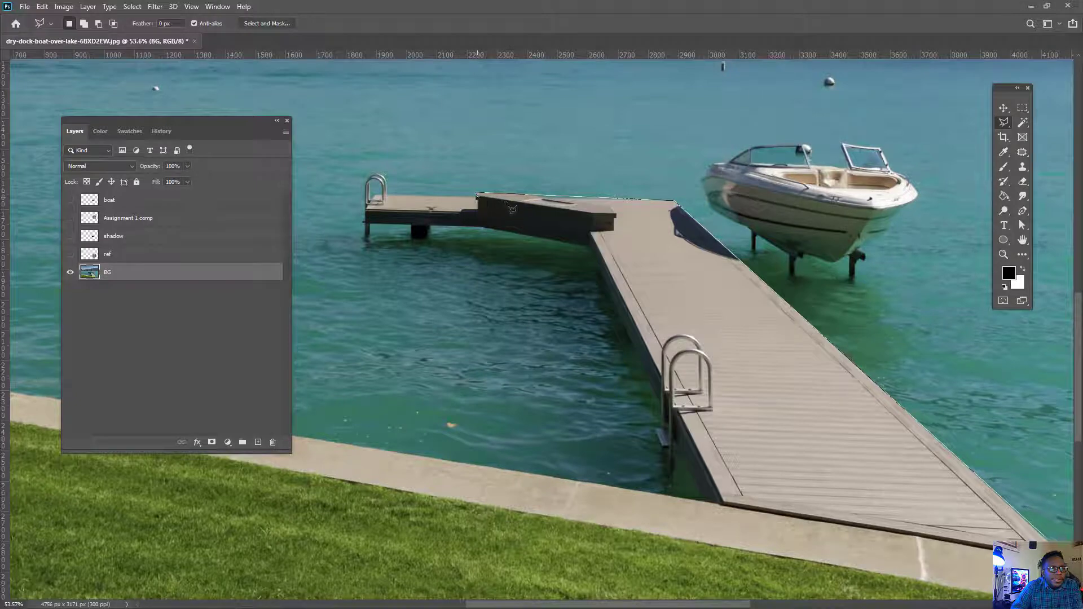
{"action": "left_click", "coordinate": [591, 216]}
{"action": "left_click", "coordinate": [592, 231]}
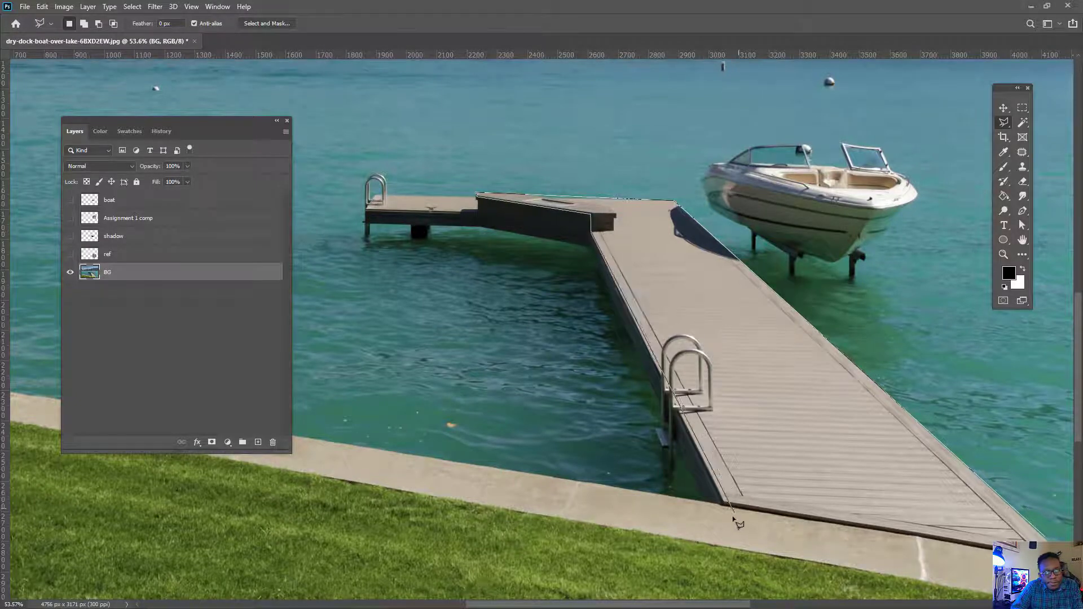
{"action": "left_click", "coordinate": [724, 502]}
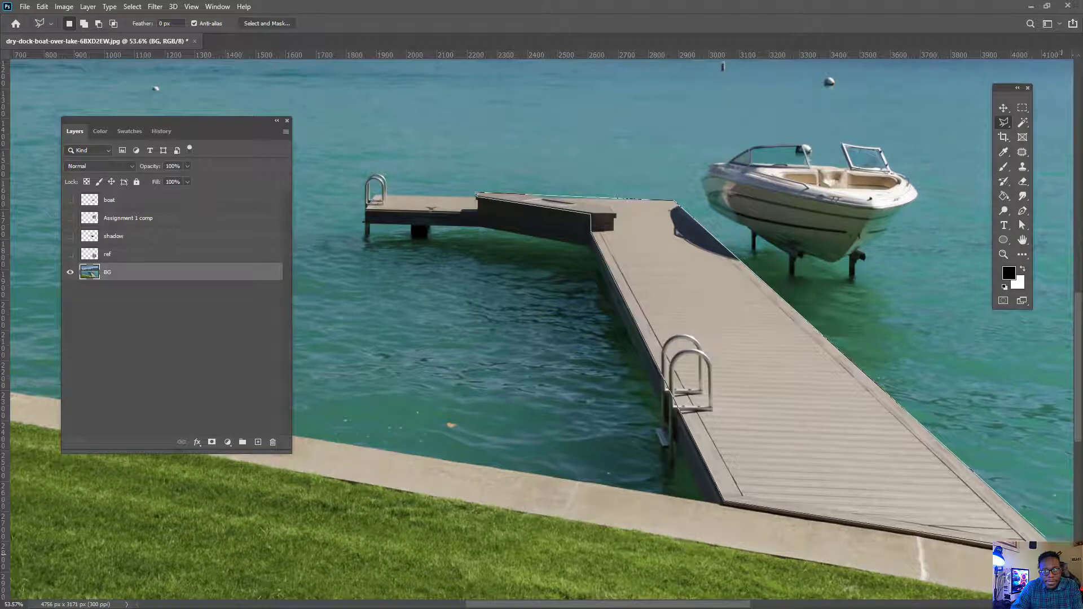
{"action": "double_click", "coordinate": [1044, 539]}
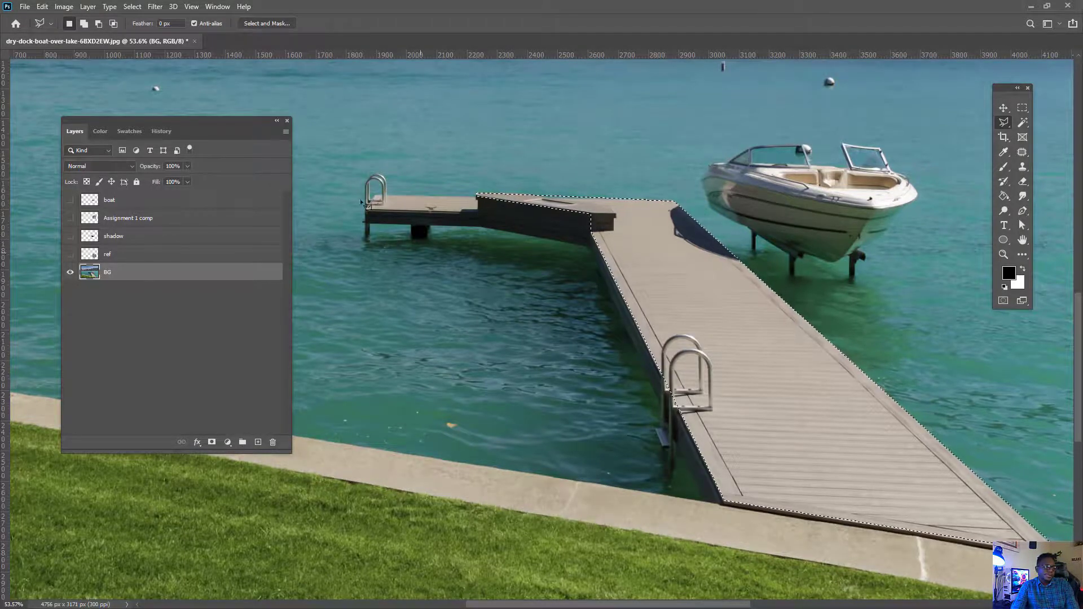
Copy the selected dock area, paste it in place as a new layer above BG, and rename that layer dock.
{"action": "left_click", "coordinate": [44, 7]}
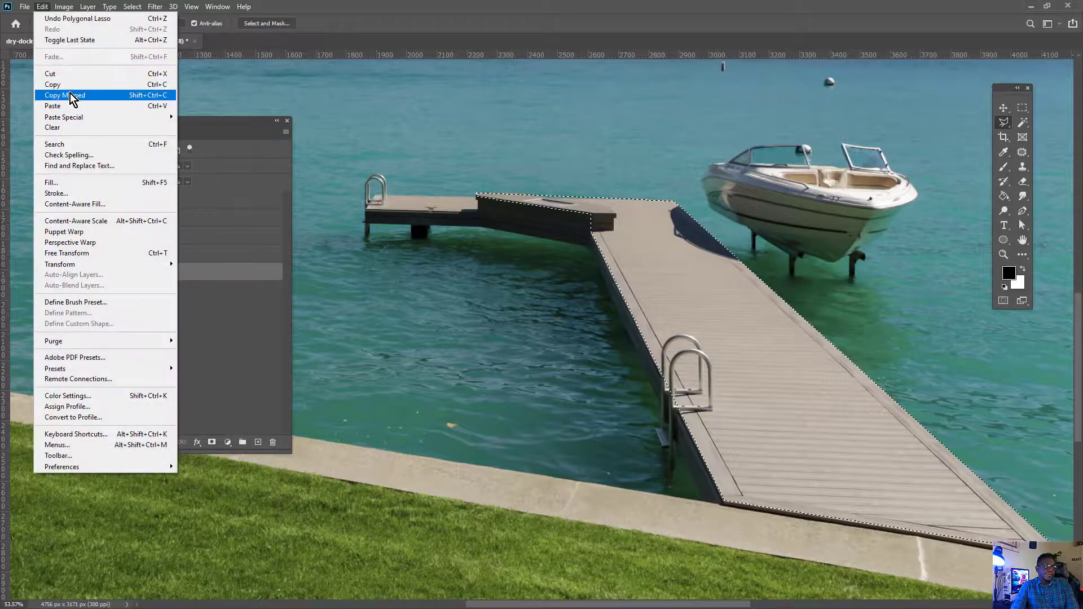
{"action": "left_click", "coordinate": [70, 89]}
{"action": "left_click", "coordinate": [42, 6]}
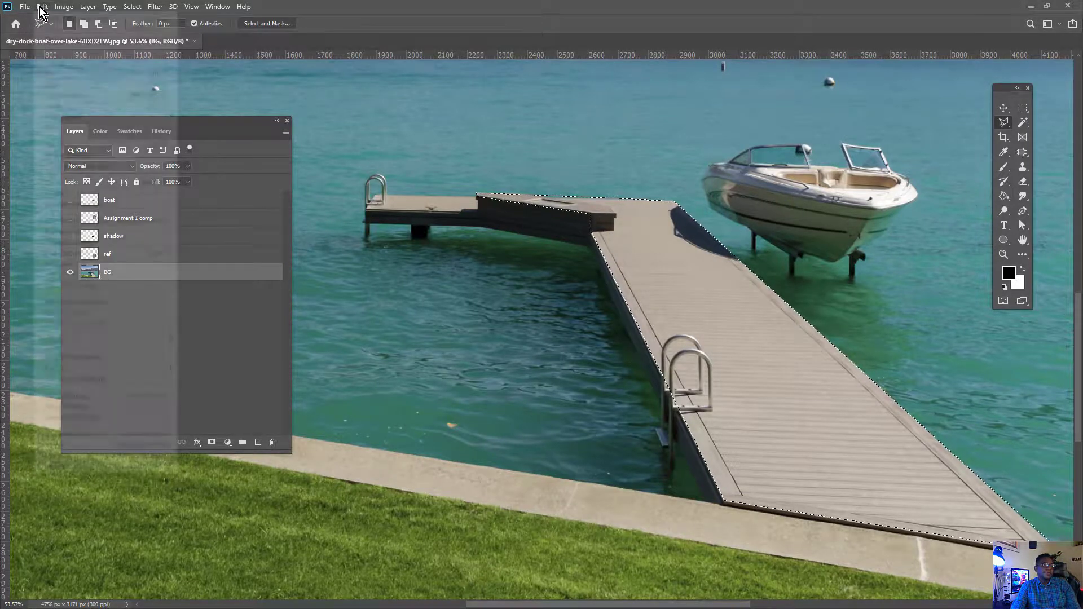
{"action": "mouse_move", "coordinate": [86, 118]}
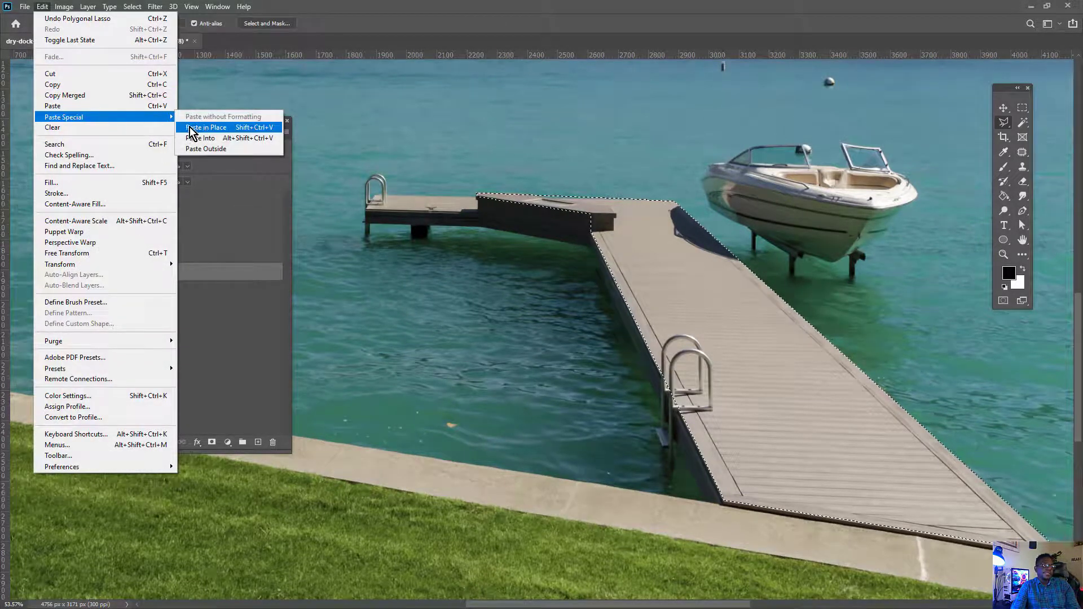
{"action": "left_click", "coordinate": [208, 130]}
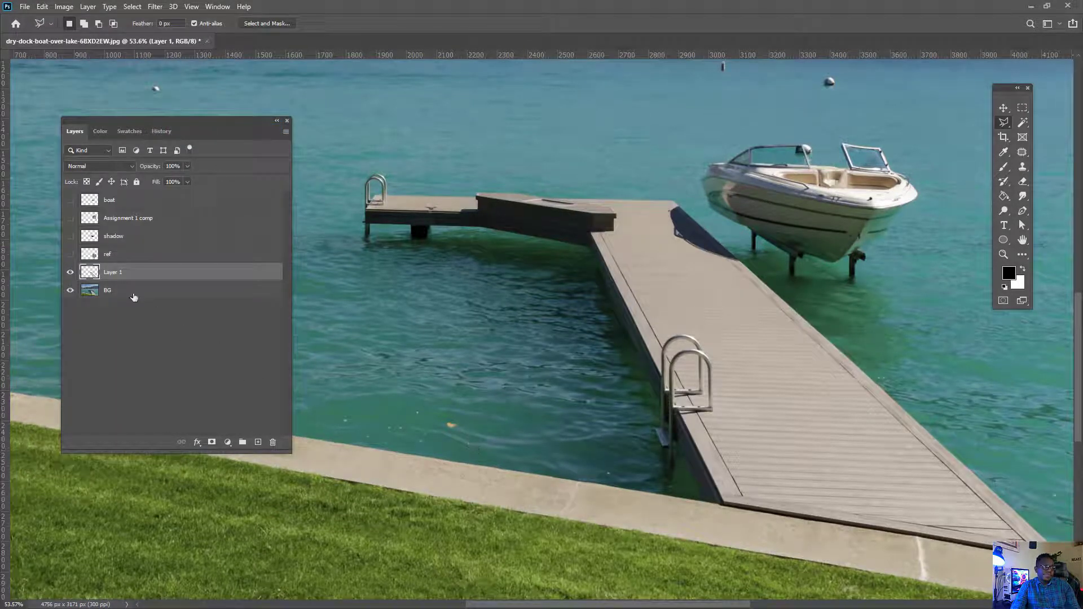
{"action": "double_click", "coordinate": [112, 272]}
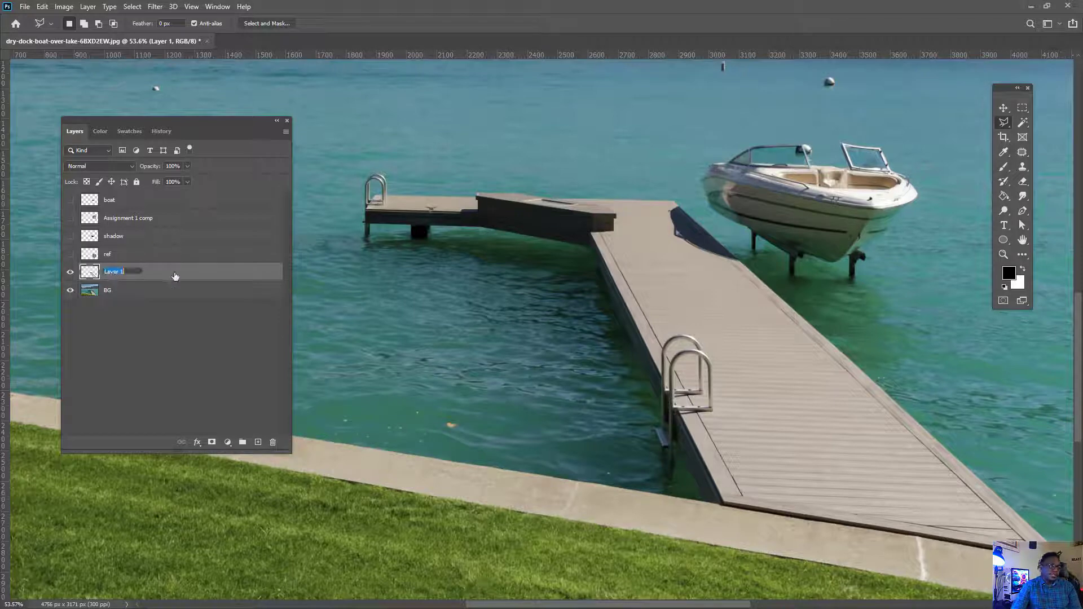
{"action": "type", "text": "dock"}
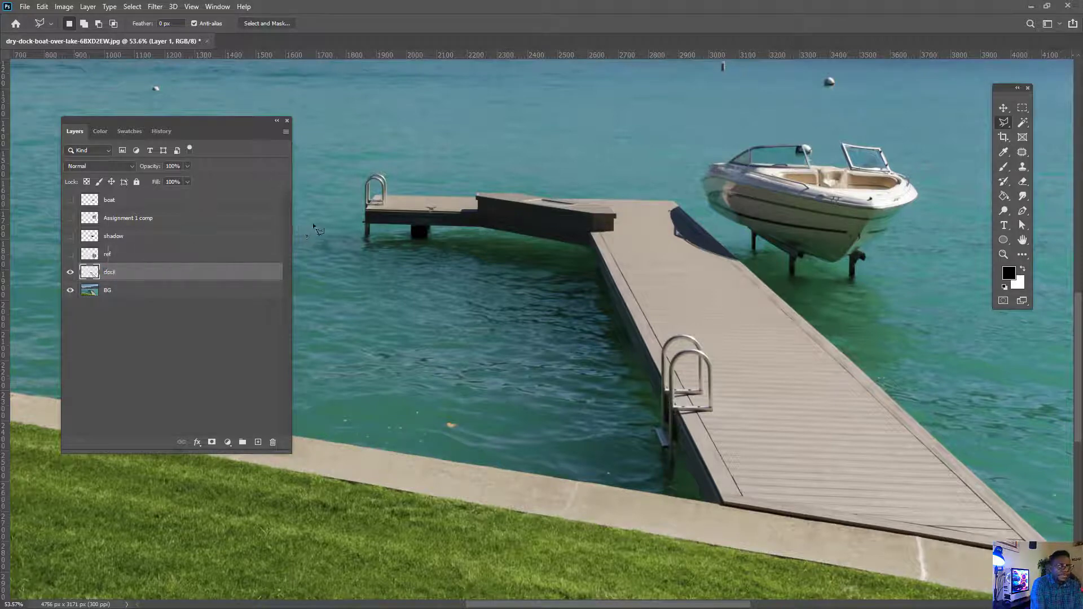
Show the boat, Assignment 1 comp, shadow and ref layers again, and move the dock layer above ref.
{"action": "key", "text": "Return"}
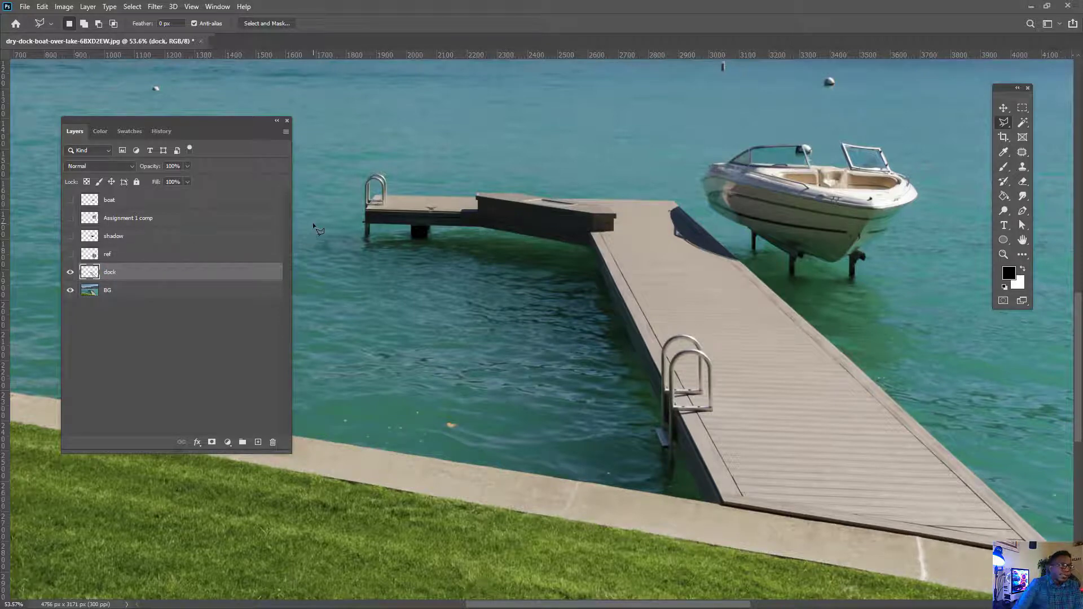
{"action": "left_click_drag", "start_coordinate": [70, 255], "coordinate": [84, 222]}
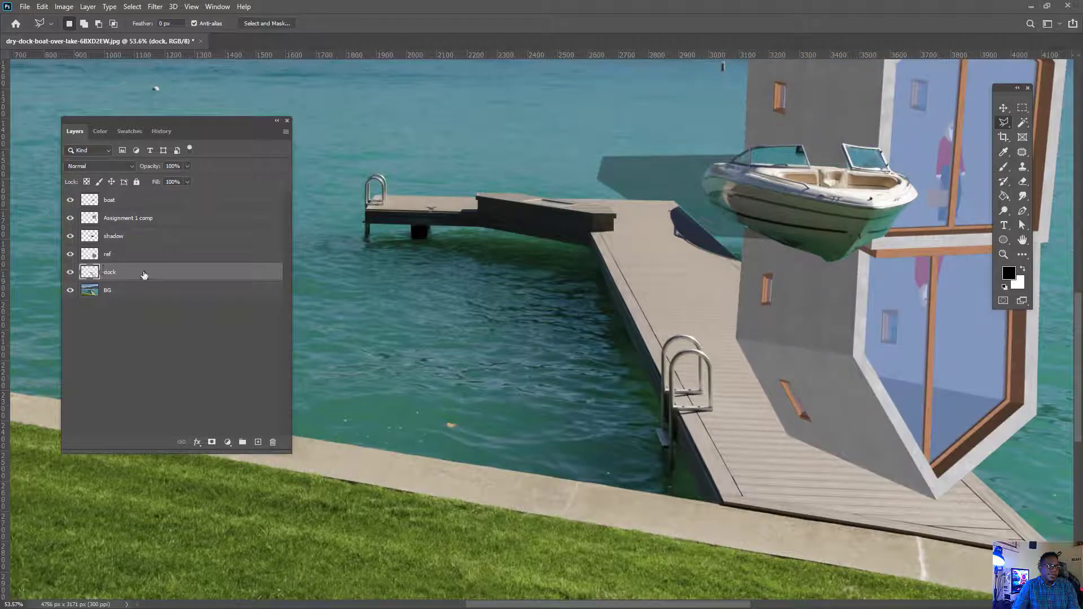
{"action": "left_click_drag", "start_coordinate": [144, 274], "coordinate": [153, 254]}
{"action": "scroll", "coordinate": [412, 273], "scroll_direction": "down", "scroll_amount": 6, "text": "alt"}
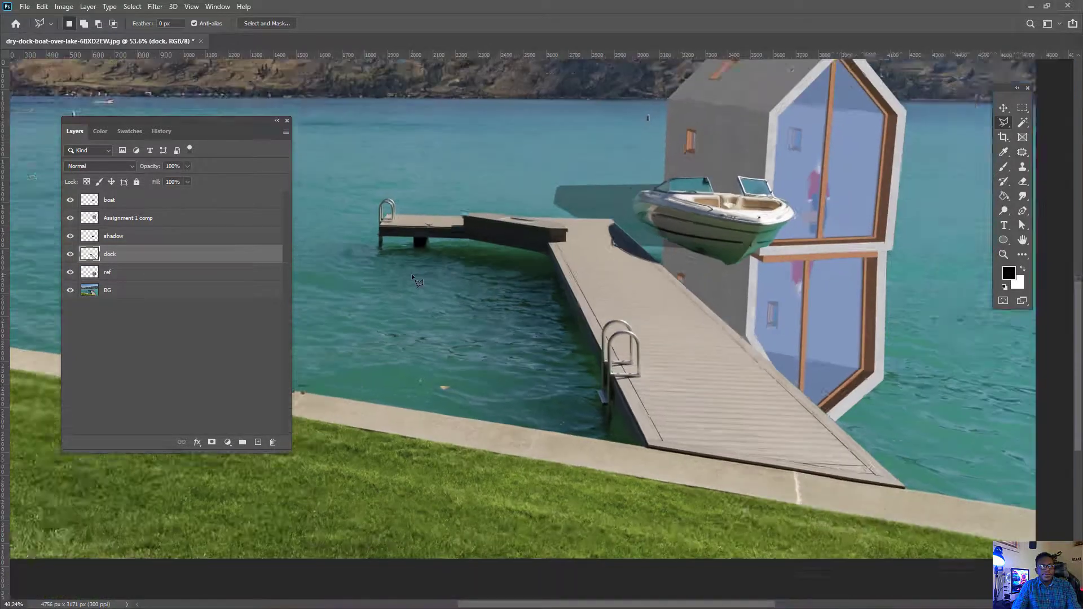
{"action": "scroll", "coordinate": [856, 275], "scroll_direction": "up", "scroll_amount": 5, "text": "alt"}
{"action": "scroll", "coordinate": [644, 262], "scroll_direction": "up", "scroll_amount": 1, "text": "alt"}
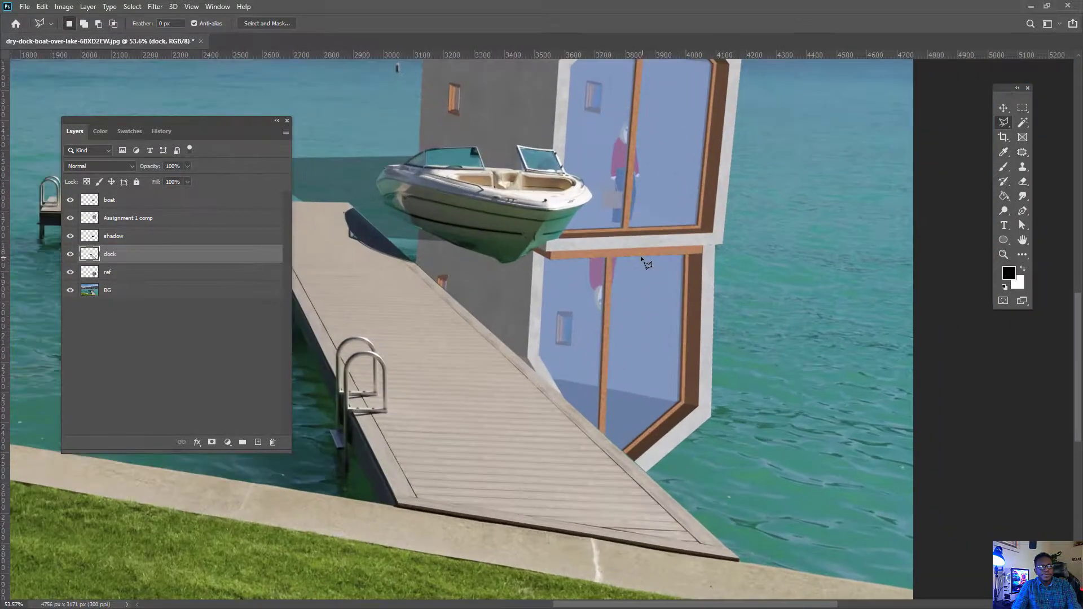
{"action": "left_click_drag", "start_coordinate": [602, 237], "coordinate": [636, 300]}
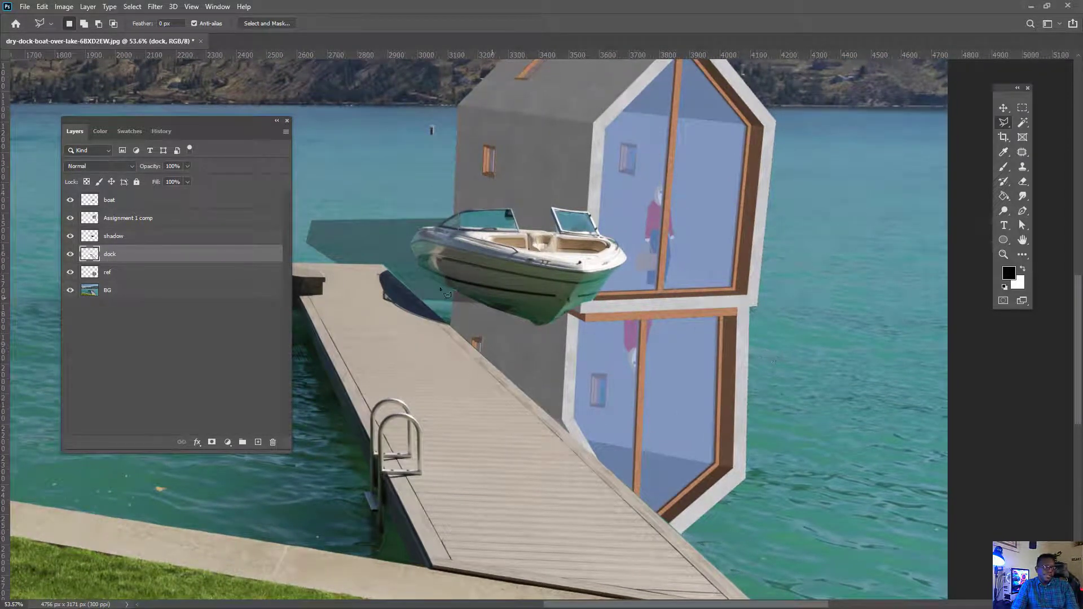
Lower the ref layer's opacity to 39% so the cabin's reflection blends into the water, and check it at several scales.
{"action": "left_click", "coordinate": [139, 275]}
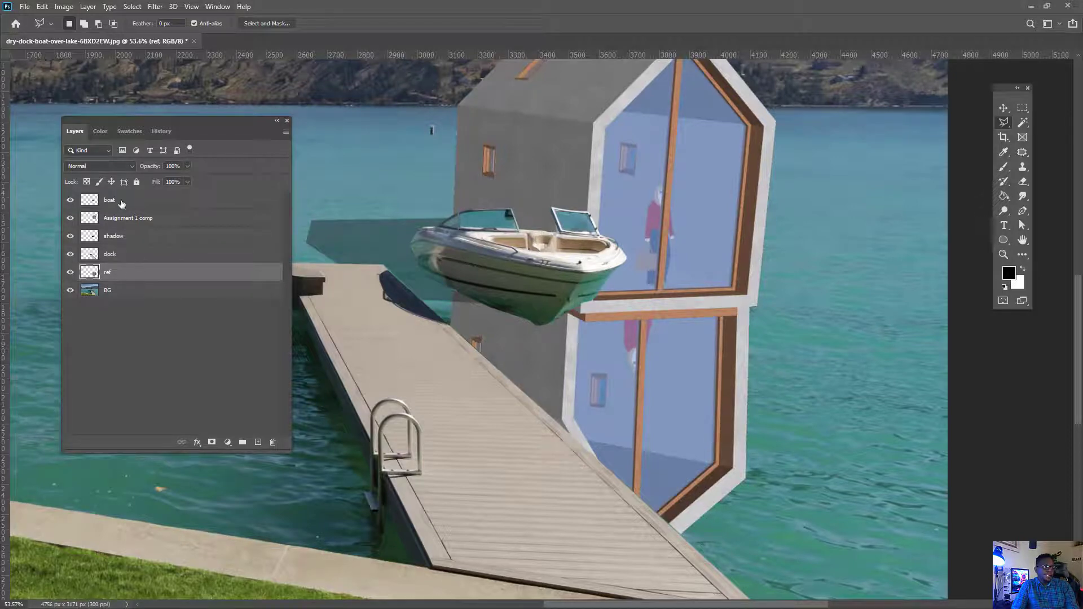
{"action": "left_click", "coordinate": [130, 166]}
{"action": "left_click", "coordinate": [131, 165]}
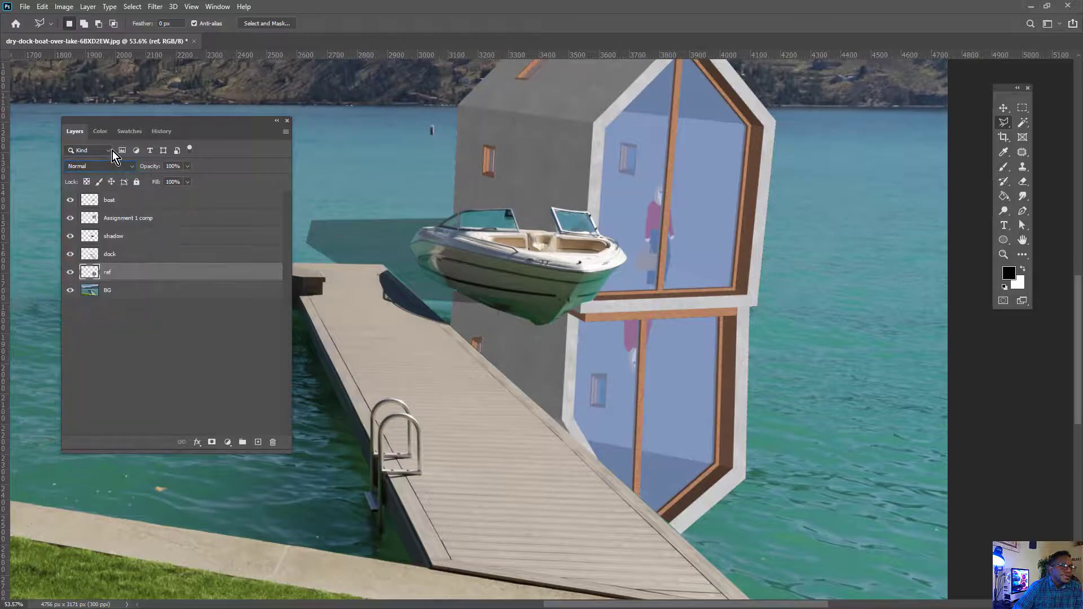
{"action": "left_click", "coordinate": [187, 167]}
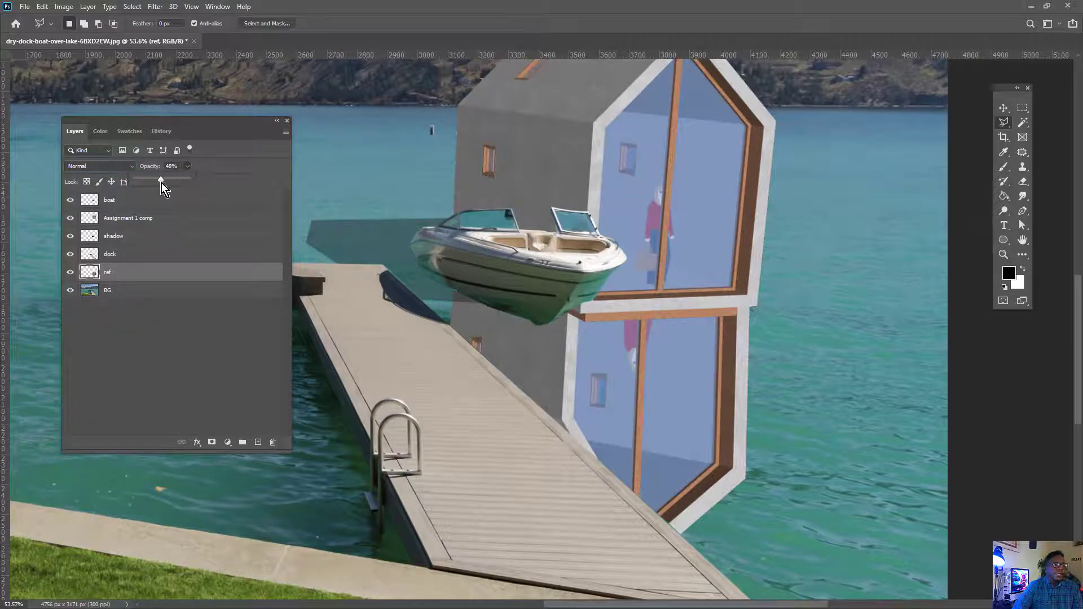
{"action": "left_click", "coordinate": [160, 180]}
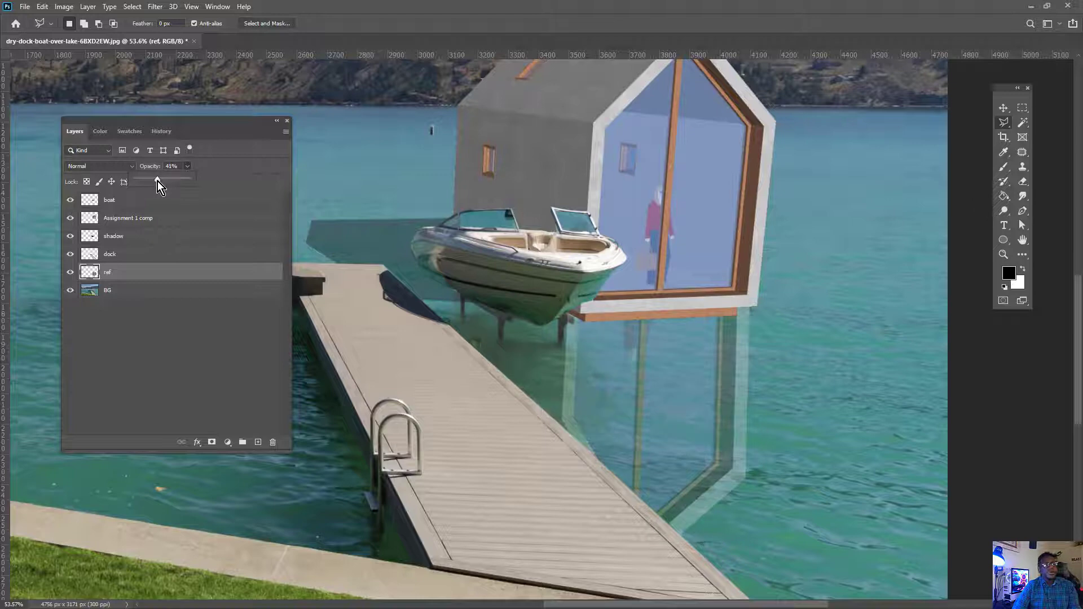
{"action": "scroll", "coordinate": [575, 313], "scroll_direction": "down", "scroll_amount": 2, "text": "alt"}
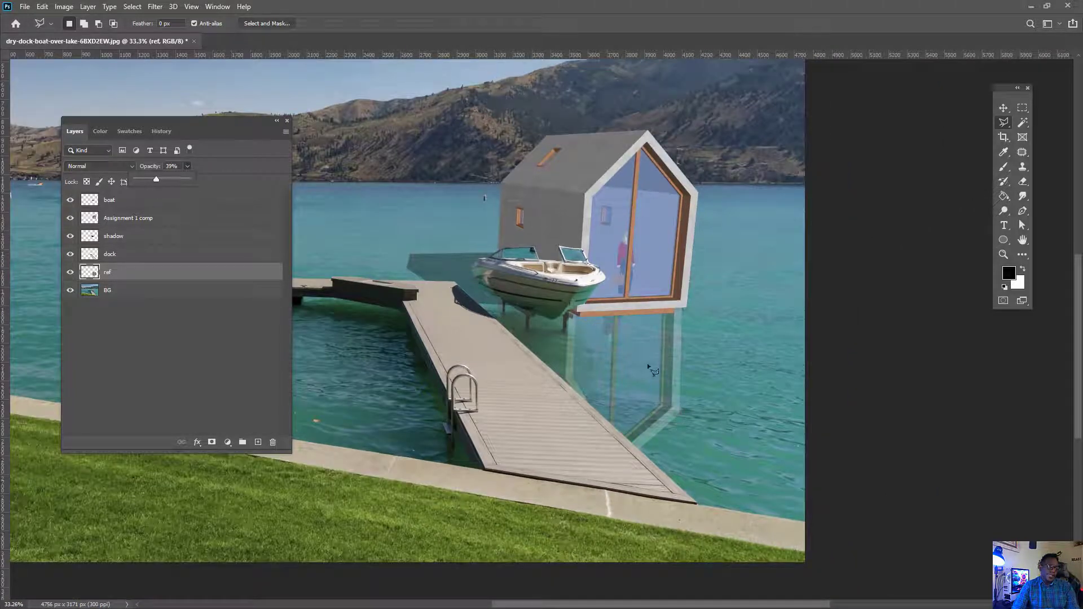
{"action": "scroll", "coordinate": [562, 297], "scroll_direction": "up", "scroll_amount": 2, "text": "alt"}
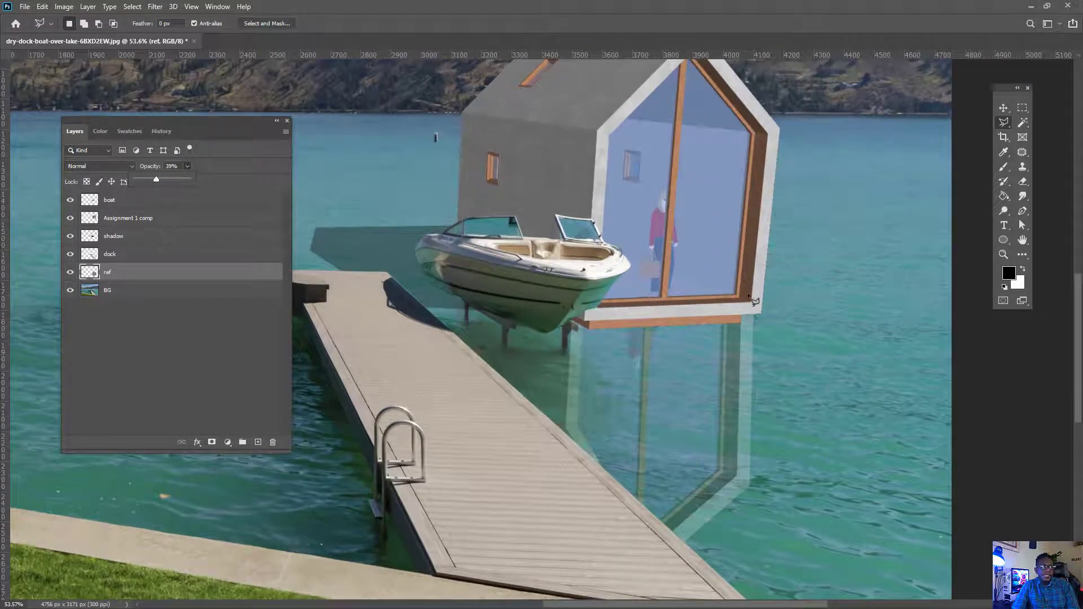
{"action": "scroll", "coordinate": [733, 307], "scroll_direction": "up", "scroll_amount": 2, "text": "alt"}
{"action": "scroll", "coordinate": [699, 303], "scroll_direction": "down", "scroll_amount": 1, "text": "alt"}
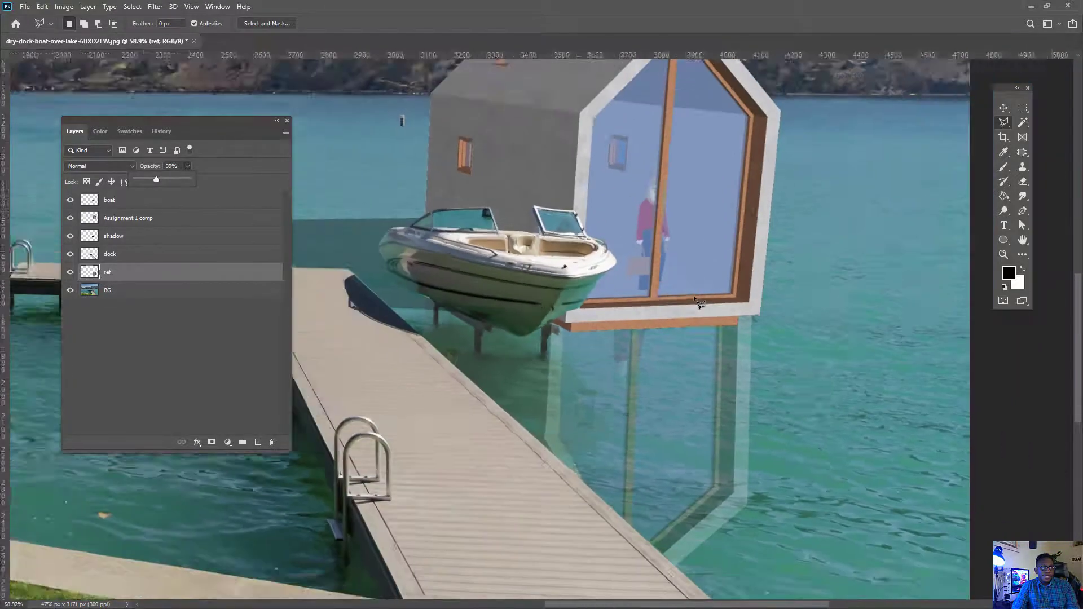
{"action": "scroll", "coordinate": [699, 303], "scroll_direction": "down", "scroll_amount": 2, "text": "alt"}
{"action": "scroll", "coordinate": [594, 324], "scroll_direction": "up", "scroll_amount": 2, "text": "alt"}
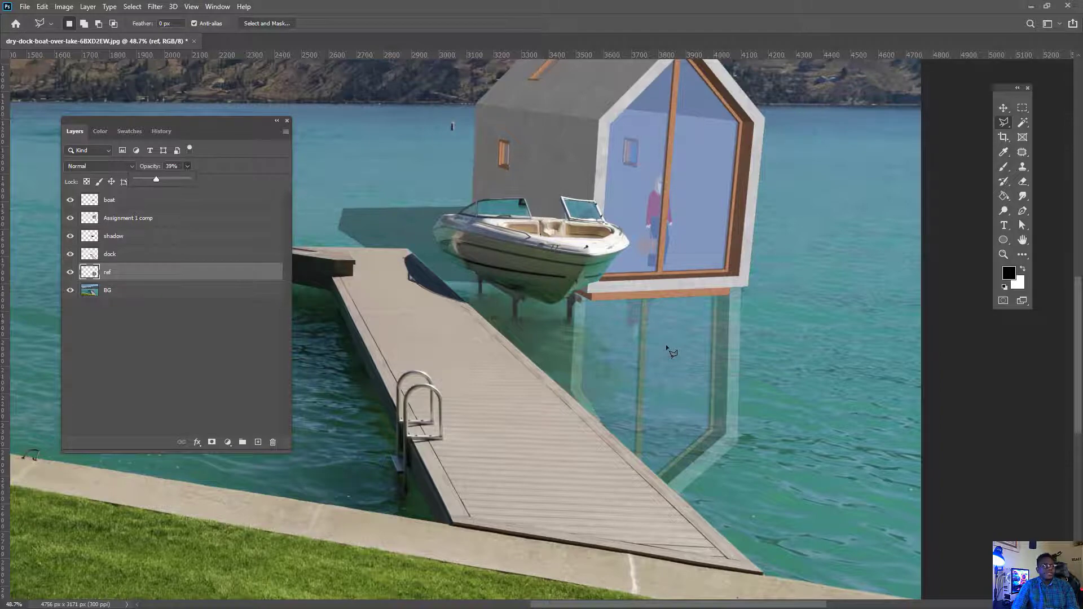
{"action": "left_click", "coordinate": [159, 277]}
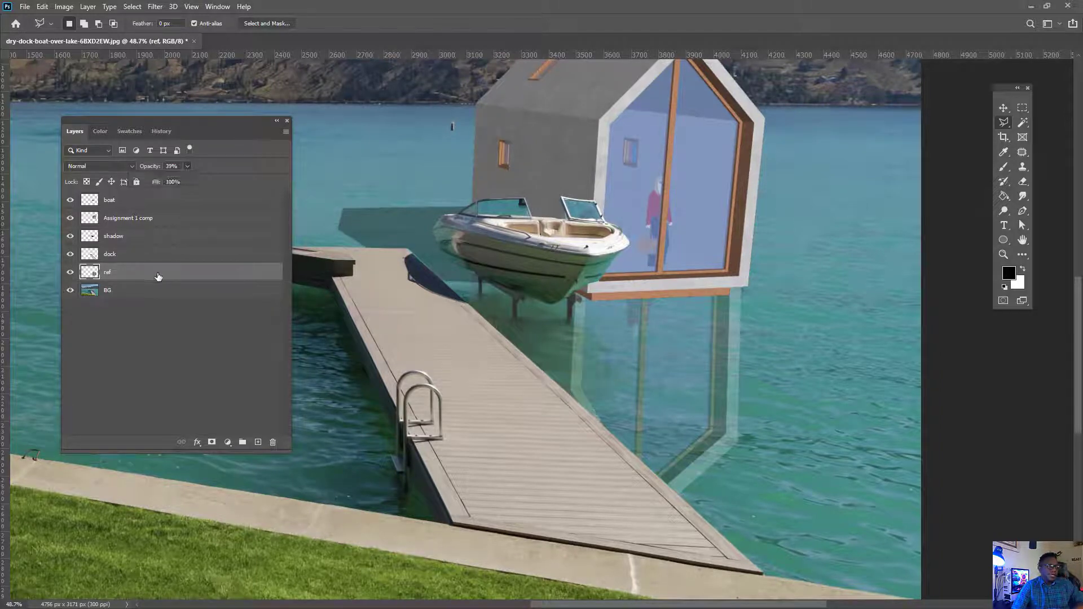
{"action": "left_click", "coordinate": [155, 7]}
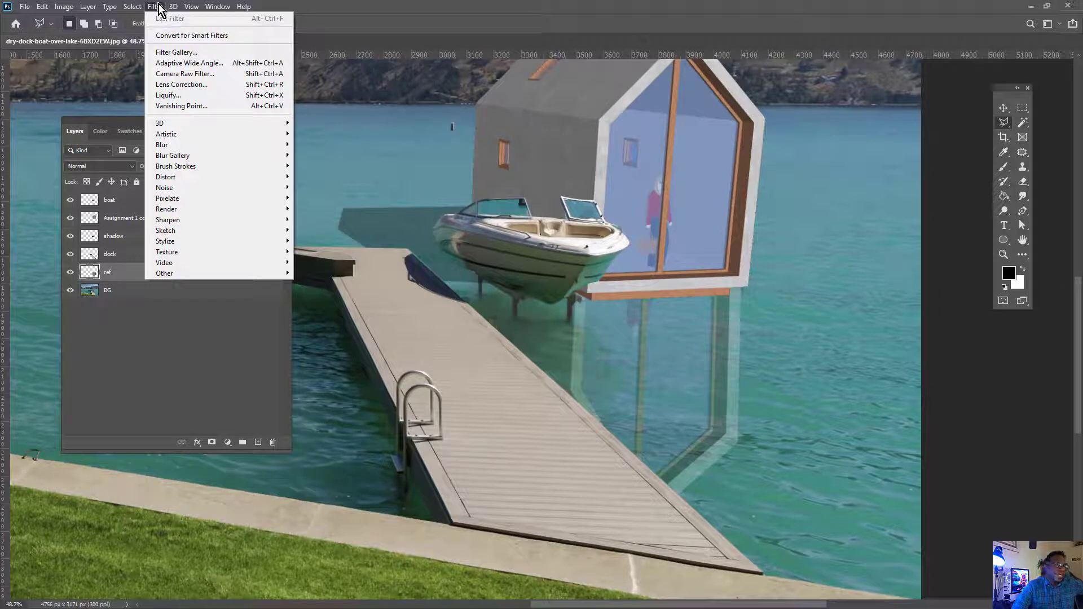
{"action": "mouse_move", "coordinate": [188, 134]}
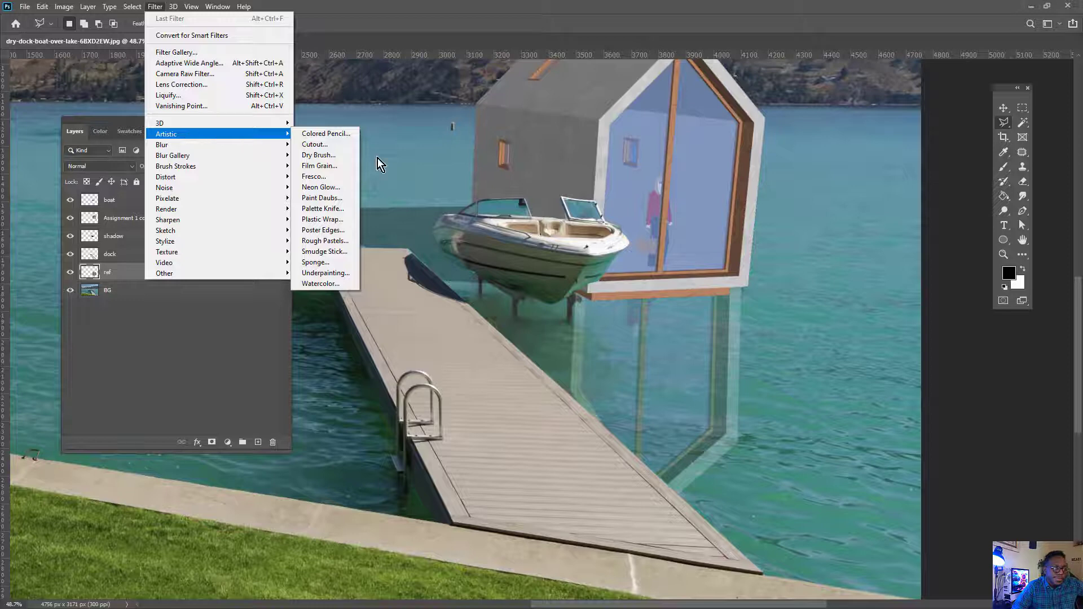
{"action": "key", "text": "Escape"}
{"action": "key", "text": "b"}
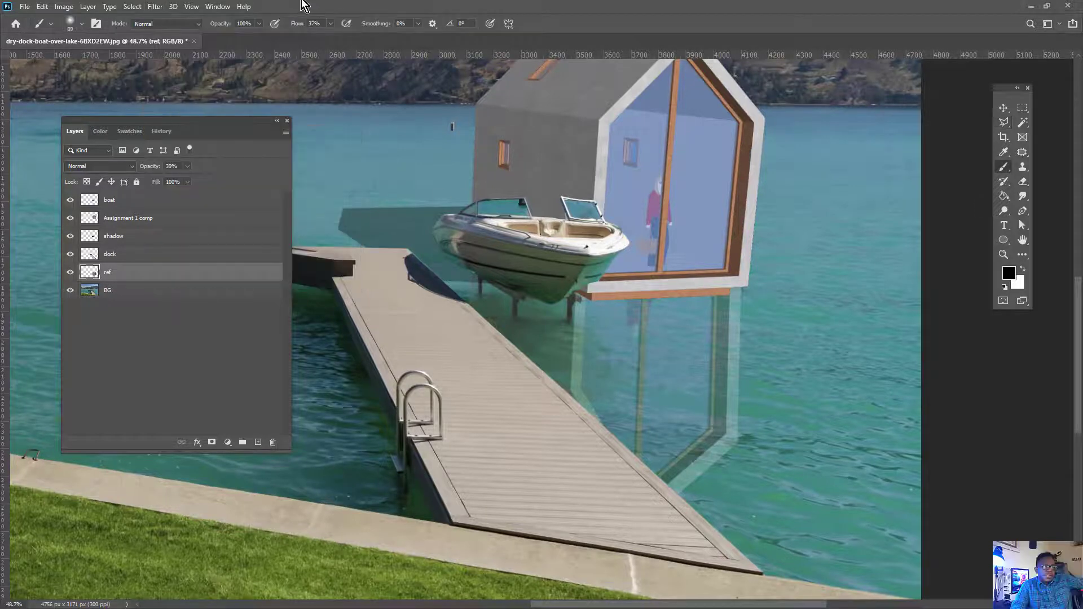
{"action": "left_click", "coordinate": [190, 6]}
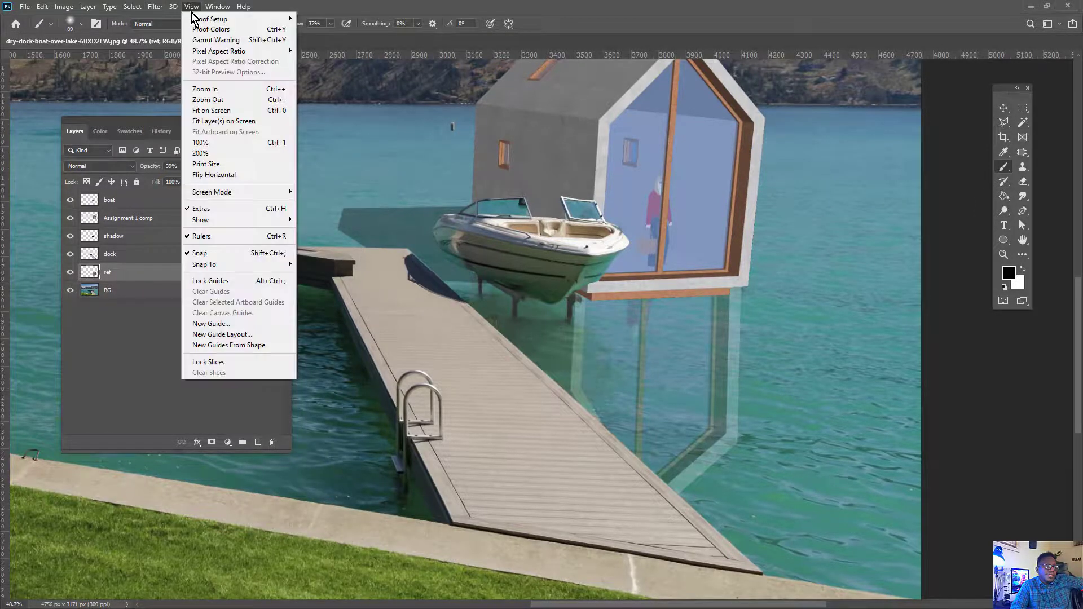
{"action": "left_click", "coordinate": [191, 7]}
Apply the Ocean Ripple distort filter to the ref layer with ripple size 12 and ripple magnitude 14.
{"action": "left_click", "coordinate": [155, 7]}
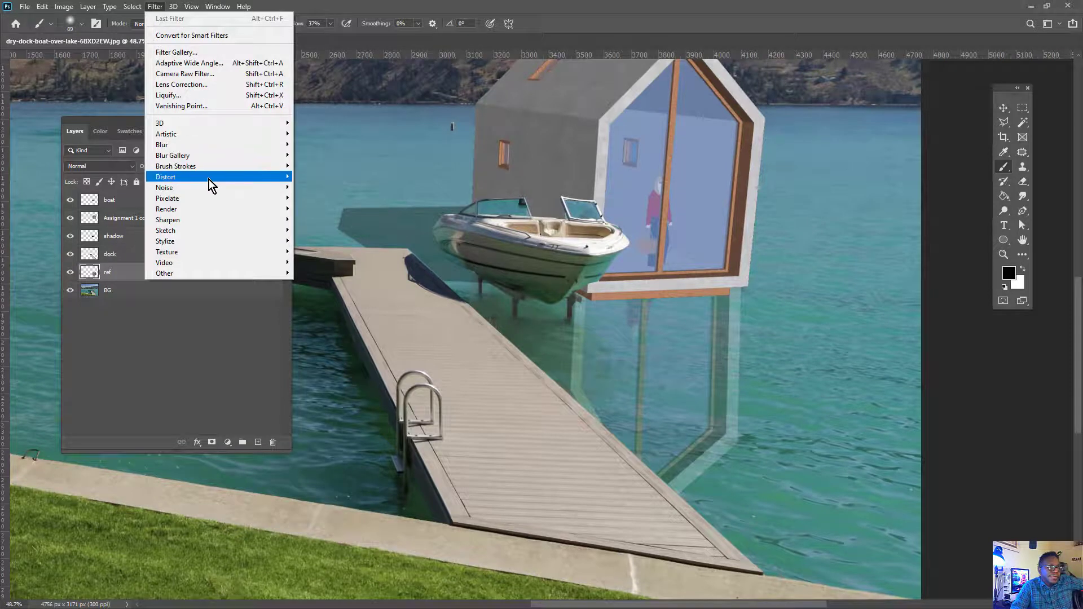
{"action": "mouse_move", "coordinate": [209, 179]}
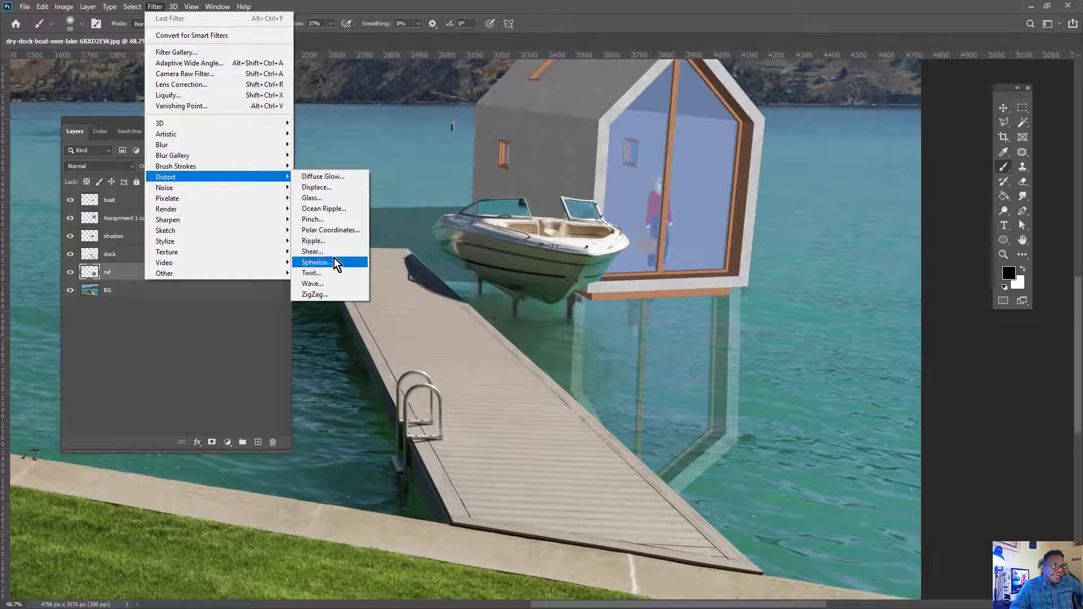
{"action": "left_click", "coordinate": [336, 217]}
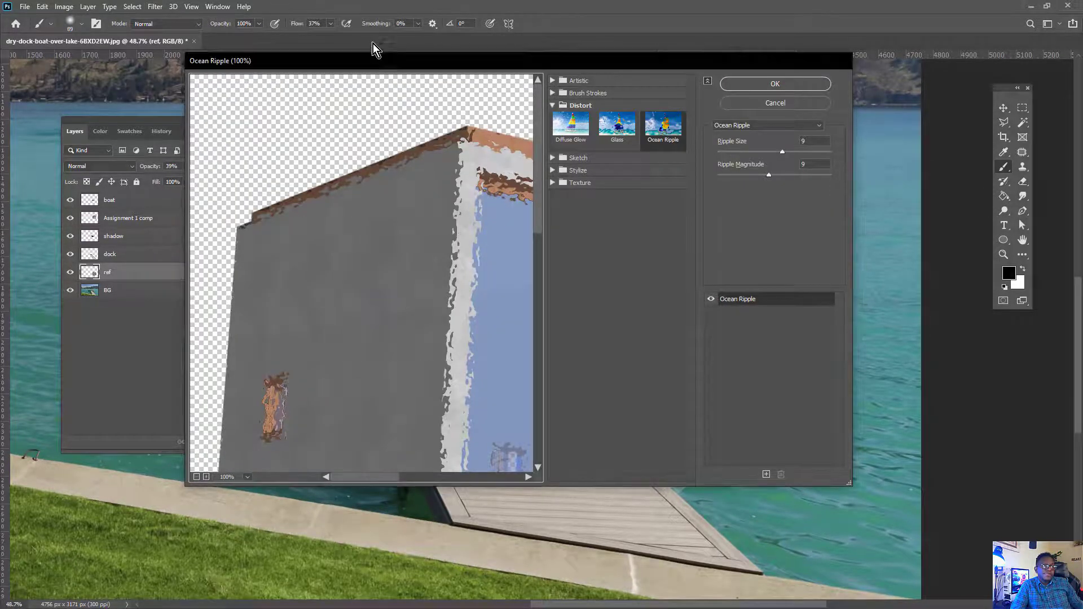
{"action": "left_click_drag", "start_coordinate": [375, 66], "coordinate": [292, 60]}
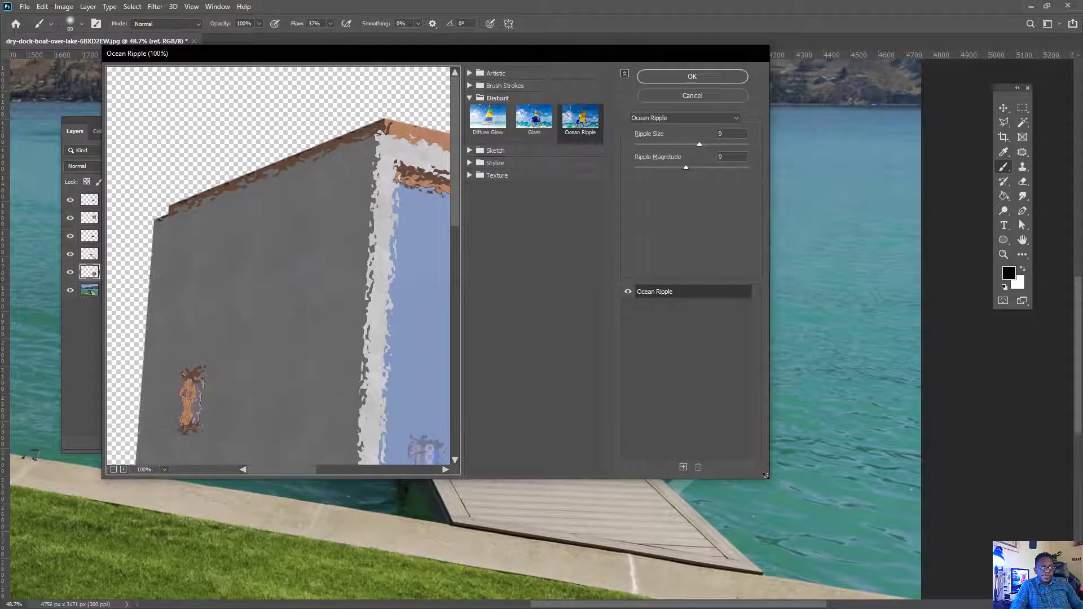
{"action": "left_click_drag", "start_coordinate": [765, 475], "coordinate": [766, 476]}
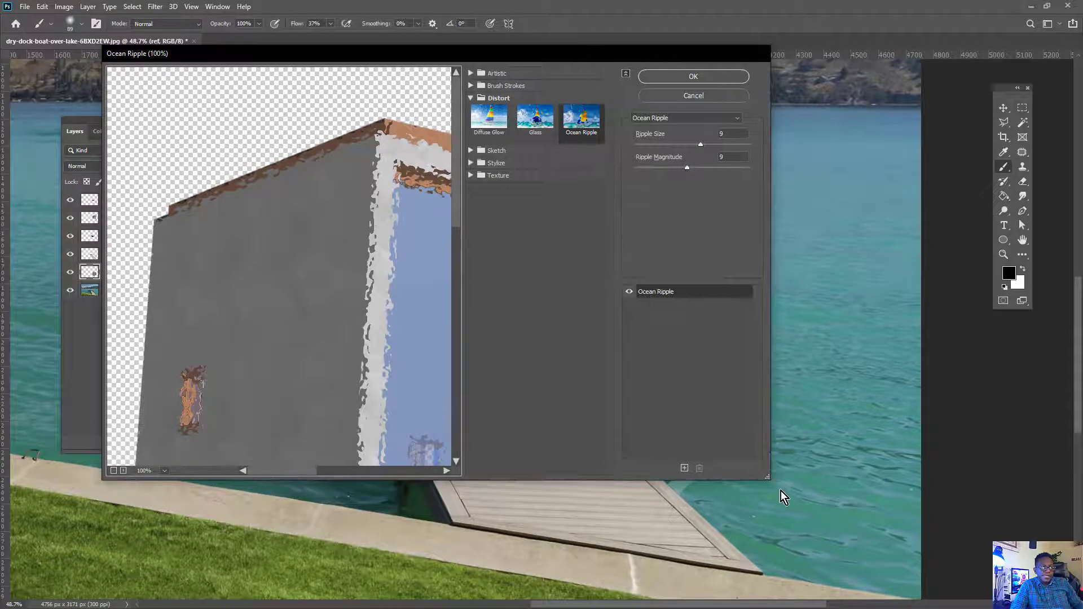
{"action": "left_click_drag", "start_coordinate": [768, 481], "coordinate": [814, 516]}
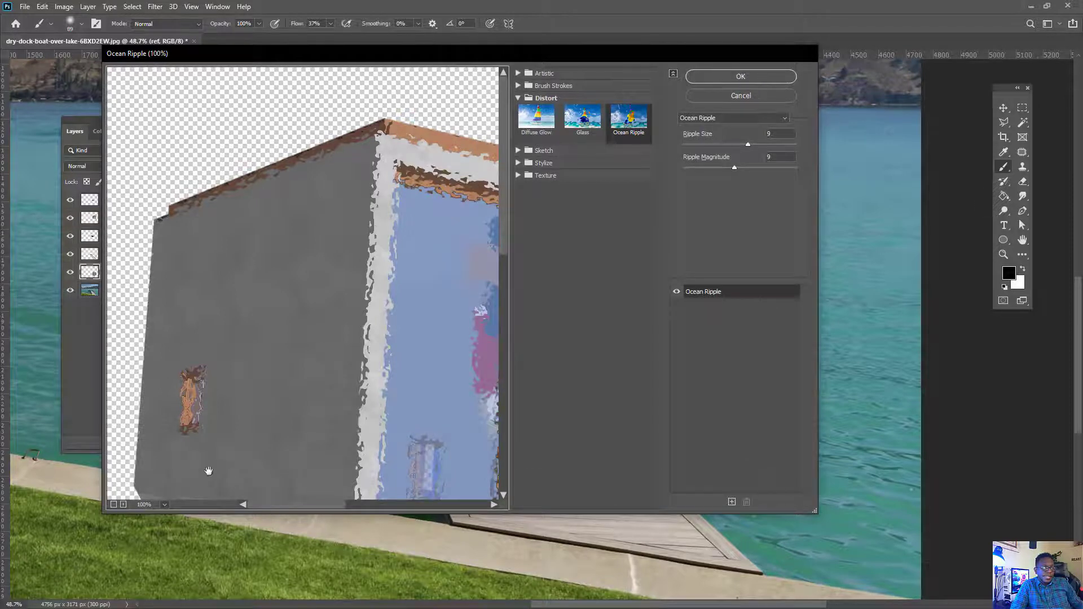
{"action": "left_click", "coordinate": [113, 505]}
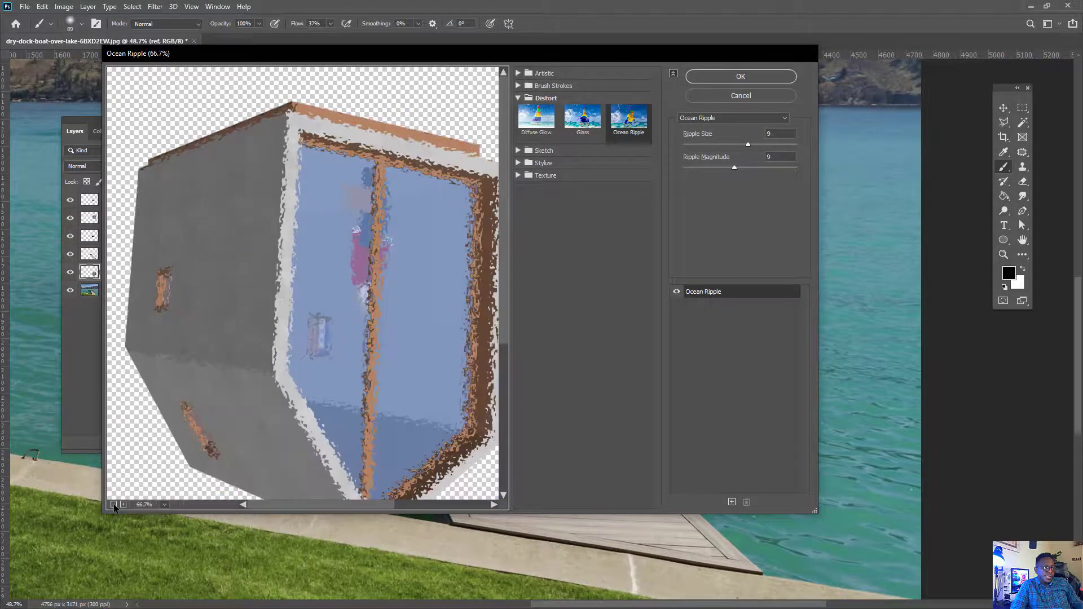
{"action": "left_click", "coordinate": [114, 505]}
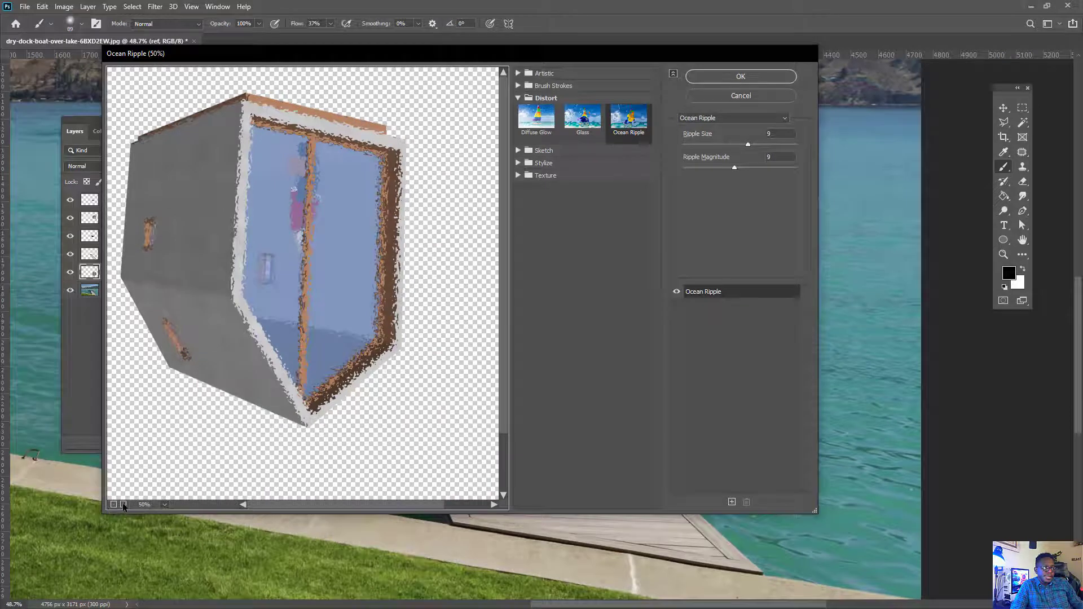
{"action": "left_click", "coordinate": [123, 505]}
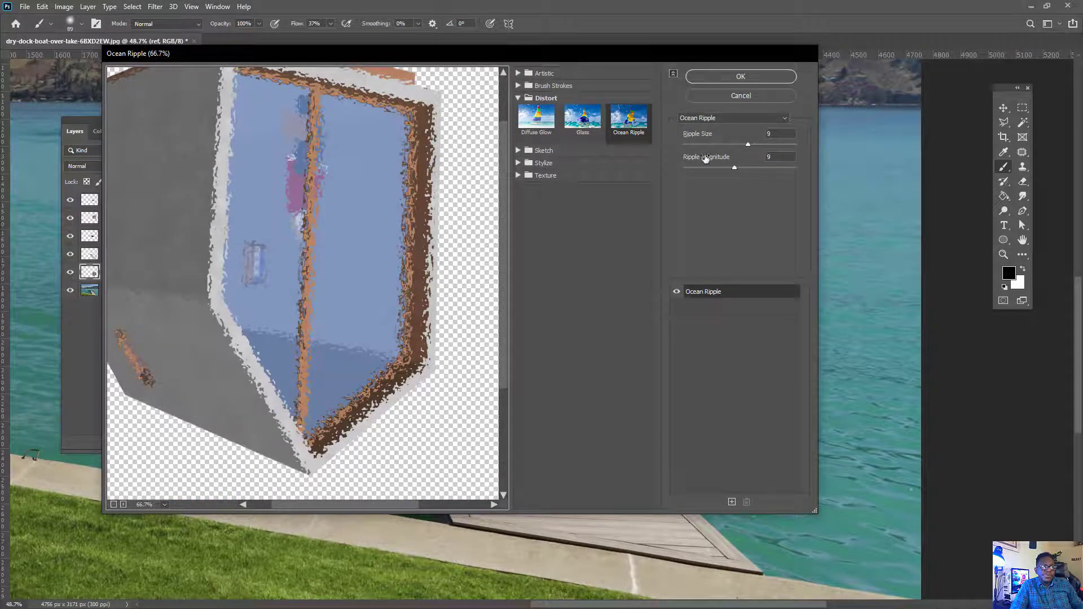
{"action": "left_click_drag", "start_coordinate": [747, 145], "coordinate": [760, 171]}
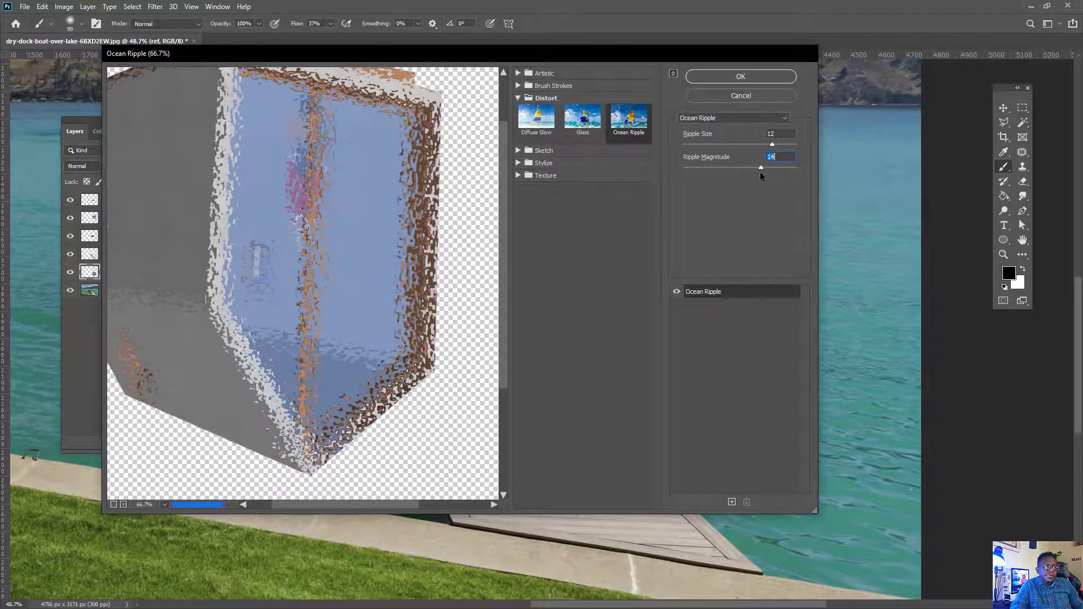
{"action": "left_click", "coordinate": [739, 78]}
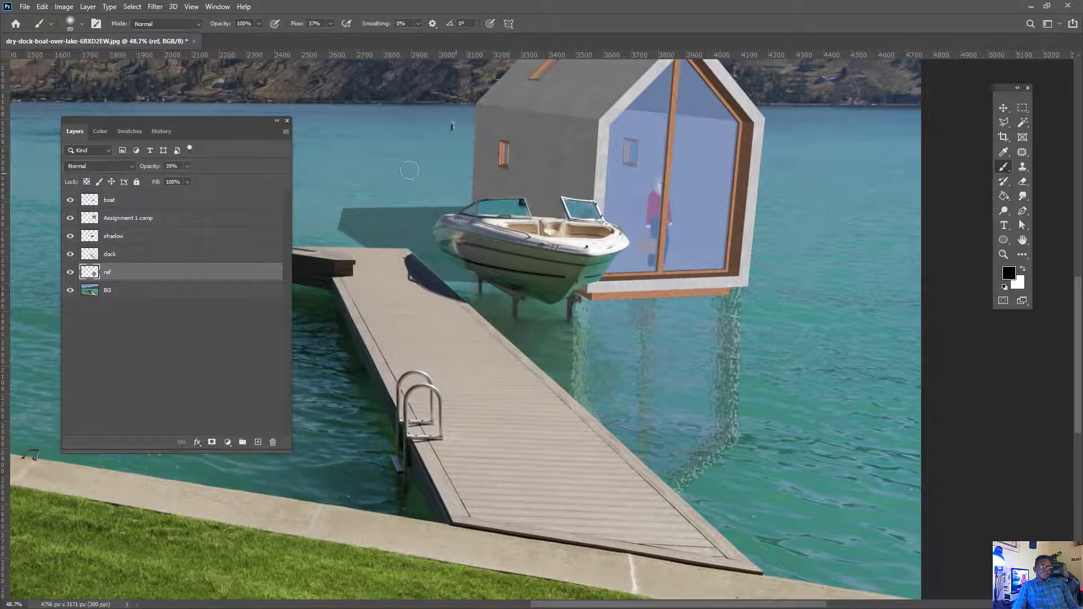
Examine the rippled reflection overall and up close where it meets the cabin's wooden base.
{"action": "left_click", "coordinate": [1019, 108]}
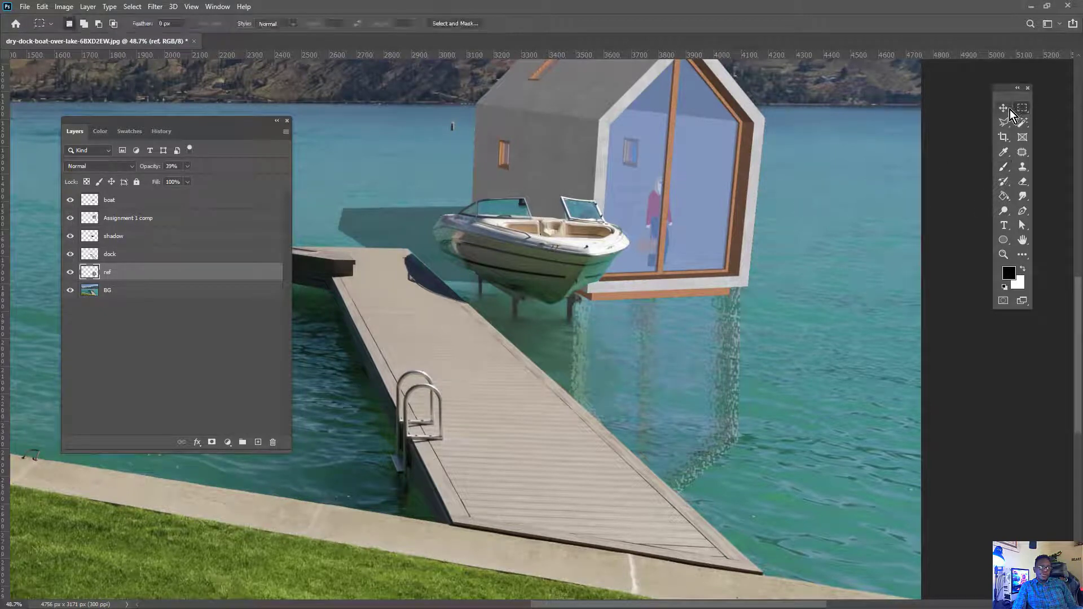
{"action": "left_click", "coordinate": [1009, 108]}
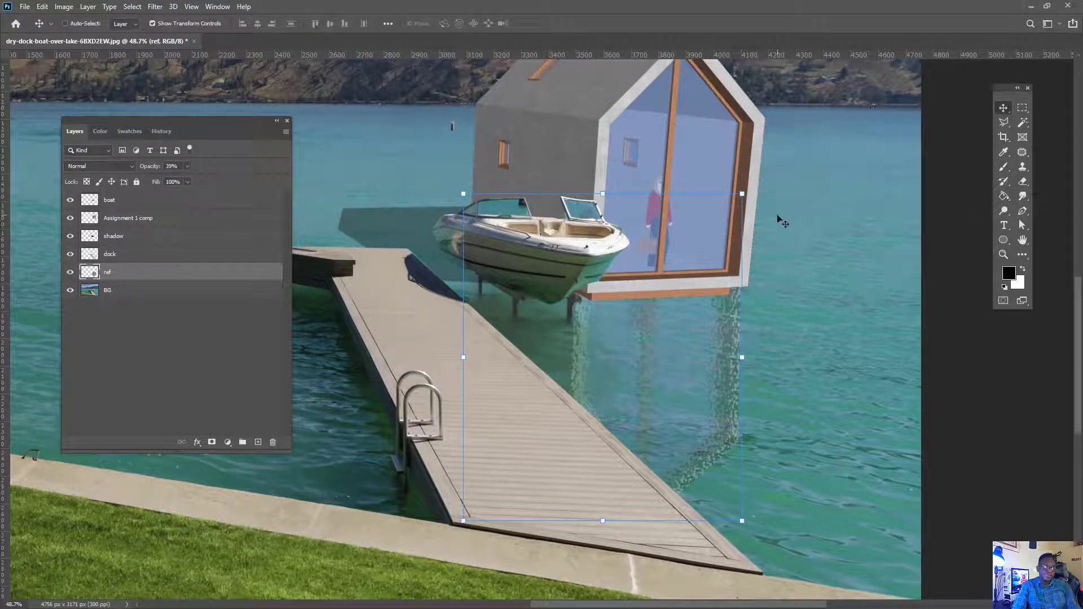
{"action": "scroll", "coordinate": [773, 214], "scroll_direction": "down", "scroll_amount": 3, "text": "alt"}
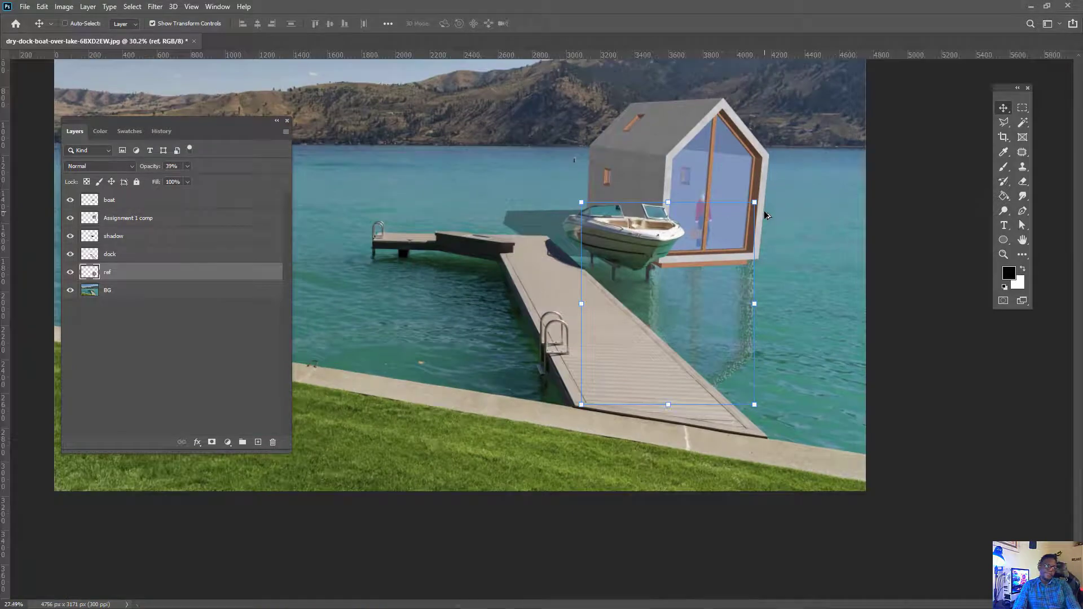
{"action": "scroll", "coordinate": [824, 399], "scroll_direction": "up", "scroll_amount": 5, "text": "alt"}
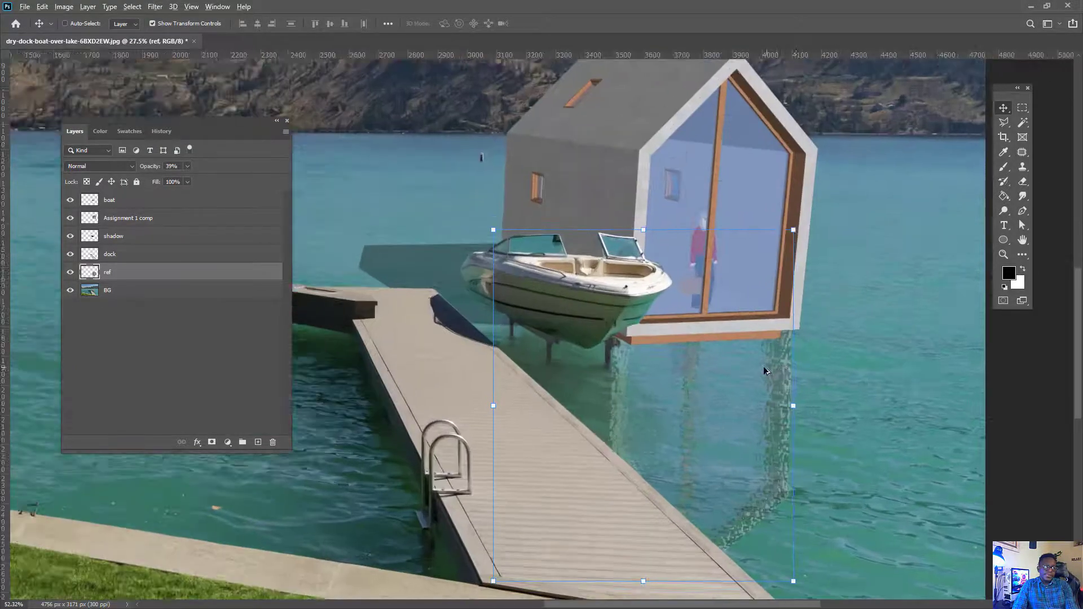
{"action": "scroll", "coordinate": [473, 345], "scroll_direction": "up", "scroll_amount": 2, "text": "alt"}
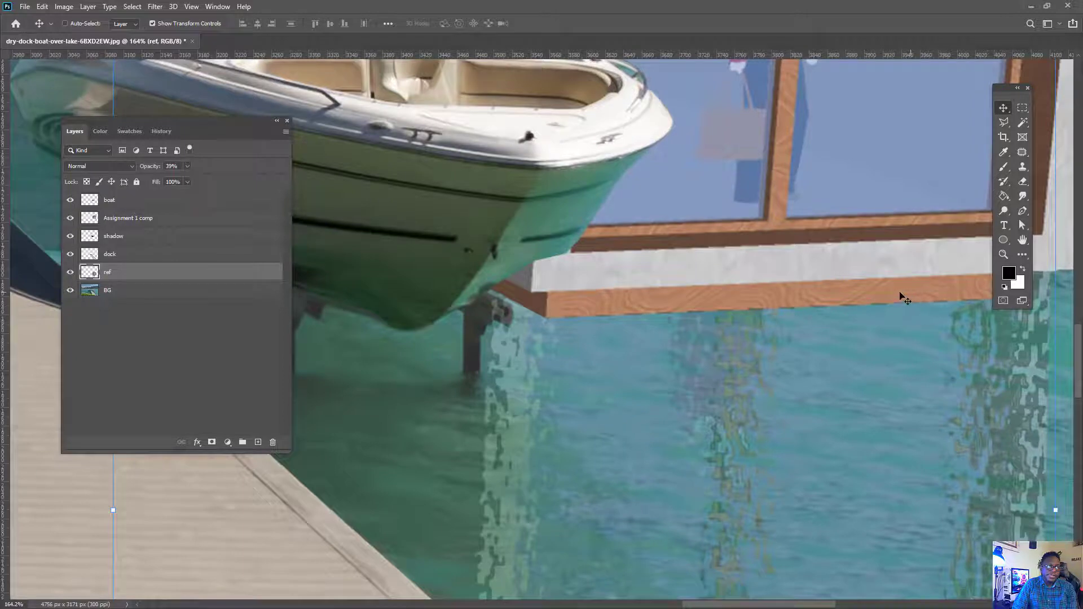
{"action": "left_click_drag", "start_coordinate": [840, 290], "coordinate": [756, 287]}
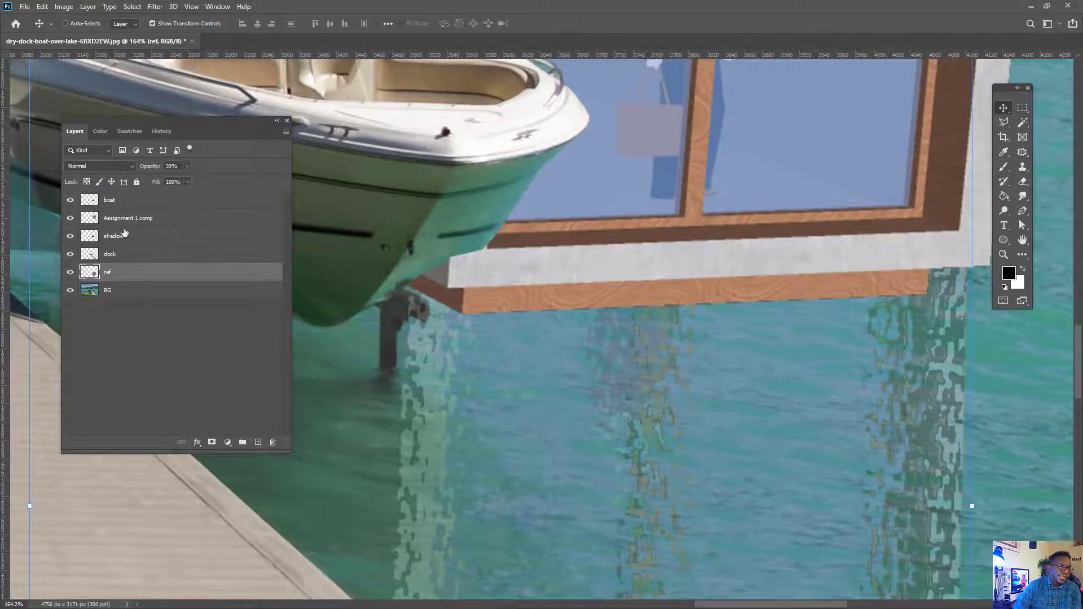
Make Assignment 1 comp the active layer, check it by toggling its visibility, and switch to the regular Eraser tool.
{"action": "left_click", "coordinate": [141, 220]}
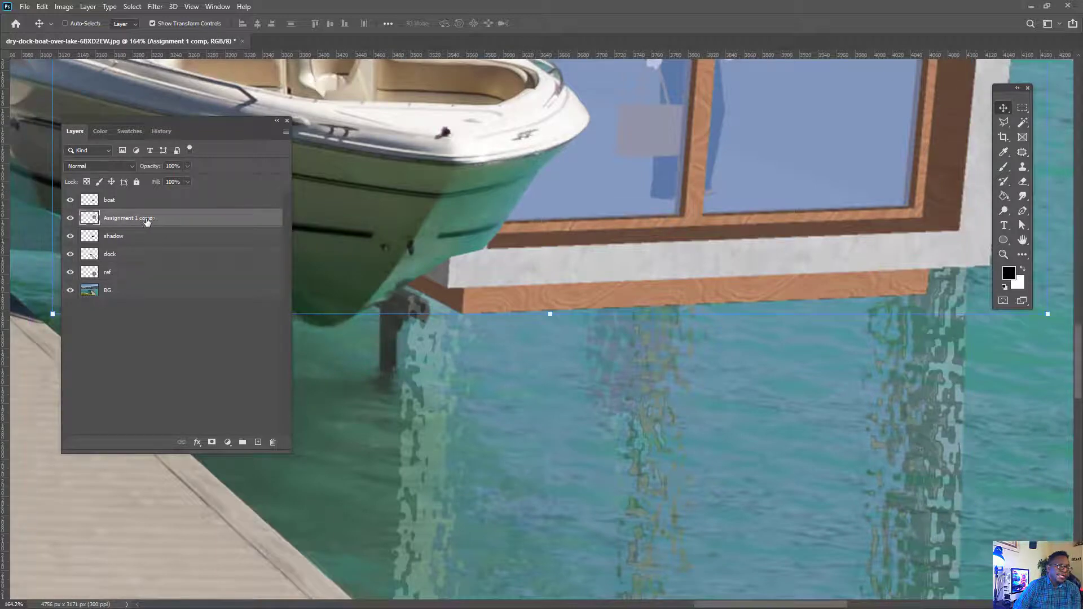
{"action": "left_click", "coordinate": [70, 218]}
{"action": "left_click", "coordinate": [70, 218]}
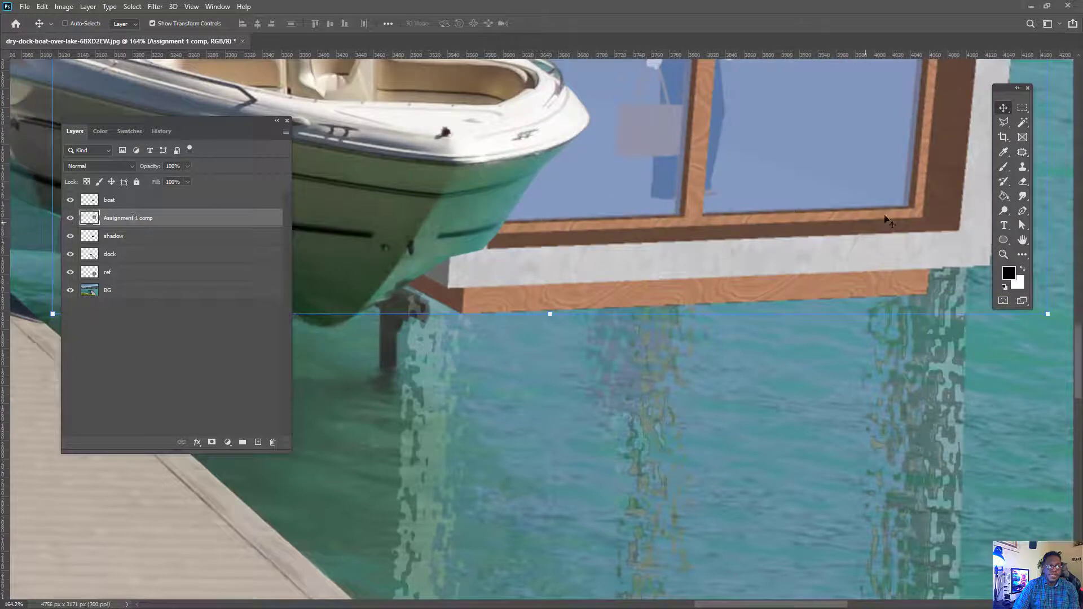
{"action": "left_click", "coordinate": [1011, 196]}
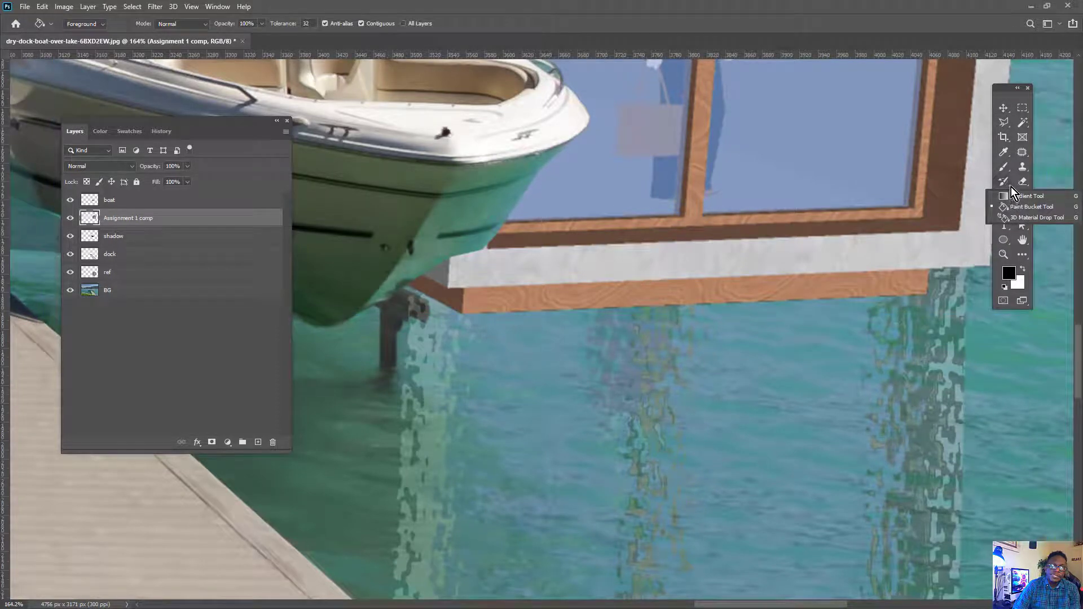
{"action": "left_click_drag", "start_coordinate": [1027, 181], "coordinate": [1027, 194]}
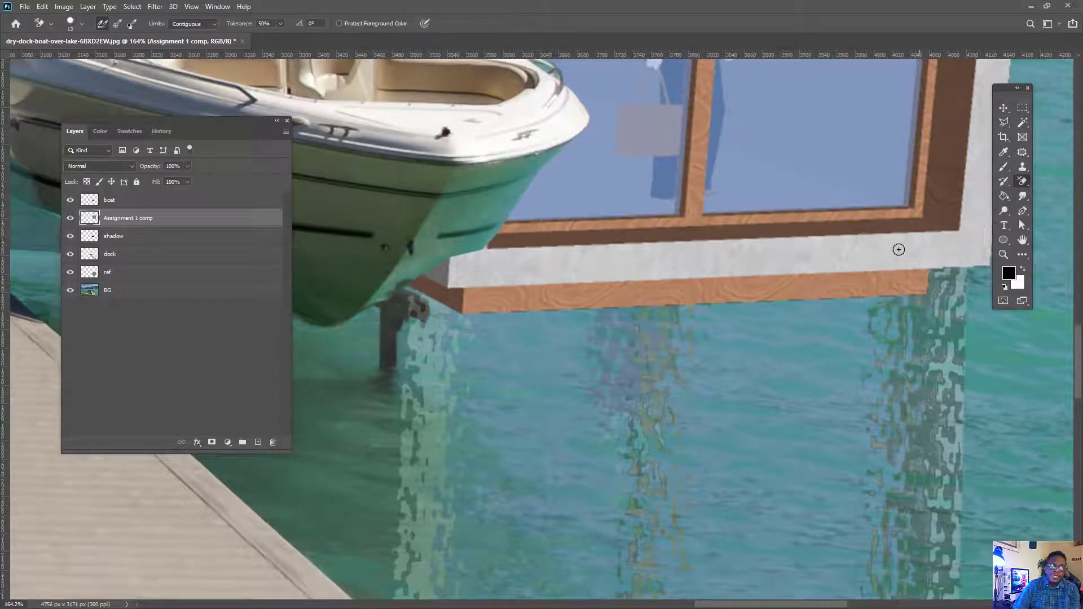
{"action": "left_click", "coordinate": [1023, 183]}
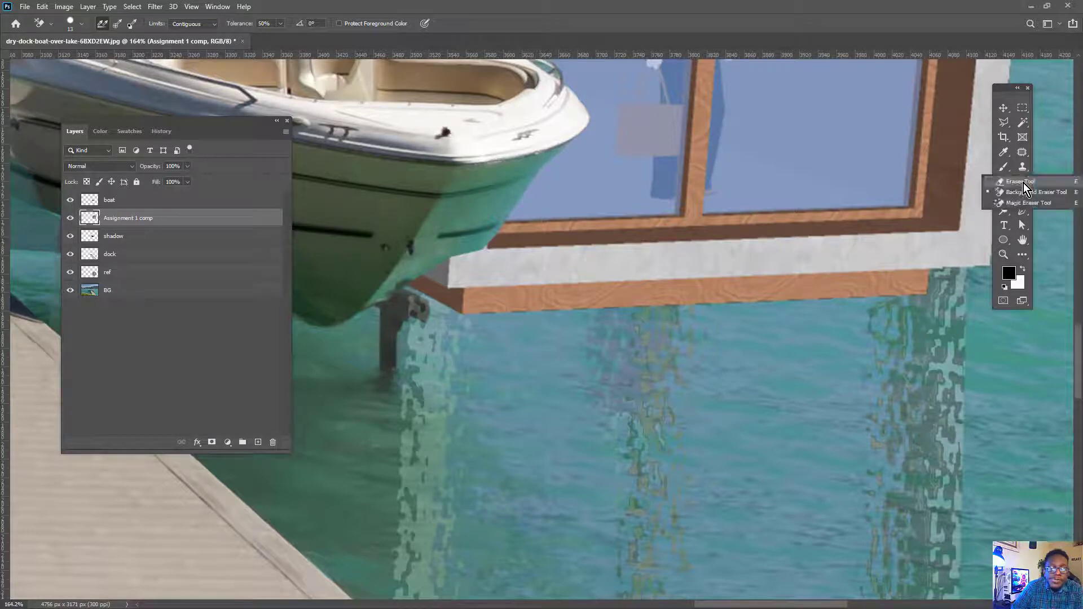
{"action": "left_click", "coordinate": [1023, 183]}
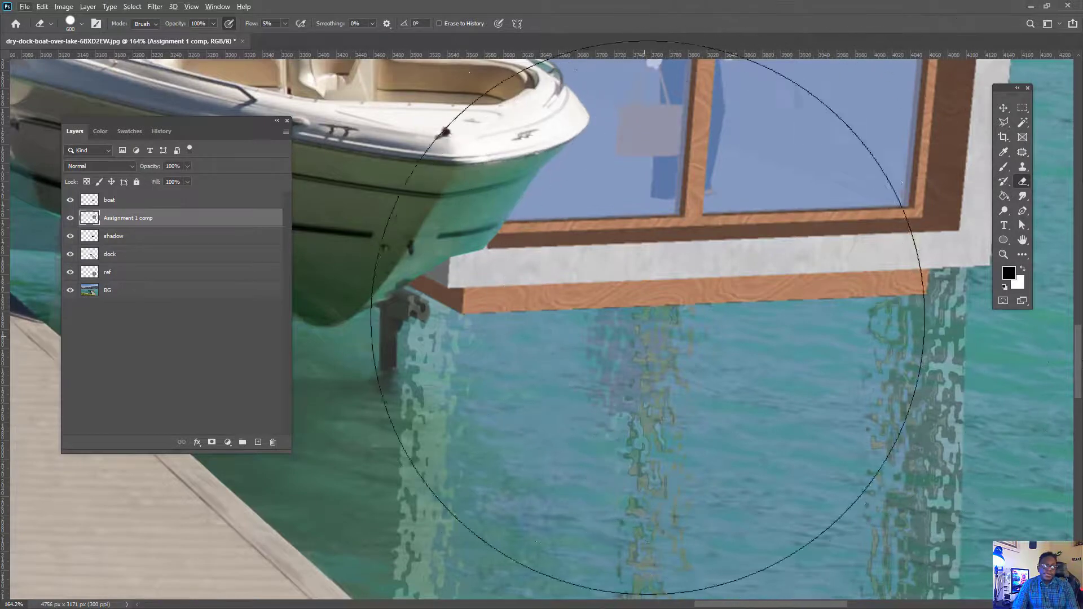
Set the eraser to 51 px with 0% hardness and try fading the cabin's wooden base near the boat.
{"action": "right_click", "coordinate": [653, 290]}
{"action": "left_click", "coordinate": [657, 280]}
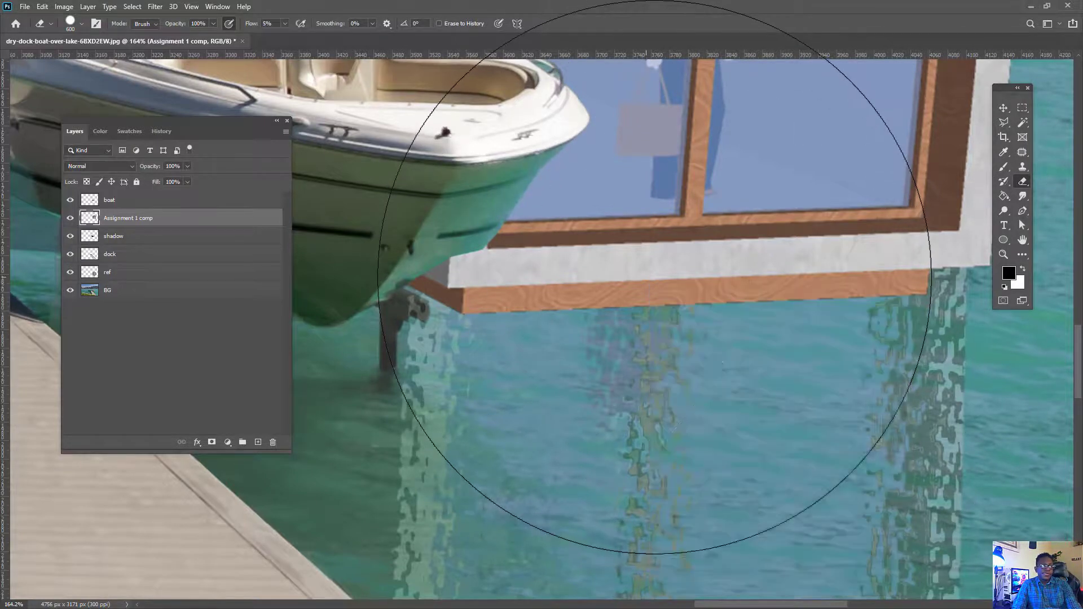
{"action": "left_click", "coordinate": [74, 25]}
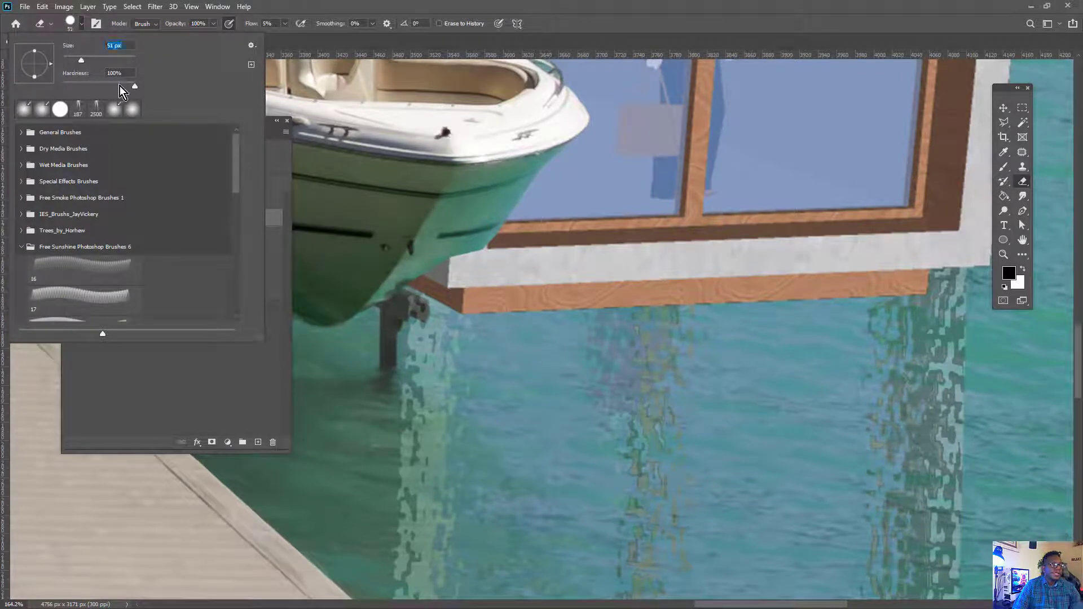
{"action": "left_click_drag", "start_coordinate": [133, 86], "coordinate": [52, 93]}
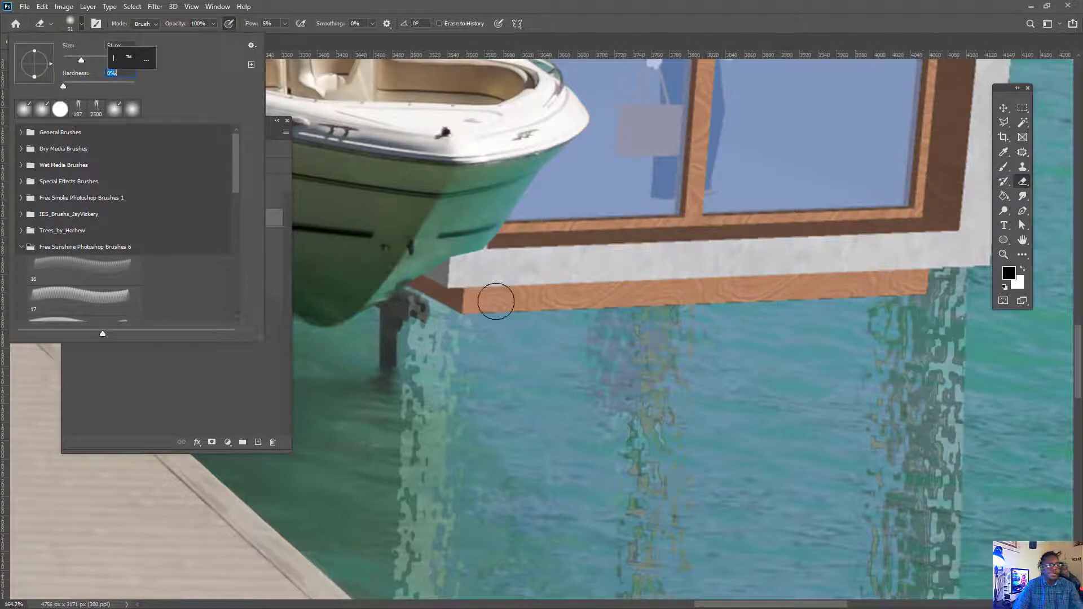
{"action": "left_click", "coordinate": [482, 332]}
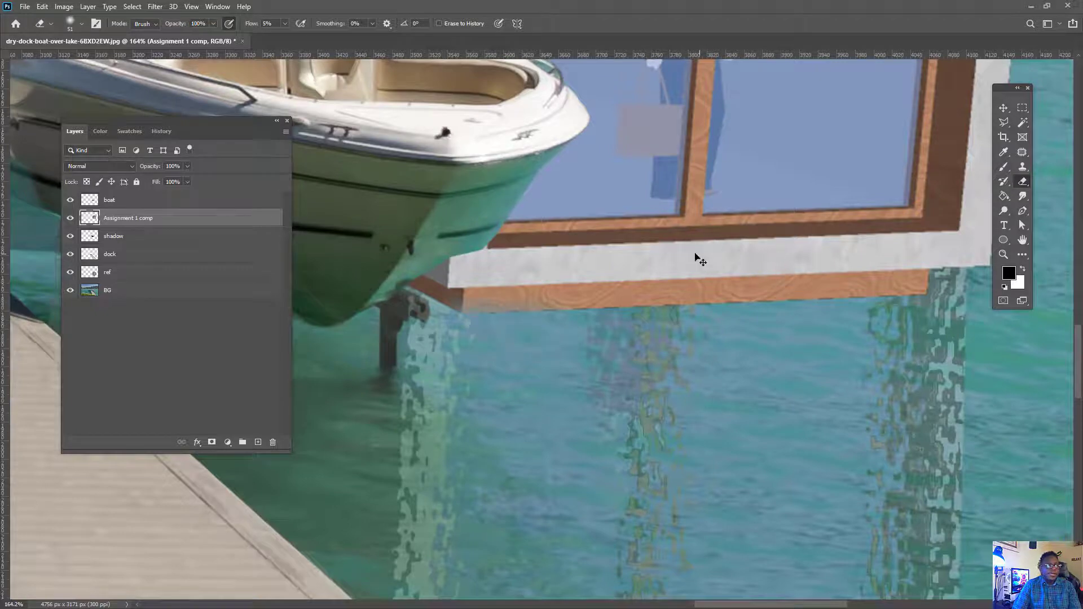
Set the eraser to 100% flow and 92 px, and softly erase the lower edge of the cabin's wooden base along the waterline.
{"action": "left_click", "coordinate": [284, 23]}
{"action": "left_click_drag", "start_coordinate": [289, 37], "coordinate": [333, 37]}
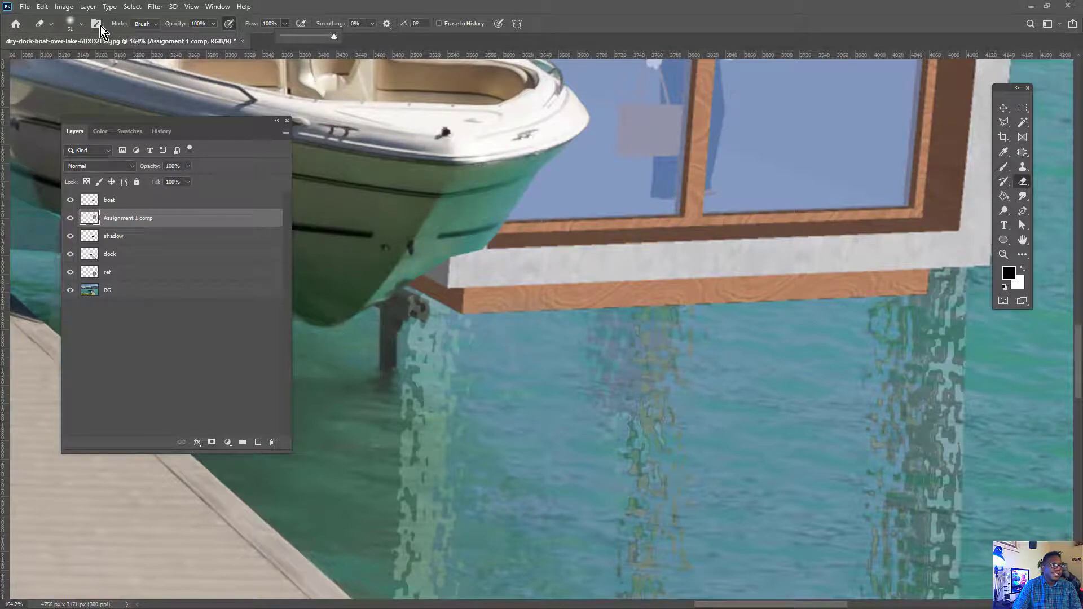
{"action": "left_click", "coordinate": [74, 24]}
{"action": "left_click_drag", "start_coordinate": [87, 62], "coordinate": [95, 62]}
{"action": "mouse_move", "coordinate": [473, 342]}
{"action": "left_mouse_down"}
{"action": "mouse_move", "coordinate": [839, 348]}
{"action": "mouse_move", "coordinate": [927, 338]}
{"action": "mouse_move", "coordinate": [858, 333]}
{"action": "mouse_move", "coordinate": [502, 367]}
{"action": "mouse_move", "coordinate": [443, 358]}
{"action": "mouse_move", "coordinate": [409, 333]}
{"action": "mouse_move", "coordinate": [479, 356]}
{"action": "mouse_move", "coordinate": [865, 362]}
{"action": "mouse_move", "coordinate": [887, 339]}
{"action": "mouse_move", "coordinate": [809, 338]}
{"action": "mouse_move", "coordinate": [949, 326]}
{"action": "left_mouse_up"}
{"action": "scroll", "coordinate": [776, 375], "scroll_direction": "down", "scroll_amount": 2}
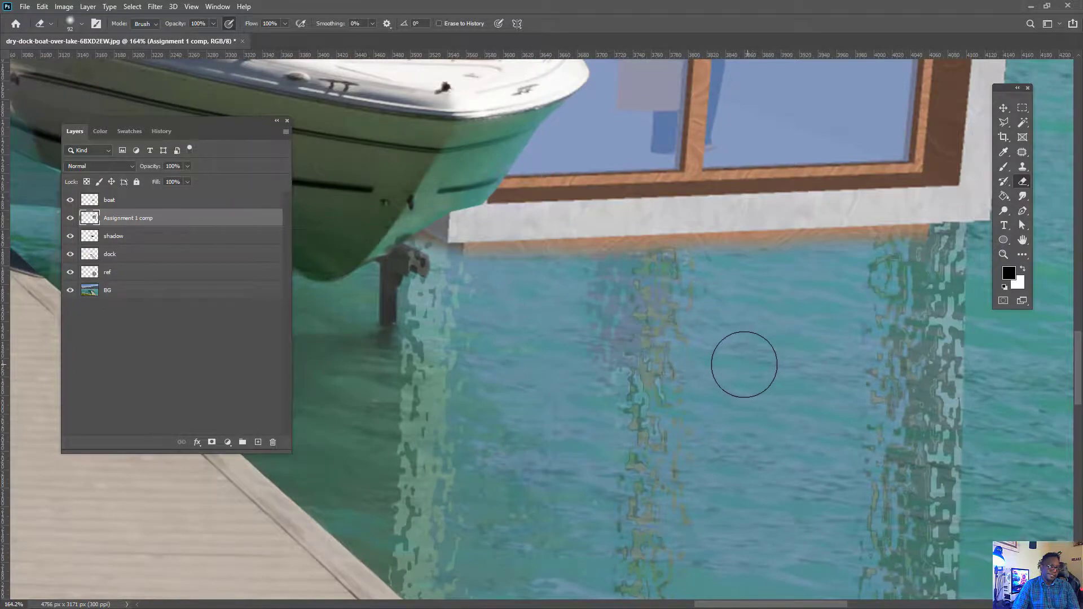
{"action": "scroll", "coordinate": [760, 362], "scroll_direction": "down", "scroll_amount": 5, "text": "alt"}
{"action": "scroll", "coordinate": [829, 394], "scroll_direction": "down", "scroll_amount": 1, "text": "alt"}
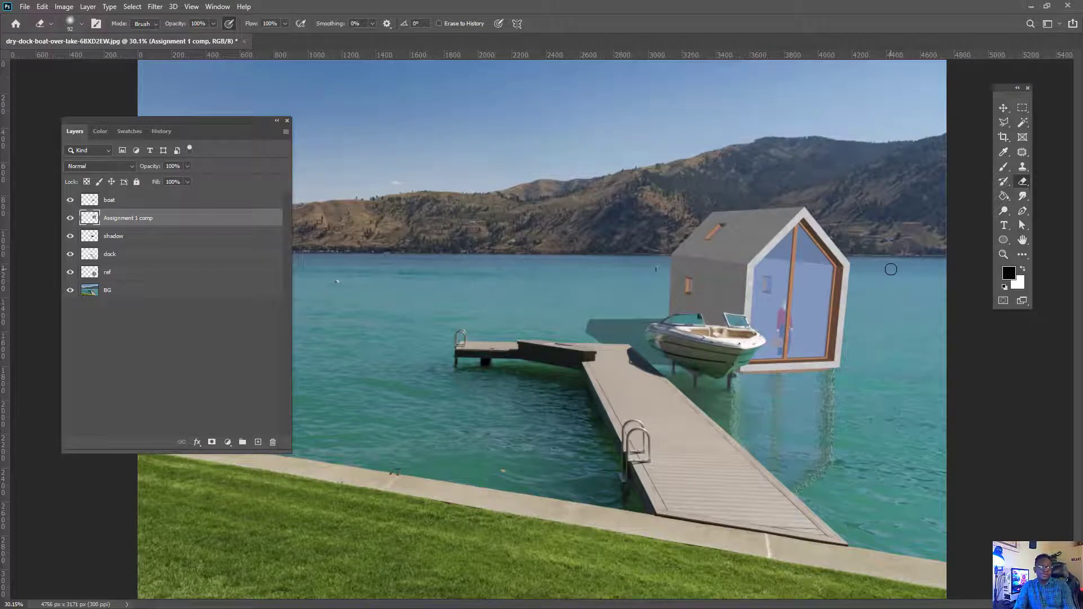
Make BG the active layer and hide the boat layer to expose the cabin's whole glass front.
{"action": "scroll", "coordinate": [843, 273], "scroll_direction": "up", "scroll_amount": 1, "text": "alt"}
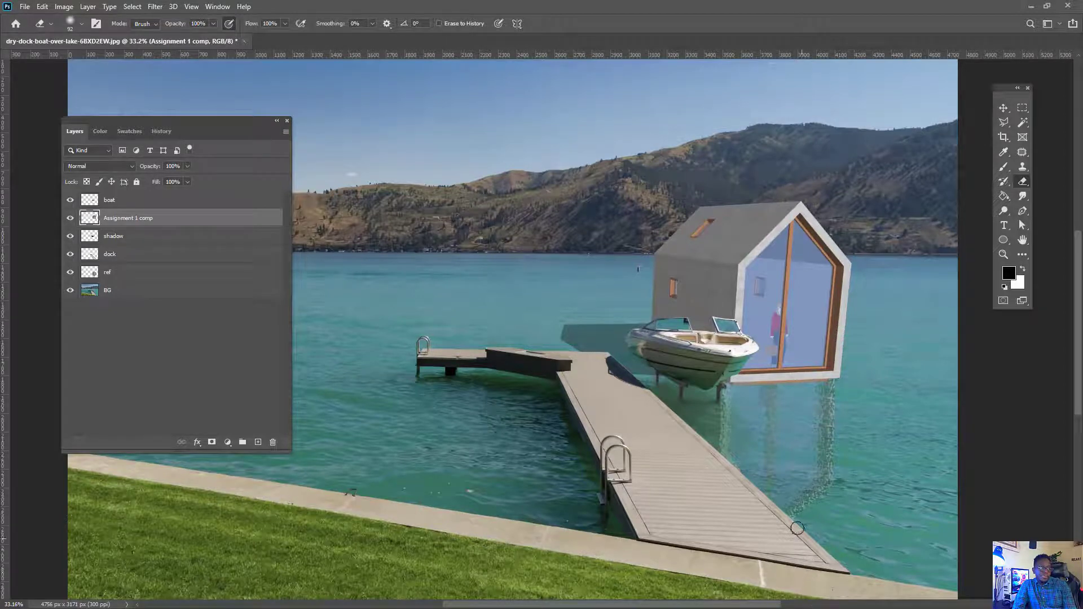
{"action": "scroll", "coordinate": [839, 286], "scroll_direction": "up", "scroll_amount": 4, "text": "alt"}
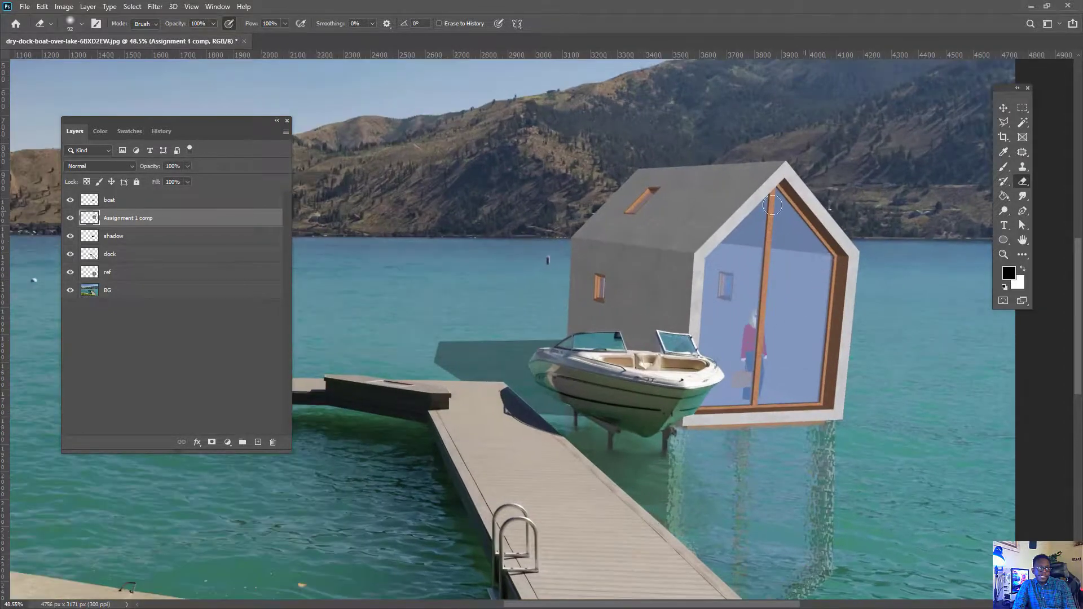
{"action": "left_click_drag", "start_coordinate": [792, 252], "coordinate": [656, 241]}
{"action": "scroll", "coordinate": [701, 231], "scroll_direction": "up", "scroll_amount": 8, "text": "alt"}
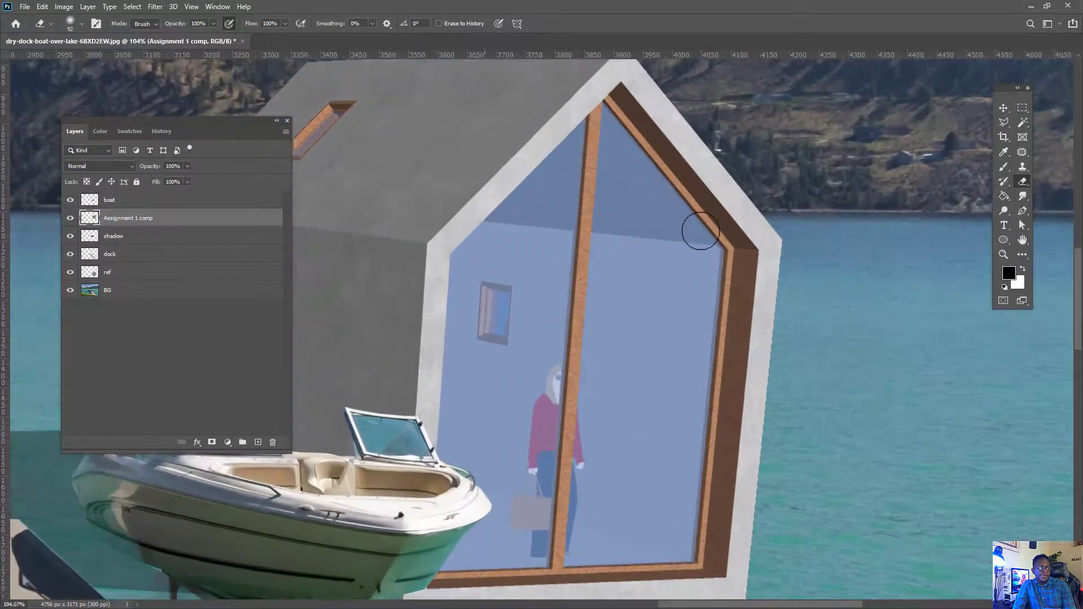
{"action": "left_click", "coordinate": [198, 206]}
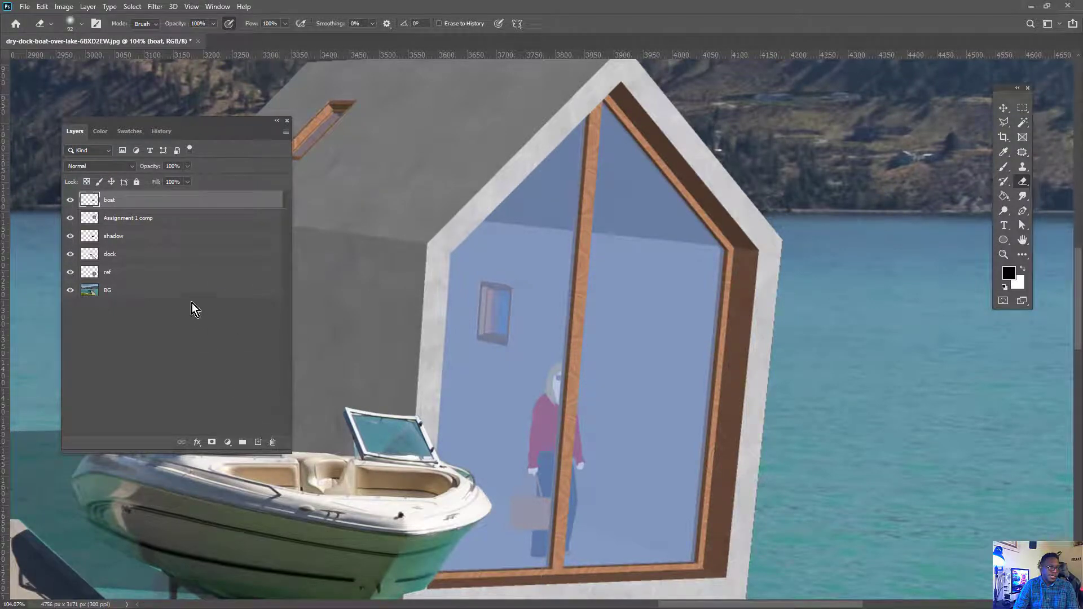
{"action": "left_click", "coordinate": [146, 292]}
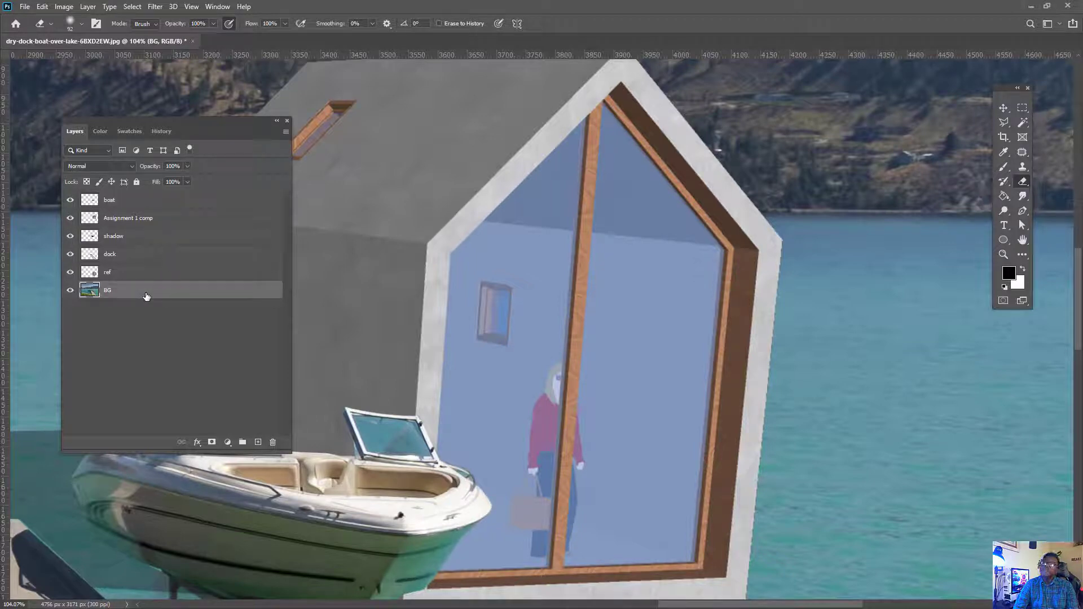
{"action": "left_click_drag", "start_coordinate": [516, 246], "coordinate": [587, 201]}
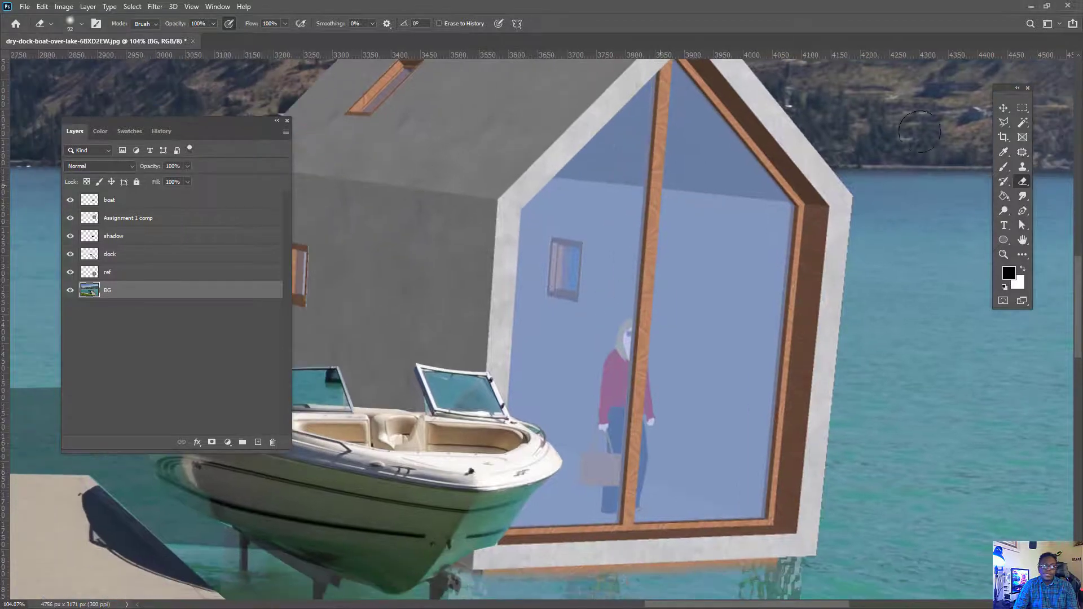
{"action": "left_click", "coordinate": [1006, 124]}
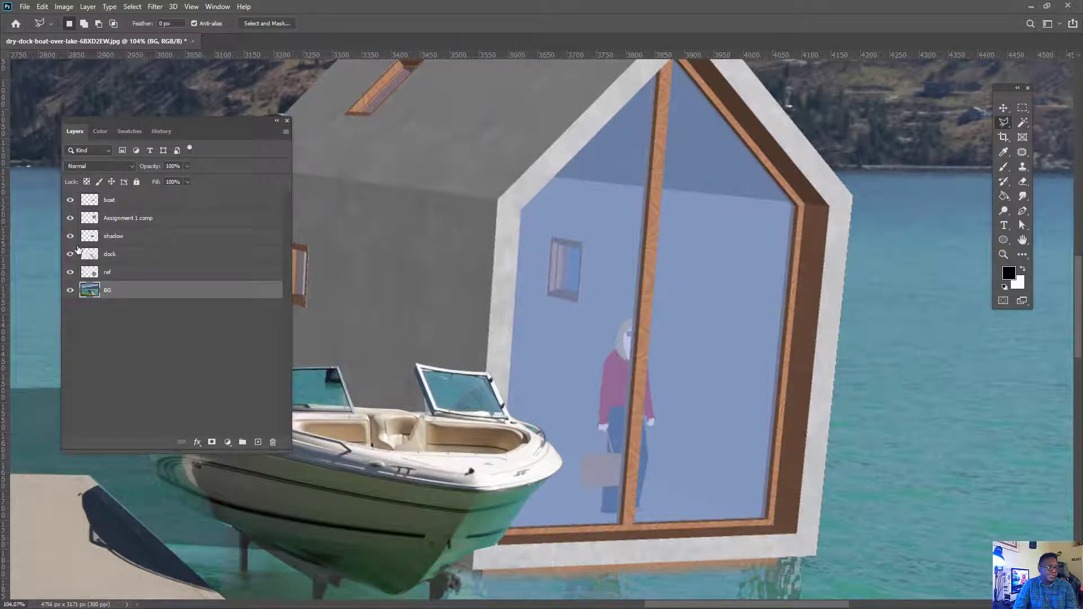
{"action": "left_click", "coordinate": [70, 200]}
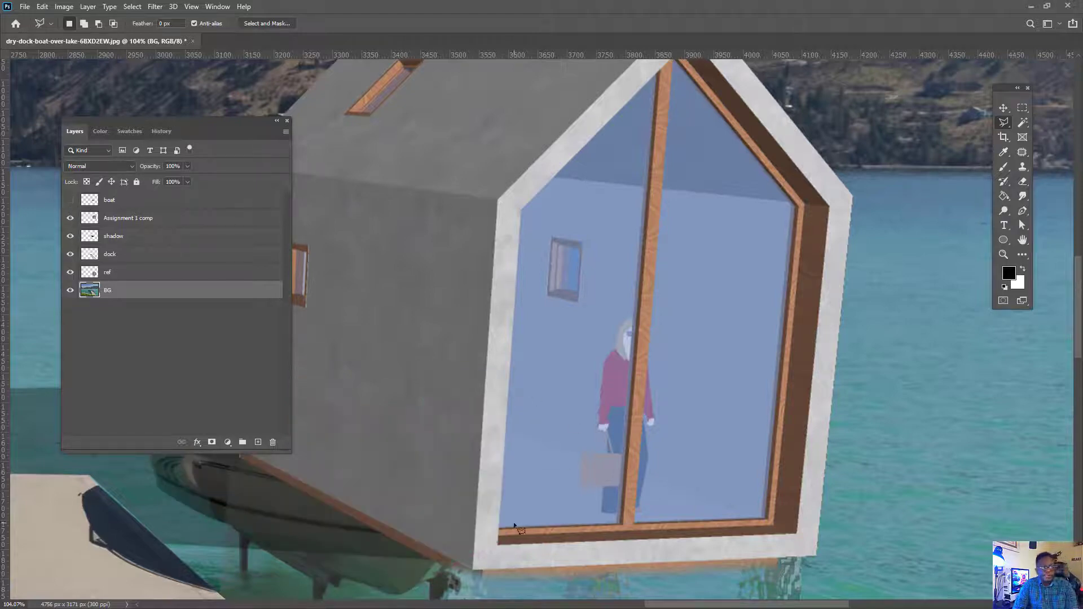
Outline the cabin's right glass pane with the Polygonal Lasso, following the inner edges of its wooden frame.
{"action": "left_click", "coordinate": [767, 517]}
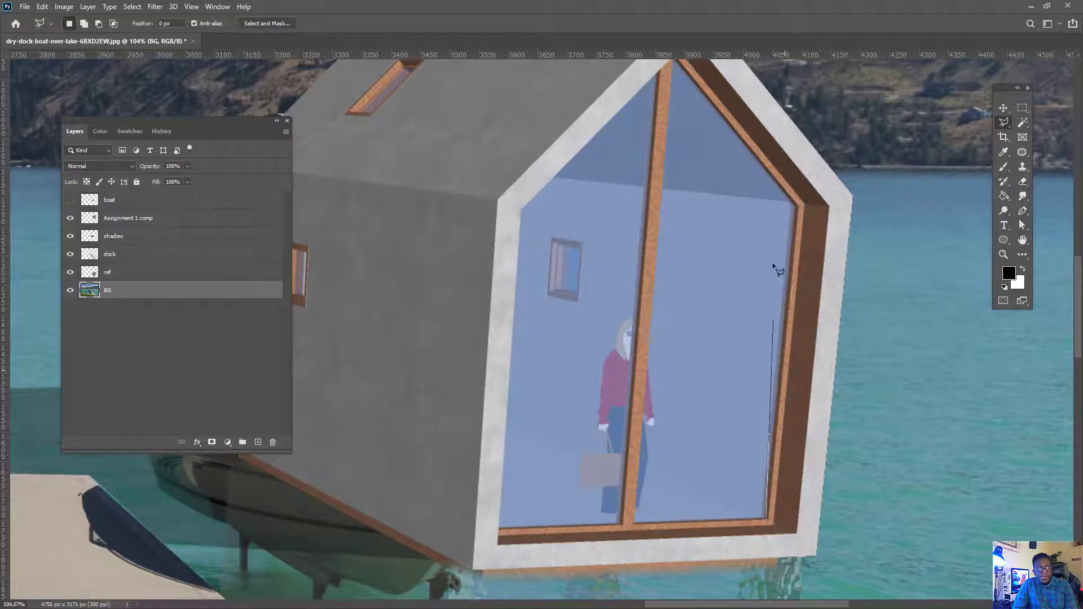
{"action": "left_click", "coordinate": [796, 207]}
{"action": "left_click_drag", "start_coordinate": [702, 84], "coordinate": [713, 152]}
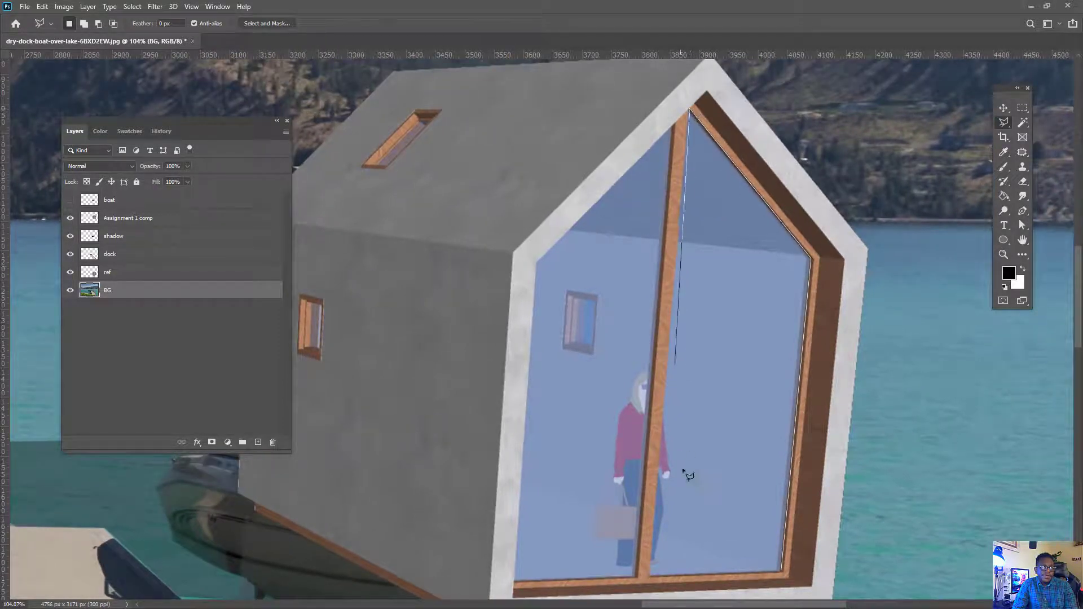
{"action": "left_click", "coordinate": [651, 576]}
{"action": "left_click", "coordinate": [781, 573]}
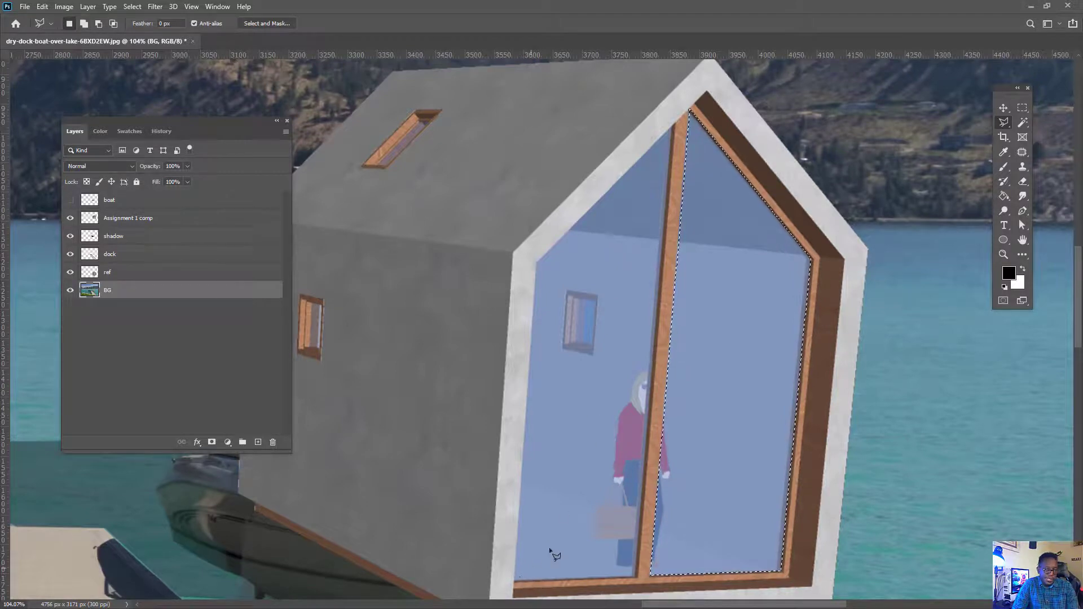
Add the cabin's left glass pane to the selection with the Polygonal Lasso, following the inner edges of its frame.
{"action": "key", "text": "shift"}
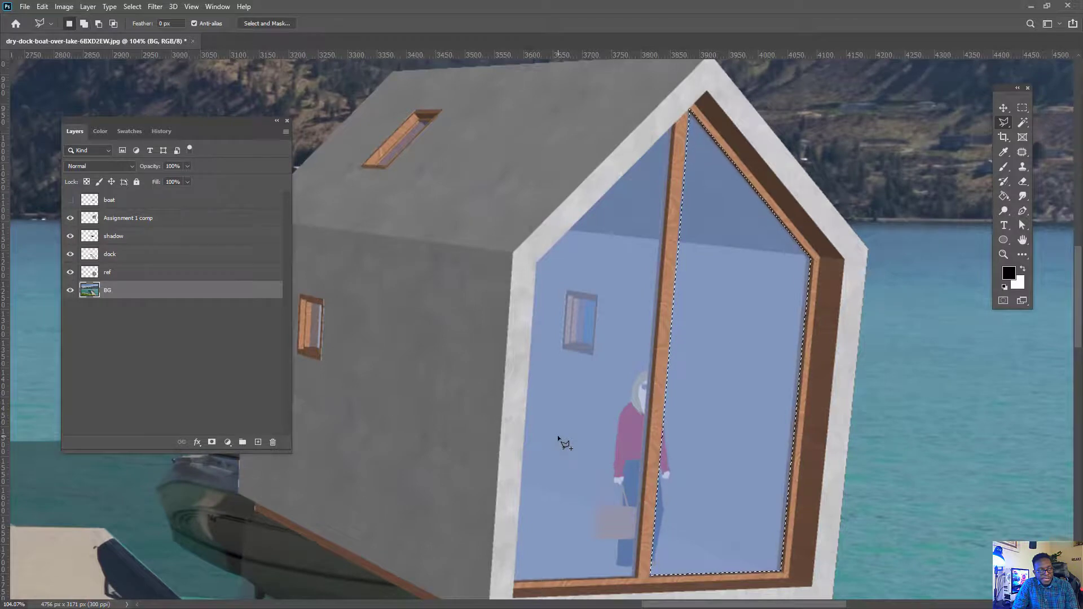
{"action": "key", "text": "shift"}
{"action": "key", "text": "shift"}
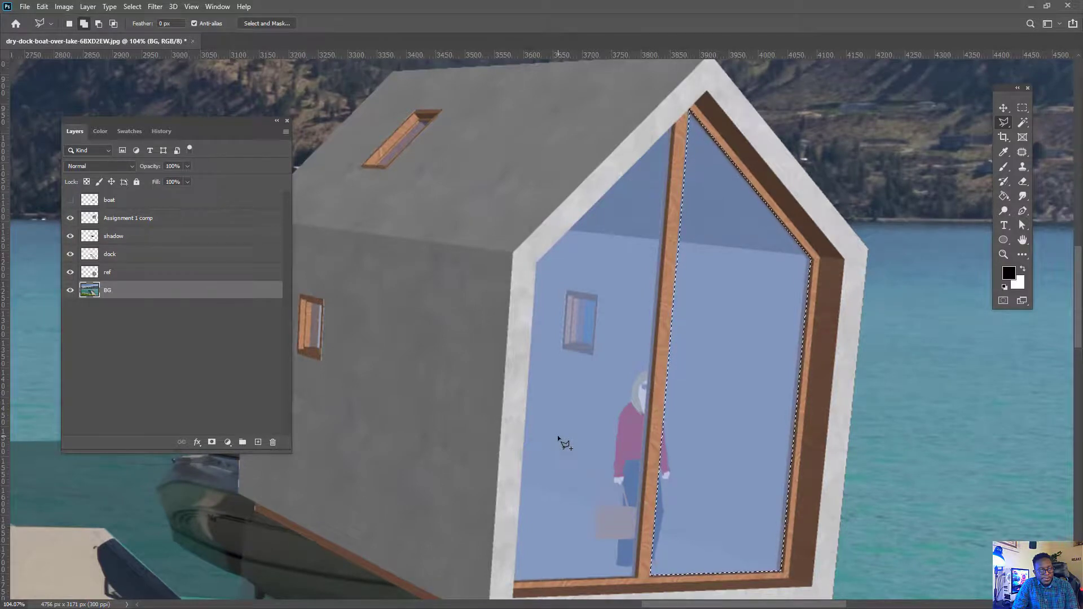
{"action": "left_click", "coordinate": [514, 576]}
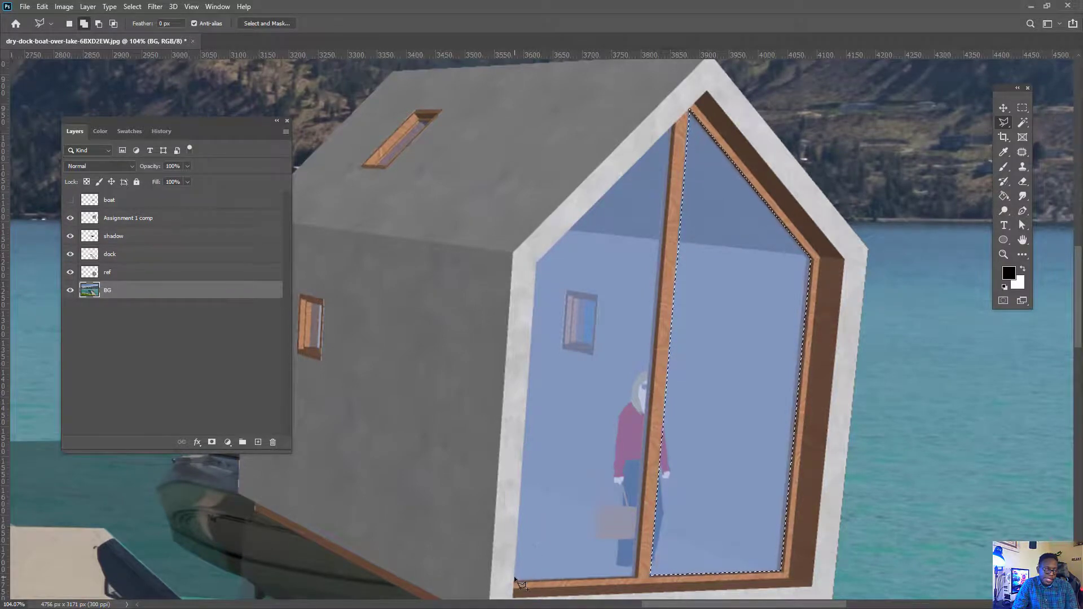
{"action": "left_click", "coordinate": [633, 576]}
{"action": "left_click", "coordinate": [674, 126]}
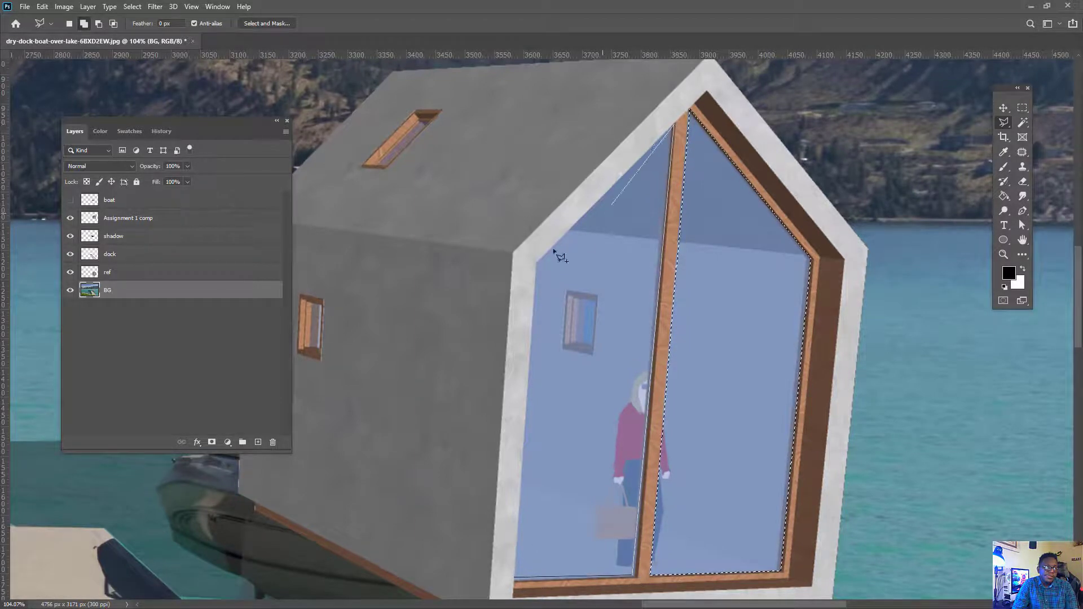
{"action": "left_click", "coordinate": [537, 261]}
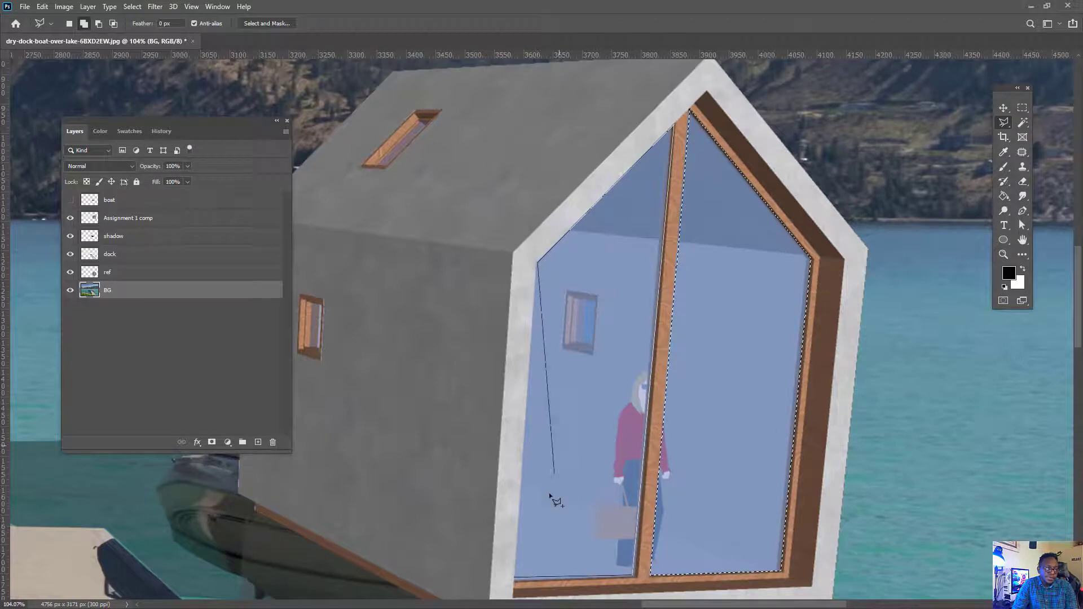
{"action": "left_click", "coordinate": [516, 578]}
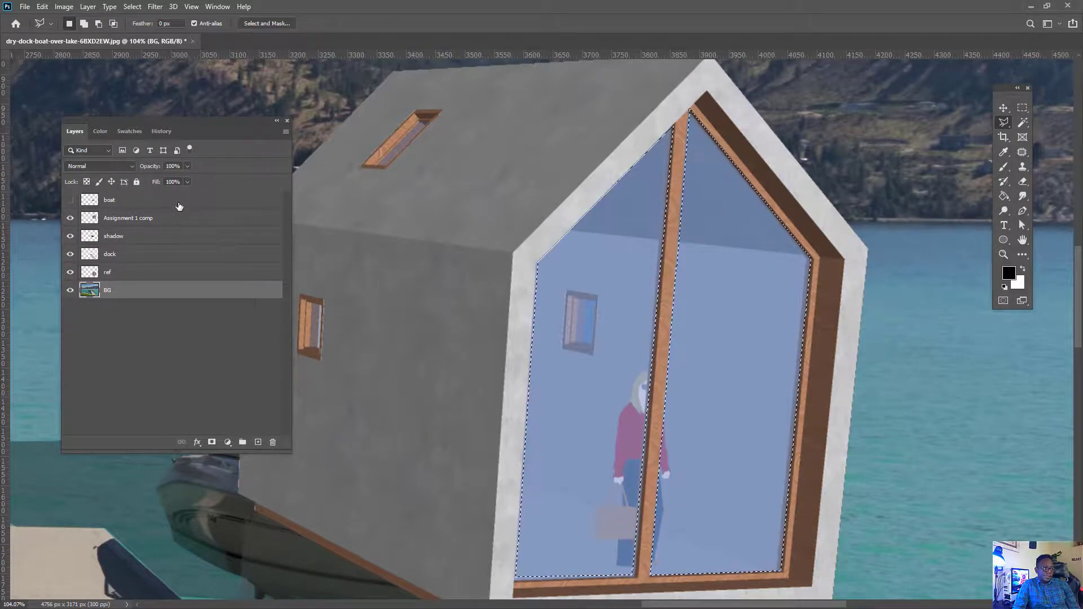
Move the two-pane selection outline across the photo to the far left shoreline, spanning sky, hills and lake around the small motorboat.
{"action": "scroll", "coordinate": [654, 379], "scroll_direction": "down", "scroll_amount": 8, "text": "alt"}
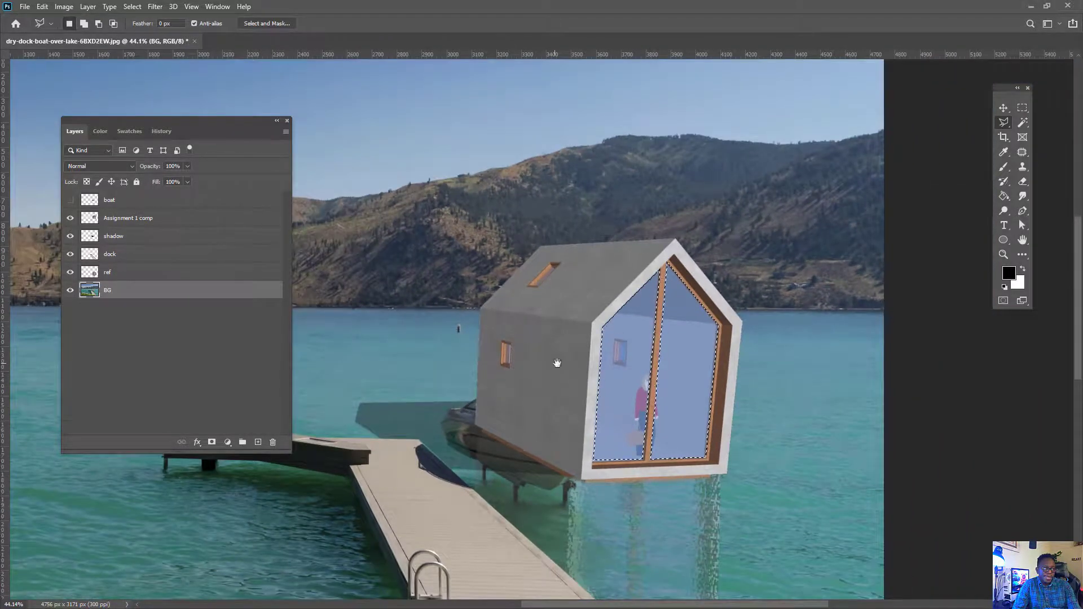
{"action": "left_click_drag", "start_coordinate": [557, 362], "coordinate": [716, 339]}
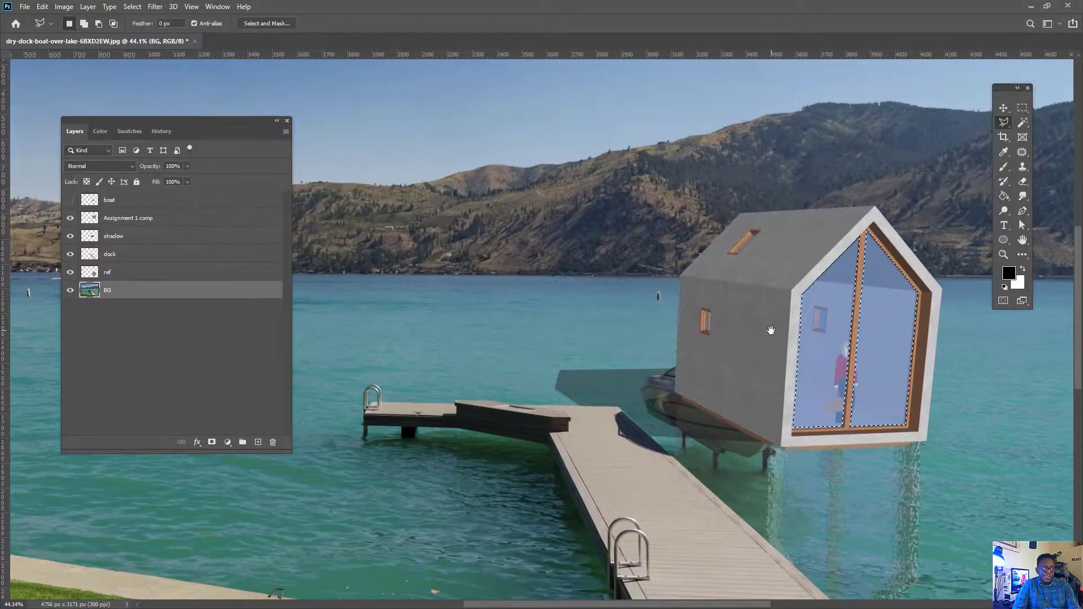
{"action": "left_click_drag", "start_coordinate": [589, 343], "coordinate": [688, 338]}
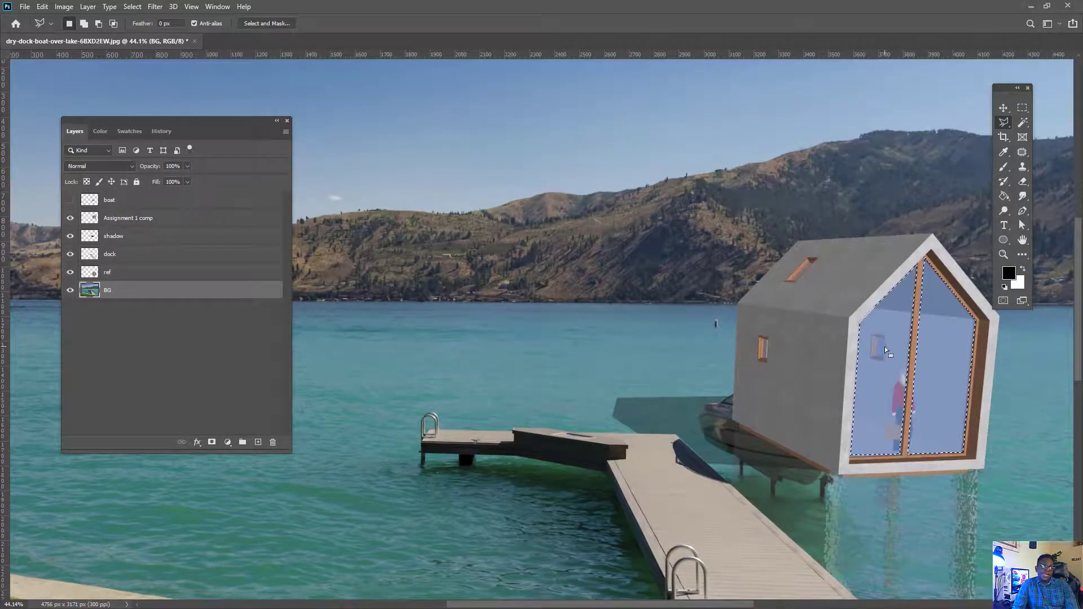
{"action": "left_click_drag", "start_coordinate": [885, 350], "coordinate": [388, 306]}
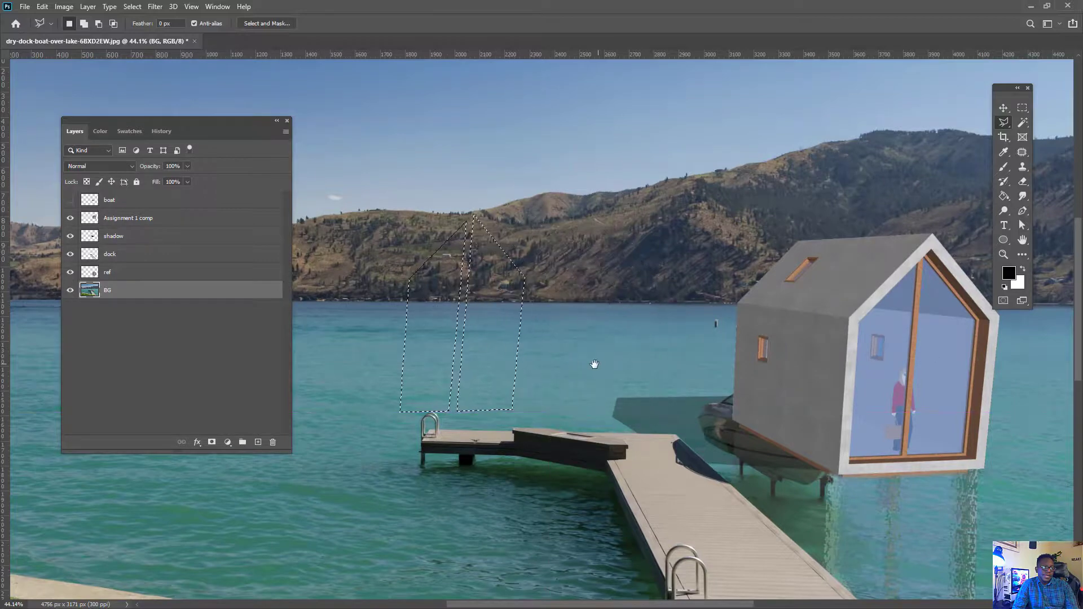
{"action": "left_click_drag", "start_coordinate": [591, 363], "coordinate": [942, 357]}
{"action": "left_click_drag", "start_coordinate": [818, 336], "coordinate": [454, 299]}
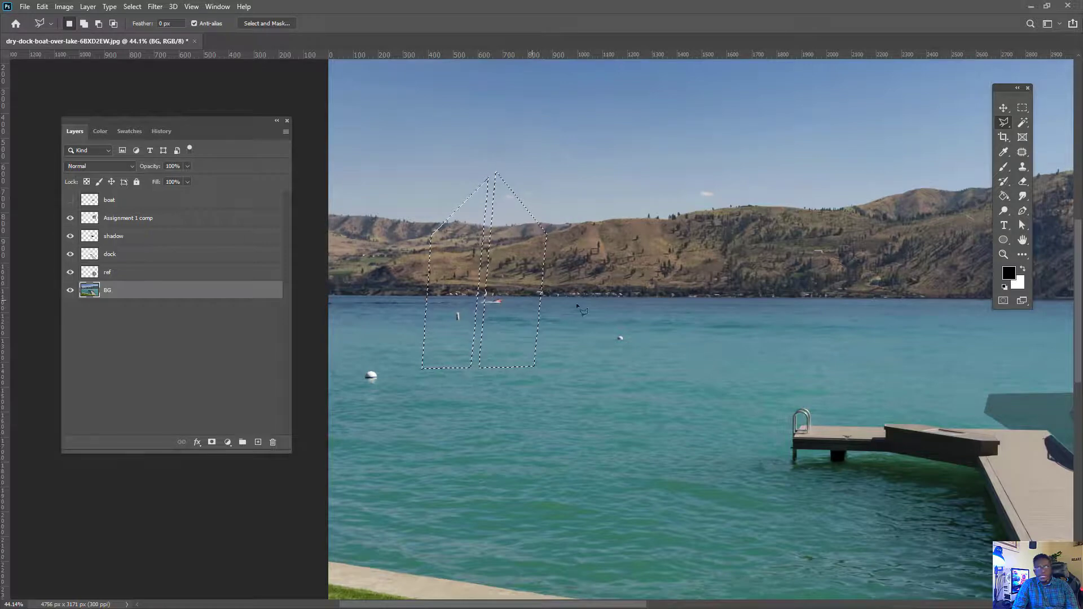
{"action": "left_click_drag", "start_coordinate": [461, 317], "coordinate": [445, 296]}
Copy the selected sky, hills and water from the BG layer and paste them as a new layer.
{"action": "left_click", "coordinate": [41, 7]}
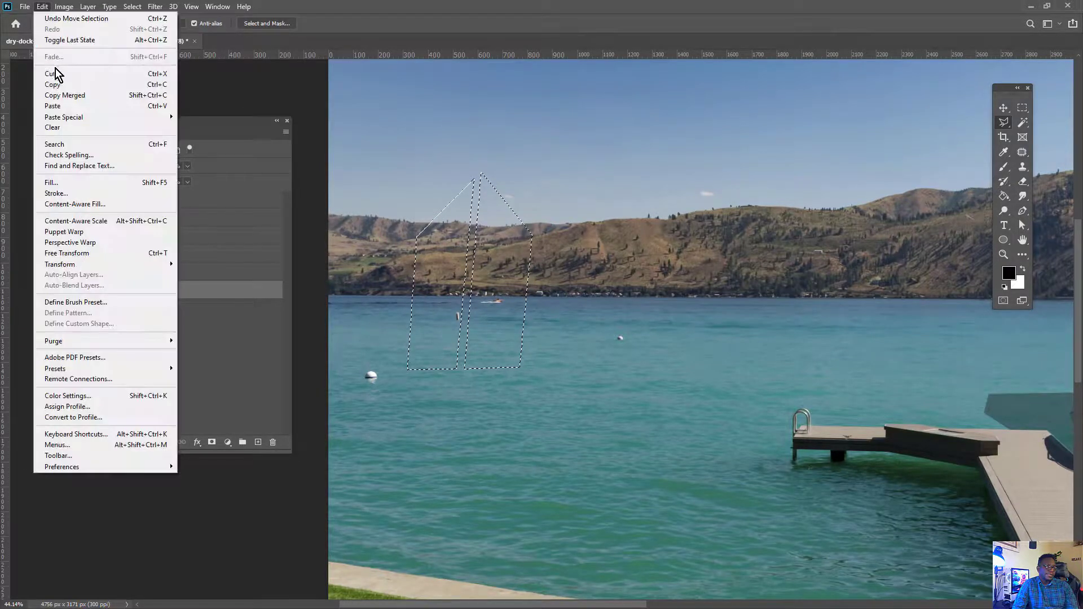
{"action": "left_click", "coordinate": [65, 85]}
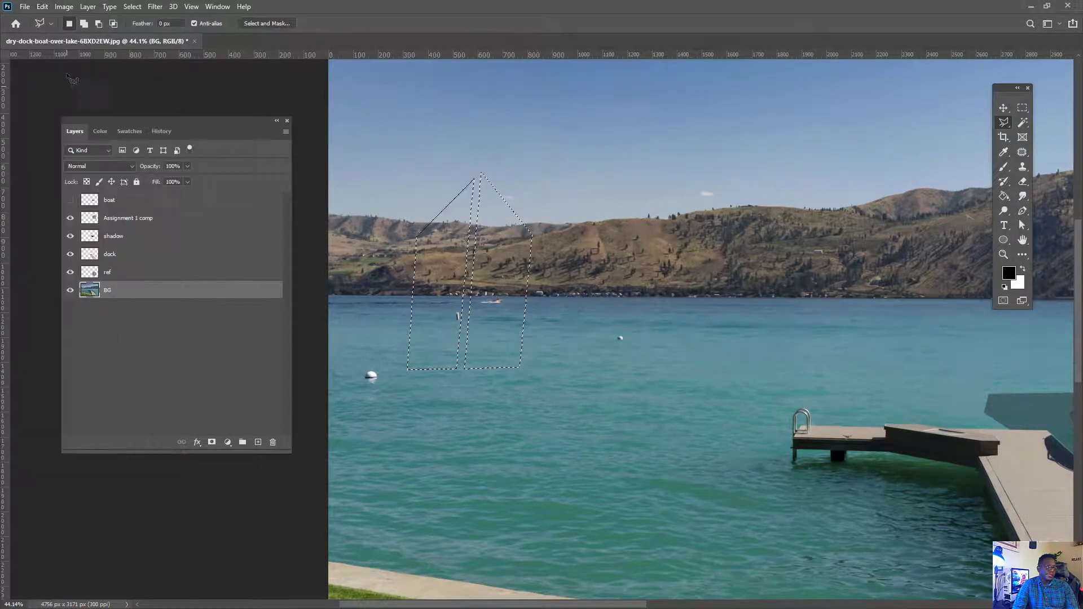
{"action": "left_click", "coordinate": [43, 7]}
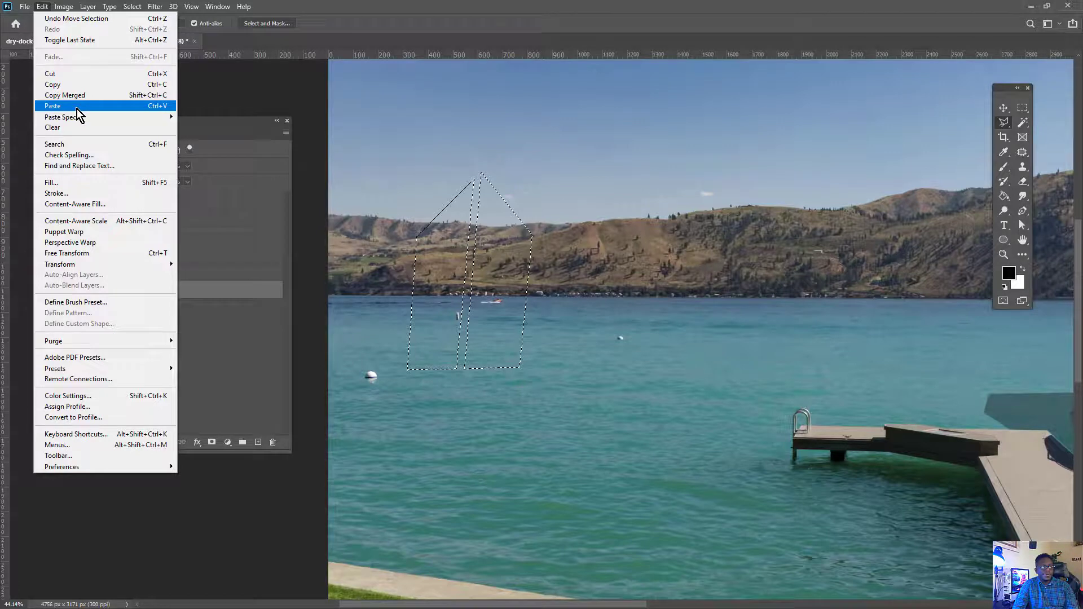
{"action": "left_click", "coordinate": [77, 107]}
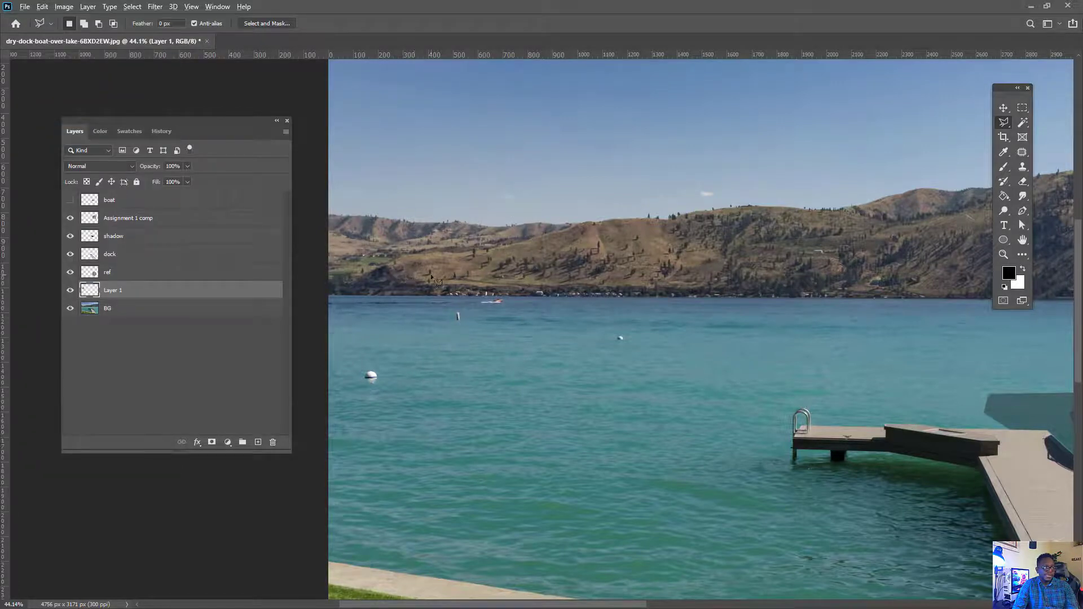
Hide the BG layer to isolate the pasted pane shapes, and rename their layer to "ref glass".
{"action": "scroll", "coordinate": [383, 271], "scroll_direction": "down", "scroll_amount": 3, "text": "alt"}
{"action": "scroll", "coordinate": [400, 266], "scroll_direction": "up", "scroll_amount": 1, "text": "alt"}
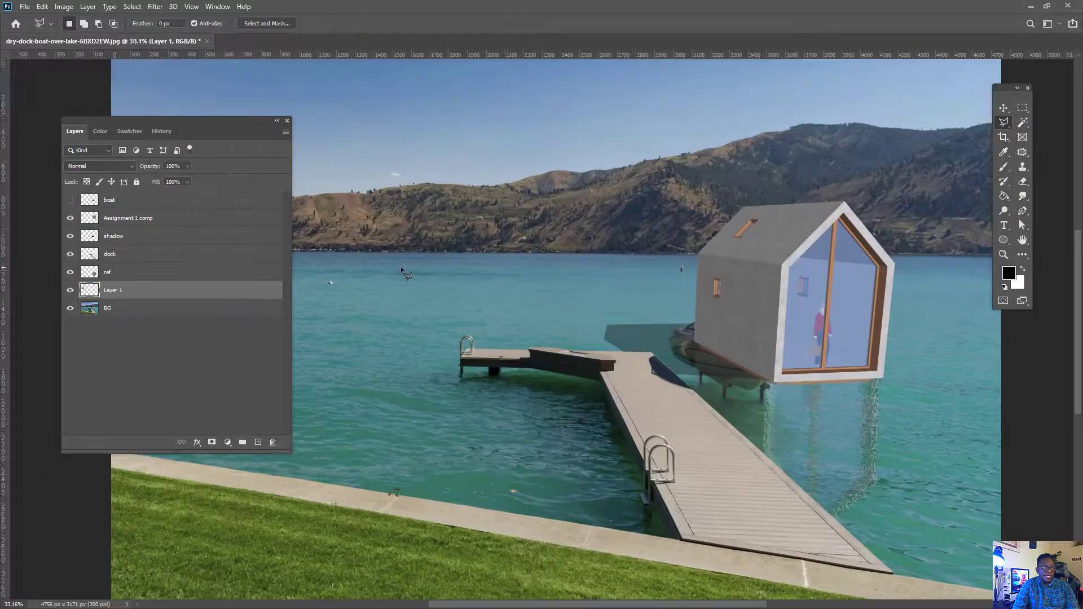
{"action": "left_click_drag", "start_coordinate": [223, 235], "coordinate": [476, 241]}
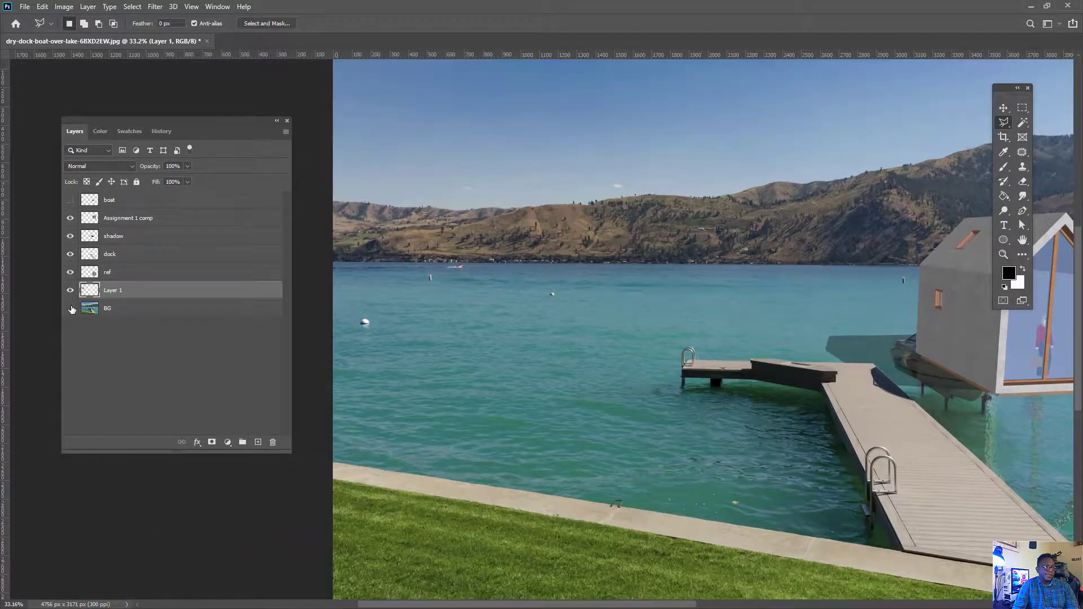
{"action": "left_click", "coordinate": [70, 308]}
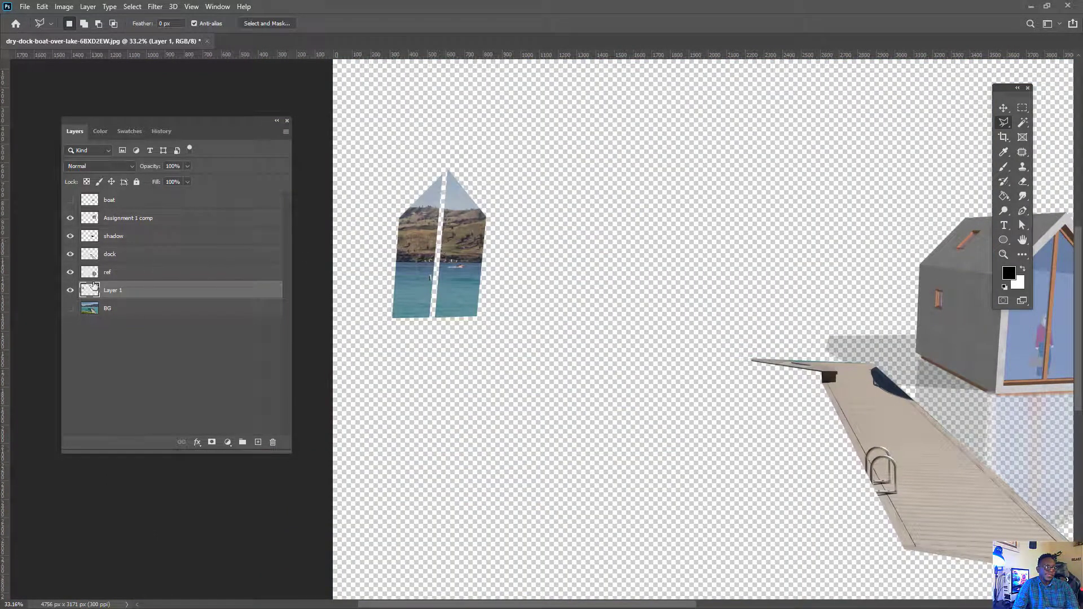
{"action": "double_click", "coordinate": [108, 291]}
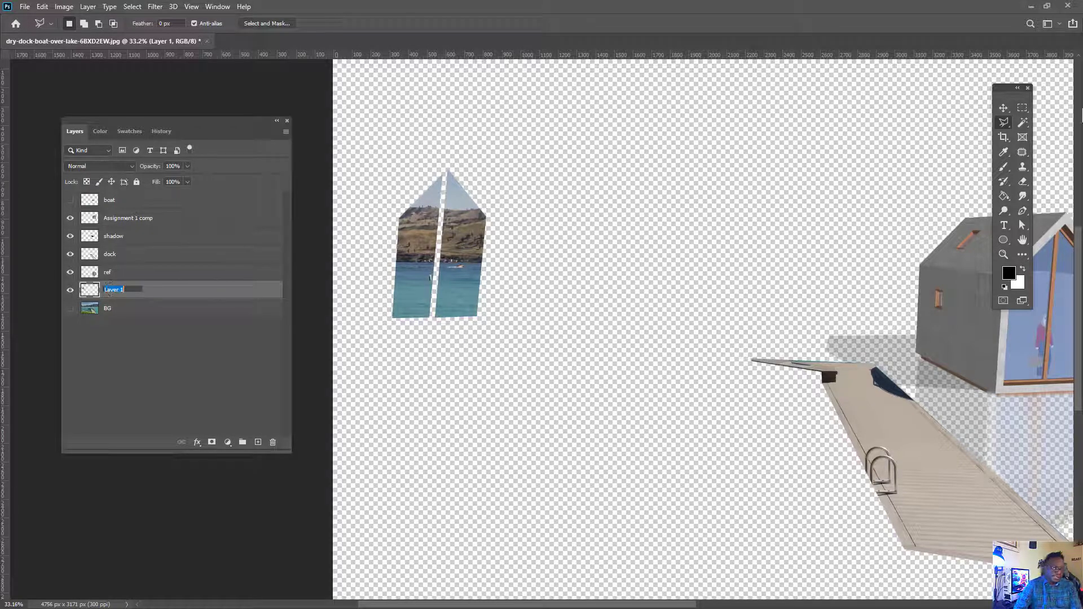
{"action": "type", "text": "ref glass"}
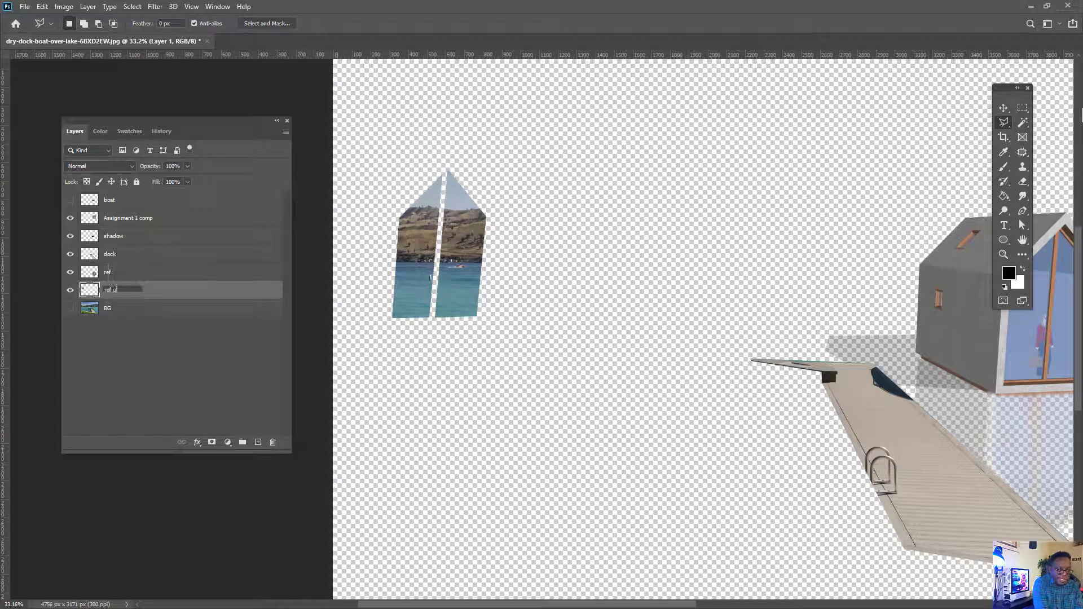
{"action": "key", "text": "Return"}
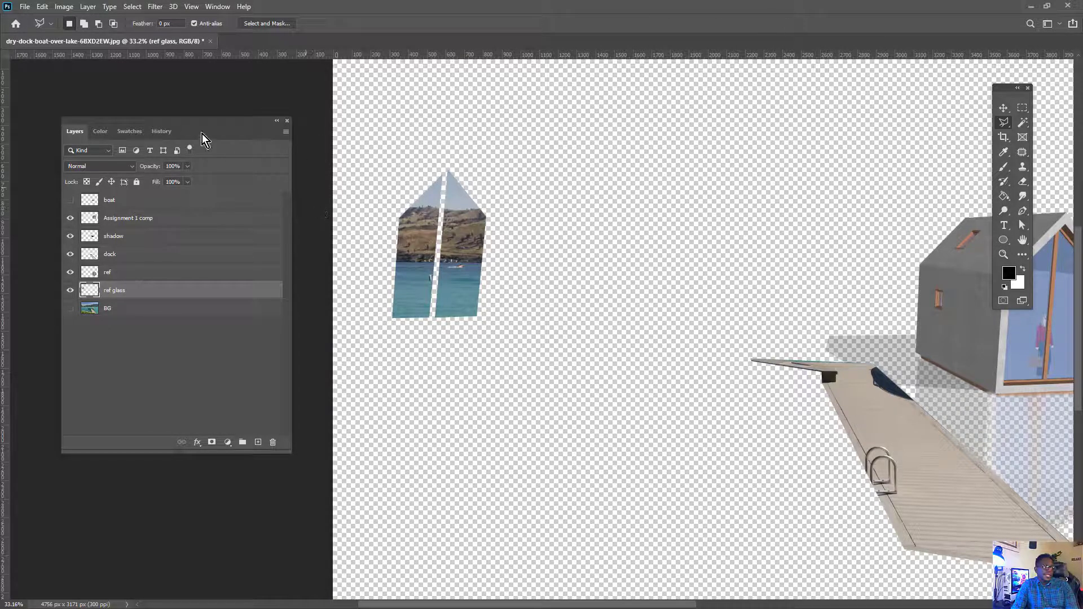
Bring the ref glass layer to the top of the layer stack and move its pane shapes onto the cabin's glass front.
{"action": "left_click", "coordinate": [1003, 108]}
{"action": "left_click_drag", "start_coordinate": [390, 284], "coordinate": [878, 361]}
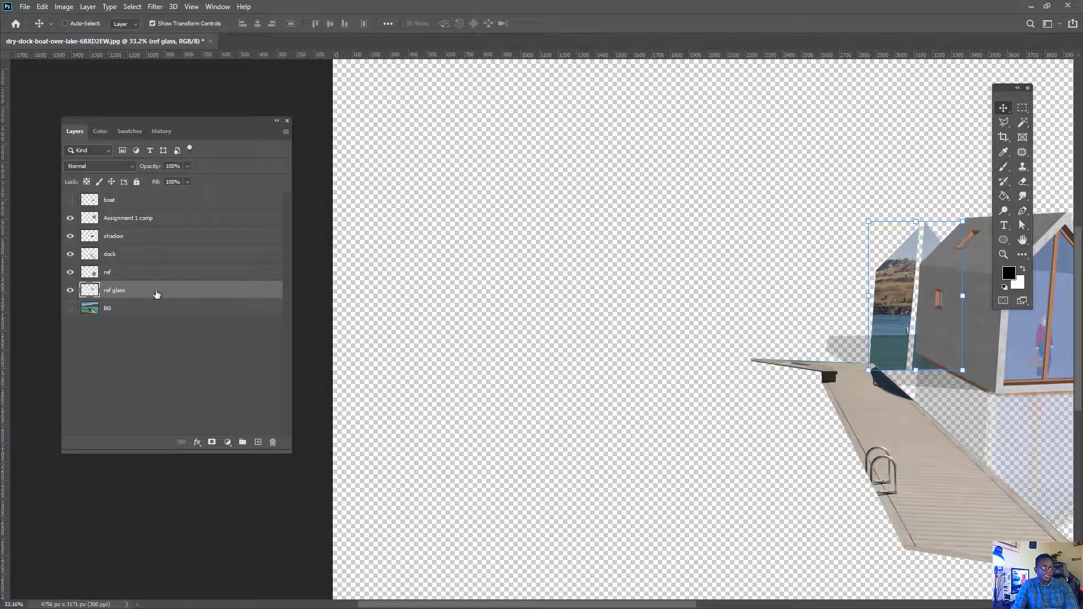
{"action": "left_click_drag", "start_coordinate": [157, 294], "coordinate": [174, 194]}
{"action": "left_click_drag", "start_coordinate": [658, 277], "coordinate": [314, 253]}
{"action": "left_click_drag", "start_coordinate": [417, 270], "coordinate": [583, 286]}
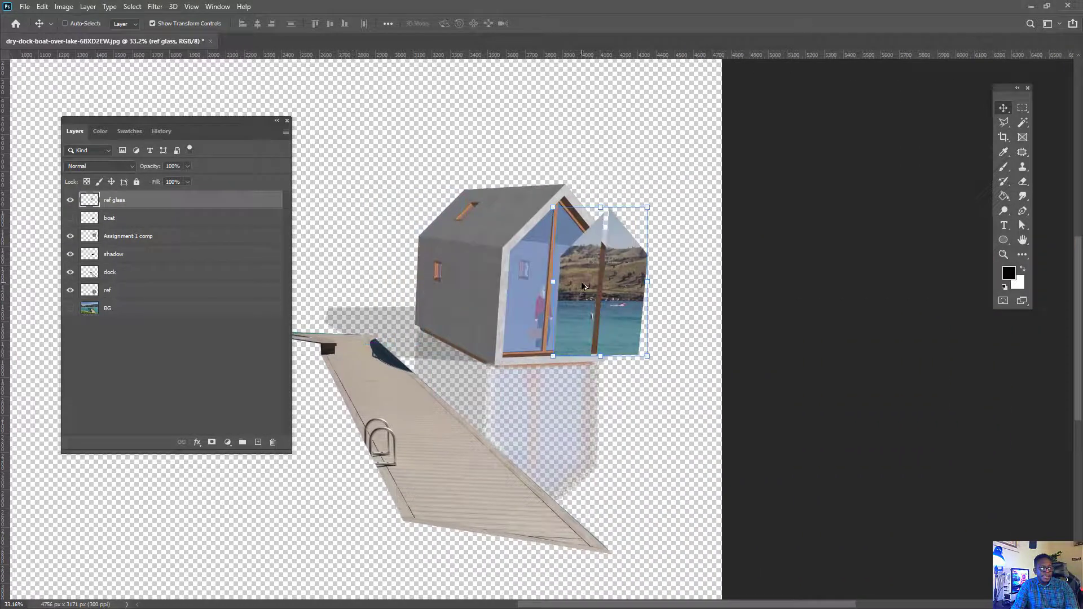
{"action": "scroll", "coordinate": [581, 282], "scroll_direction": "up", "scroll_amount": 7, "text": "alt"}
{"action": "left_click_drag", "start_coordinate": [581, 246], "coordinate": [485, 284]}
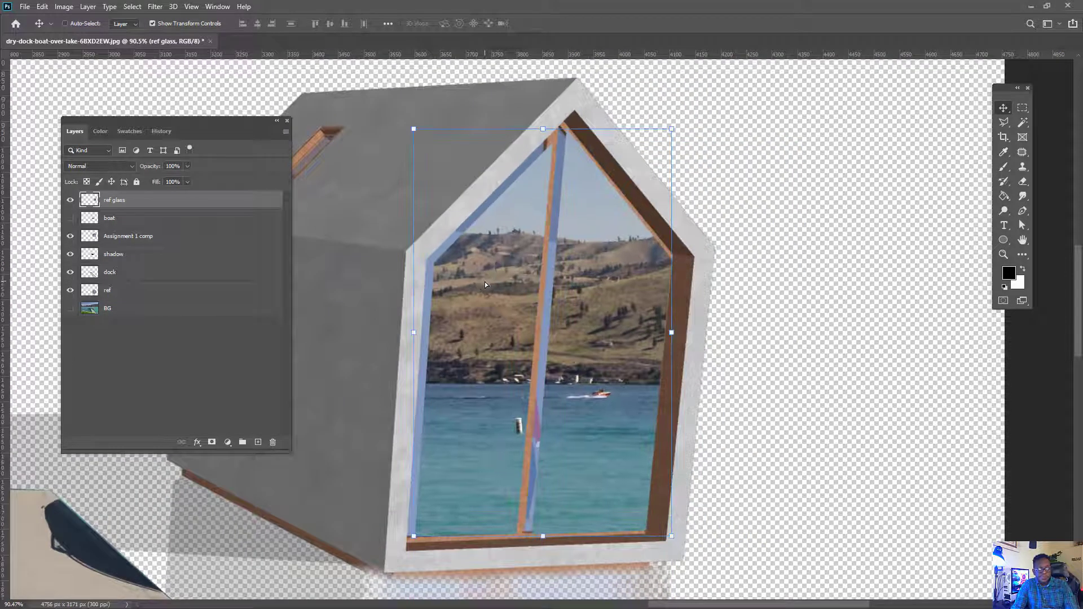
Nudge the ref glass panes in small increments until they fit exactly inside the cabin's wooden window frame.
{"action": "key", "text": "Left"}
{"action": "key", "text": "Left"}
{"action": "key", "text": "Left"}
{"action": "key", "text": "Left"}
{"action": "key", "text": "Left"}
{"action": "key", "text": "Up"}
{"action": "key", "text": "Up"}
{"action": "key", "text": "Up"}
{"action": "key", "text": "Up"}
{"action": "key", "text": "Left"}
{"action": "key", "text": "Left"}
{"action": "key", "text": "Left"}
{"action": "key", "text": "Left"}
{"action": "key", "text": "Left"}
{"action": "key", "text": "Left"}
{"action": "key", "text": "Left"}
{"action": "key", "text": "Left"}
{"action": "key", "text": "Left"}
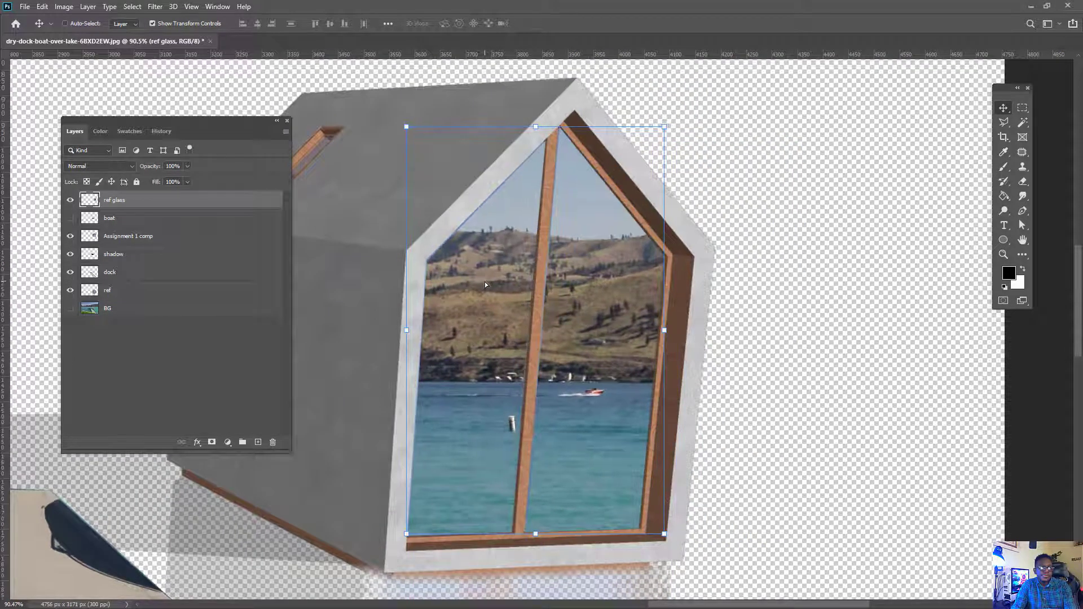
{"action": "key", "text": "Up"}
{"action": "key", "text": "Up"}
{"action": "key", "text": "Right"}
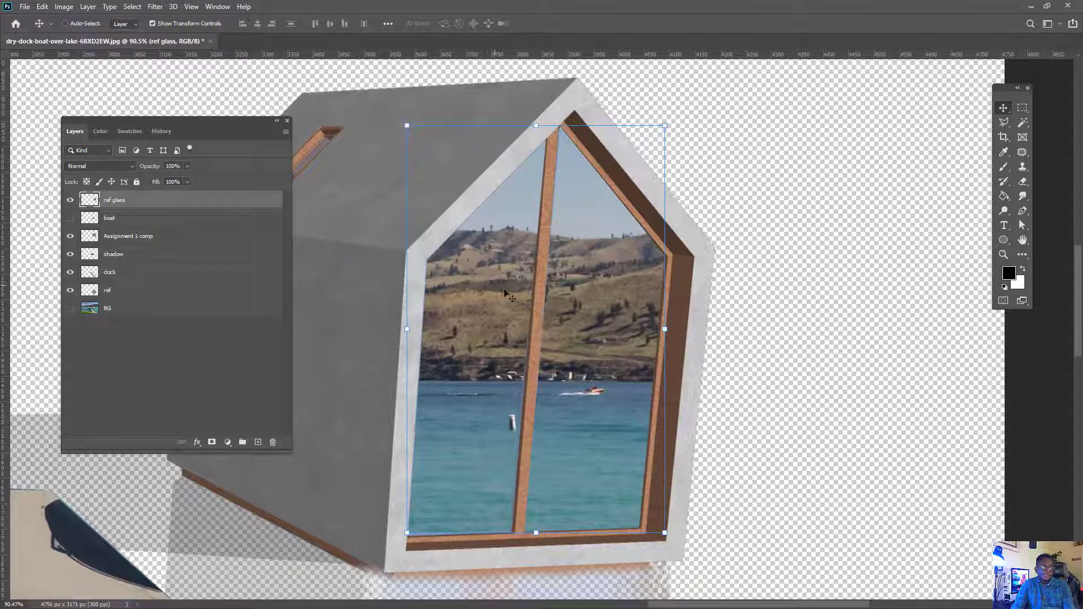
Show the BG layer again behind the cabin and its fitted glass panes.
{"action": "scroll", "coordinate": [506, 293], "scroll_direction": "down", "scroll_amount": 4, "text": "alt"}
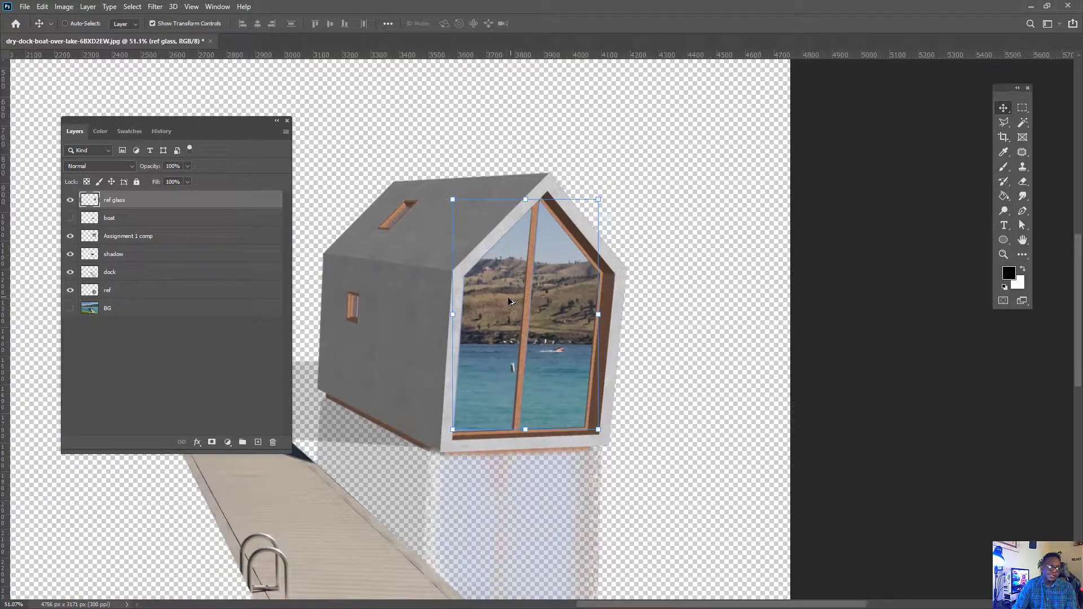
{"action": "scroll", "coordinate": [507, 297], "scroll_direction": "down", "scroll_amount": 2, "text": "alt"}
{"action": "scroll", "coordinate": [505, 299], "scroll_direction": "up", "scroll_amount": 1, "text": "alt"}
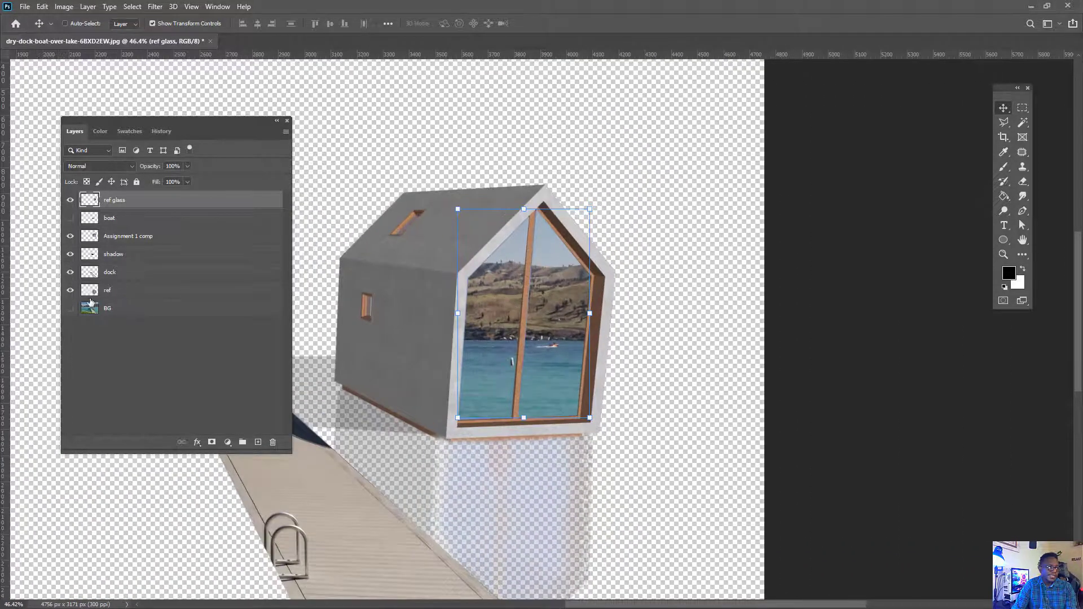
{"action": "left_click", "coordinate": [70, 308]}
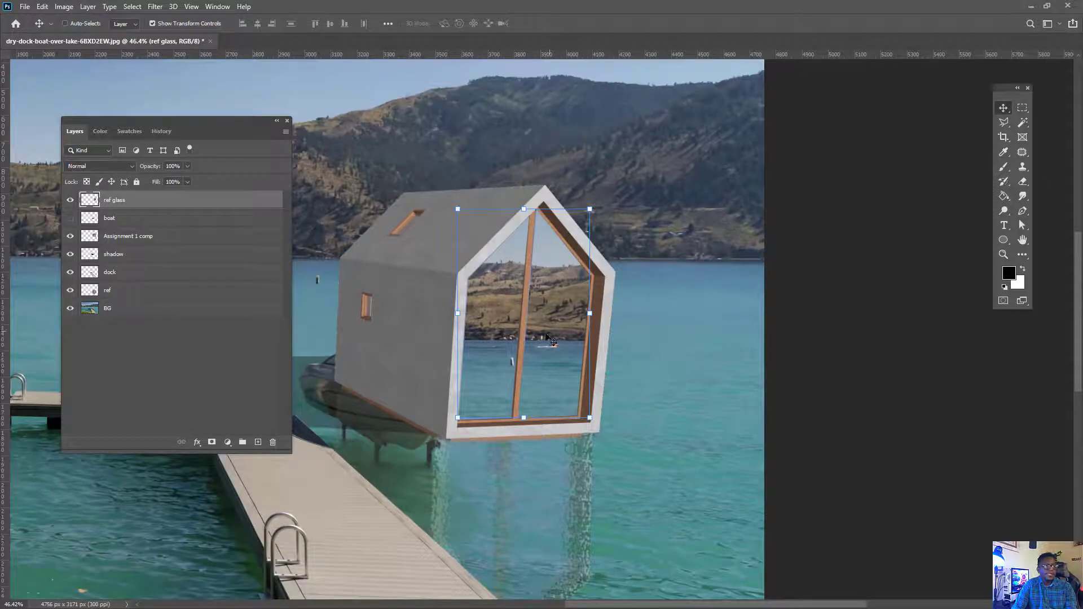
Try the ref glass layer at 30% and 16% opacity, and return it to 100%.
{"action": "scroll", "coordinate": [473, 299], "scroll_direction": "up", "scroll_amount": 3, "text": "alt"}
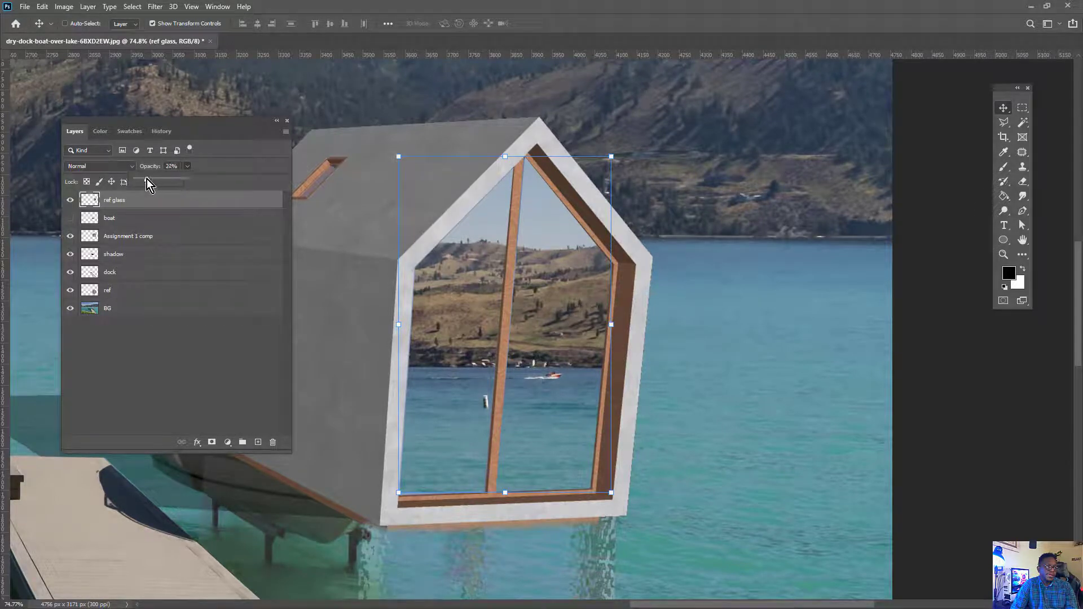
{"action": "left_click_drag", "start_coordinate": [146, 178], "coordinate": [146, 179]}
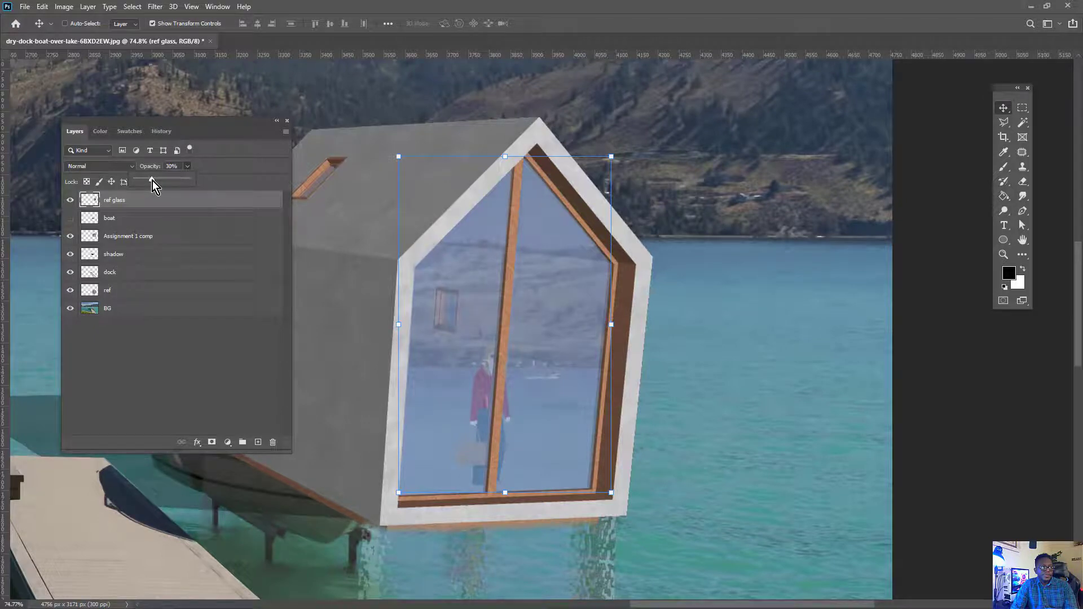
{"action": "left_click_drag", "start_coordinate": [153, 180], "coordinate": [144, 181]}
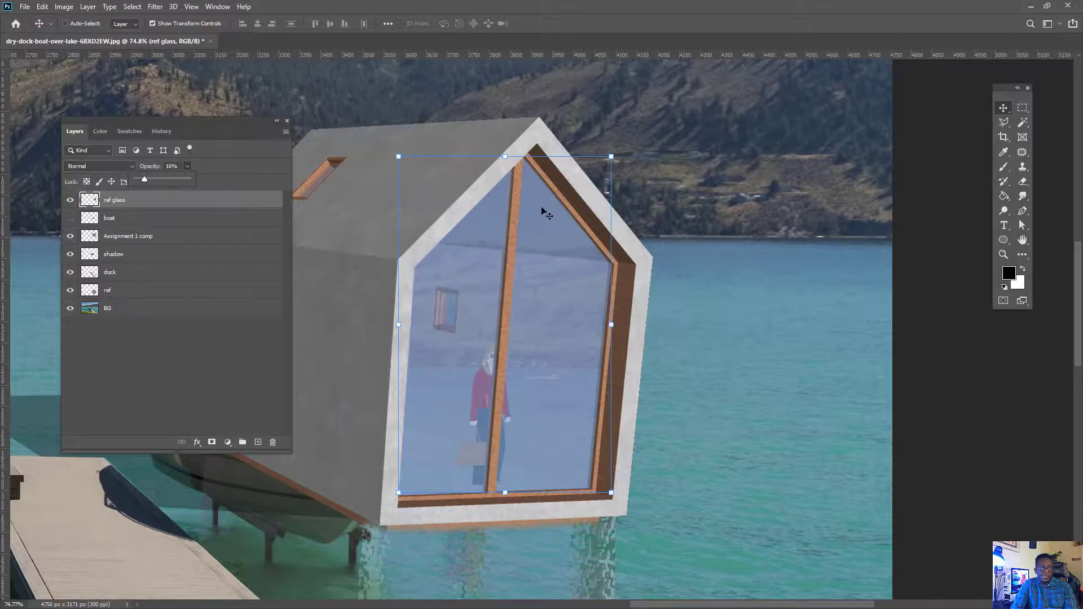
{"action": "scroll", "coordinate": [619, 219], "scroll_direction": "down", "scroll_amount": 5, "text": "alt"}
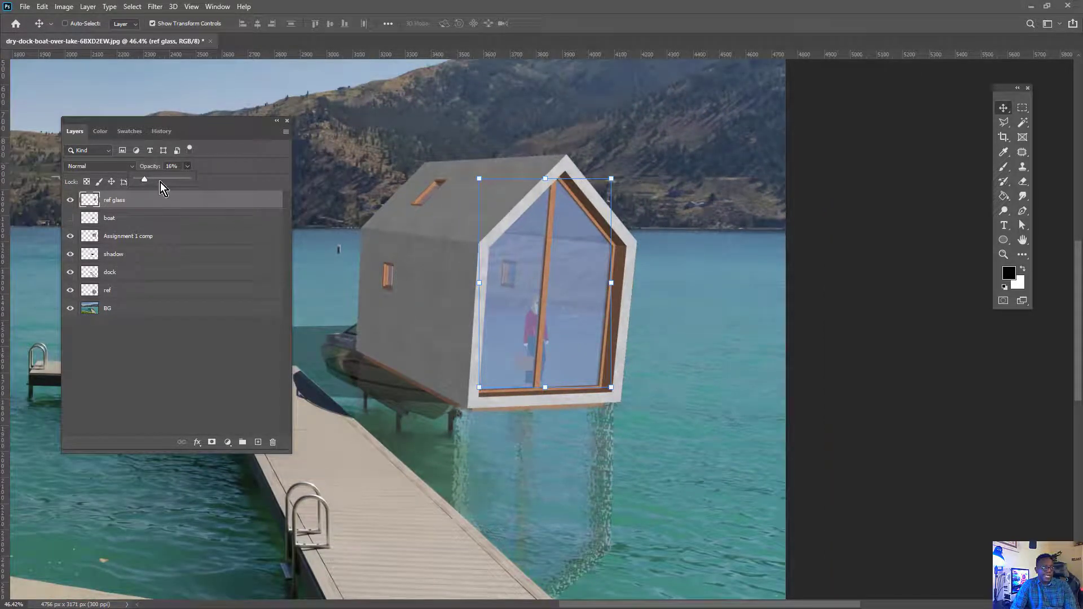
{"action": "left_click_drag", "start_coordinate": [144, 182], "coordinate": [226, 182]}
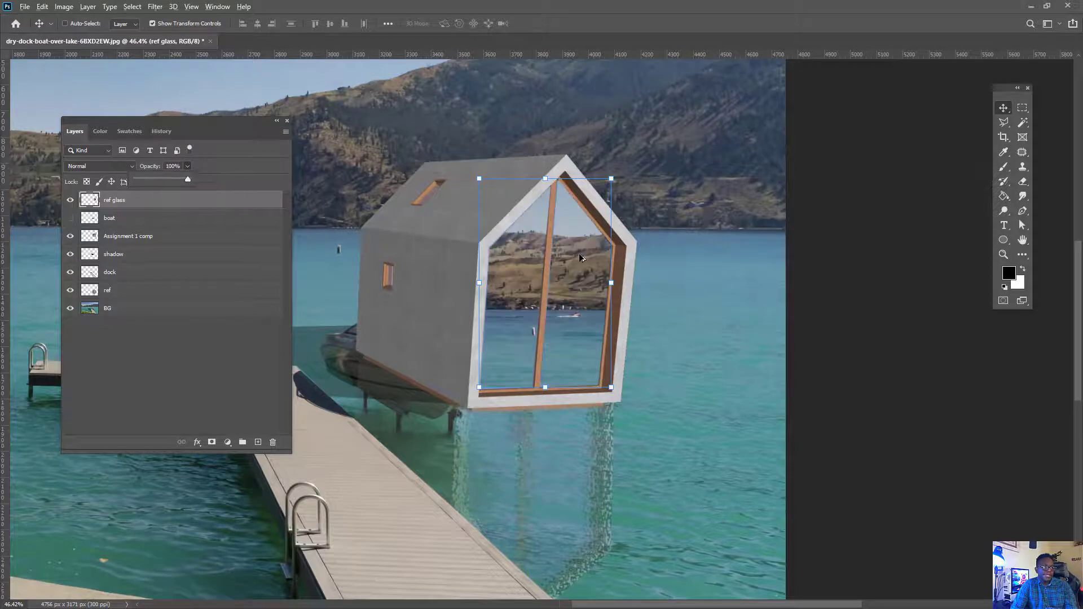
{"action": "scroll", "coordinate": [573, 246], "scroll_direction": "up", "scroll_amount": 5, "text": "alt"}
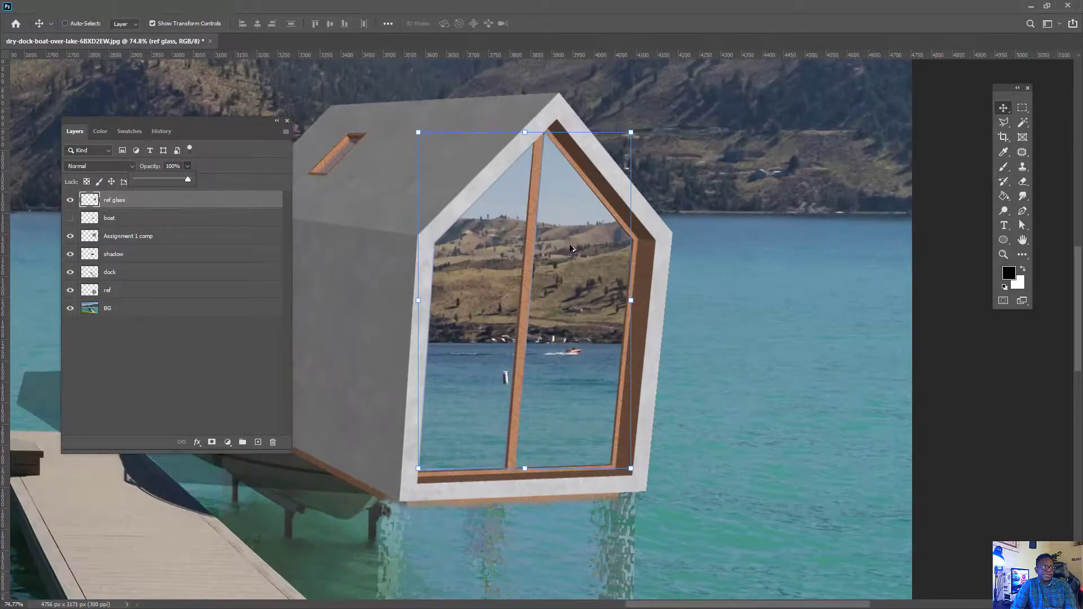
Blend the ref glass layer with Screen mode at 34% opacity so the cabin's interior shows through its panes.
{"action": "left_click", "coordinate": [116, 167]}
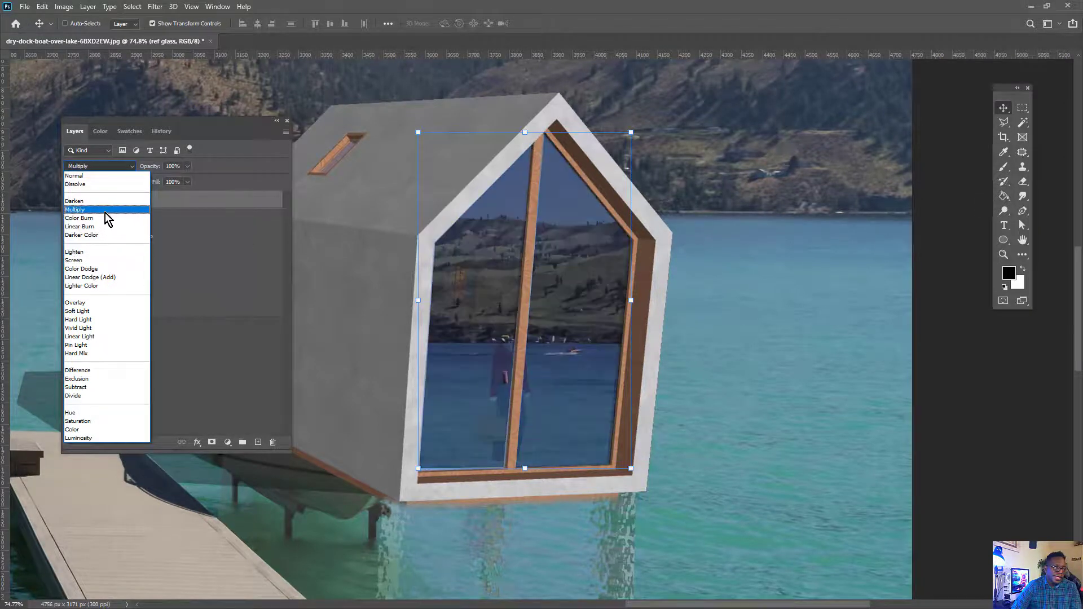
{"action": "left_click", "coordinate": [104, 260]}
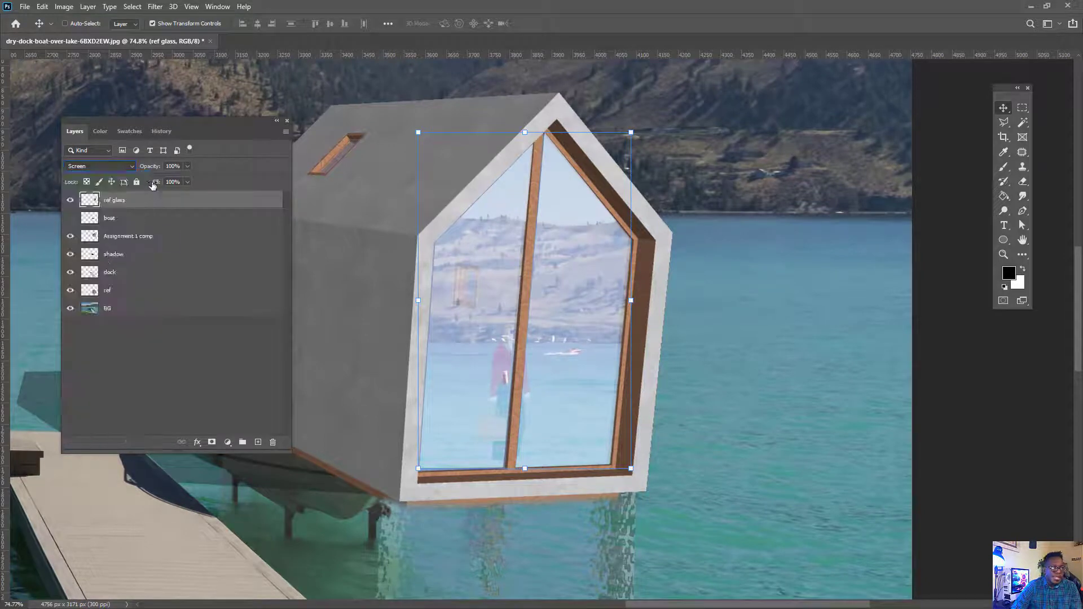
{"action": "left_click", "coordinate": [188, 167]}
{"action": "left_click_drag", "start_coordinate": [149, 181], "coordinate": [147, 178]}
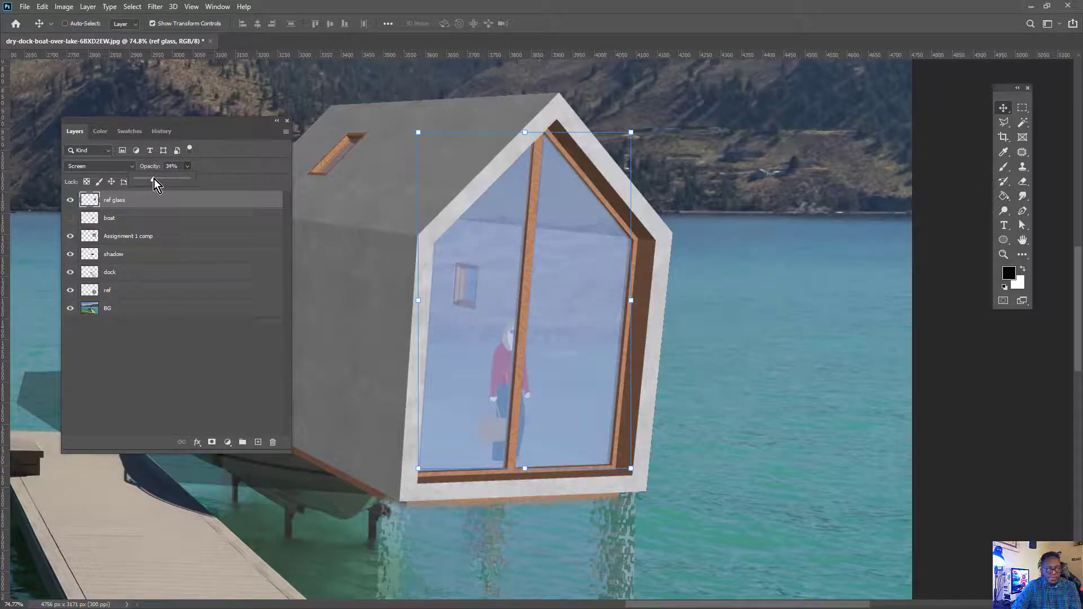
{"action": "left_click_drag", "start_coordinate": [140, 178], "coordinate": [149, 179]}
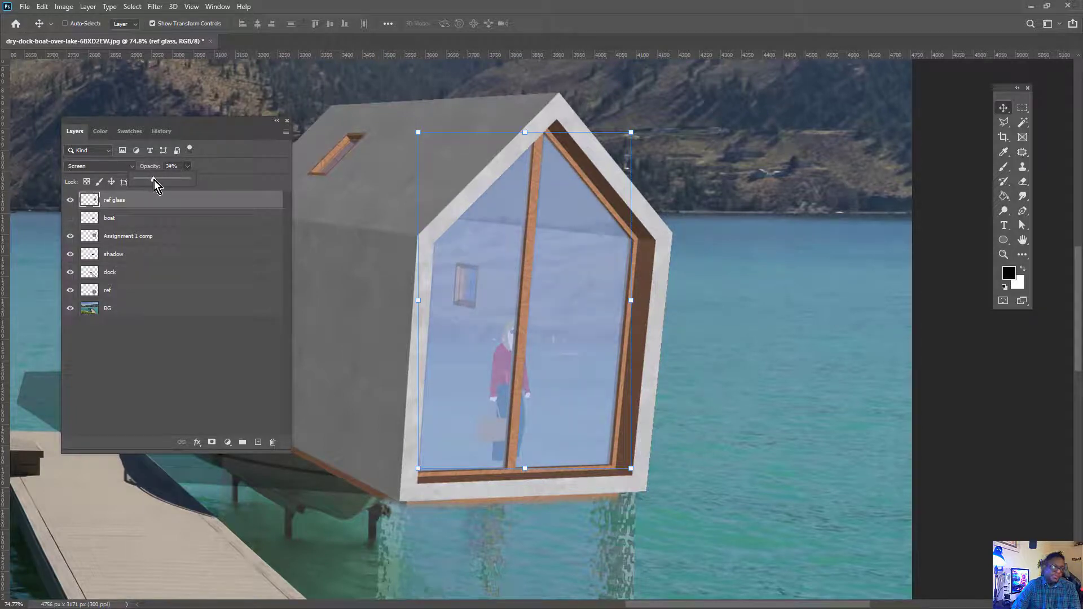
Show the boat layer again in front of the cabin and deselect all layers.
{"action": "key", "text": "ctrl+0"}
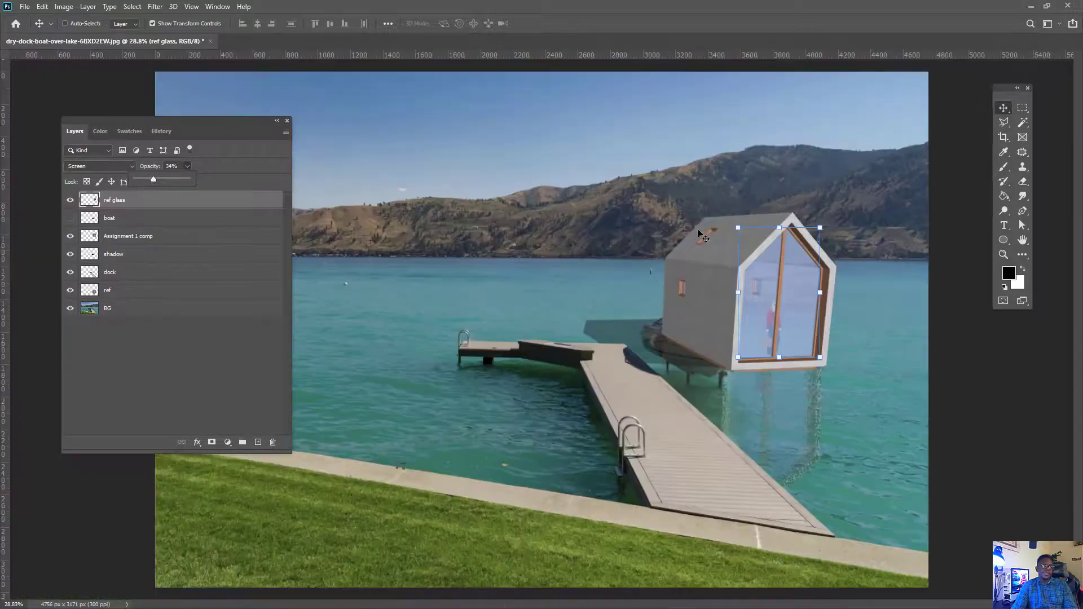
{"action": "scroll", "coordinate": [851, 326], "scroll_direction": "up", "scroll_amount": 1, "text": "alt"}
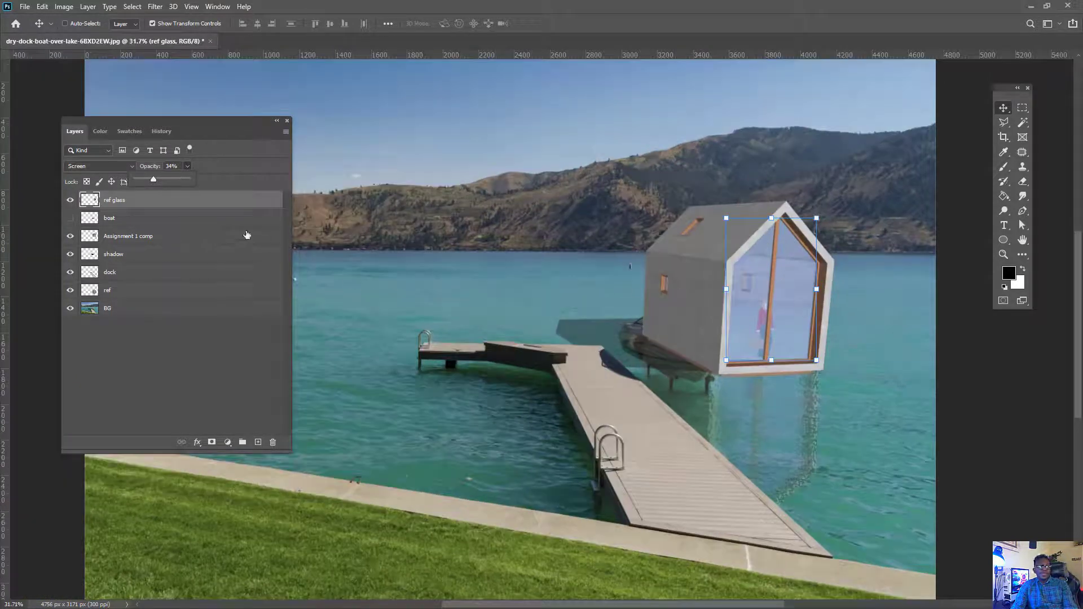
{"action": "left_click", "coordinate": [287, 106]}
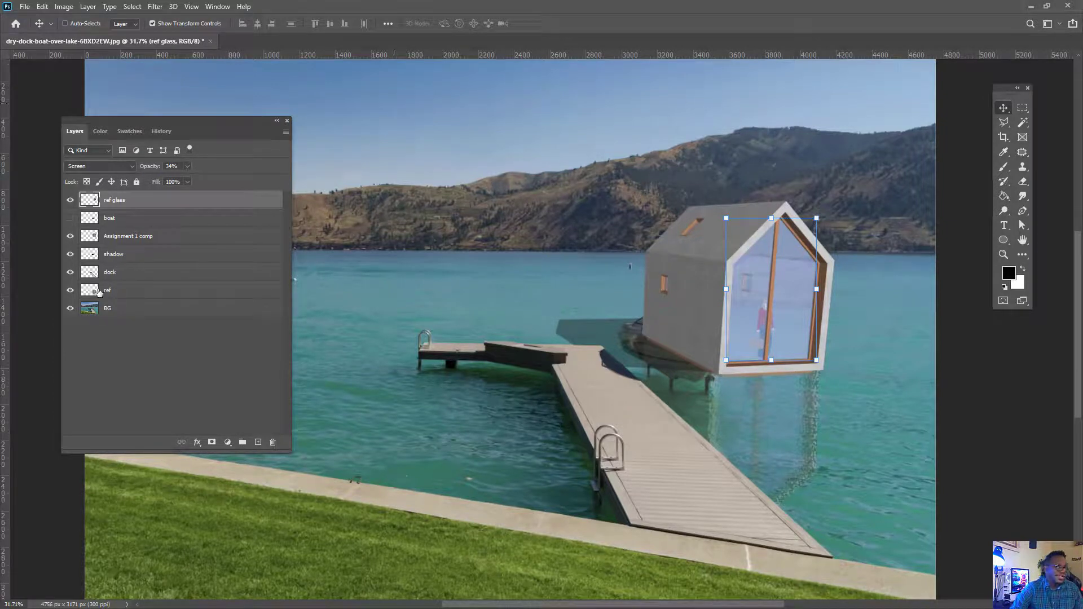
{"action": "left_click", "coordinate": [70, 218]}
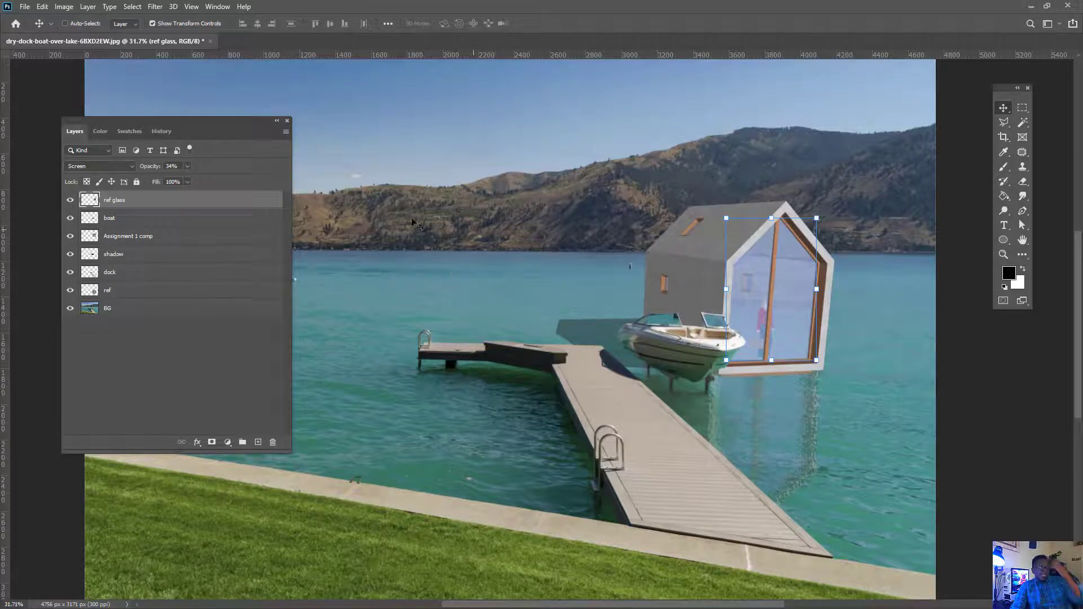
{"action": "left_click", "coordinate": [207, 359]}
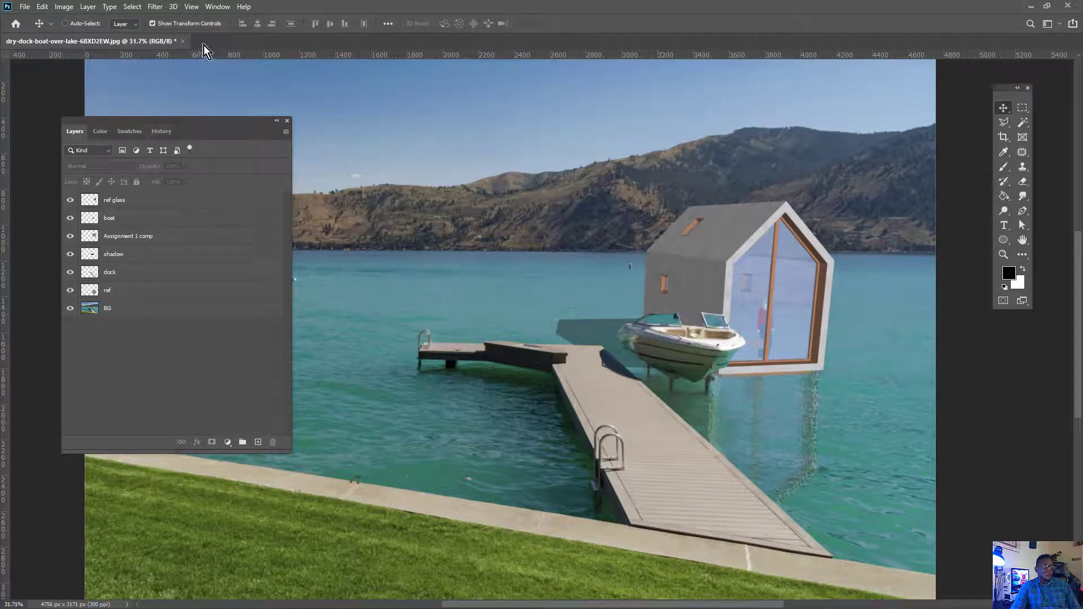
Bring up the available adjustments and add a Photo Filter adjustment layer above all other layers.
{"action": "left_click", "coordinate": [216, 7]}
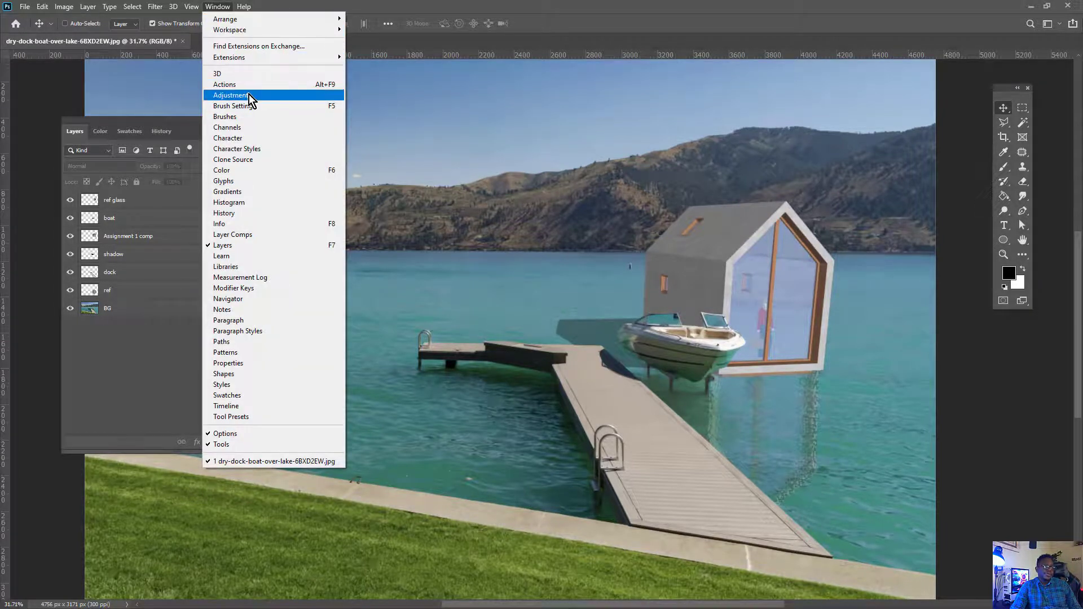
{"action": "left_click", "coordinate": [243, 96]}
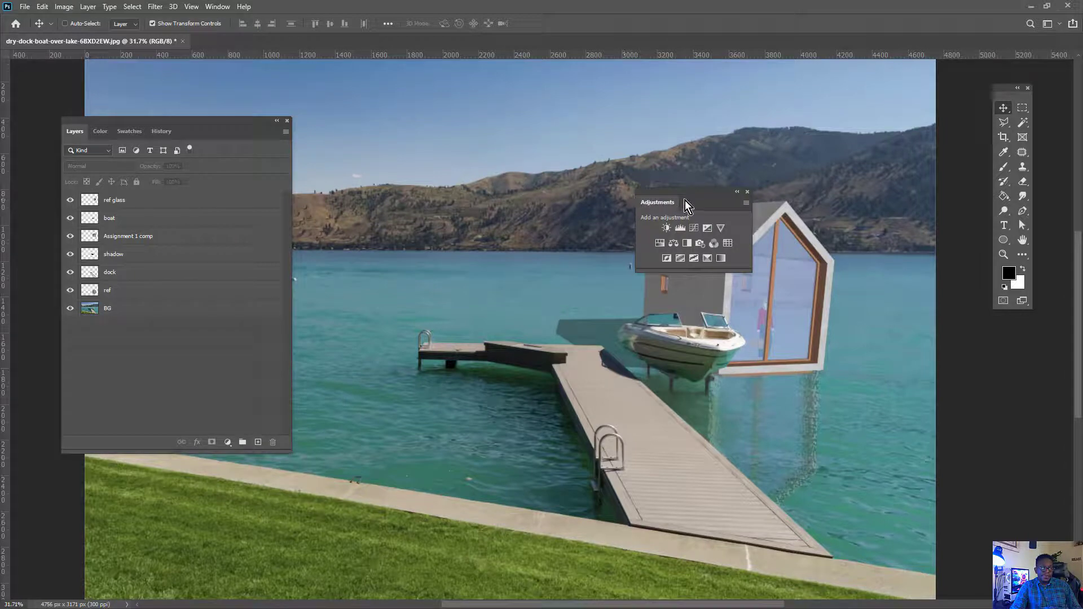
{"action": "left_click_drag", "start_coordinate": [666, 198], "coordinate": [425, 117]}
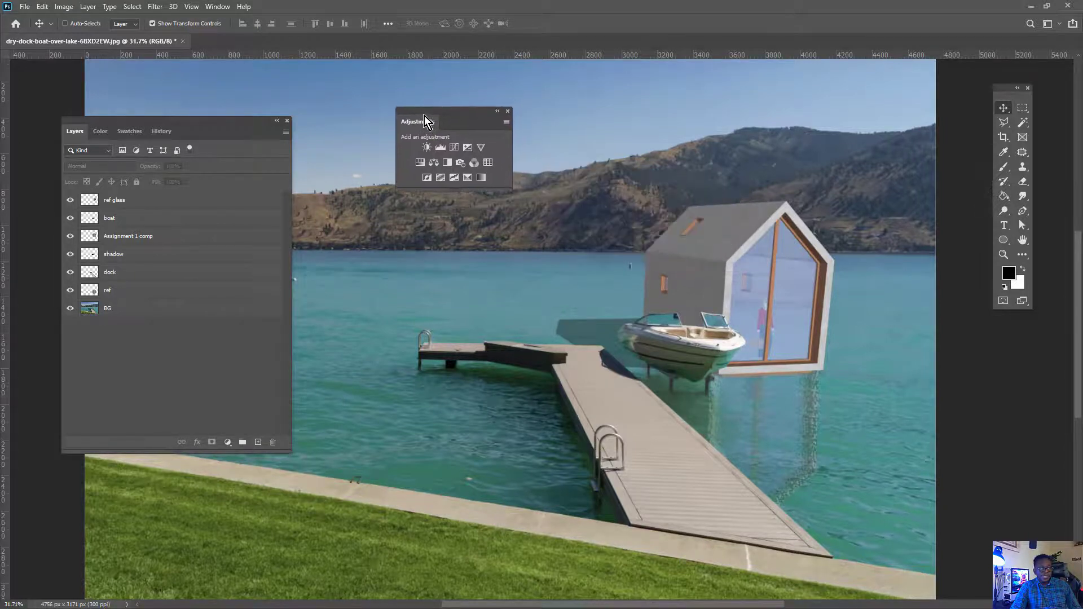
{"action": "left_click", "coordinate": [459, 163]}
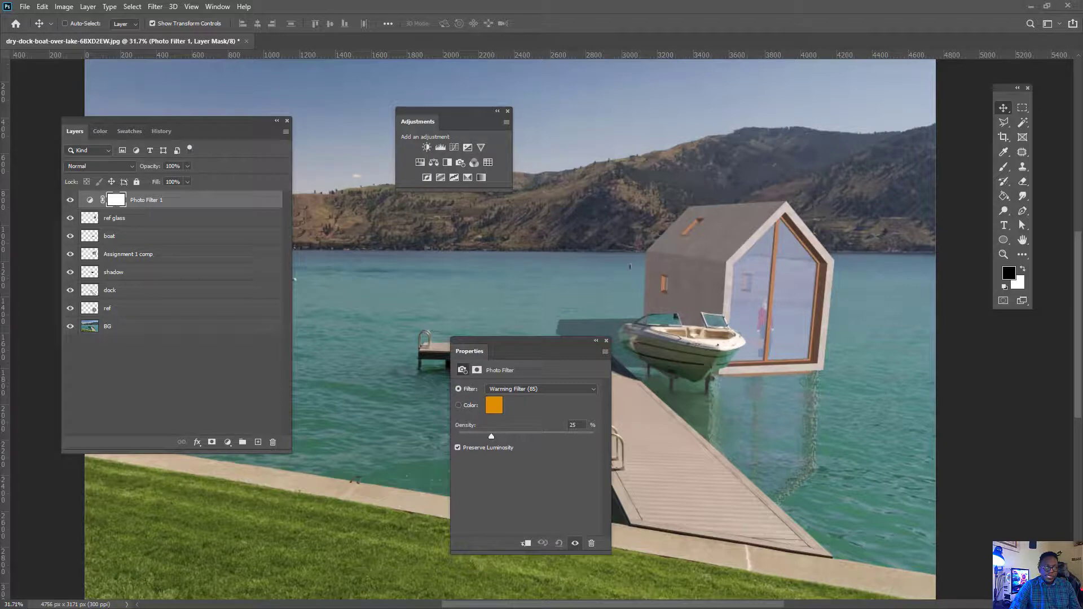
{"action": "mouse_move", "coordinate": [291, 196]}
{"action": "left_mouse_down"}
{"action": "mouse_move", "coordinate": [46, 183]}
{"action": "mouse_move", "coordinate": [130, 206]}
{"action": "mouse_move", "coordinate": [293, 200]}
{"action": "mouse_move", "coordinate": [231, 173]}
{"action": "left_mouse_up"}
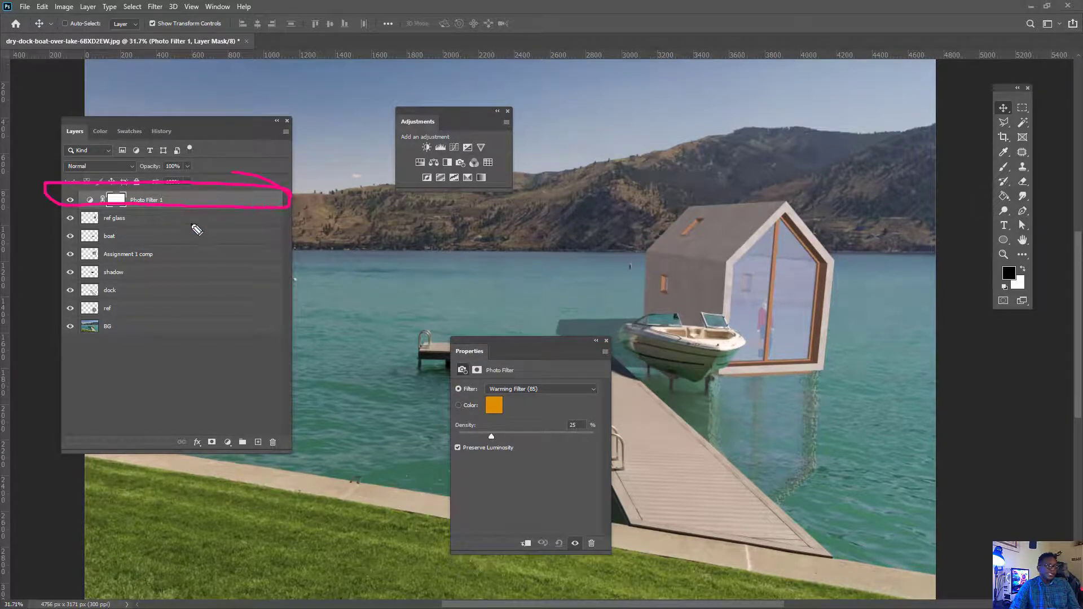
{"action": "mouse_move", "coordinate": [56, 196]}
{"action": "left_mouse_down"}
{"action": "mouse_move", "coordinate": [38, 217]}
{"action": "mouse_move", "coordinate": [36, 246]}
{"action": "mouse_move", "coordinate": [48, 258]}
{"action": "mouse_move", "coordinate": [39, 260]}
{"action": "mouse_move", "coordinate": [42, 244]}
{"action": "left_mouse_up"}
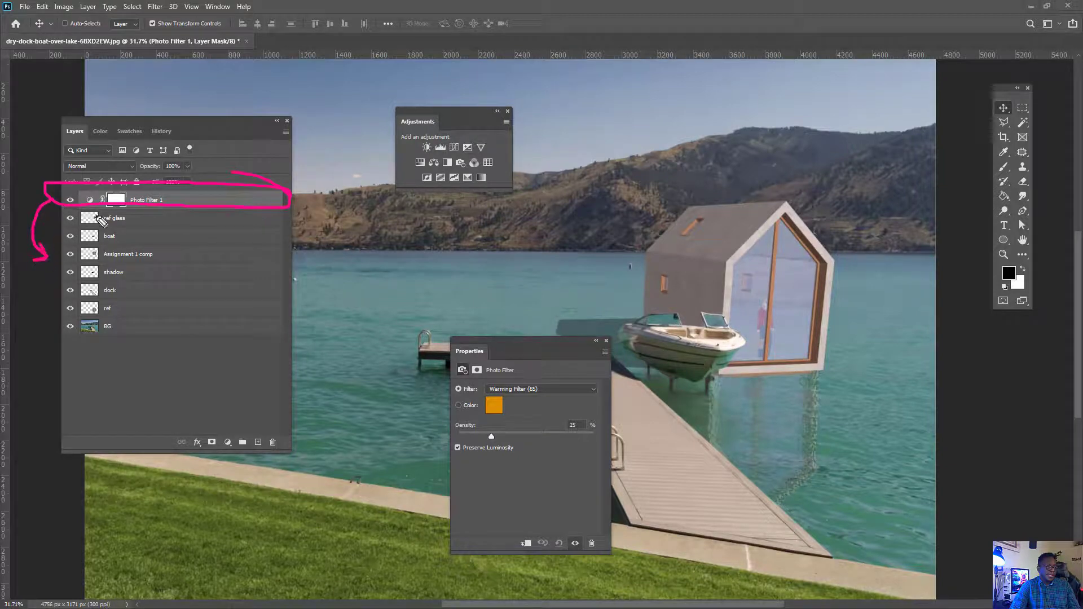
{"action": "mouse_move", "coordinate": [101, 220]}
{"action": "left_mouse_down"}
{"action": "mouse_move", "coordinate": [50, 253]}
{"action": "mouse_move", "coordinate": [71, 315]}
{"action": "mouse_move", "coordinate": [116, 265]}
{"action": "mouse_move", "coordinate": [96, 218]}
{"action": "left_mouse_up"}
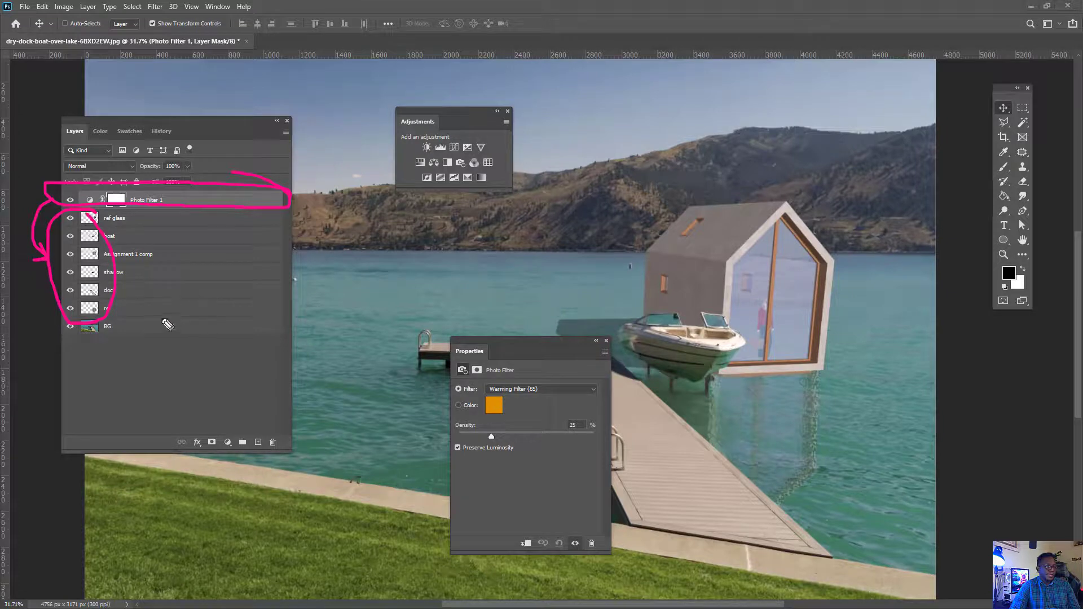
{"action": "mouse_move", "coordinate": [113, 304]}
{"action": "left_mouse_down"}
{"action": "mouse_move", "coordinate": [293, 280]}
{"action": "mouse_move", "coordinate": [484, 402]}
{"action": "left_mouse_up"}
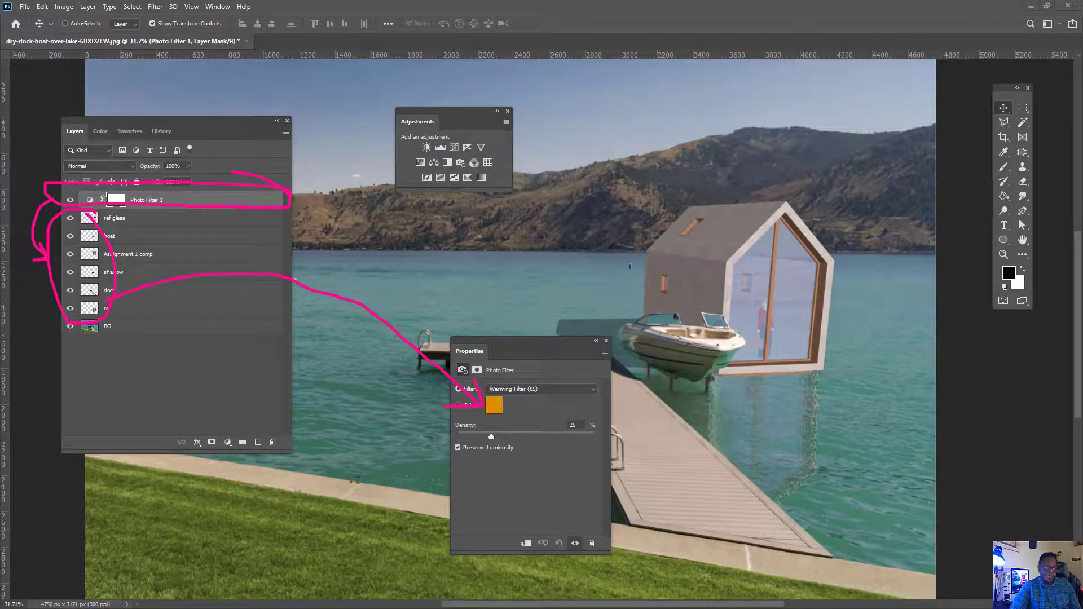
{"action": "key", "text": "Escape"}
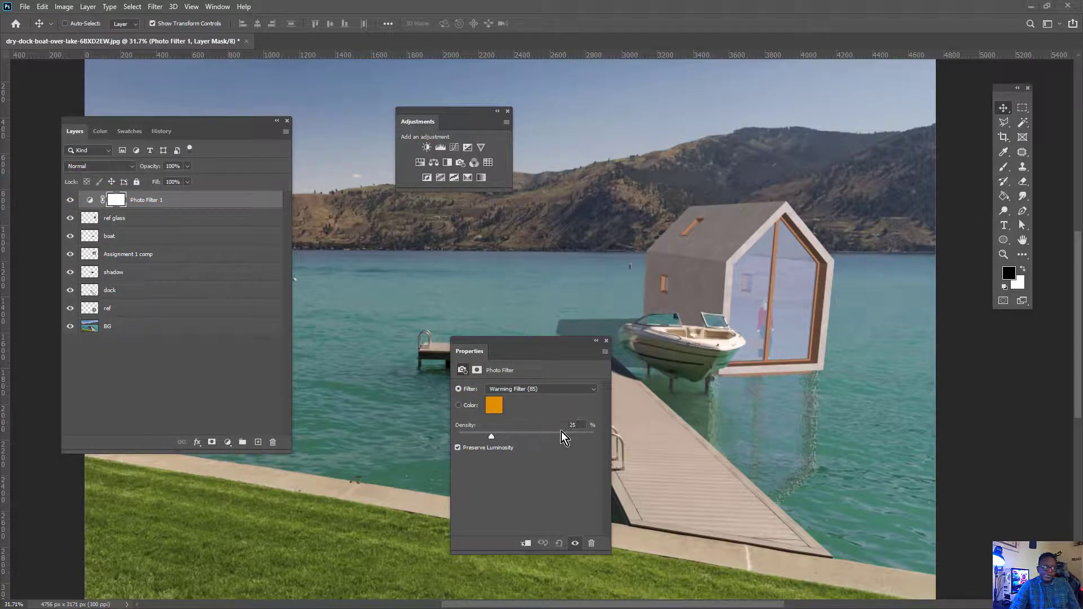
Choose Warming Filter (85) for the Photo Filter layer and compare the image with that layer hidden and shown.
{"action": "left_click", "coordinate": [587, 389]}
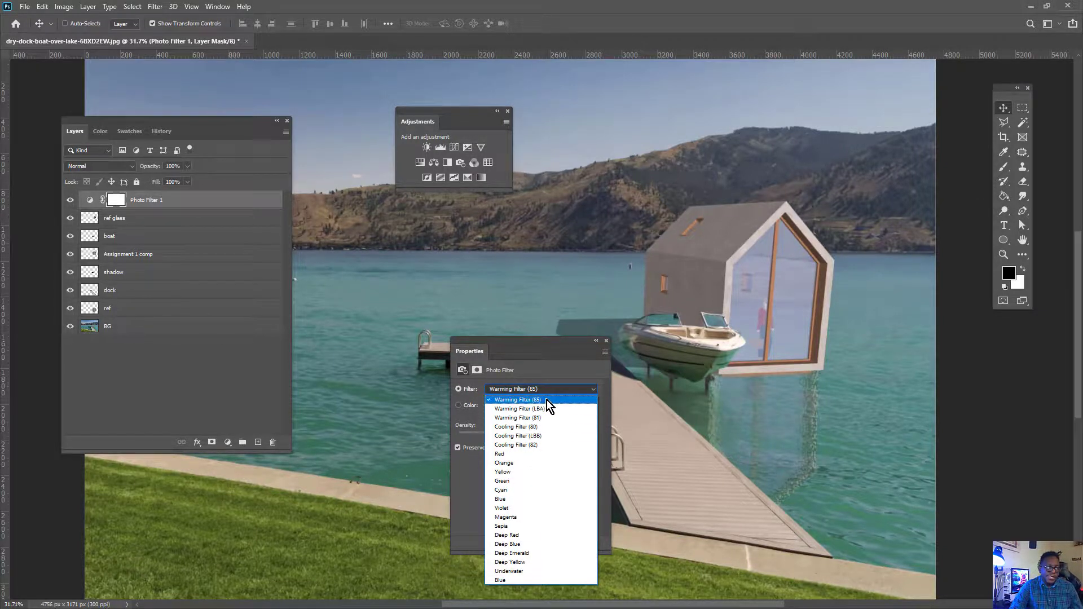
{"action": "left_click", "coordinate": [549, 399]}
{"action": "key", "text": "b"}
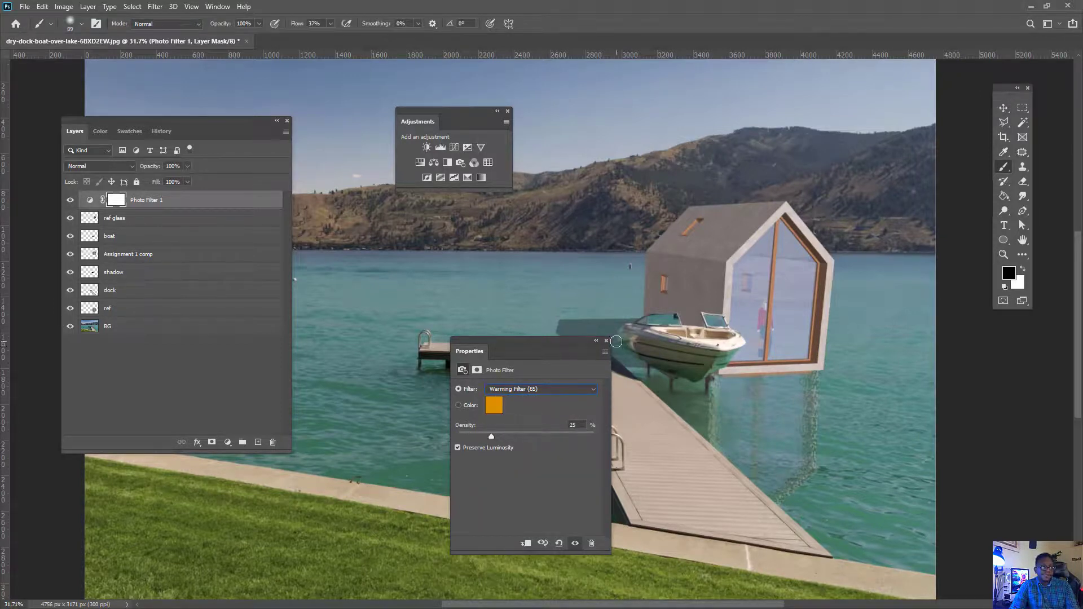
{"action": "left_click_drag", "start_coordinate": [577, 340], "coordinate": [439, 320]}
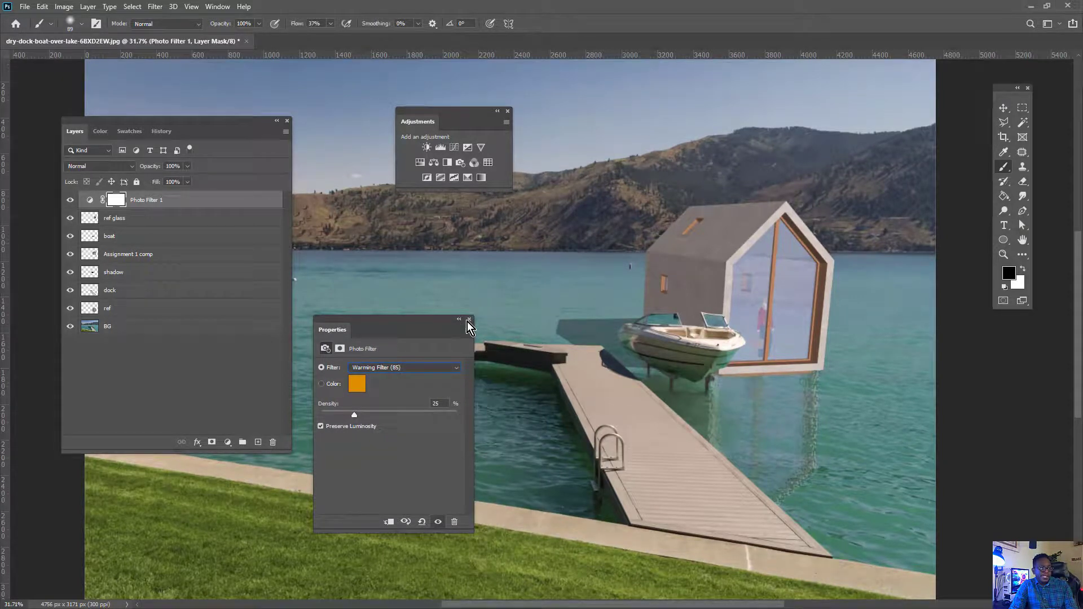
{"action": "left_click_drag", "start_coordinate": [442, 322], "coordinate": [581, 241]}
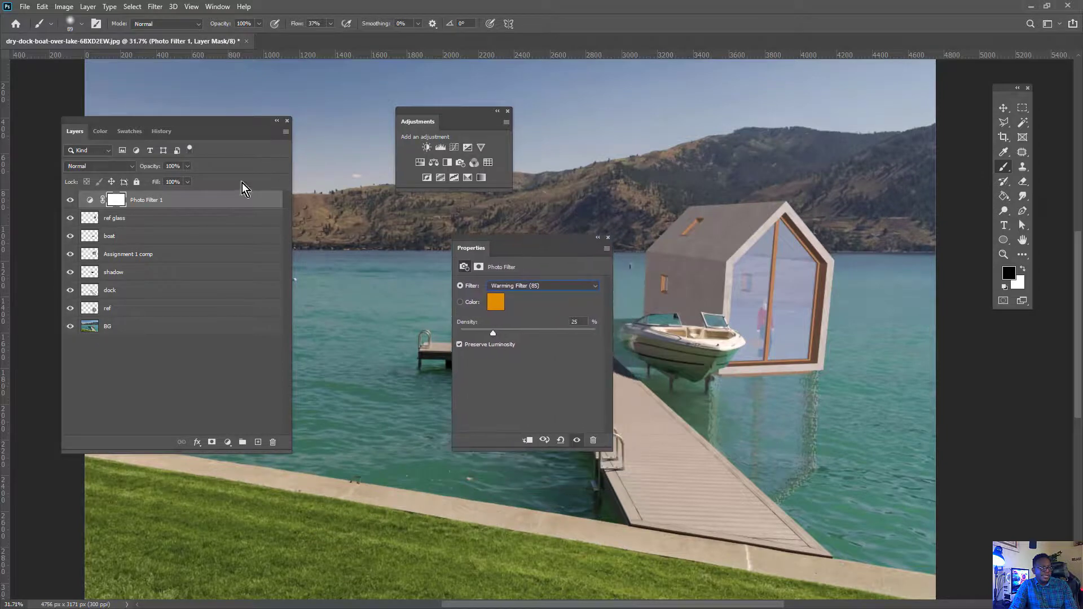
{"action": "left_click", "coordinate": [70, 201]}
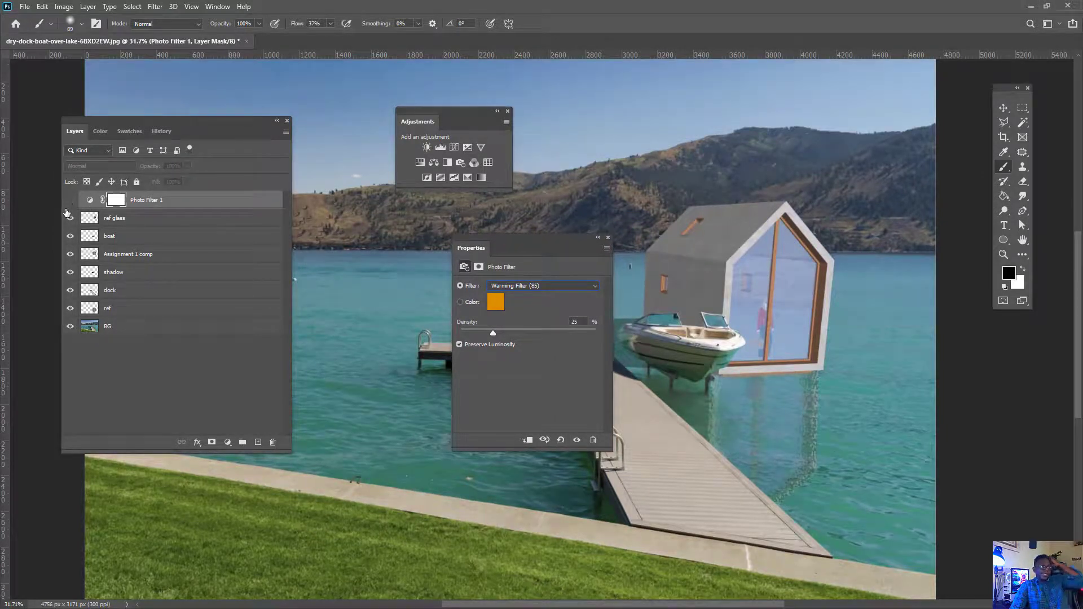
{"action": "left_click", "coordinate": [70, 202]}
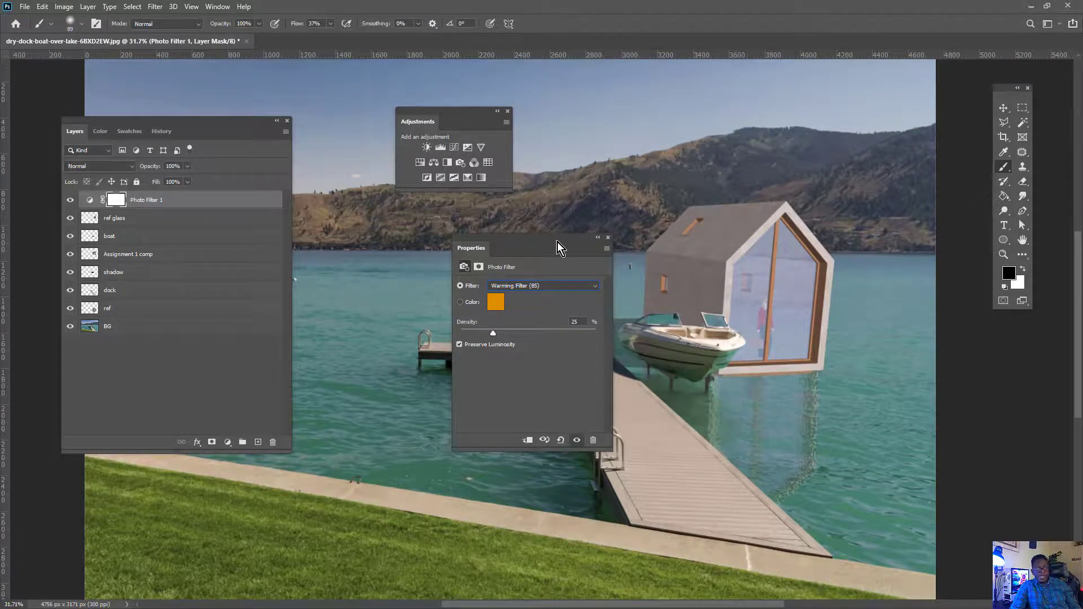
Add a Hue/Saturation adjustment layer above the Photo Filter layer.
{"action": "left_click_drag", "start_coordinate": [552, 249], "coordinate": [441, 287]}
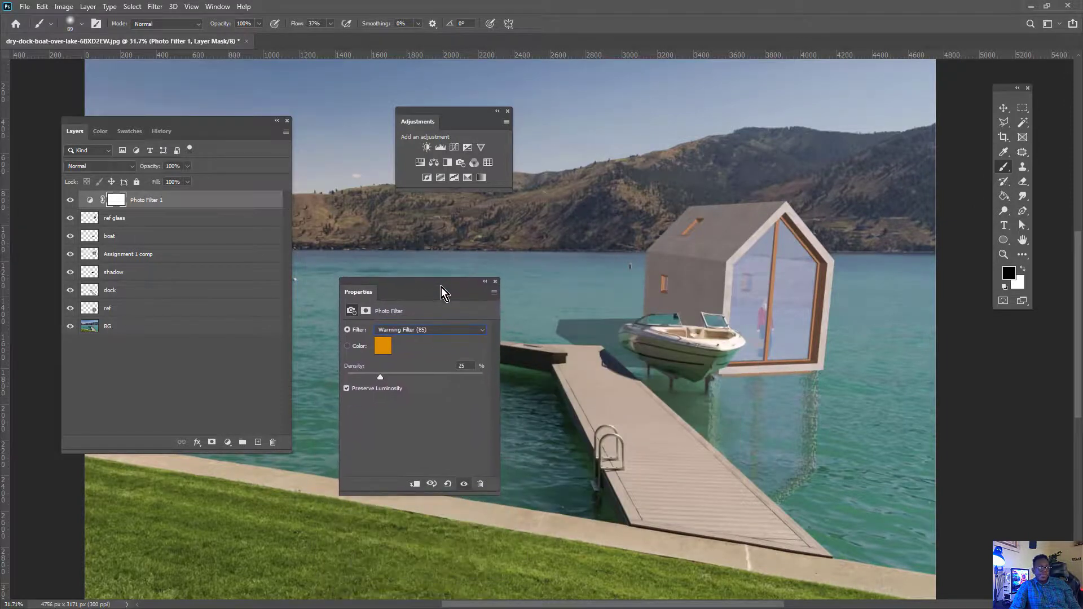
{"action": "left_click", "coordinate": [421, 164]}
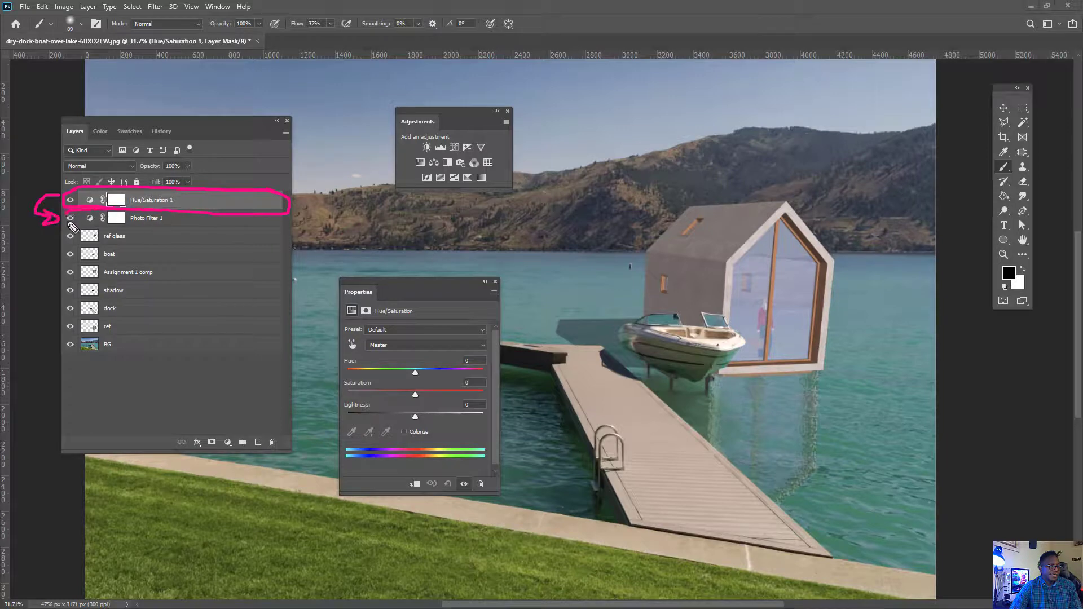
{"action": "mouse_move", "coordinate": [68, 224]}
{"action": "left_mouse_down"}
{"action": "mouse_move", "coordinate": [225, 221]}
{"action": "mouse_move", "coordinate": [131, 210]}
{"action": "left_mouse_up"}
{"action": "mouse_move", "coordinate": [64, 223]}
{"action": "left_mouse_down"}
{"action": "mouse_move", "coordinate": [32, 239]}
{"action": "mouse_move", "coordinate": [58, 275]}
{"action": "left_mouse_up"}
{"action": "mouse_move", "coordinate": [116, 240]}
{"action": "left_mouse_down"}
{"action": "mouse_move", "coordinate": [77, 236]}
{"action": "mouse_move", "coordinate": [87, 329]}
{"action": "mouse_move", "coordinate": [118, 222]}
{"action": "left_mouse_up"}
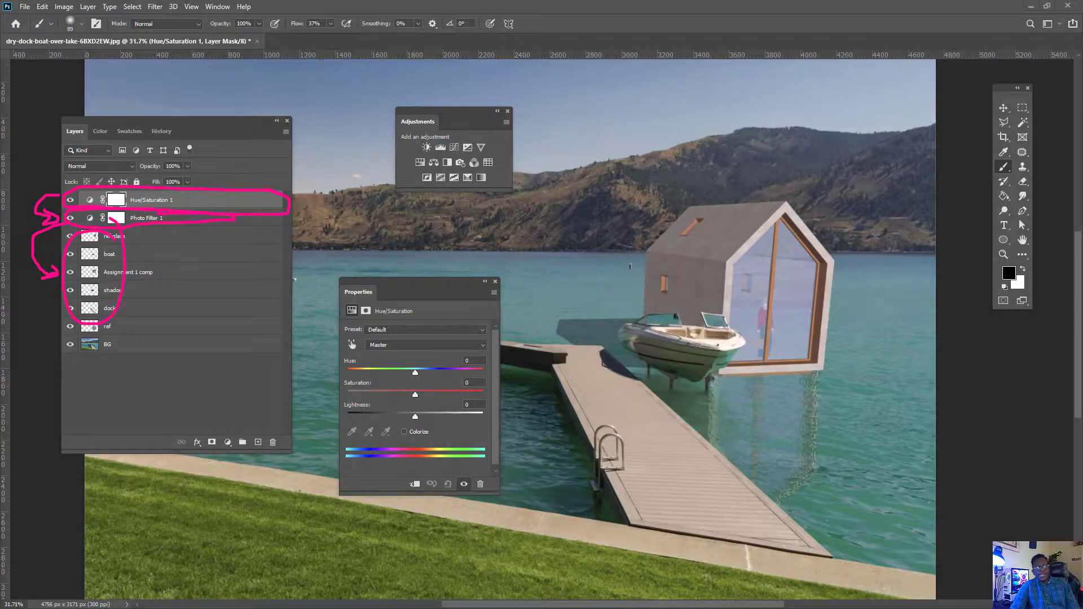
{"action": "key", "text": "ctrl+z"}
{"action": "key", "text": "ctrl+z"}
{"action": "key", "text": "ctrl+z"}
{"action": "key", "text": "ctrl+z"}
{"action": "key", "text": "ctrl+z"}
{"action": "key", "text": "ctrl+z"}
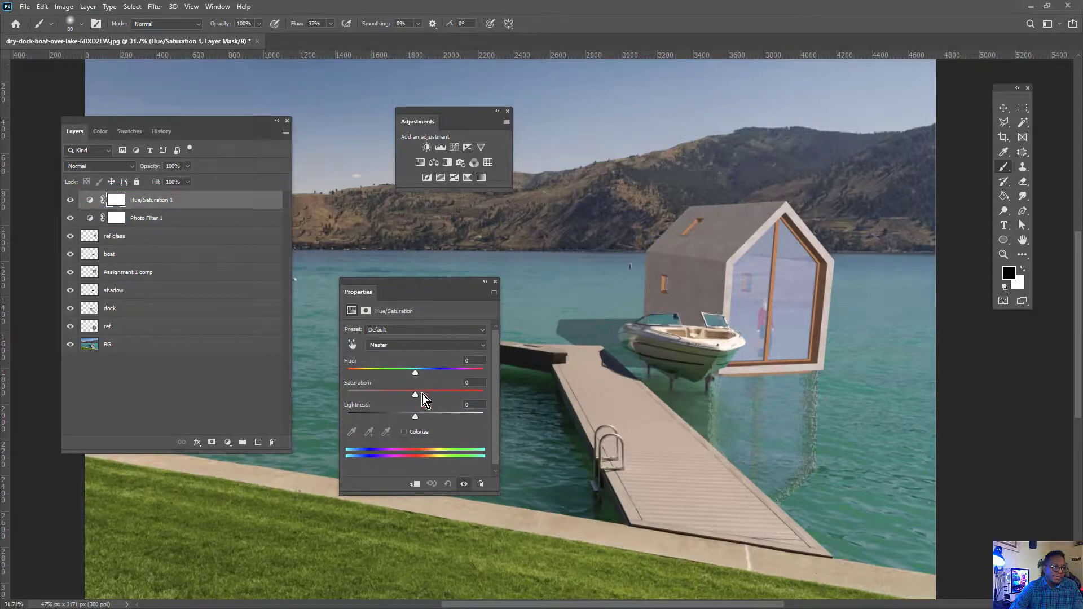
Raise the master saturation of the Hue/Saturation adjustment layer to about +9.
{"action": "mouse_move", "coordinate": [414, 395]}
{"action": "left_mouse_down"}
{"action": "mouse_move", "coordinate": [469, 403]}
{"action": "mouse_move", "coordinate": [418, 396]}
{"action": "left_mouse_up"}
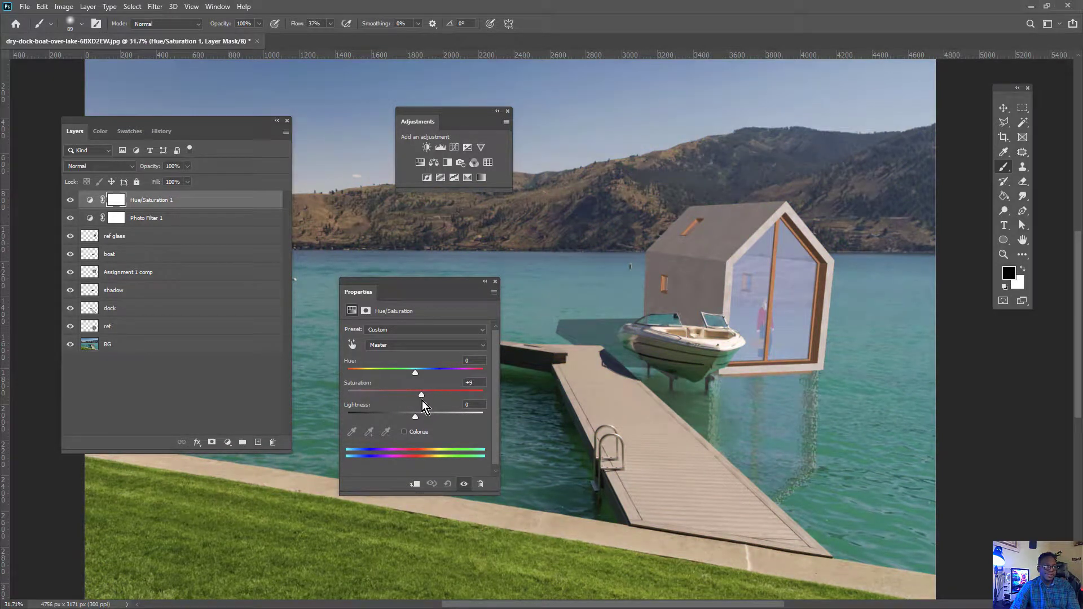
{"action": "left_click_drag", "start_coordinate": [422, 400], "coordinate": [420, 402]}
{"action": "left_click", "coordinate": [493, 281]}
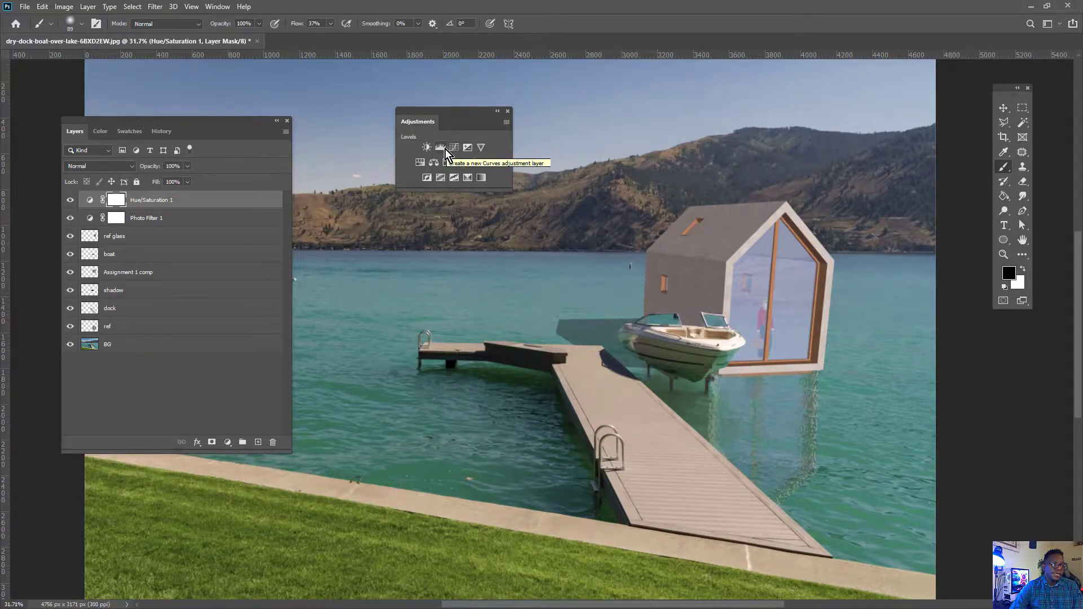
Add a Brightness/Contrast adjustment layer on top with brightness 8 and contrast 19, and close the adjustment settings.
{"action": "left_click", "coordinate": [427, 147]}
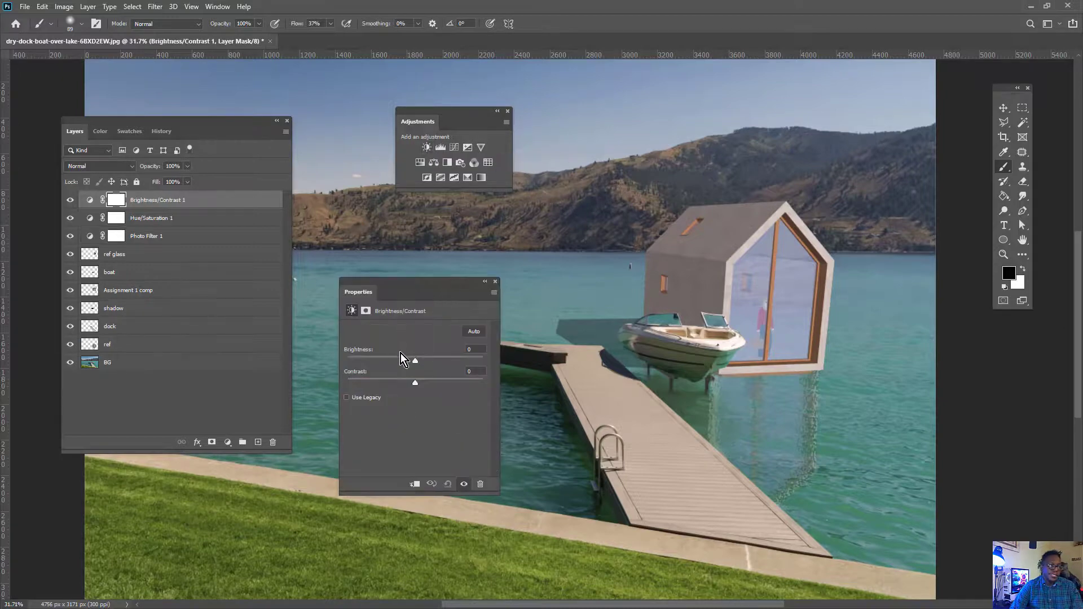
{"action": "left_click_drag", "start_coordinate": [415, 361], "coordinate": [419, 384]}
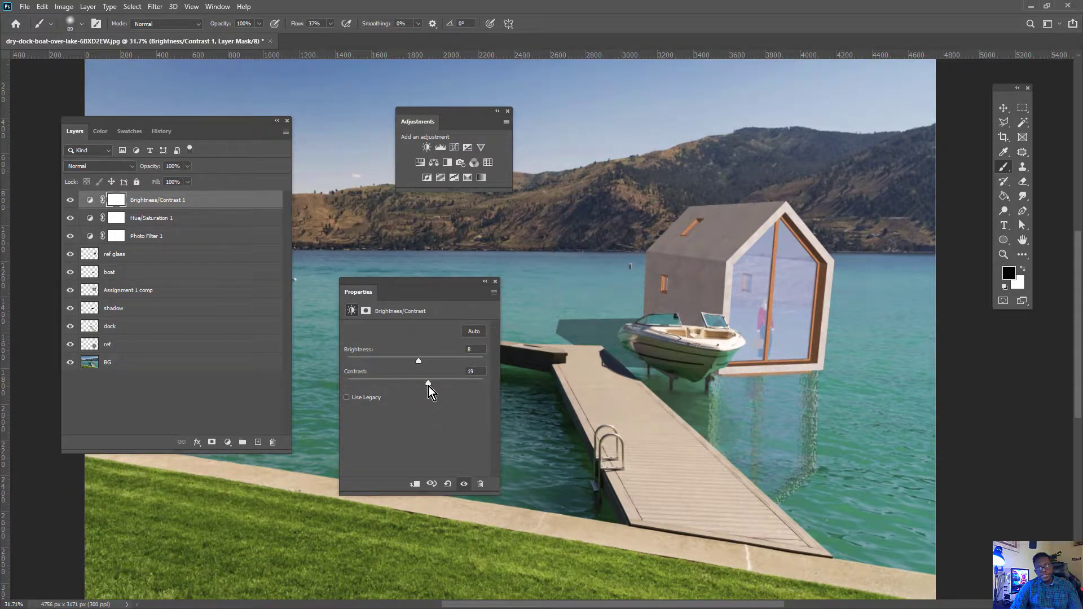
{"action": "left_click_drag", "start_coordinate": [428, 387], "coordinate": [427, 387]}
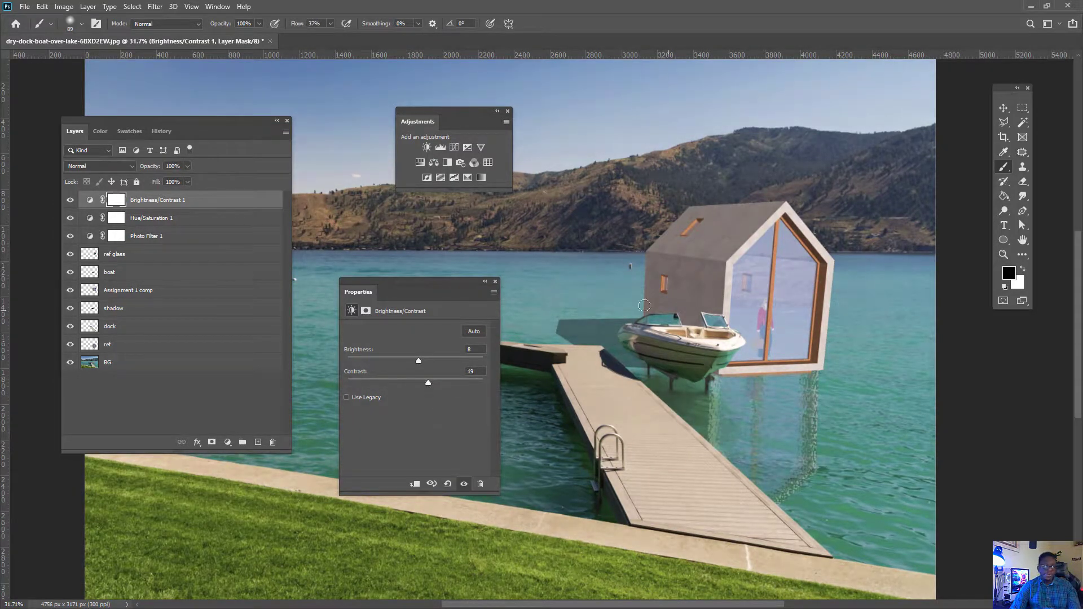
{"action": "left_click", "coordinate": [496, 283]}
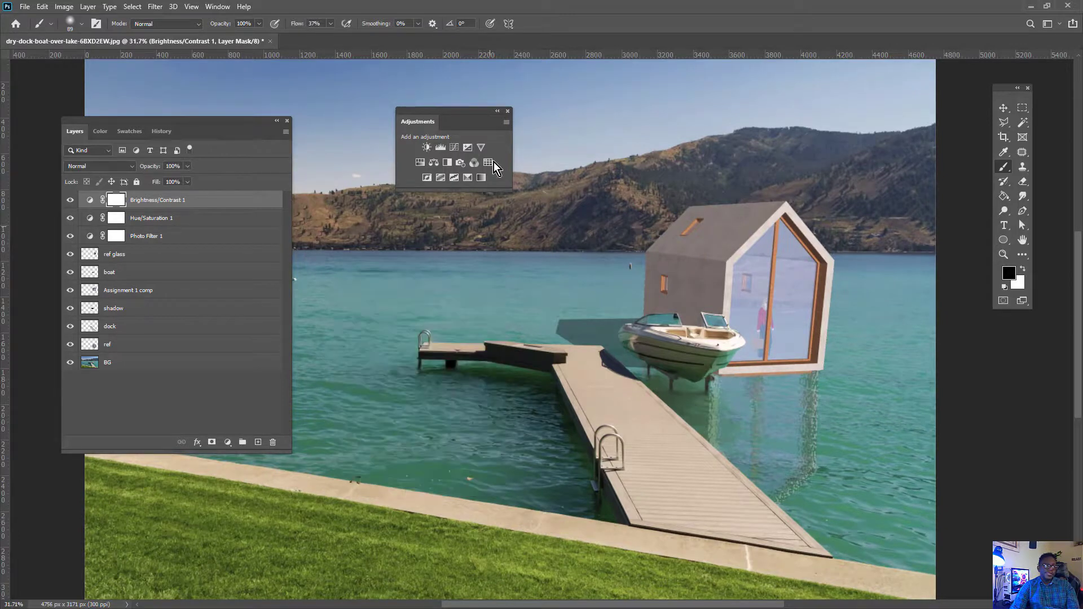
{"action": "left_click", "coordinate": [508, 112]}
Save the layered cabin and lake dock composite.
{"action": "scroll", "coordinate": [680, 260], "scroll_direction": "down", "scroll_amount": 3, "text": "alt"}
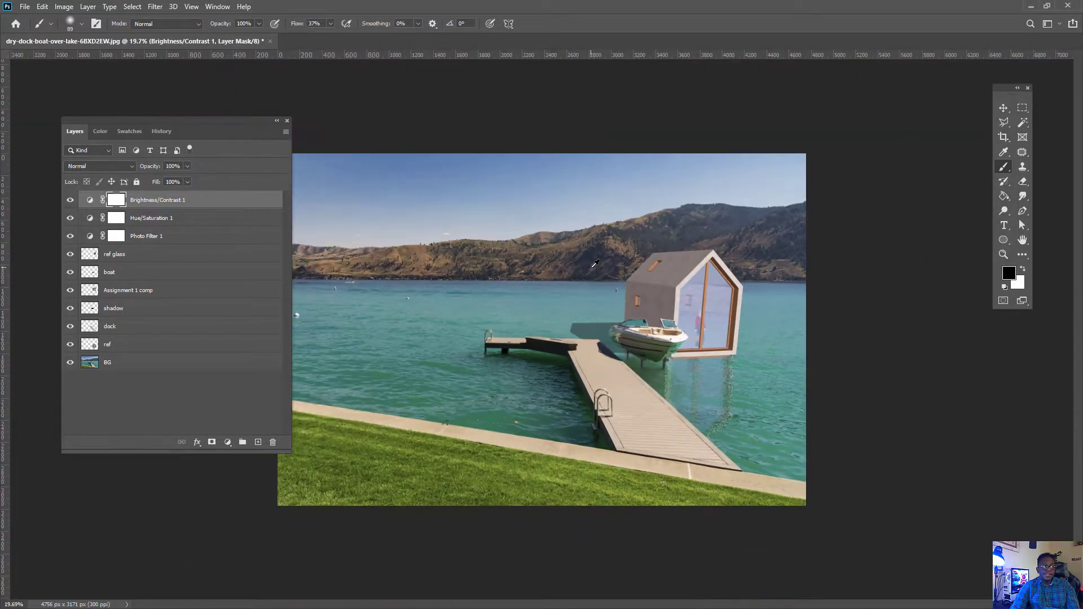
{"action": "scroll", "coordinate": [677, 265], "scroll_direction": "down", "scroll_amount": 1, "text": "alt"}
{"action": "scroll", "coordinate": [679, 268], "scroll_direction": "up", "scroll_amount": 1, "text": "alt"}
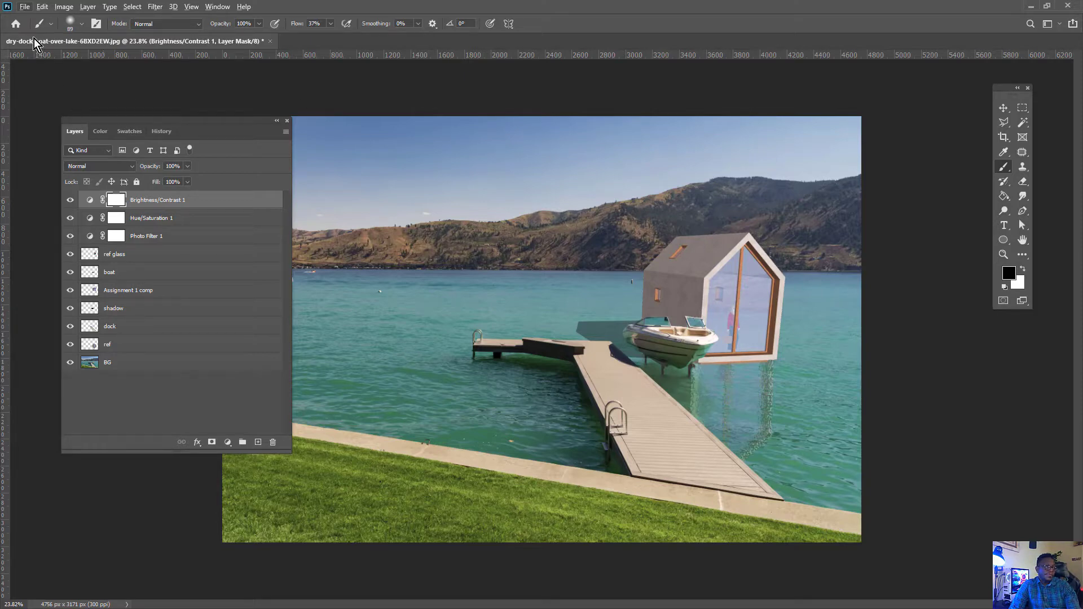
{"action": "left_click", "coordinate": [25, 6]}
{"action": "left_click", "coordinate": [79, 131]}
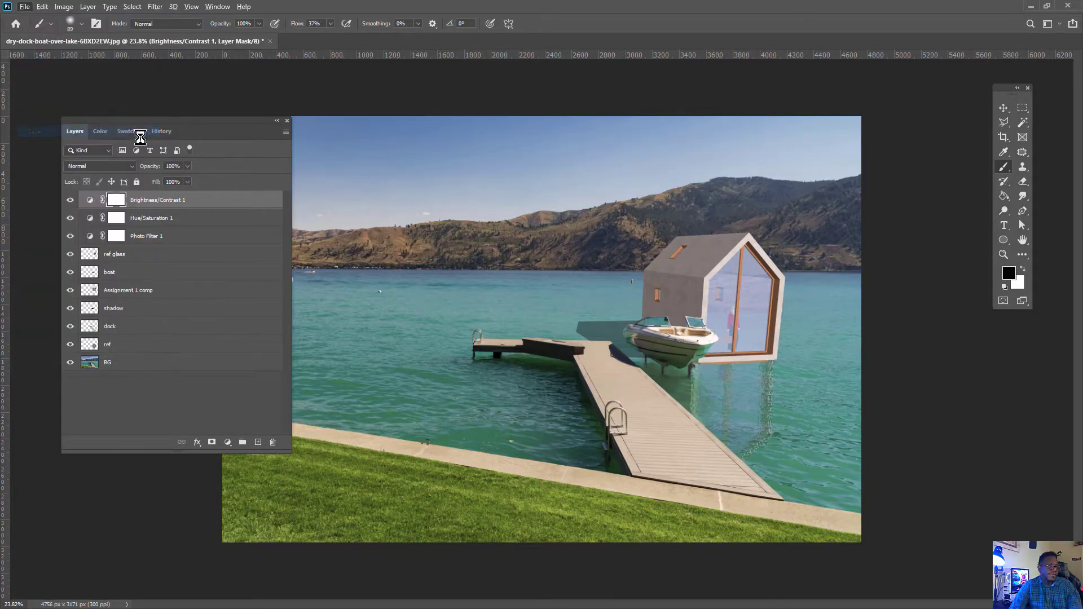